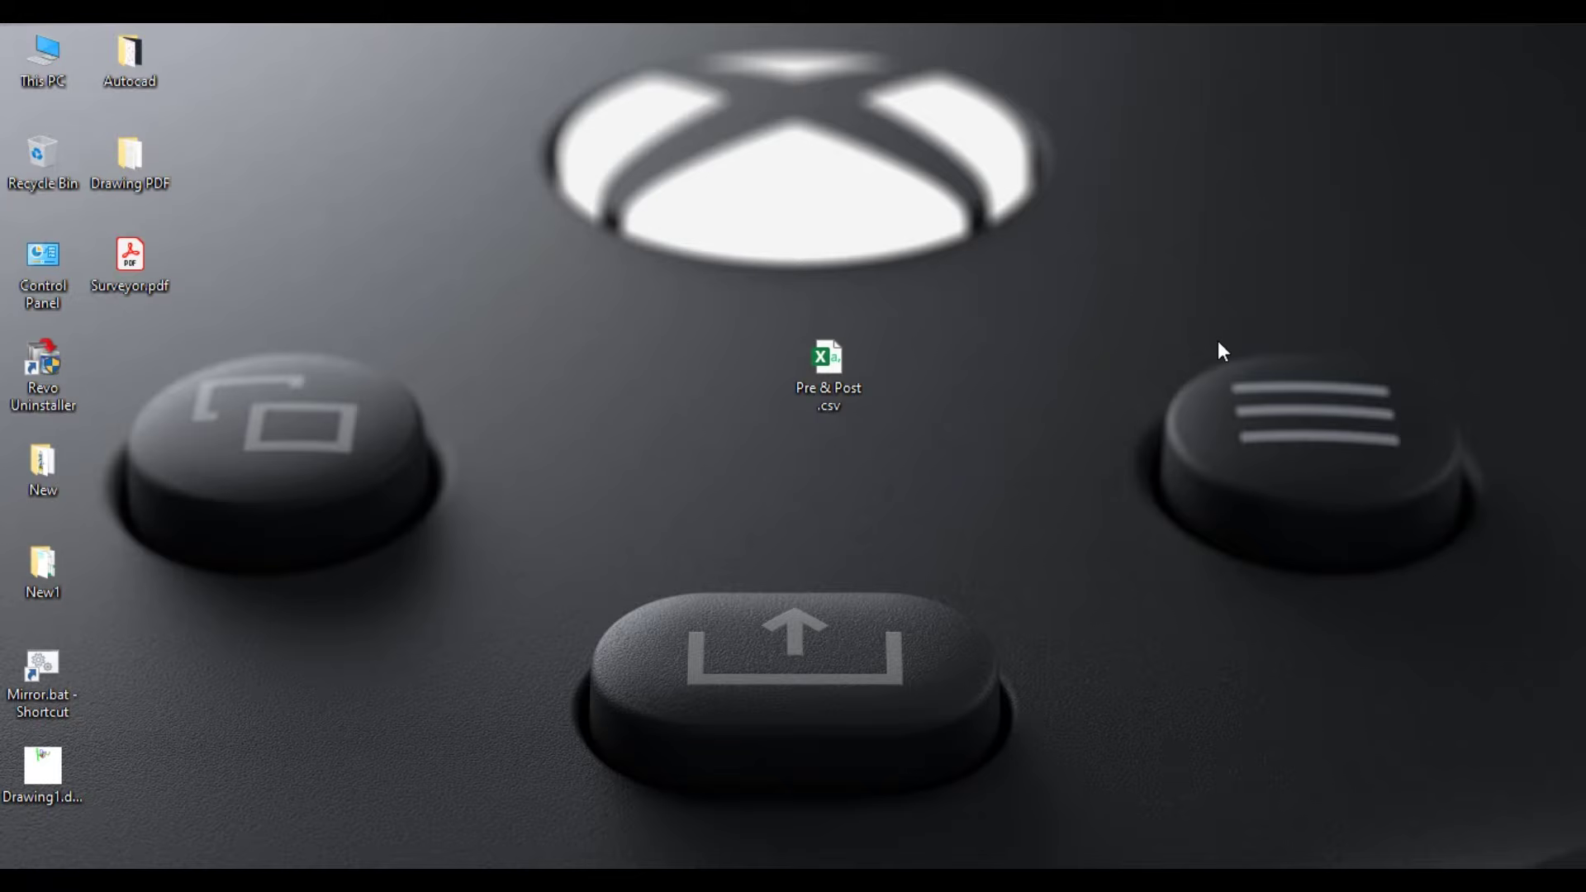
# - Open the Pre & Post .csv file from the desktop and review its pre and post distance and RL rows
pyautogui.doubleClick(828, 364)
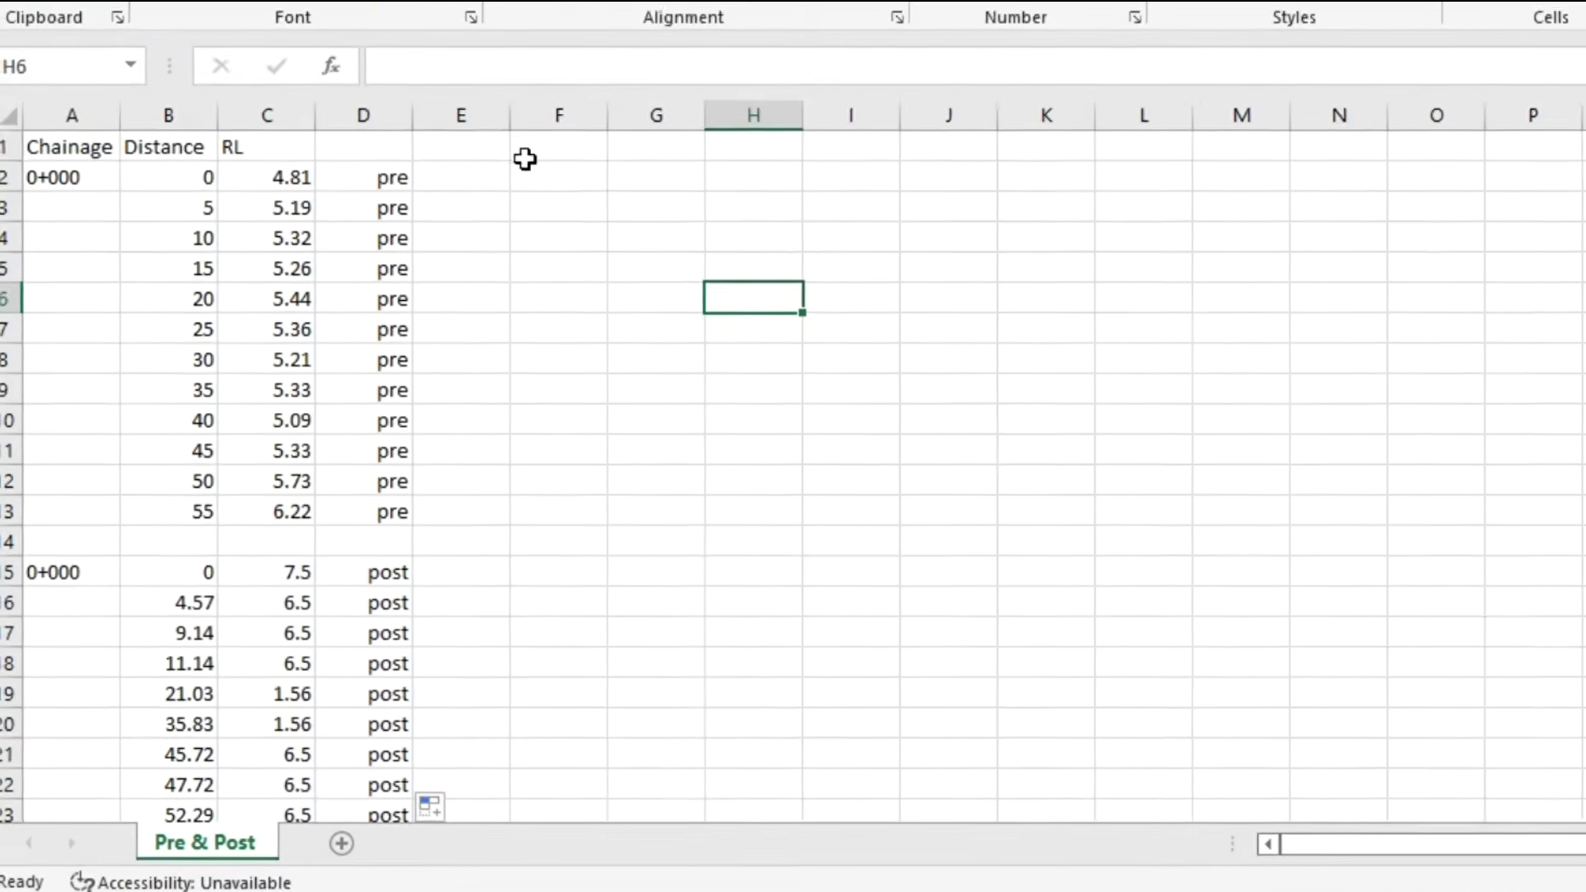
pyautogui.click(440, 297)
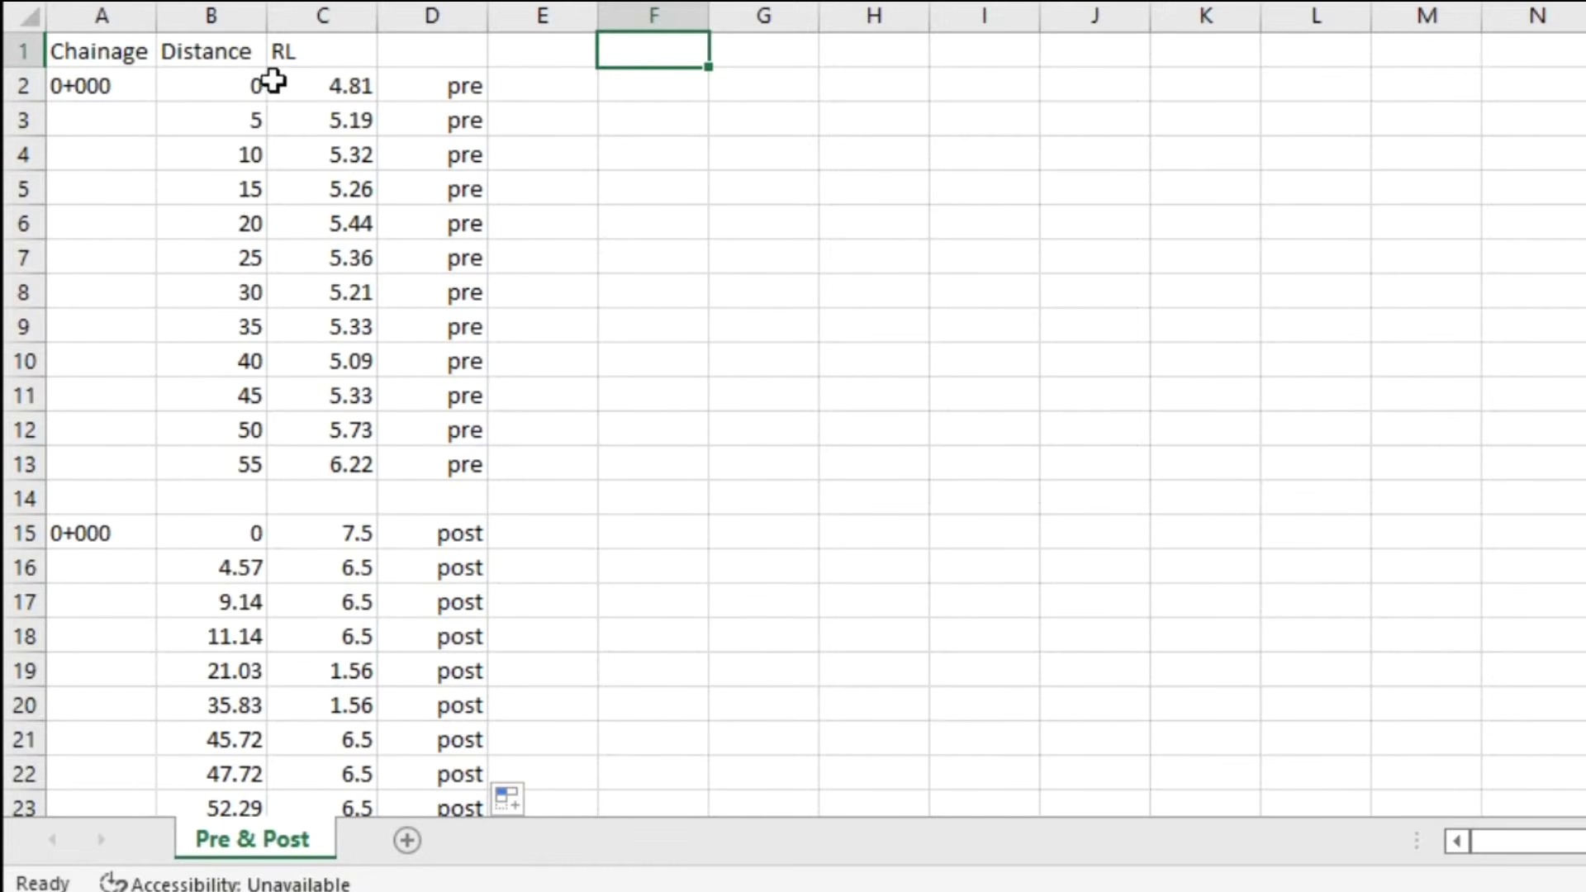
pyautogui.moveTo(177, 86); pyautogui.dragTo(339, 466)
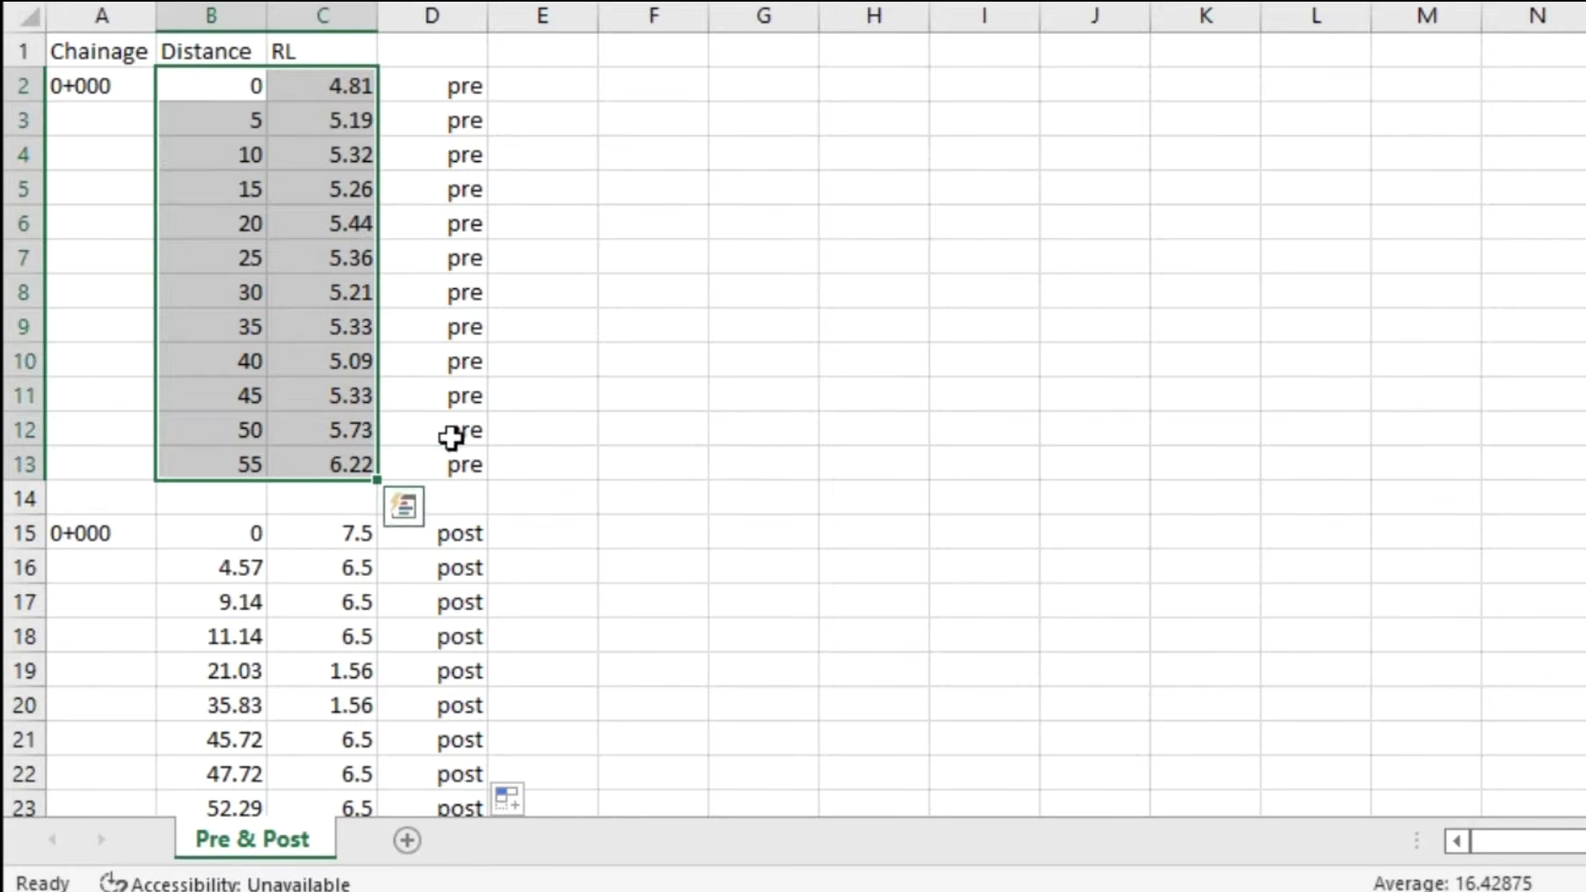
pyautogui.click(612, 186)
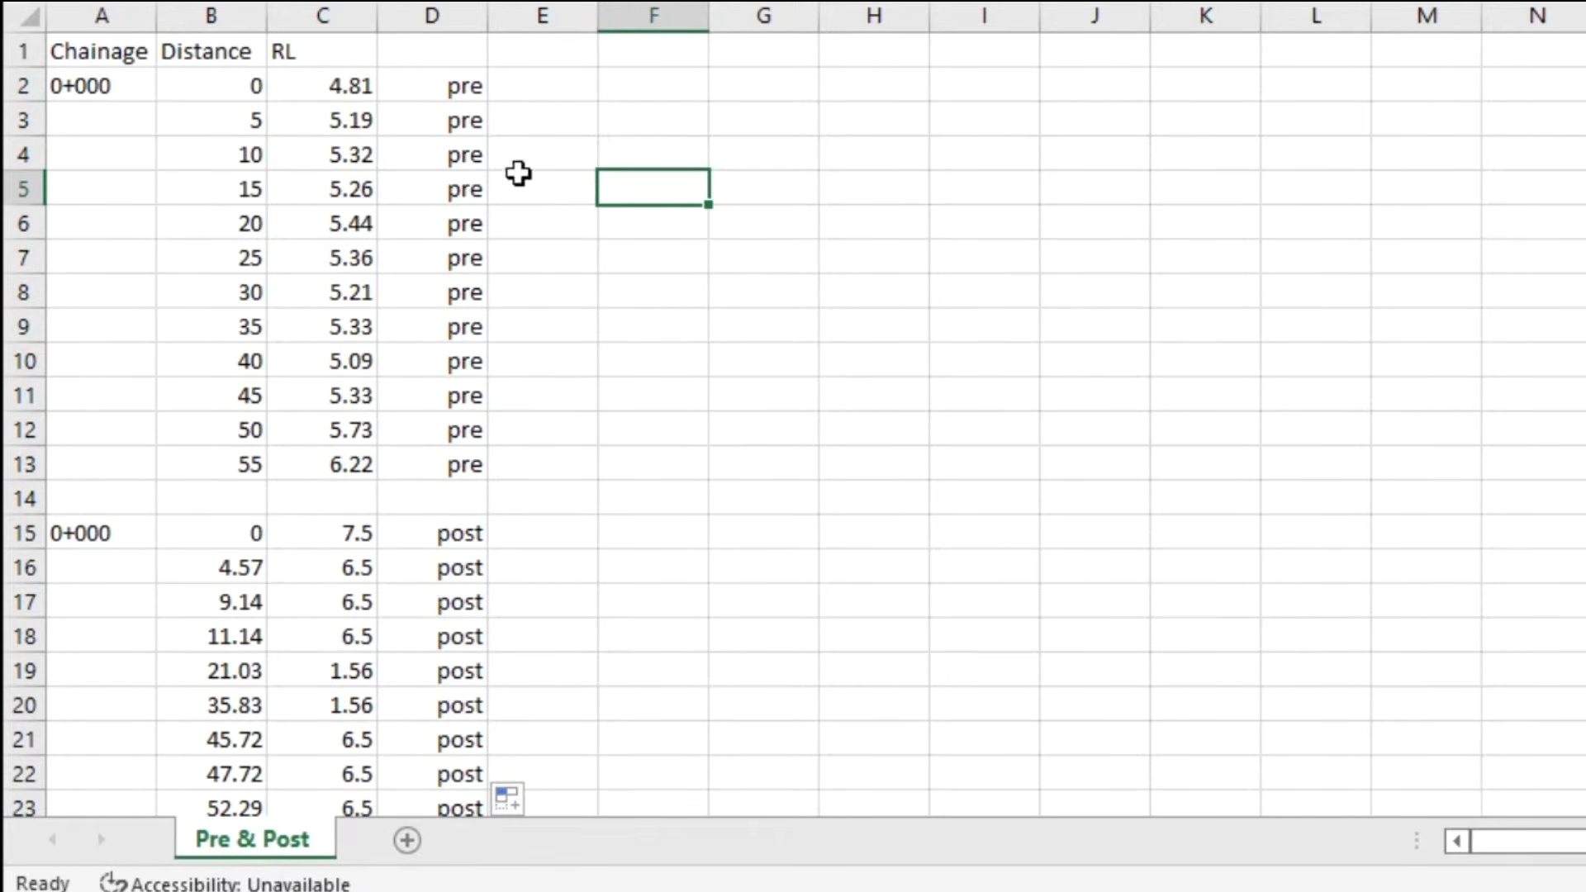
pyautogui.moveTo(438, 87); pyautogui.dragTo(432, 467)
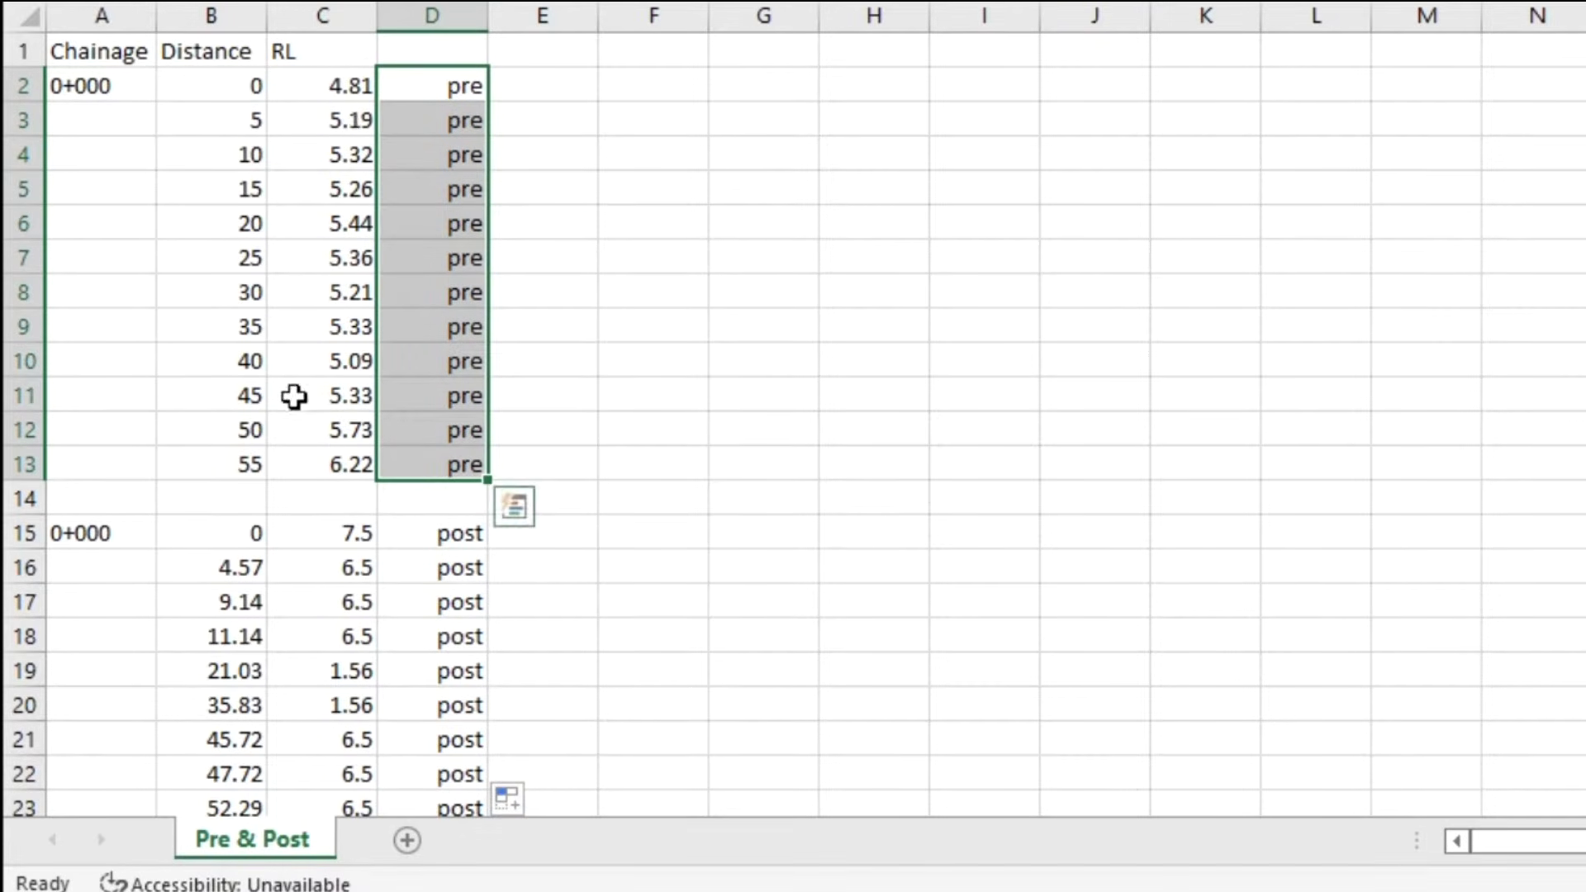
pyautogui.click(659, 455)
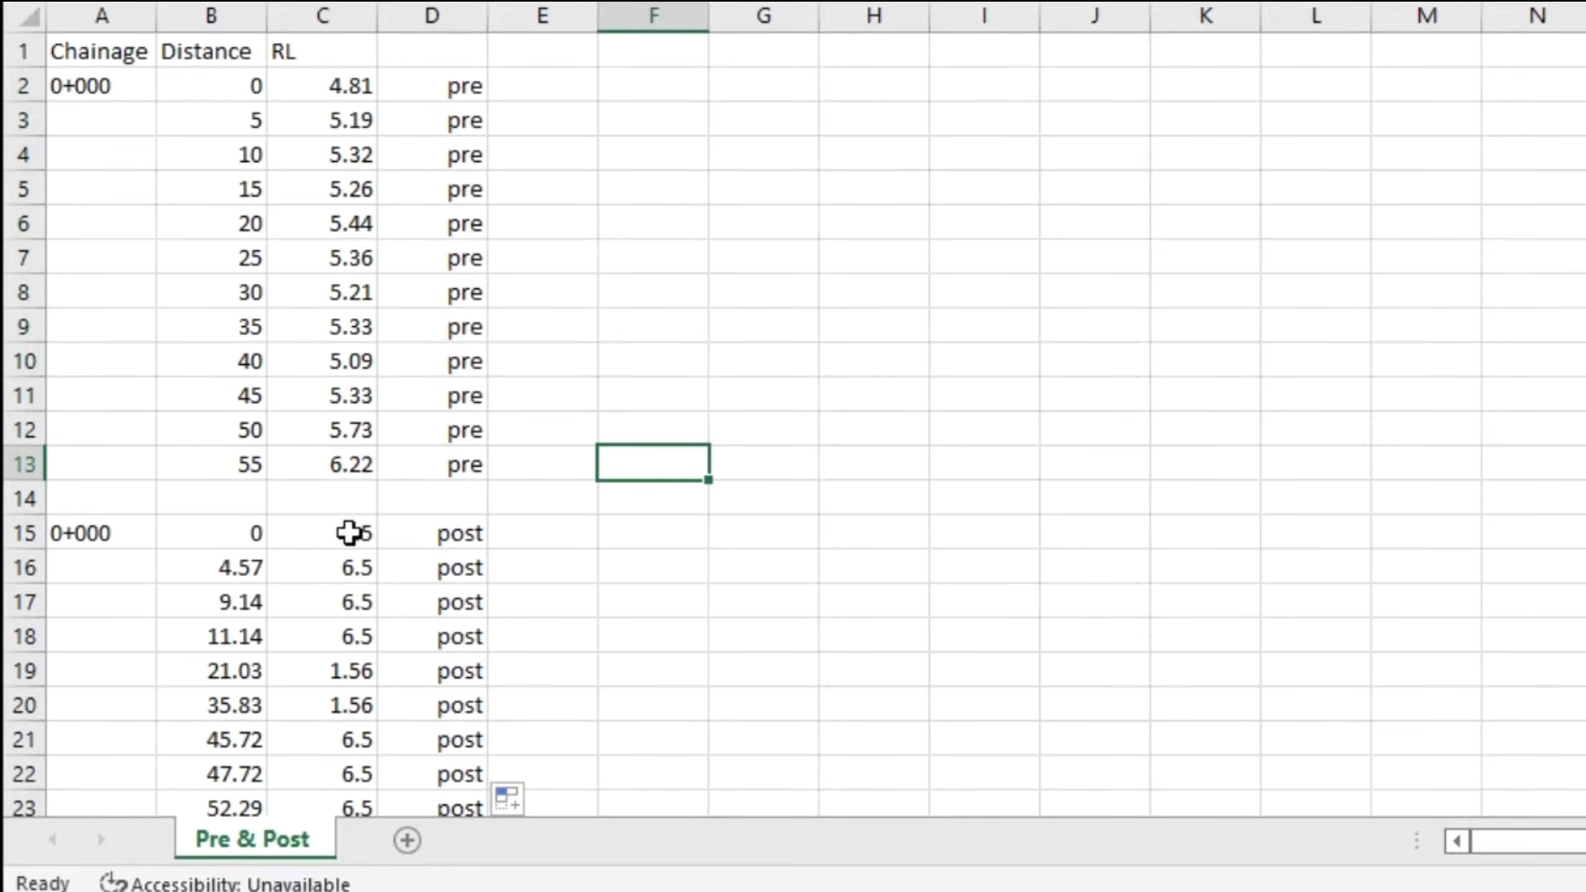
pyautogui.scroll(-3, 372, 533)
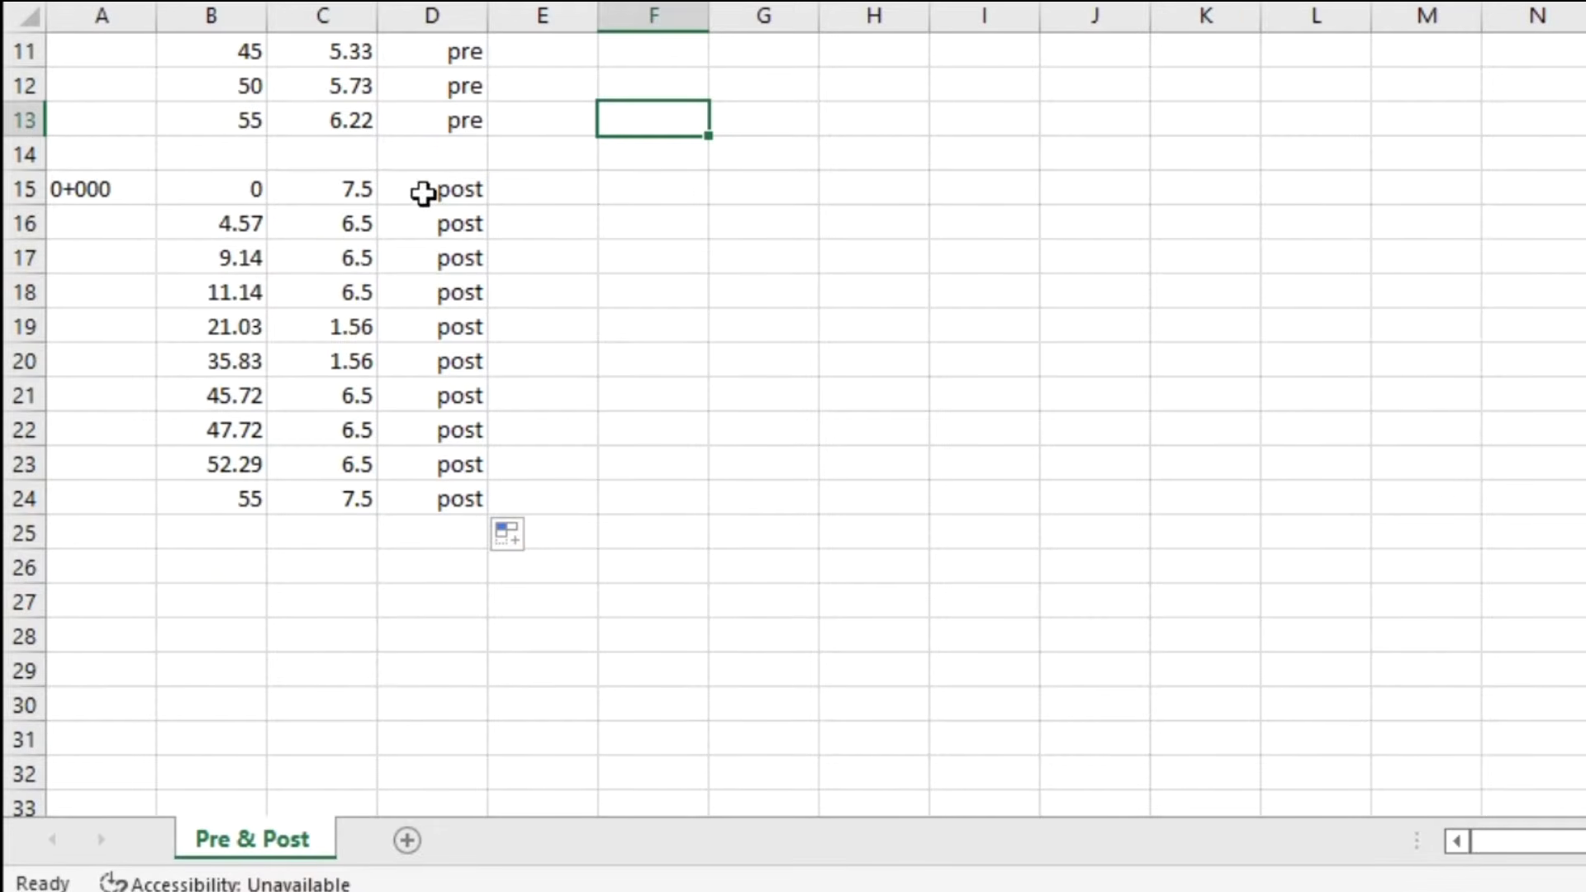
pyautogui.scroll(3, 560, 457)
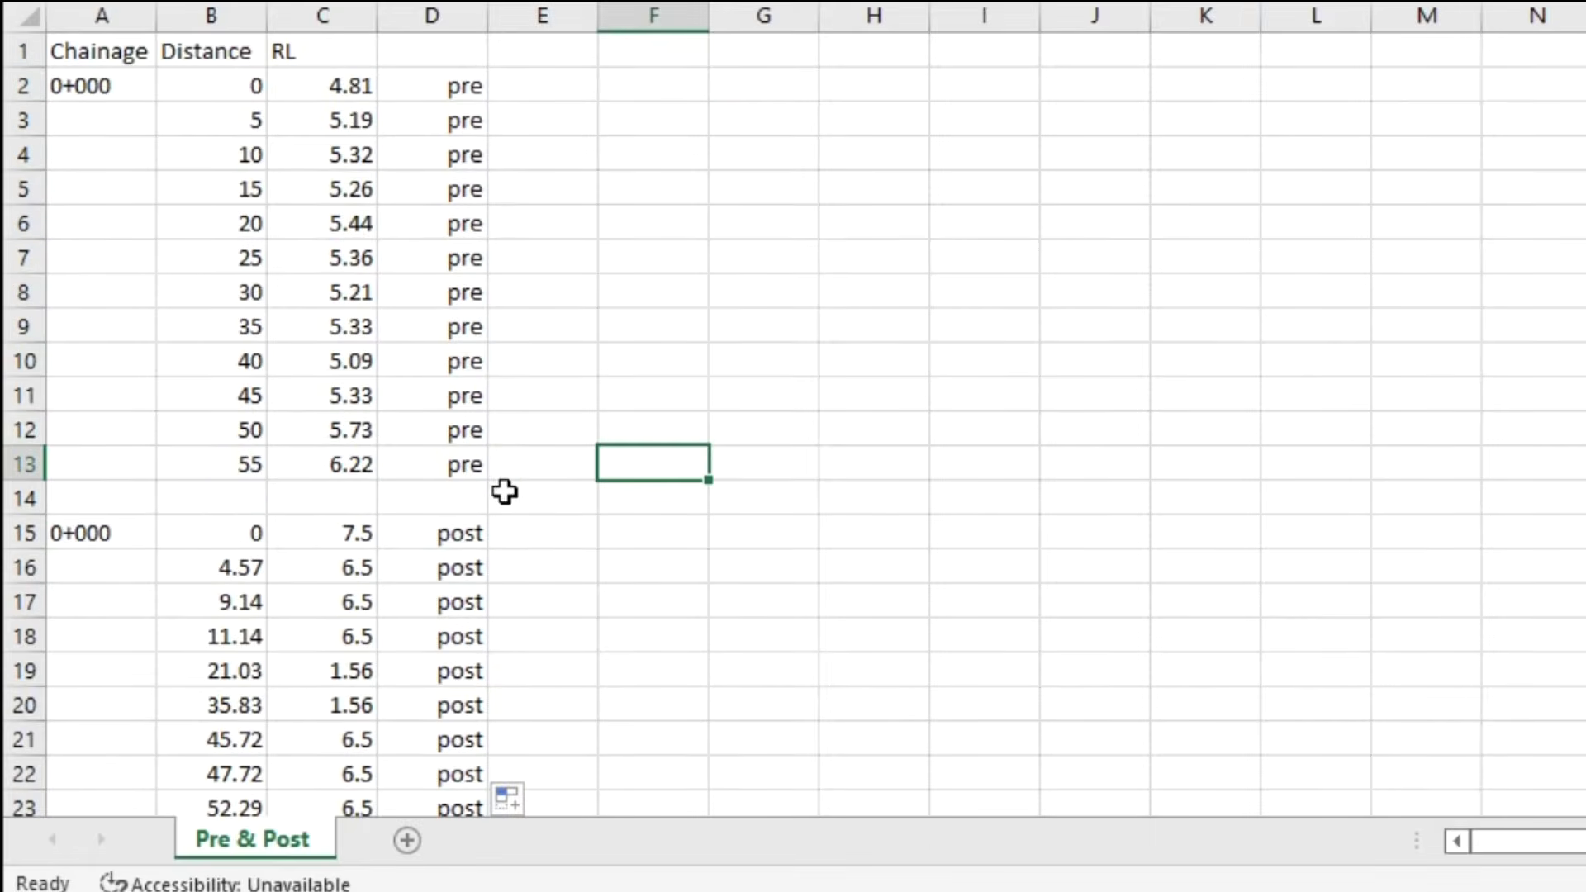
# - Clear all the pre and post labels from column D, starting at row 2
pyautogui.moveTo(463, 82); pyautogui.dragTo(449, 726)
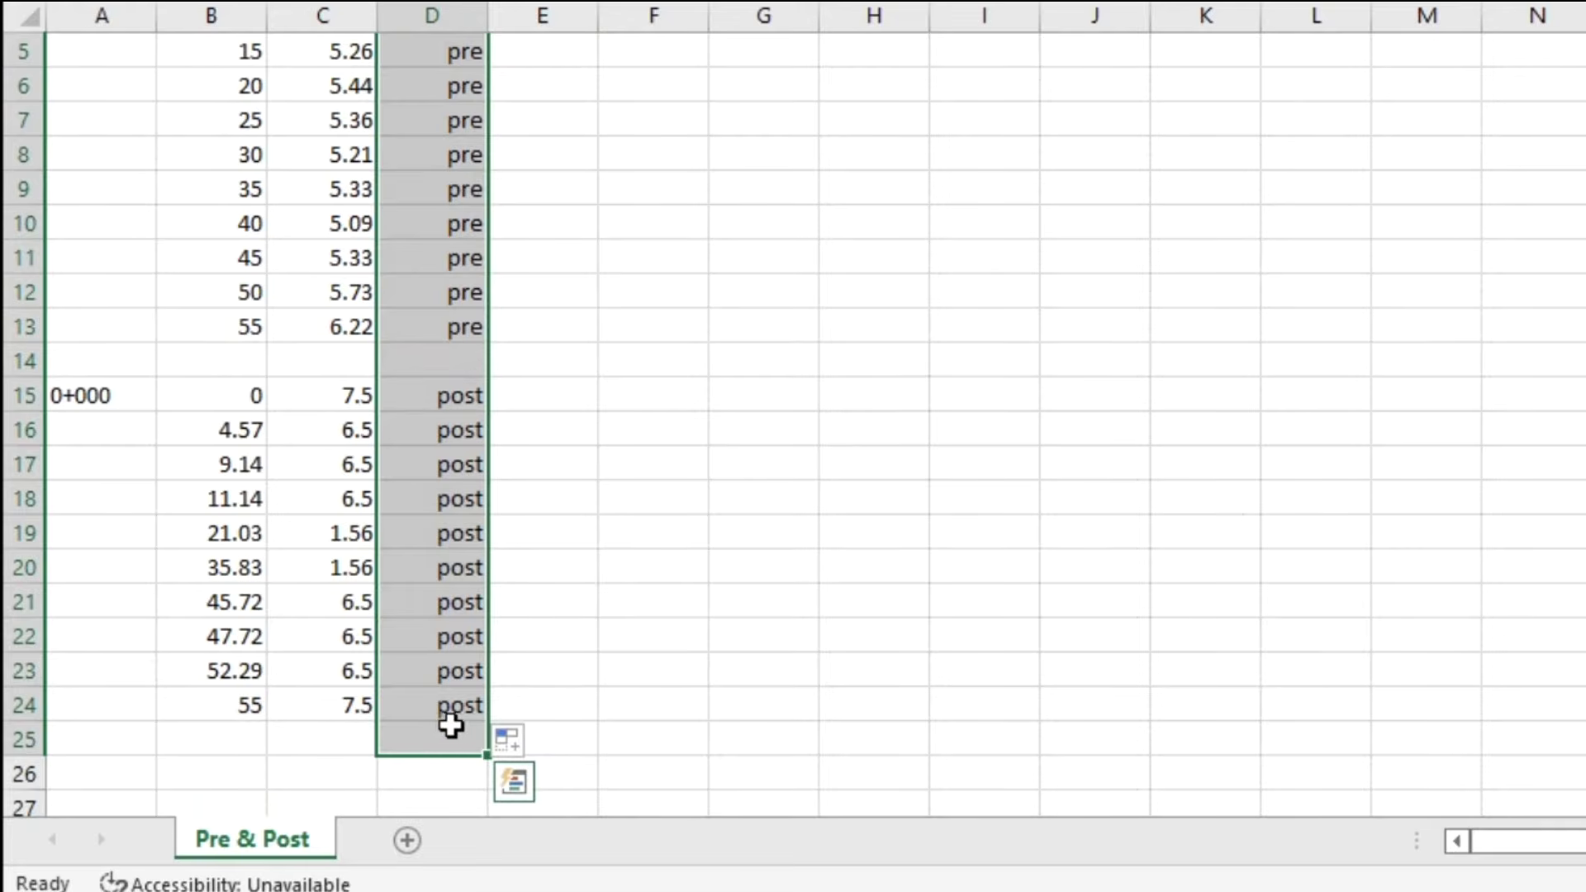
pyautogui.press('Delete')
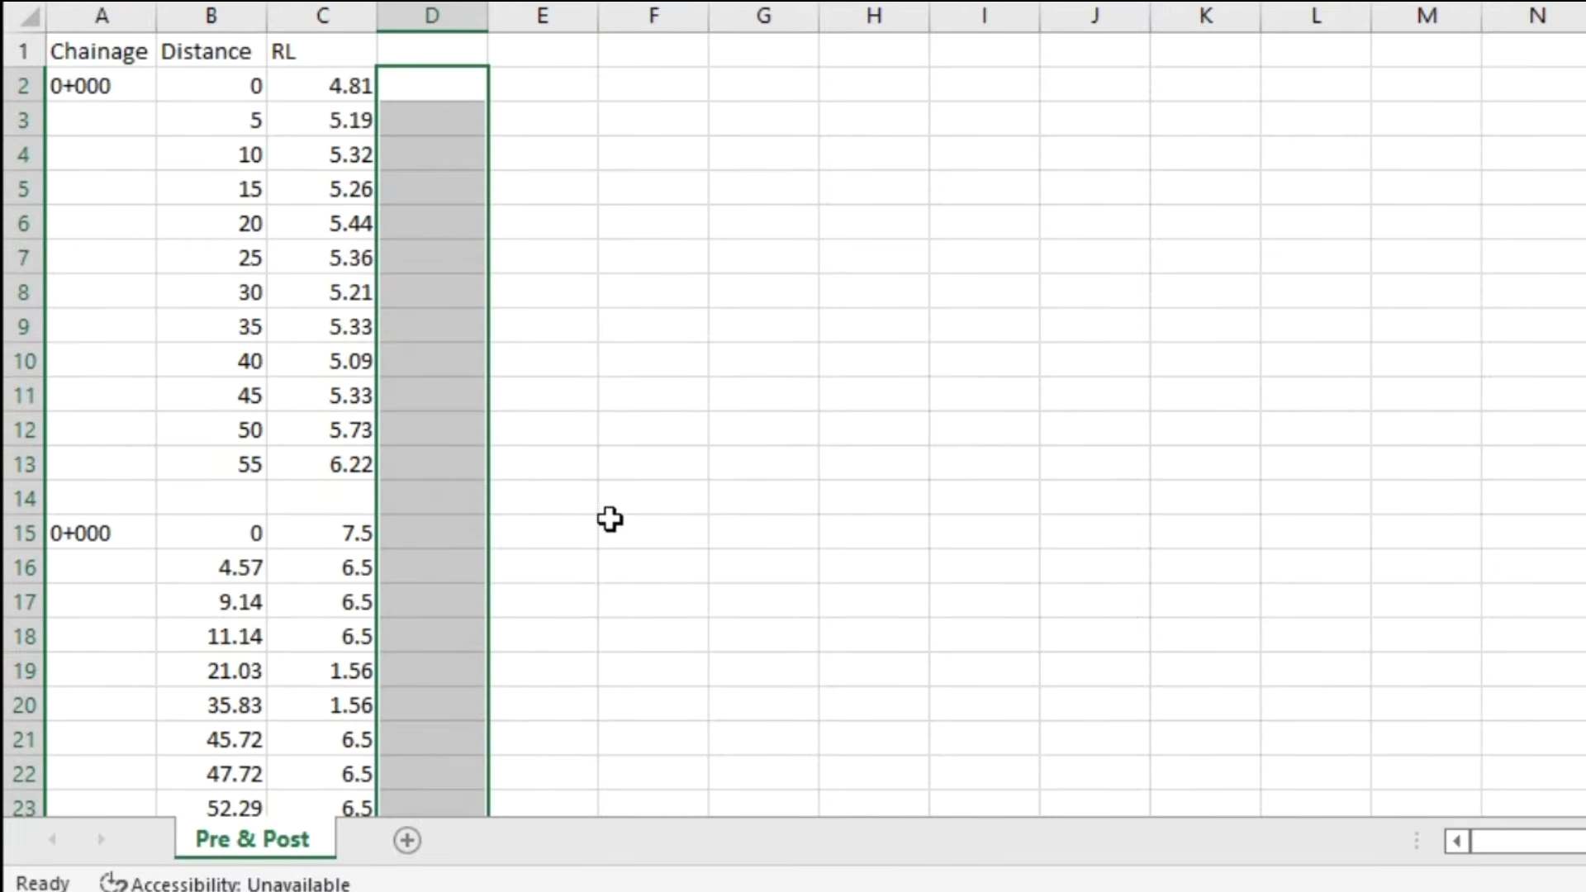
pyautogui.click(612, 278)
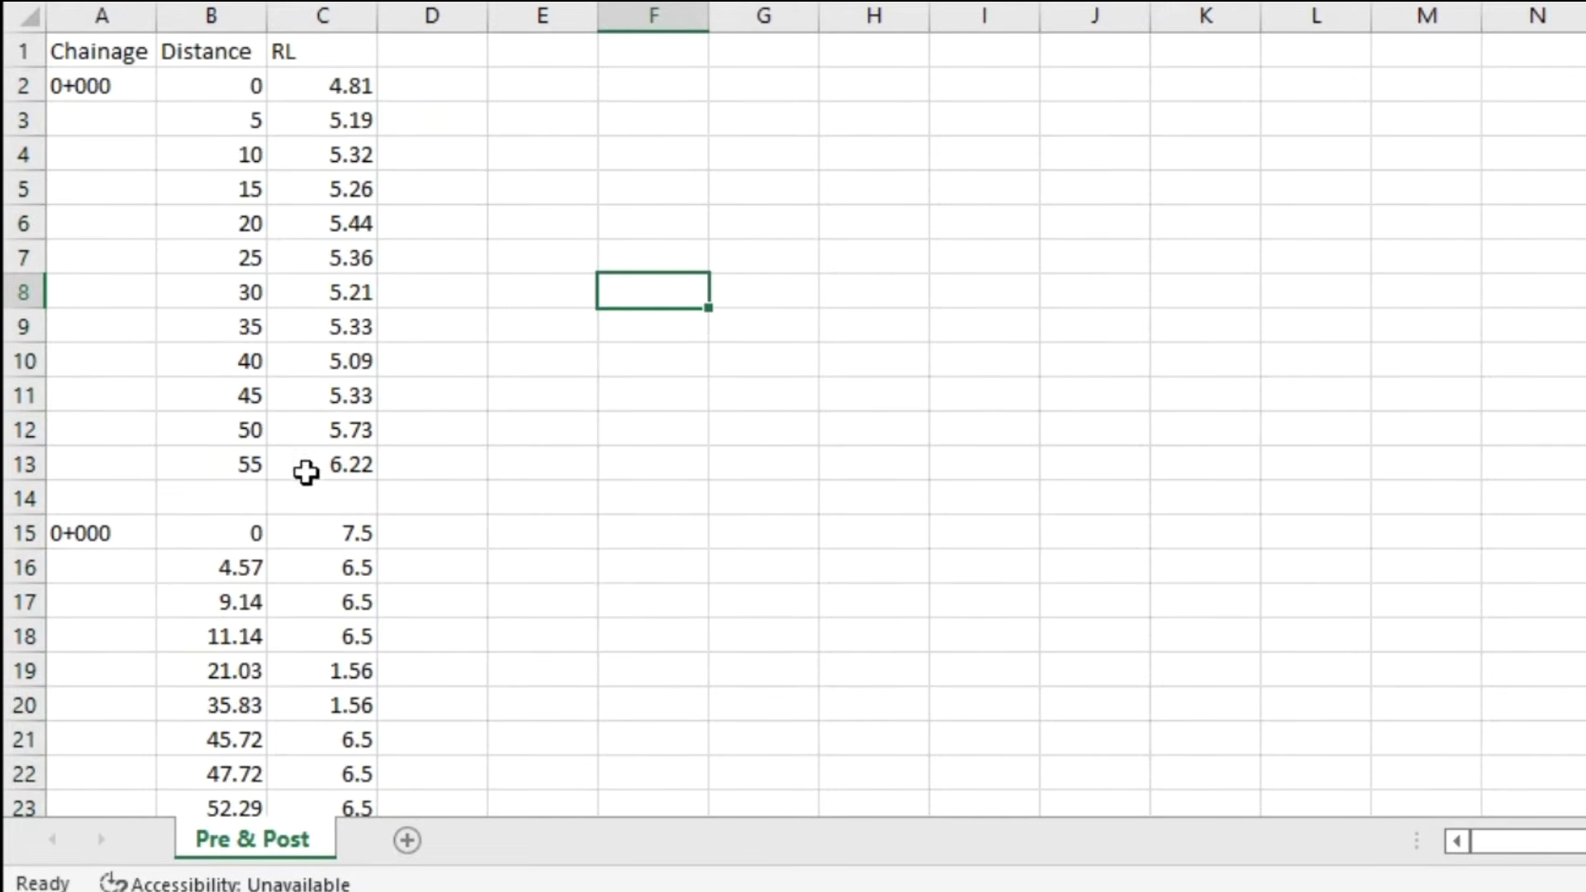
# - Delete the blank row 14 that separates the pre data from the post data
pyautogui.scroll(-3, 526, 566)
pyautogui.scroll(3, 377, 461)
pyautogui.click(25, 498)
pyautogui.rightClick(26, 500)
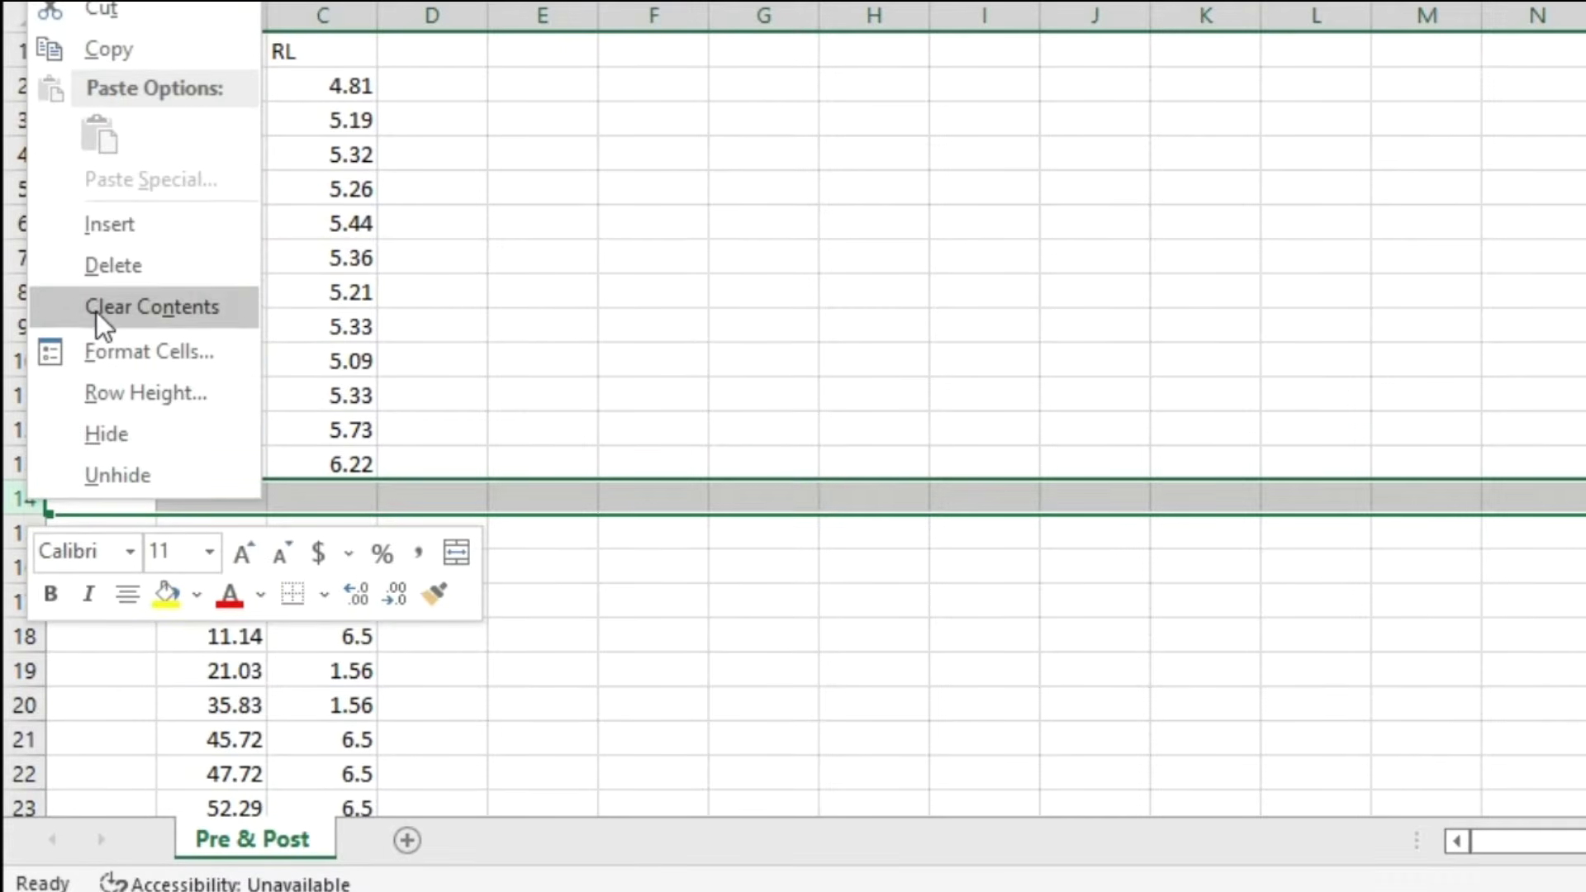
pyautogui.click(120, 266)
pyautogui.click(570, 365)
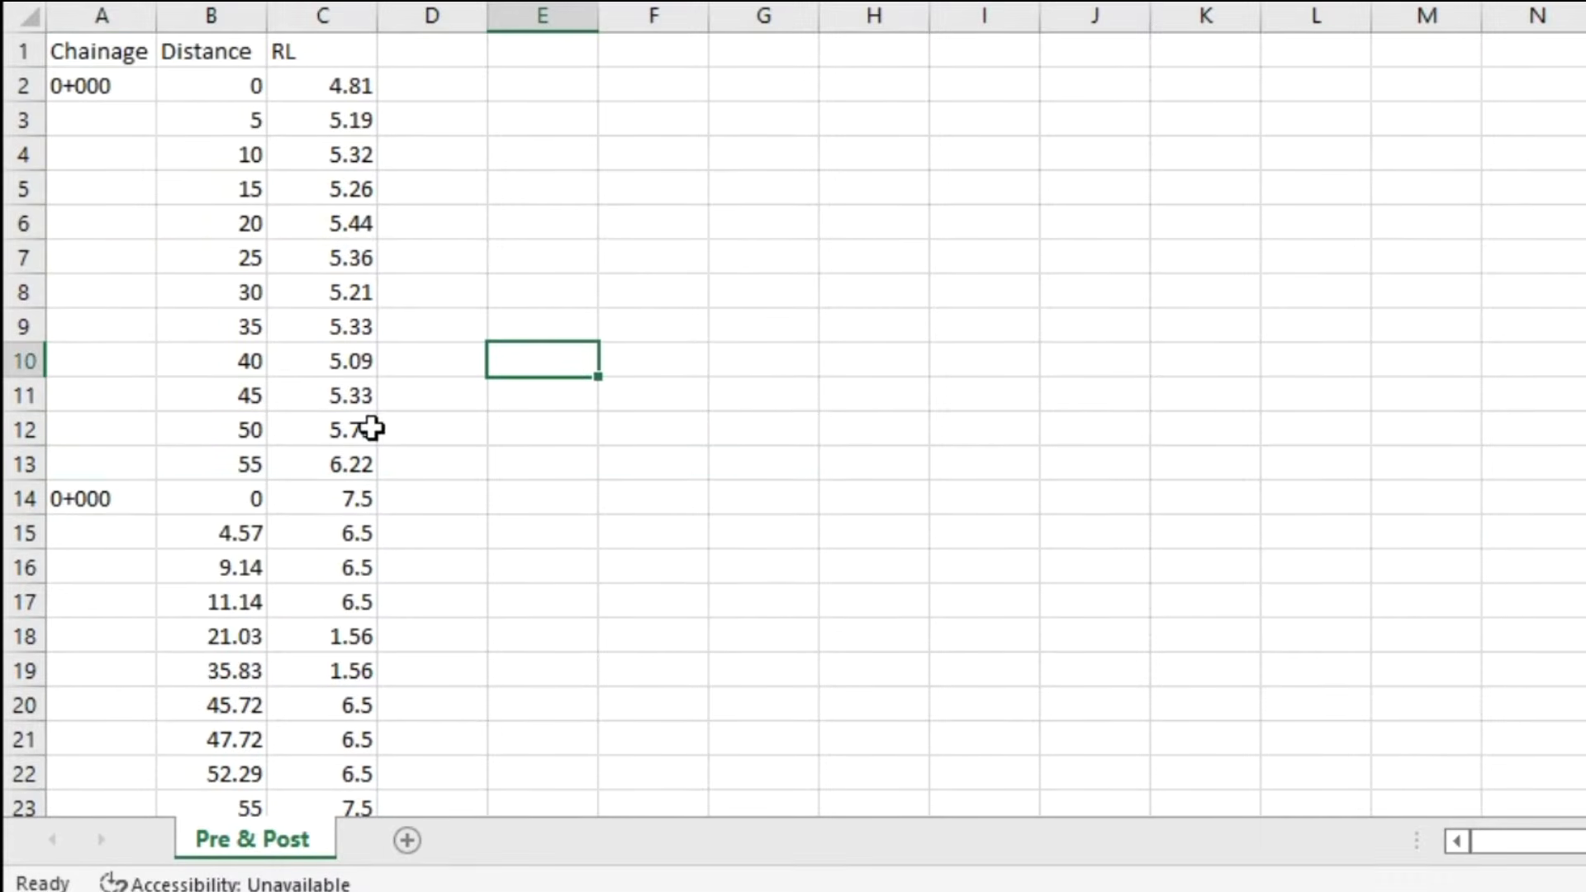
# - Examine the chainage, distance and RL values of the two adjoining 0+000 data blocks
pyautogui.click(94, 86)
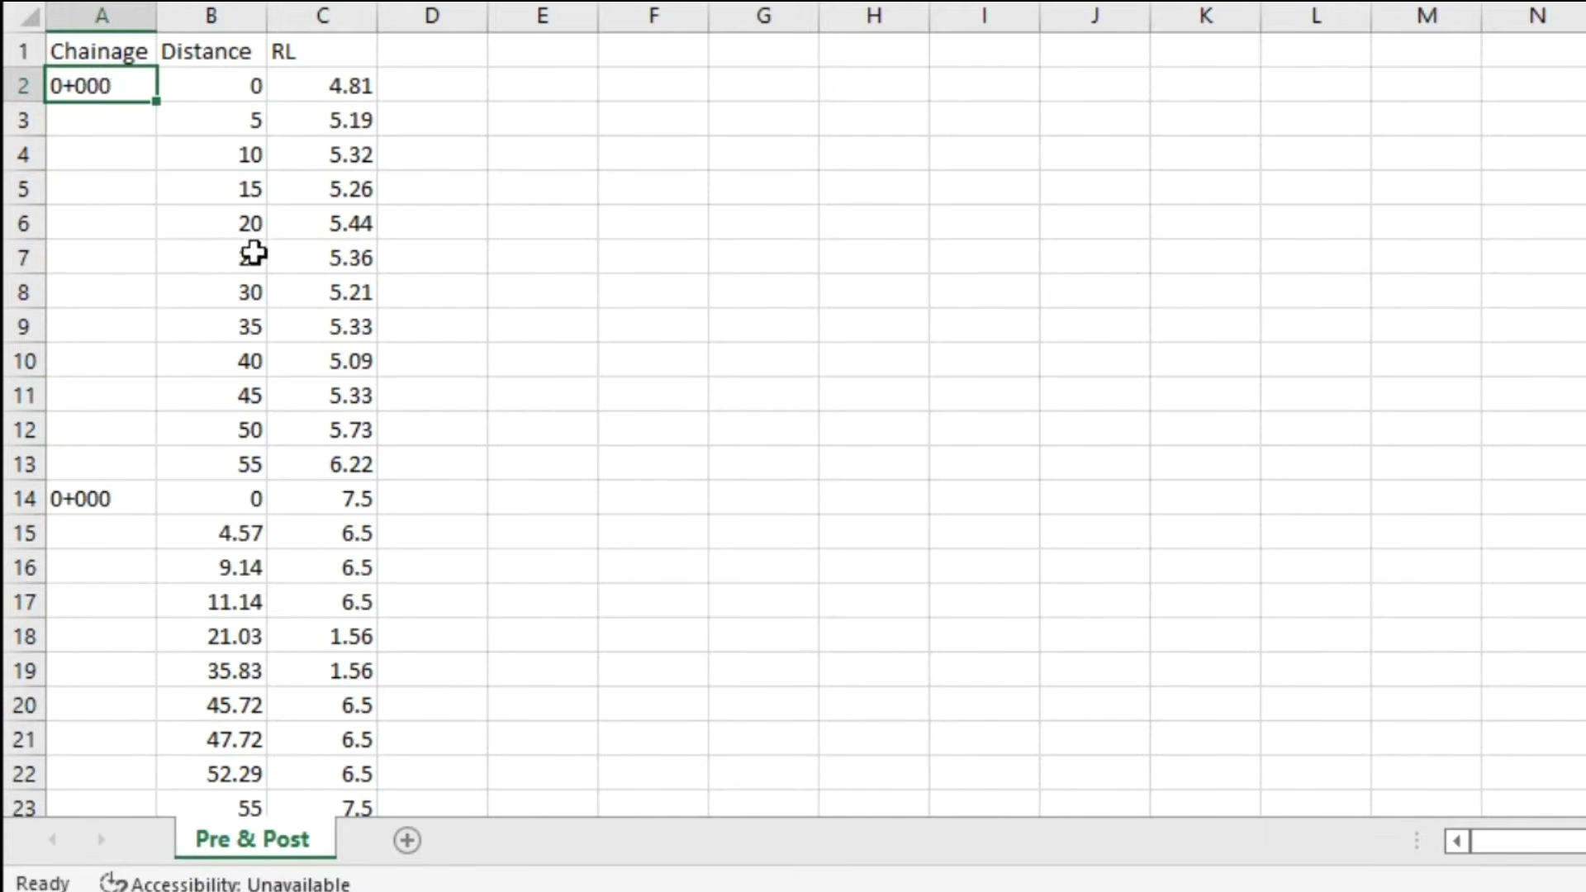
pyautogui.moveTo(220, 85); pyautogui.dragTo(364, 463)
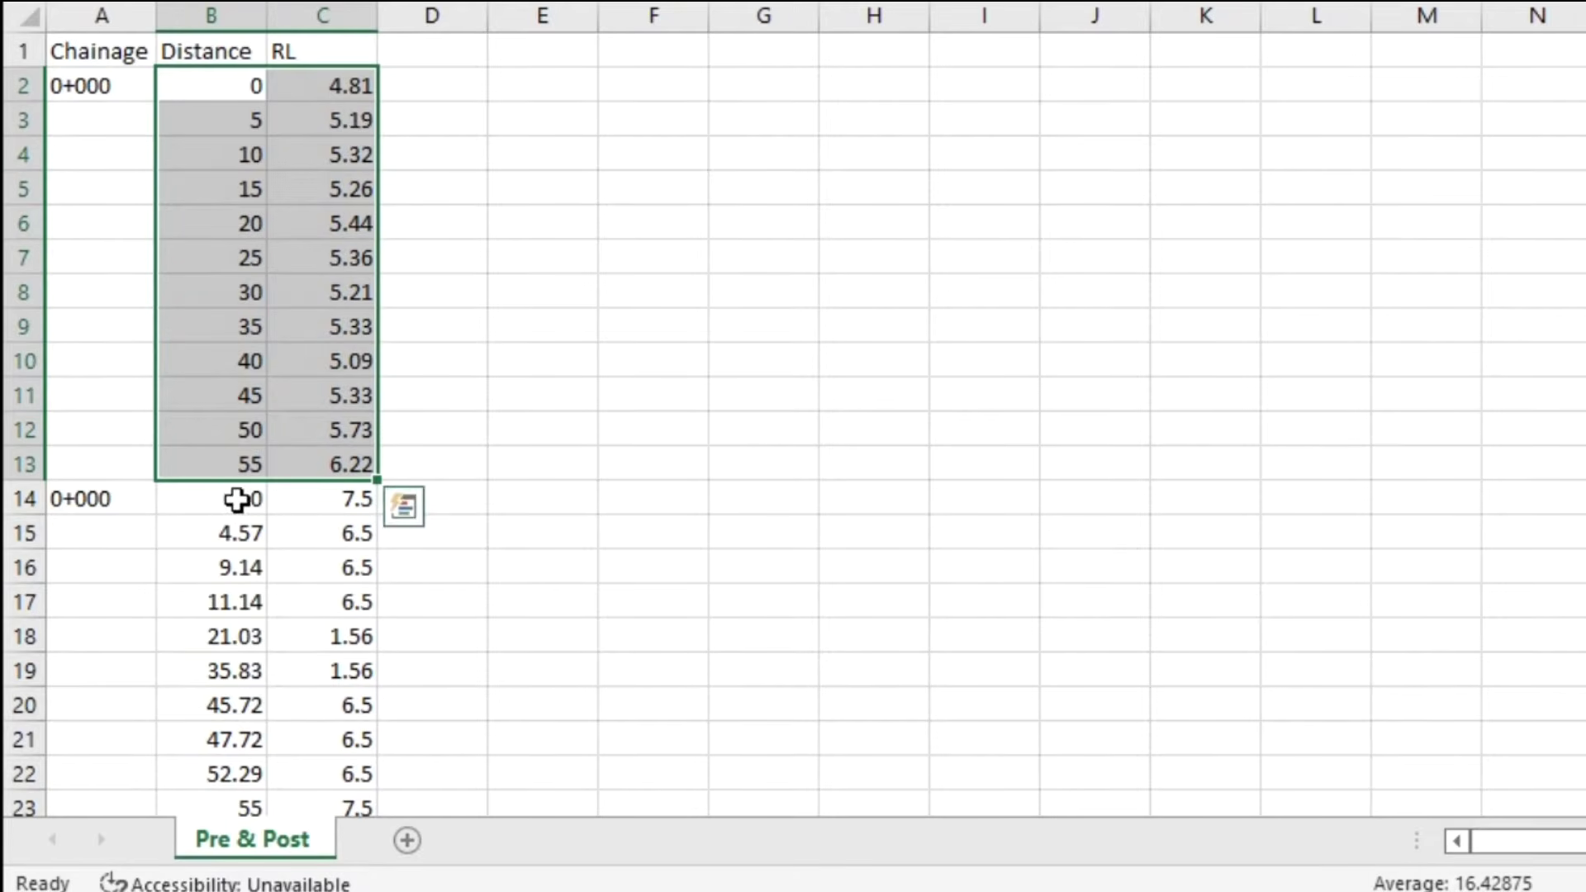
pyautogui.moveTo(191, 496); pyautogui.dragTo(347, 747)
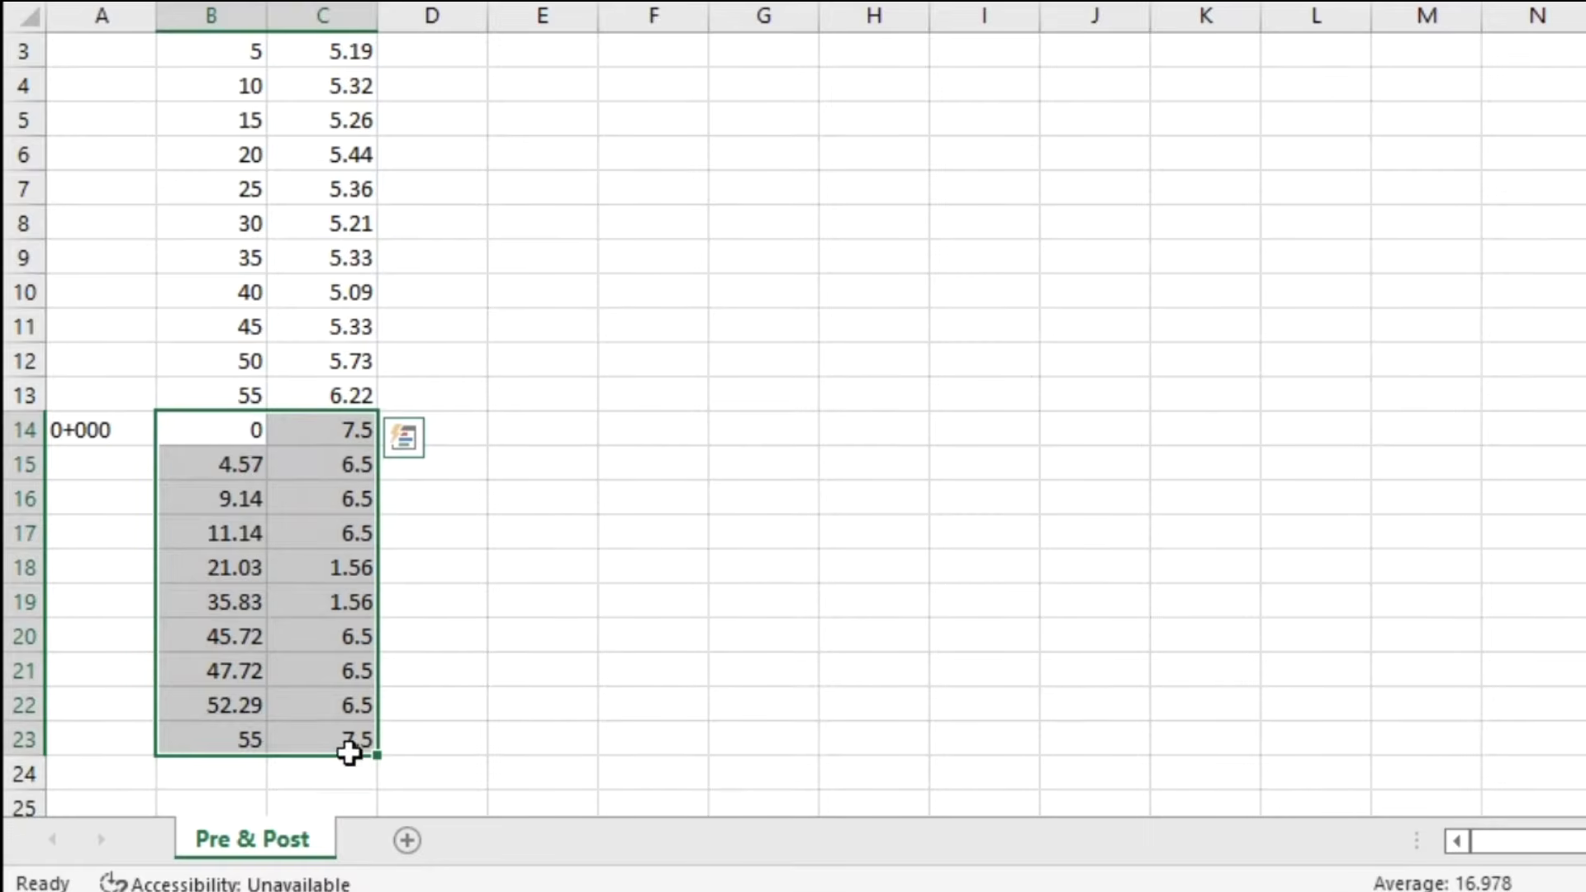
pyautogui.click(630, 496)
pyautogui.scroll(1, 311, 457)
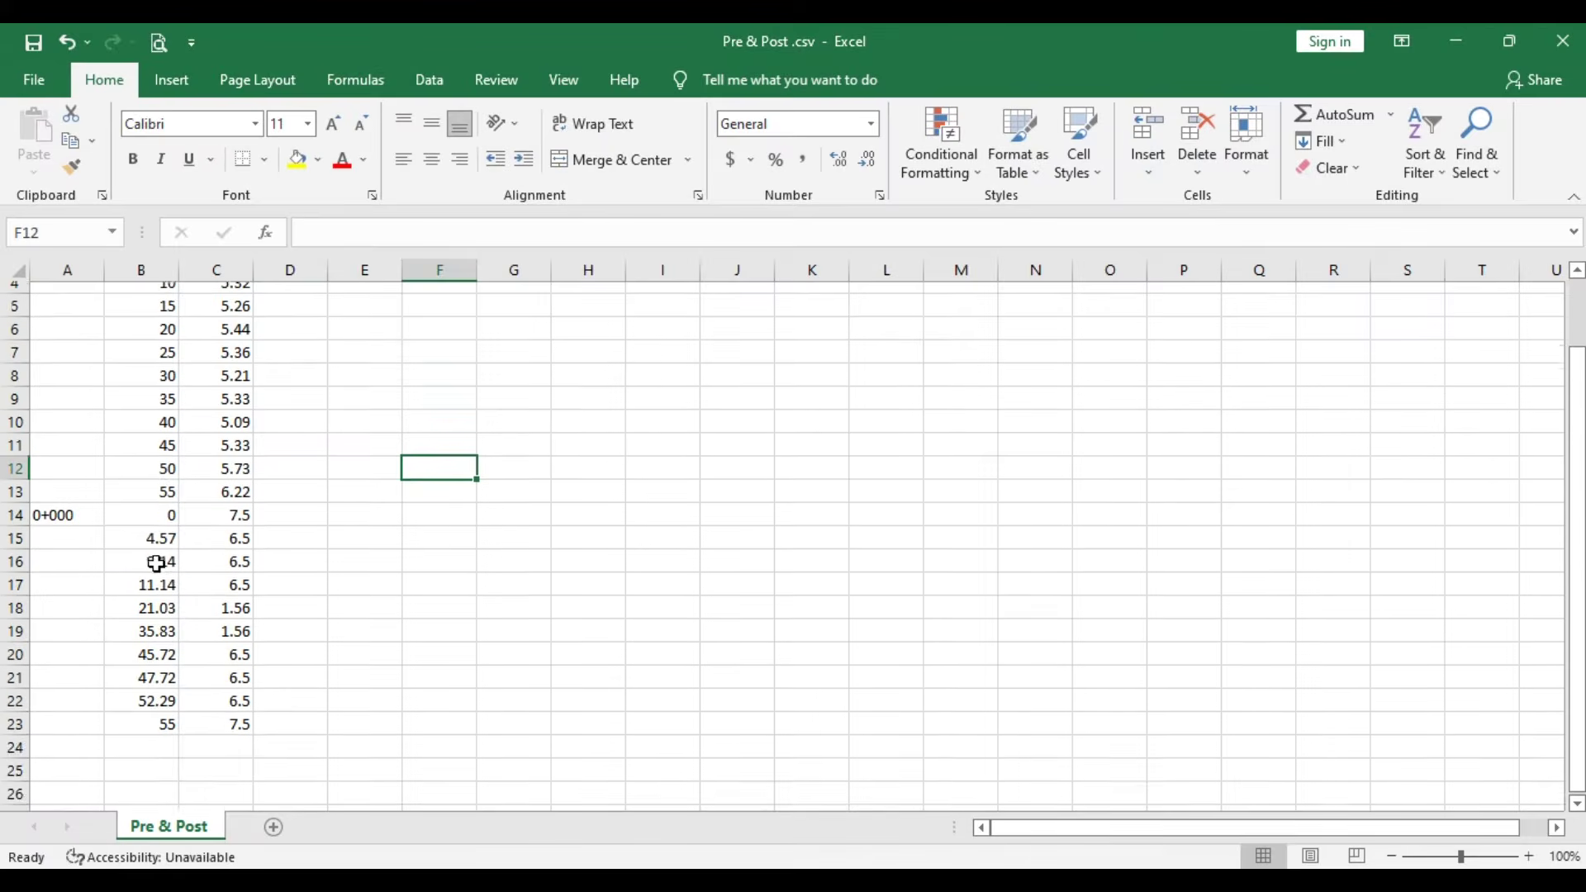
pyautogui.scroll(2, 157, 564)
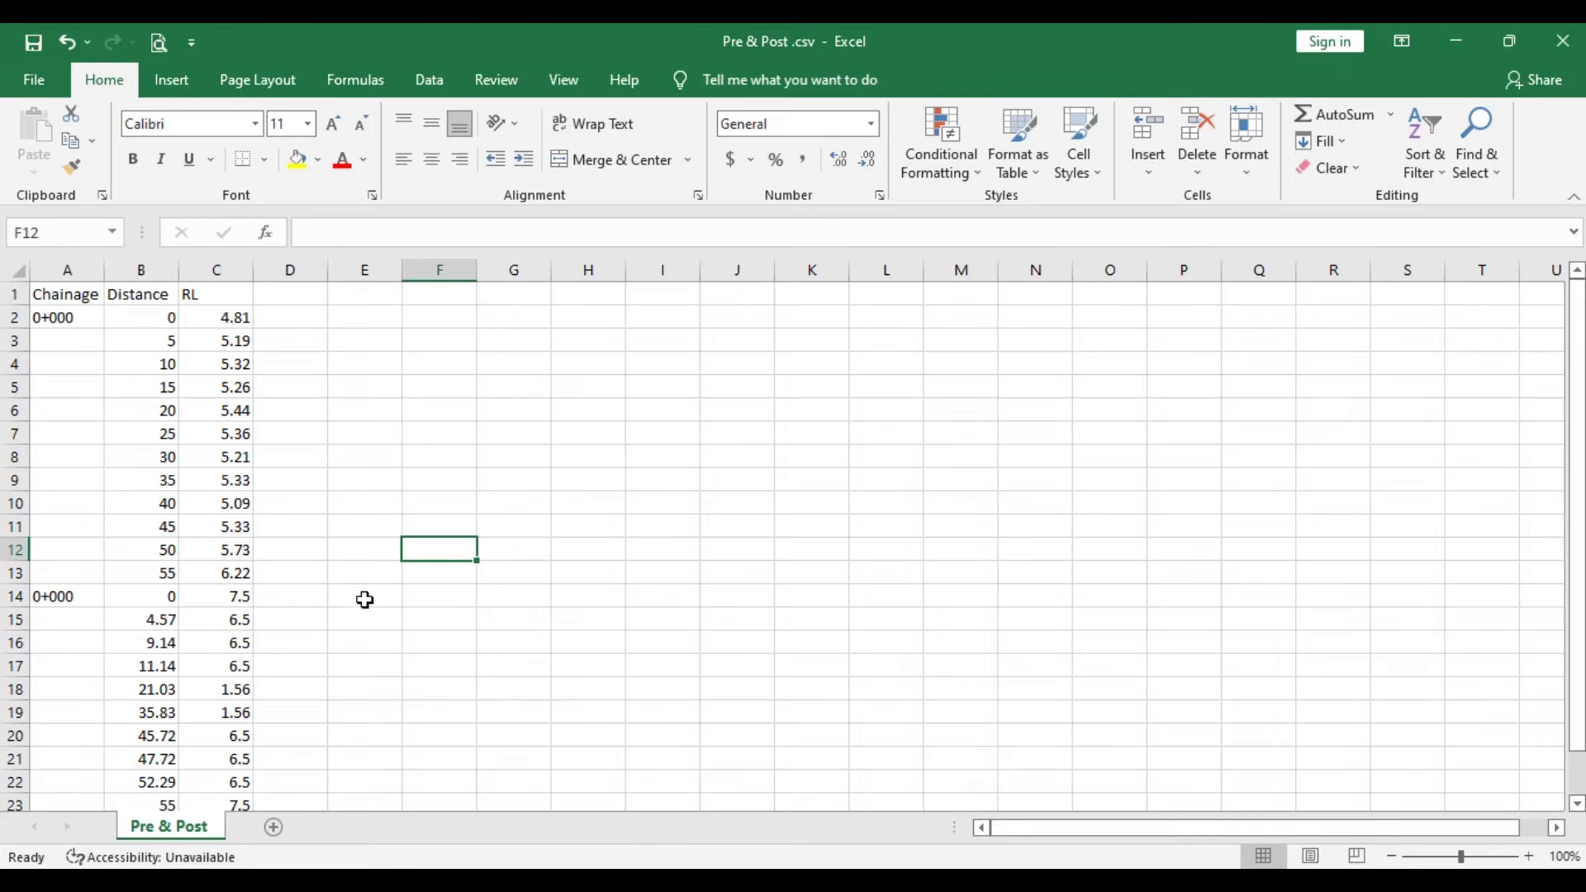
pyautogui.click(380, 506)
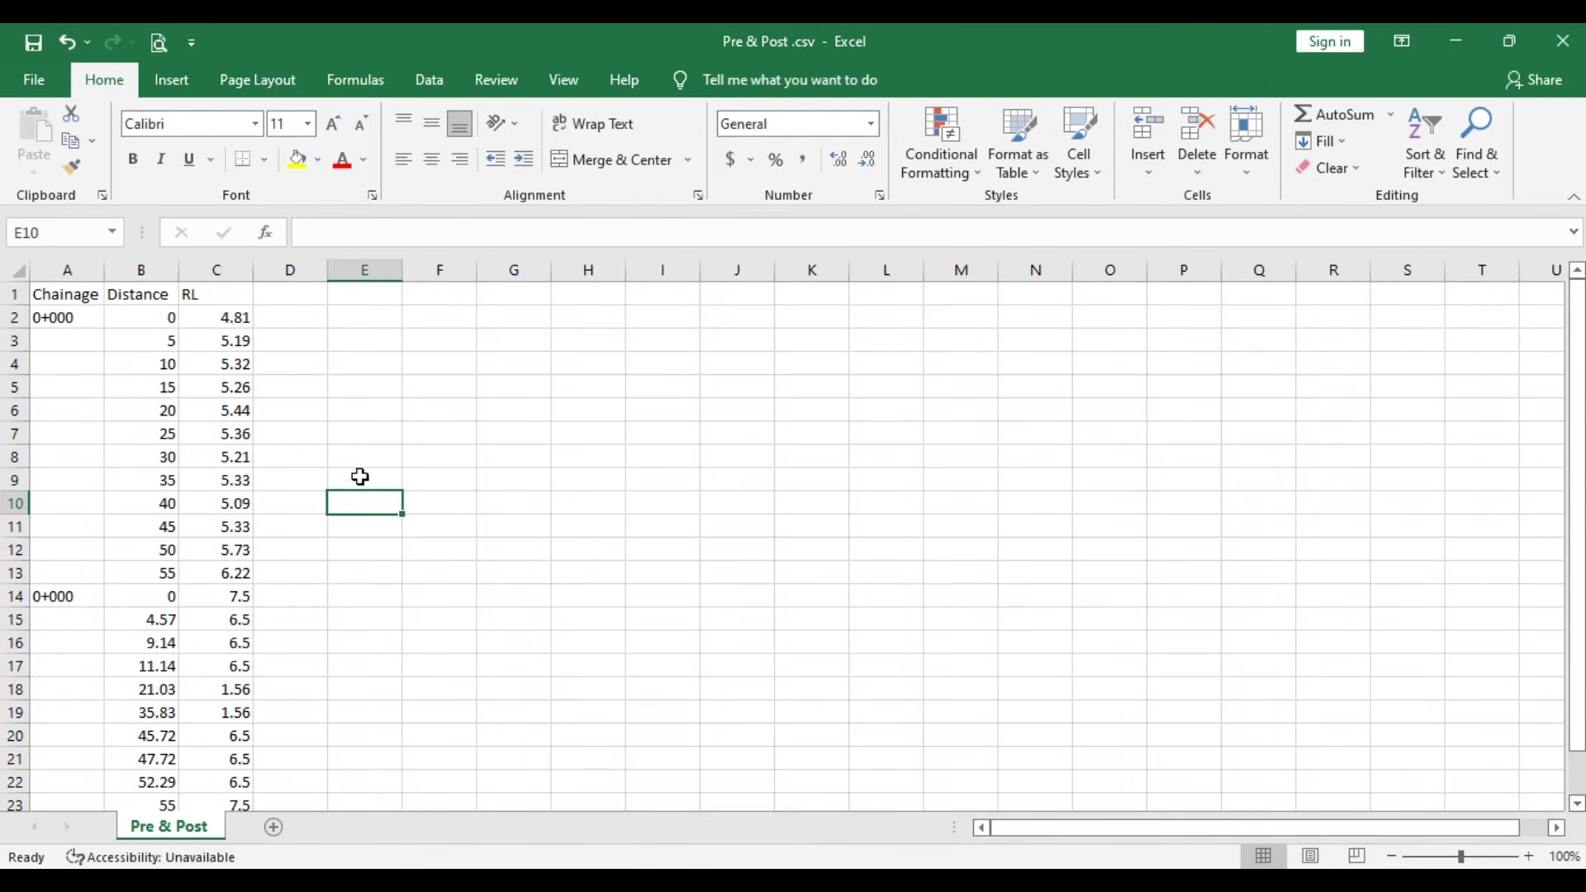
# - Save a copy to the Desktop as Cross Section 1 in CSV (MS-DOS) format, keep that format, and close the workbook
pyautogui.click(37, 81)
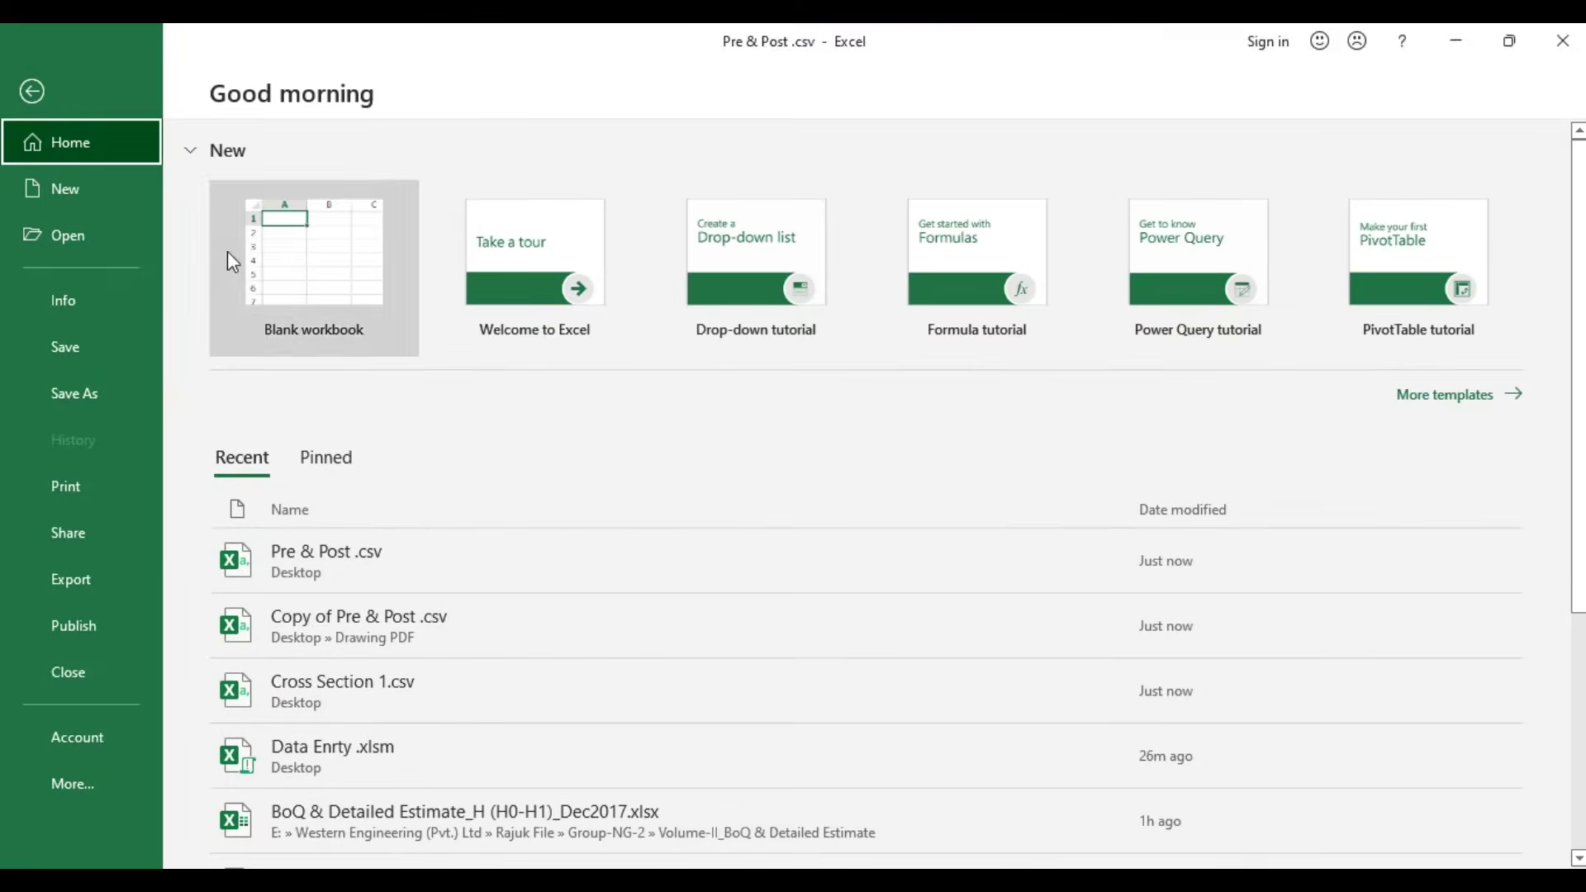
pyautogui.click(95, 386)
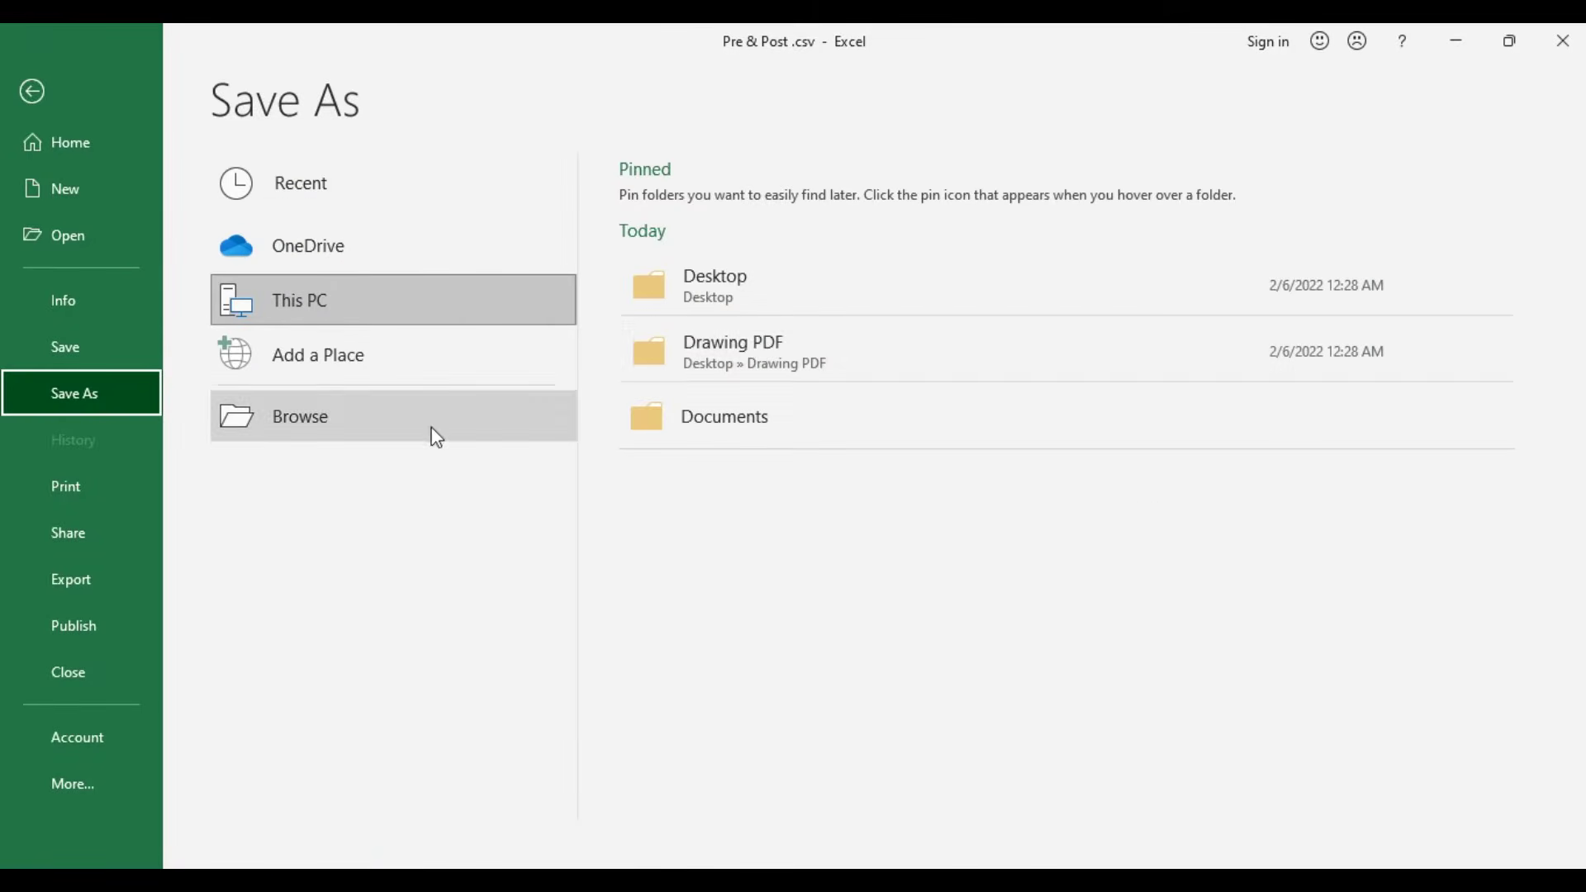
pyautogui.click(781, 279)
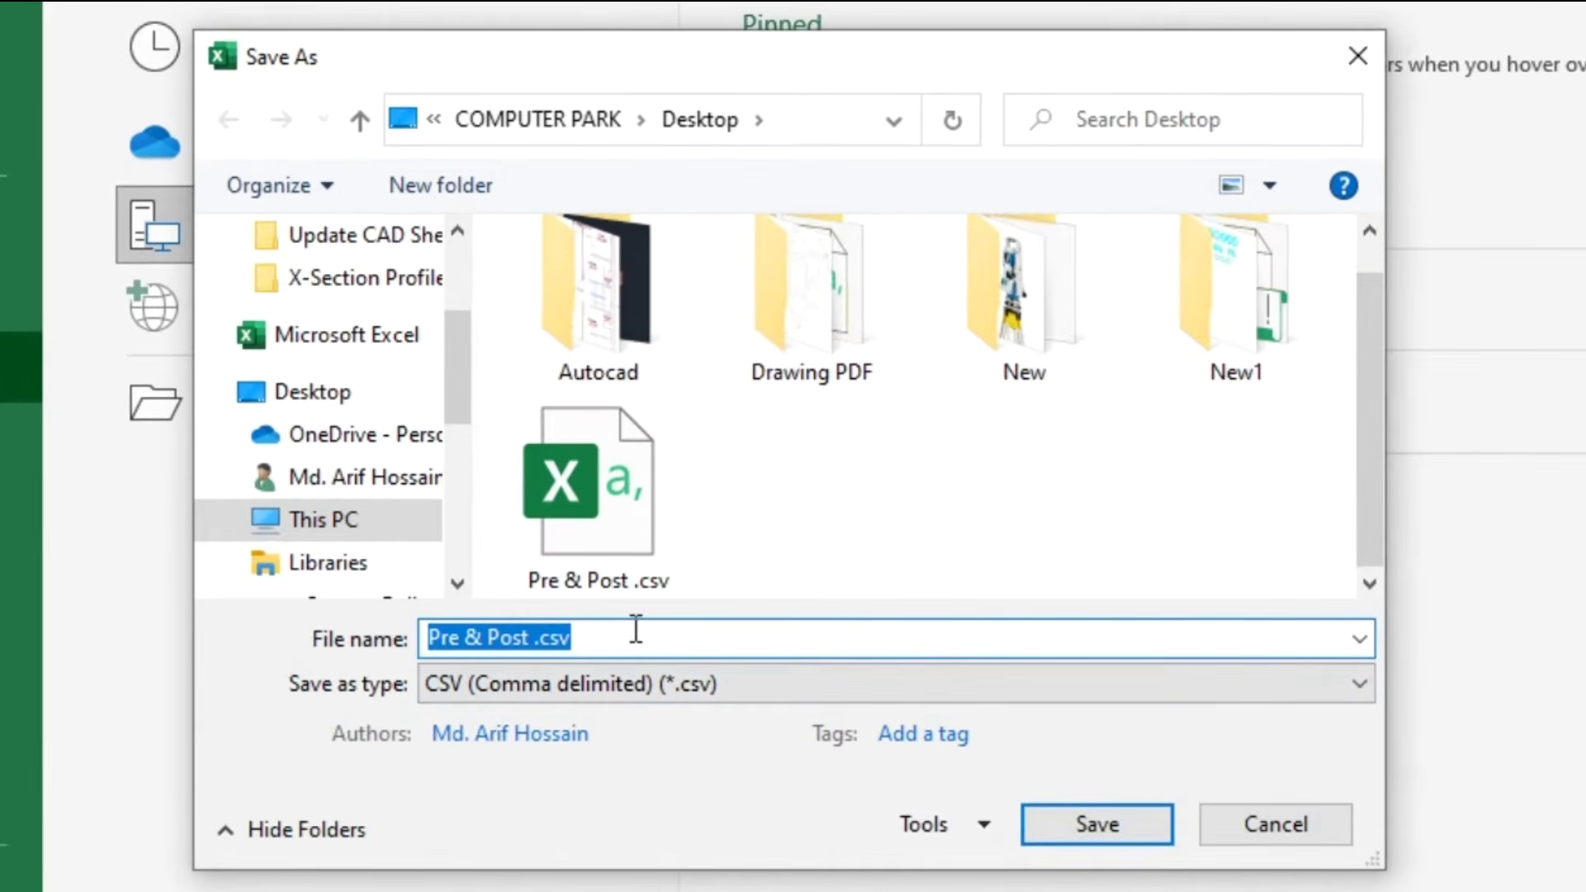
pyautogui.write('Cross Se')
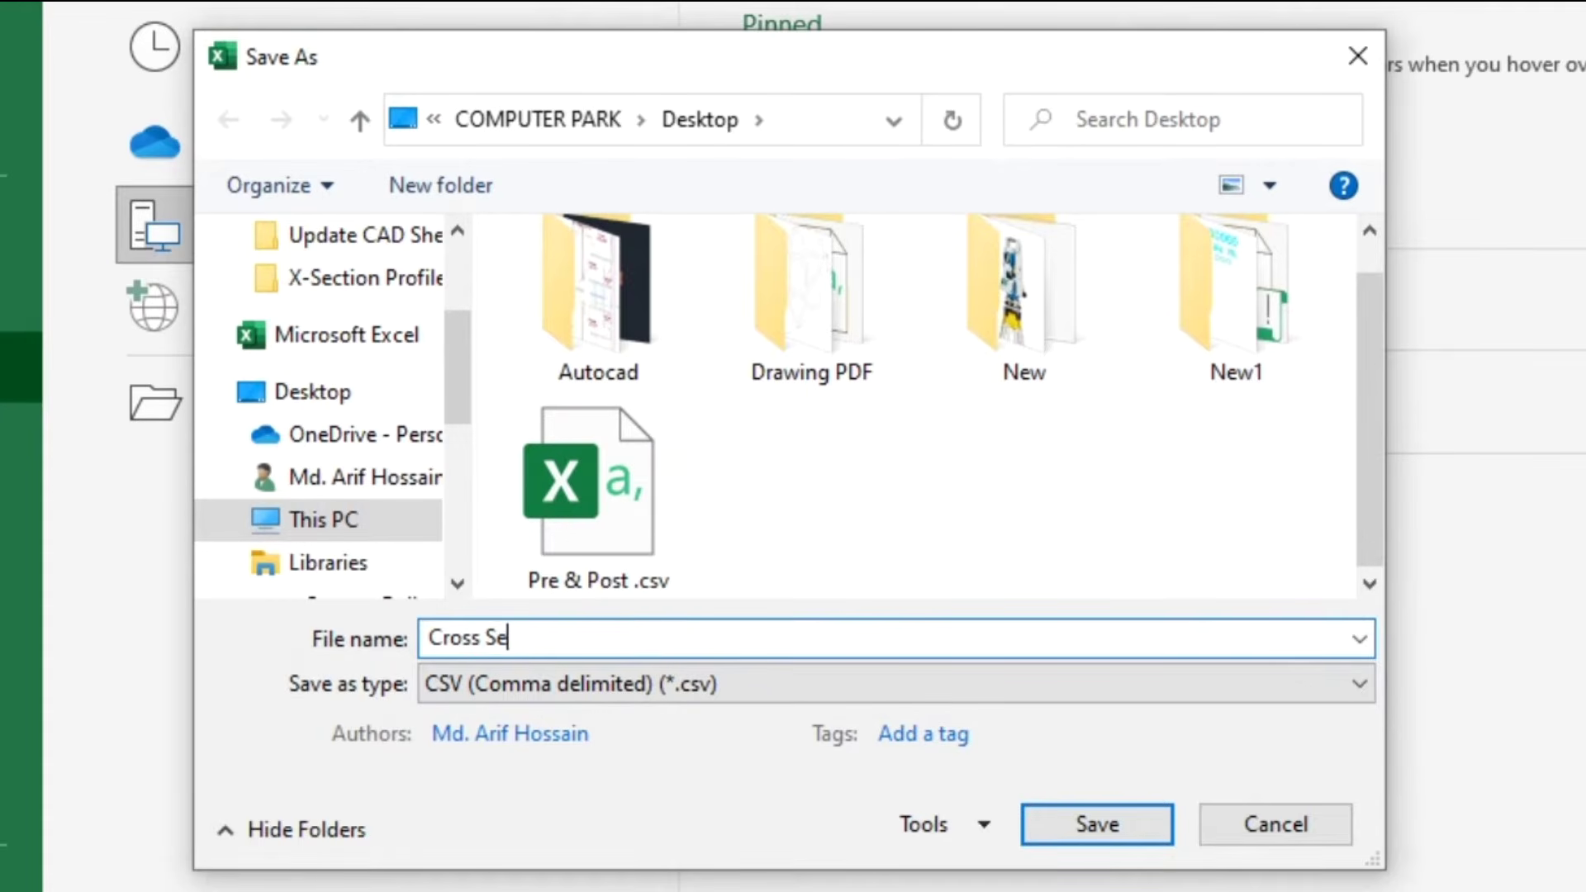
pyautogui.write('crition 1')
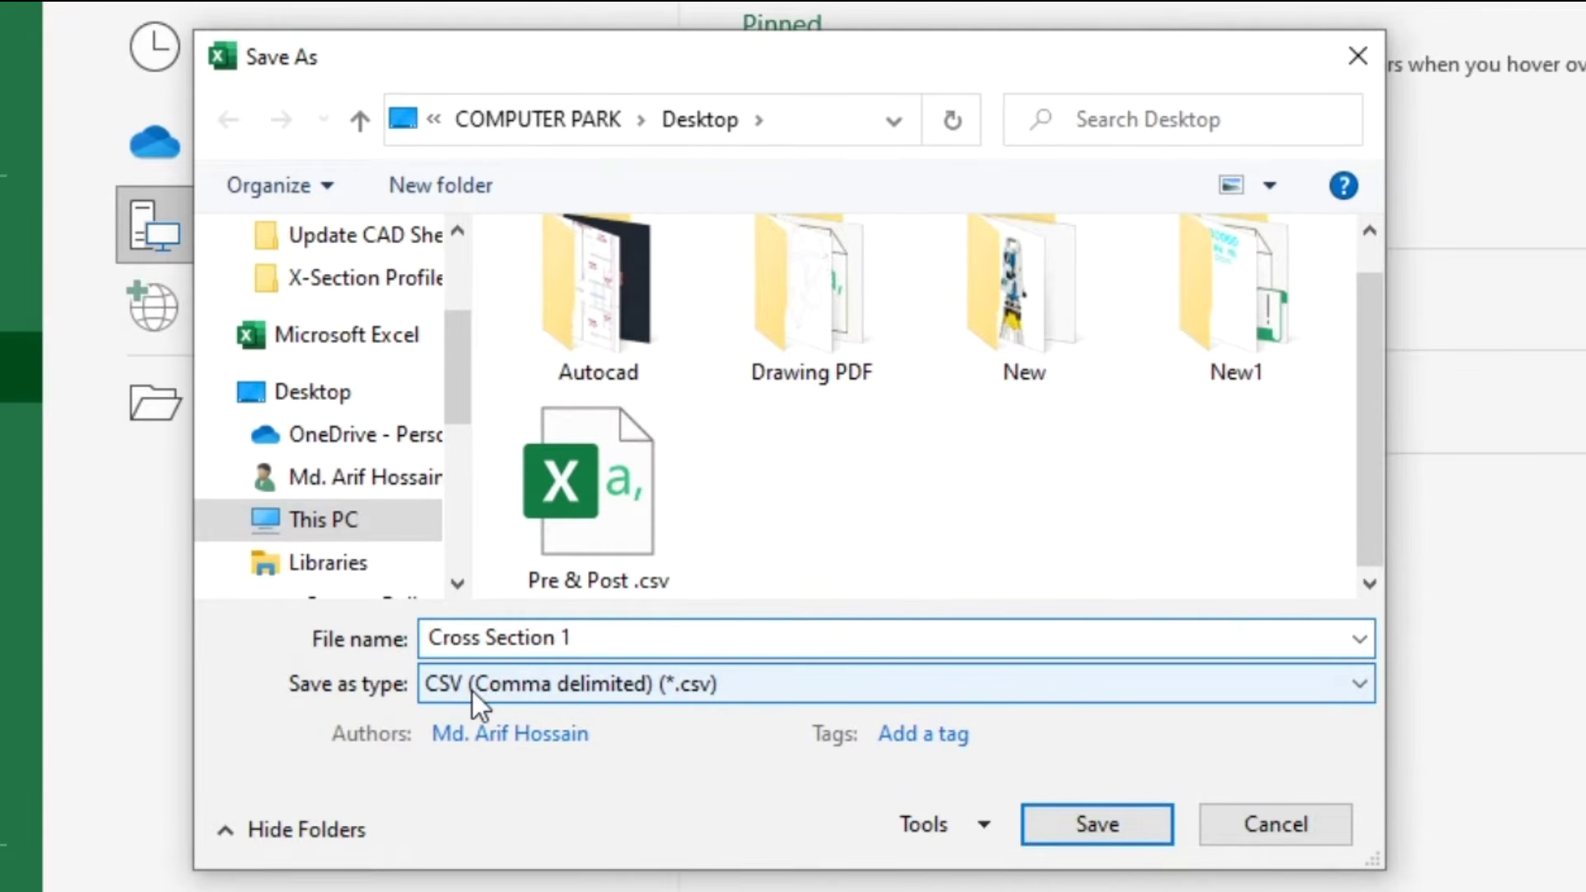
pyautogui.click(772, 682)
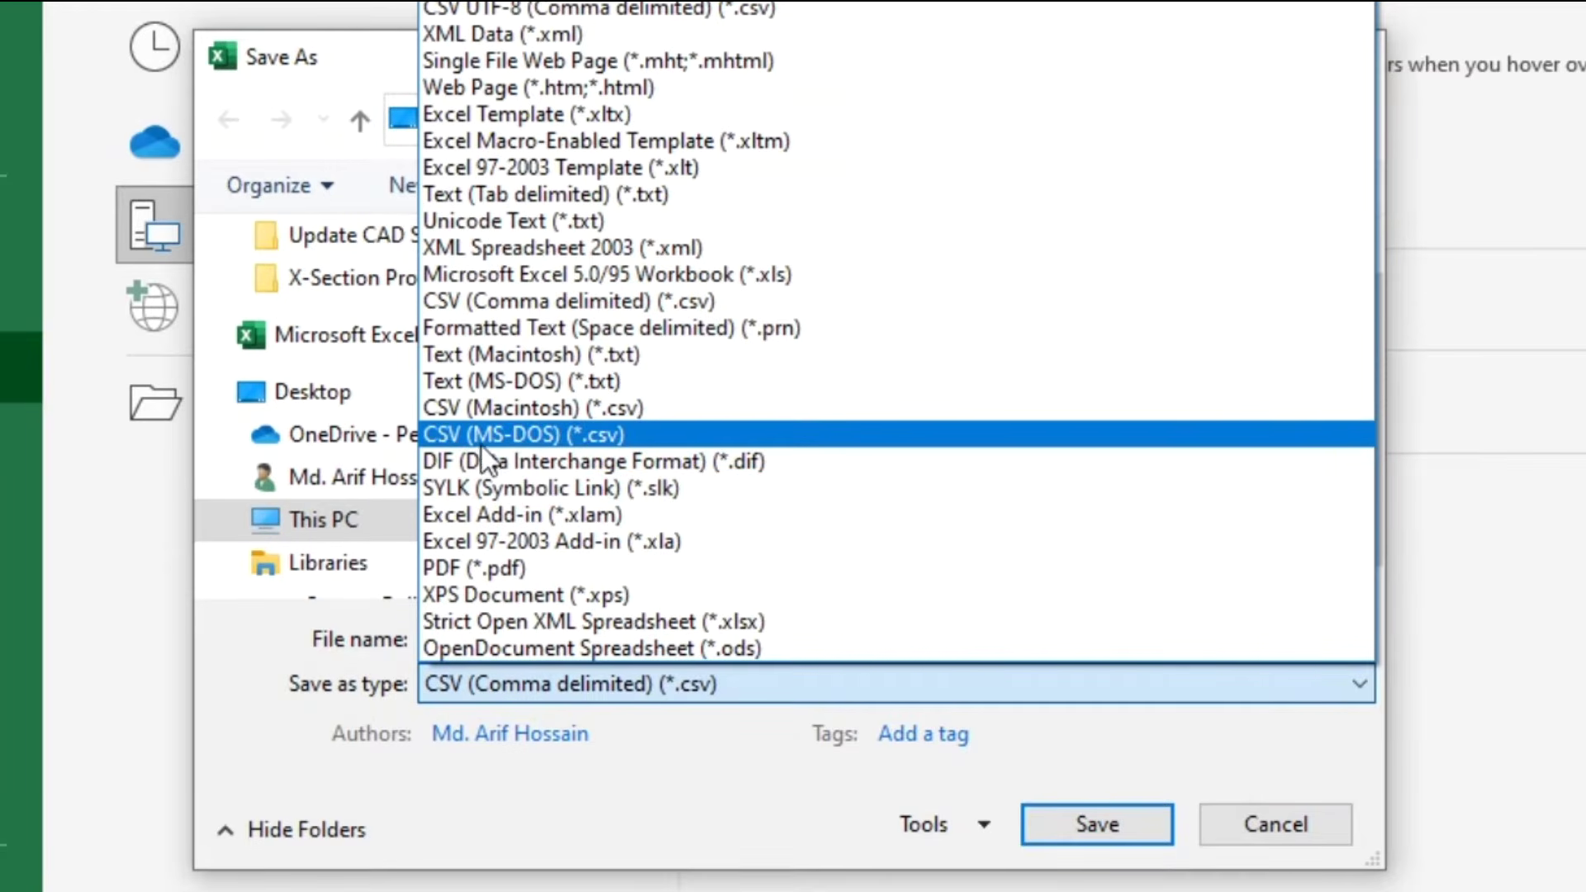
pyautogui.click(583, 436)
pyautogui.click(1099, 825)
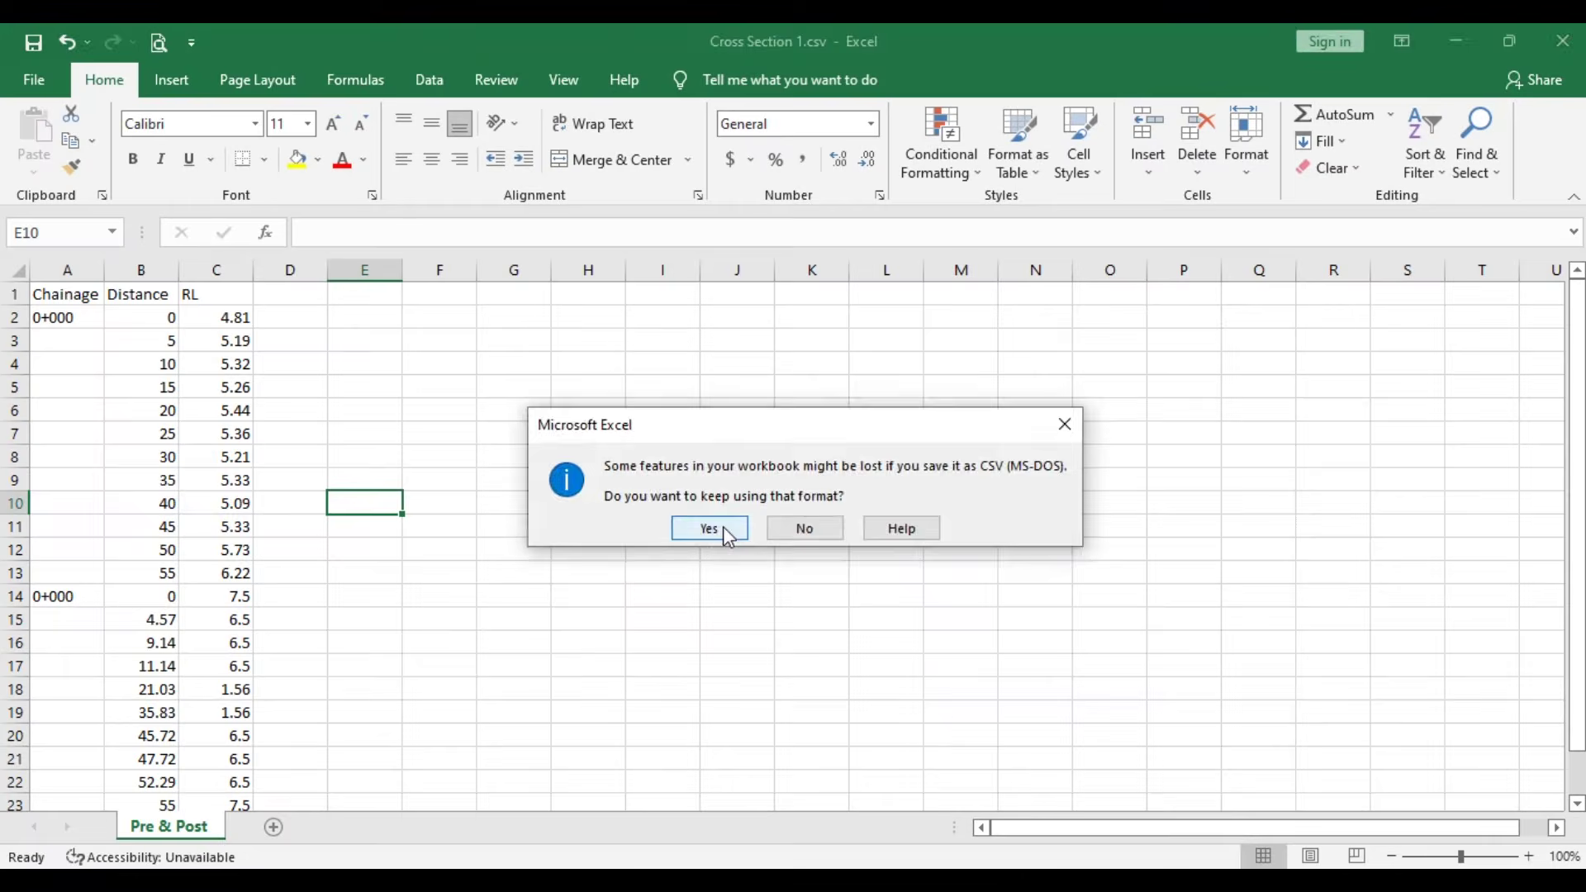
pyautogui.click(724, 534)
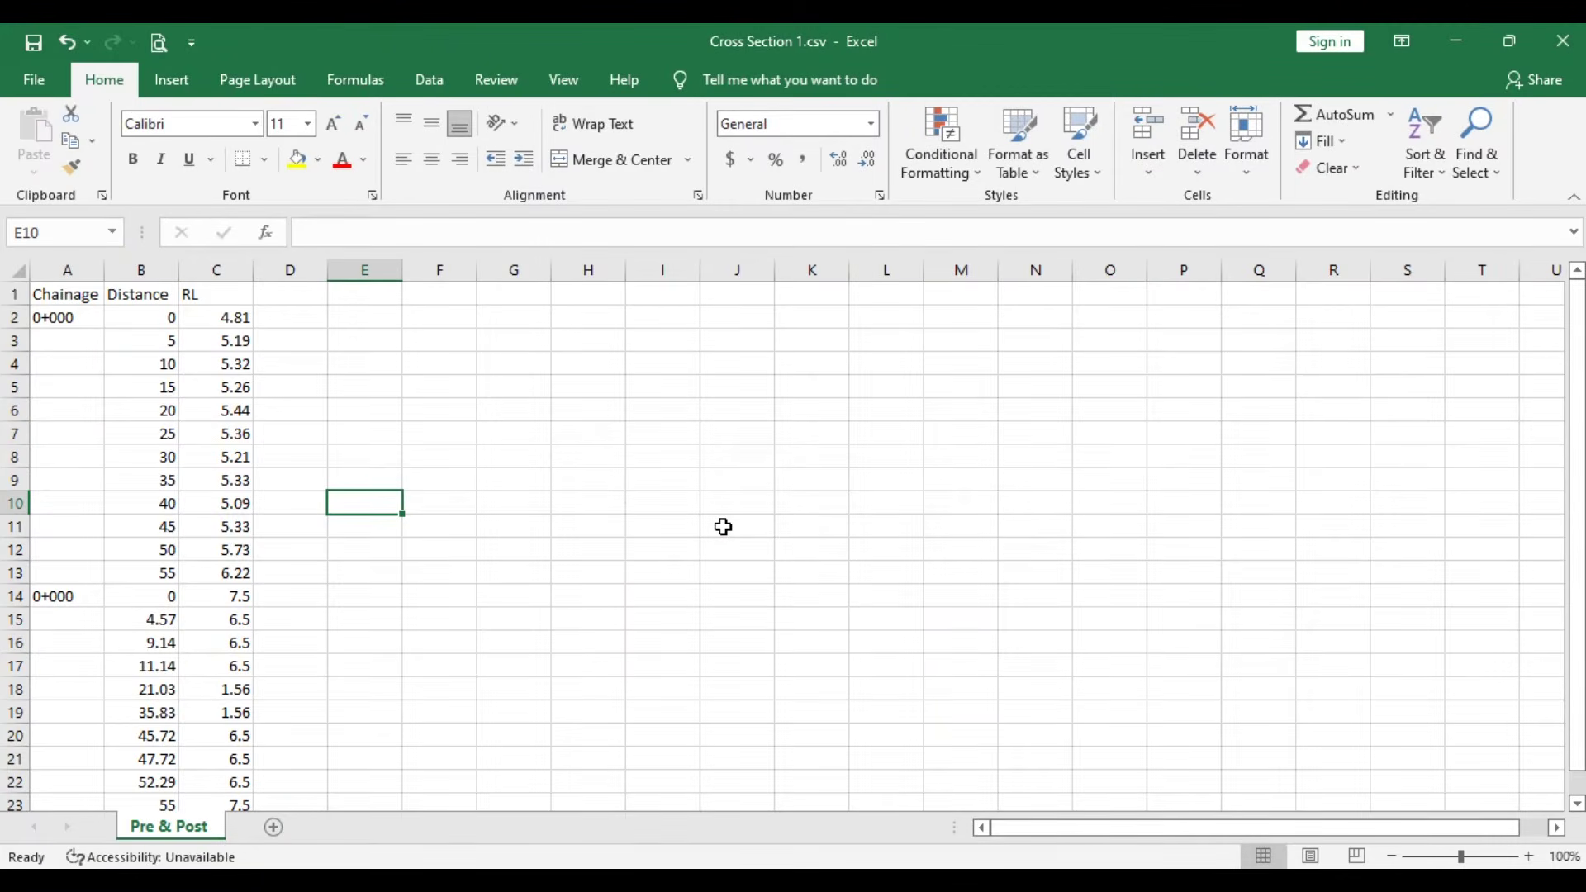
pyautogui.click(1563, 41)
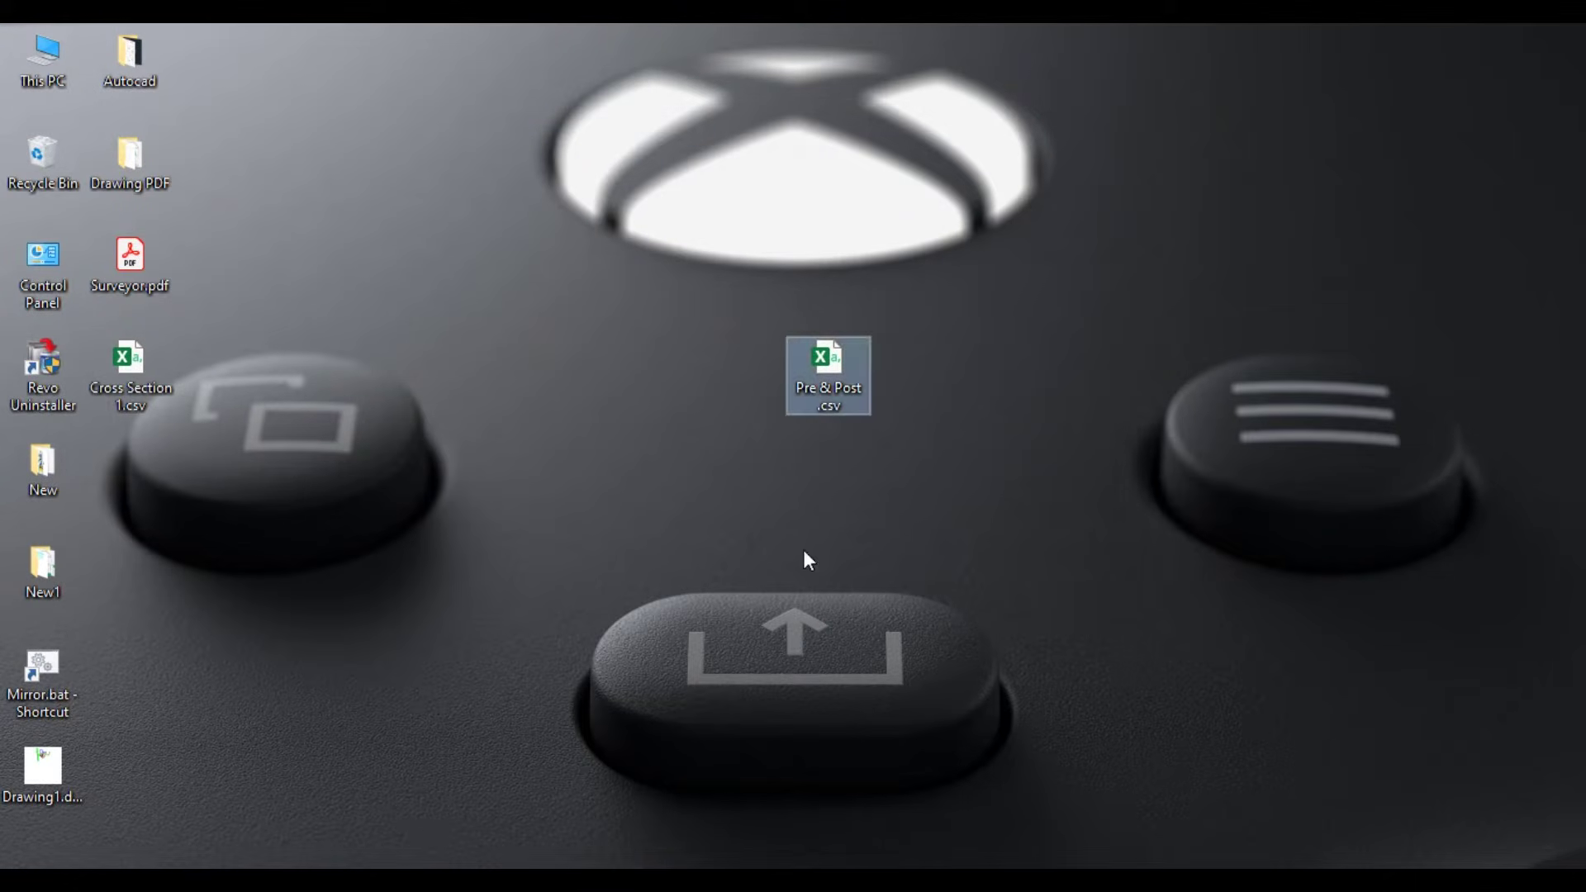
# - Move Cross Section 1.csv beside Pre & Post .csv in the middle of the desktop, leaving a gap between the two icons
pyautogui.moveTo(110, 376); pyautogui.dragTo(498, 326)
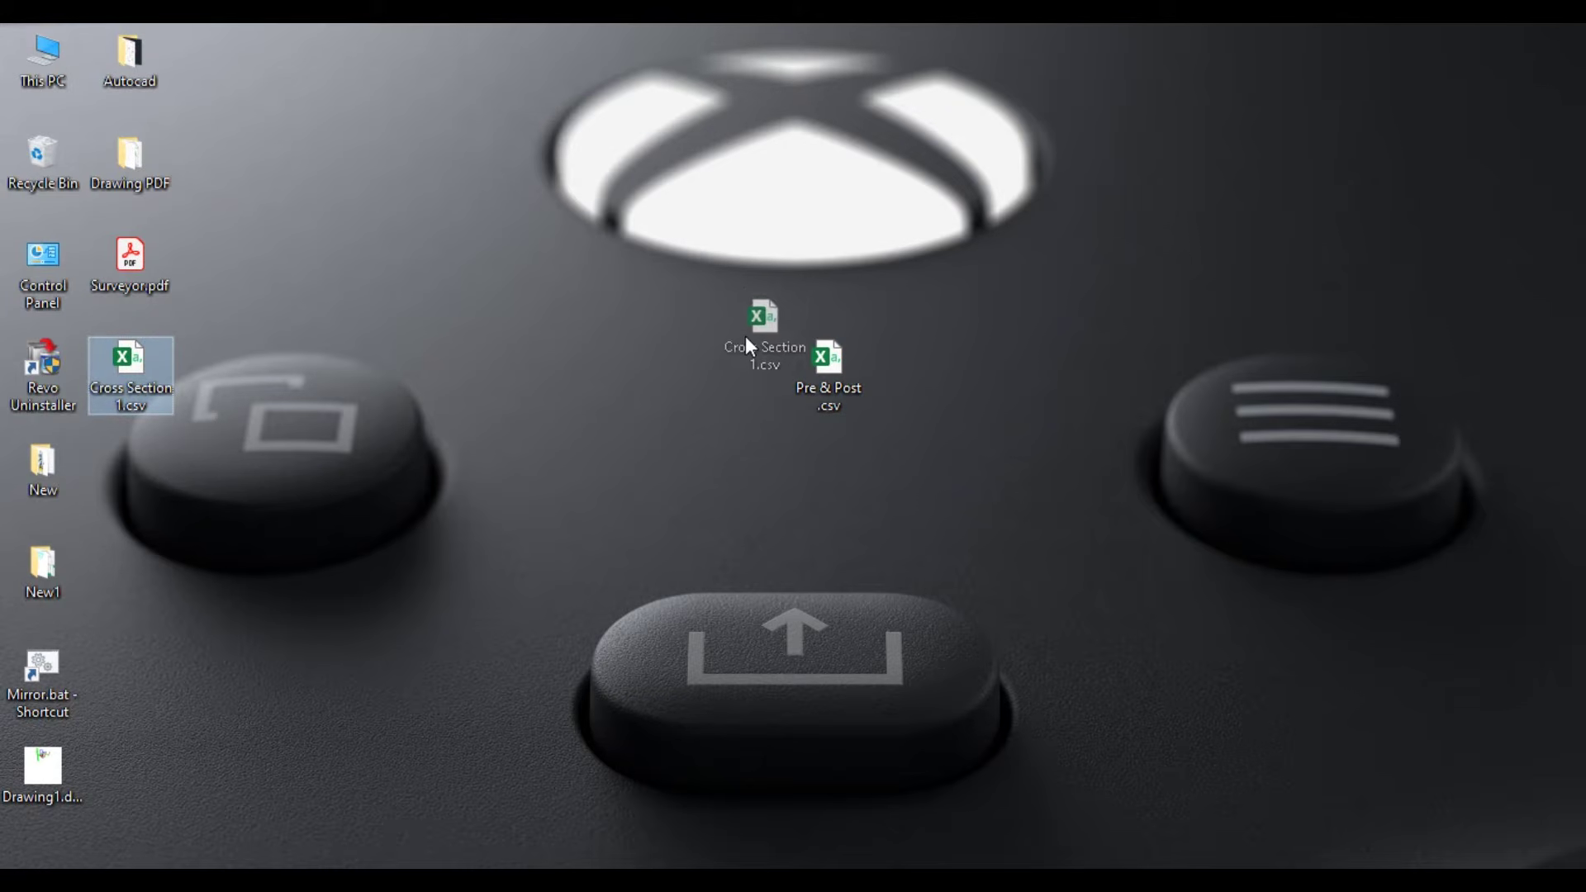
pyautogui.moveTo(693, 383); pyautogui.dragTo(694, 384)
pyautogui.click(749, 471)
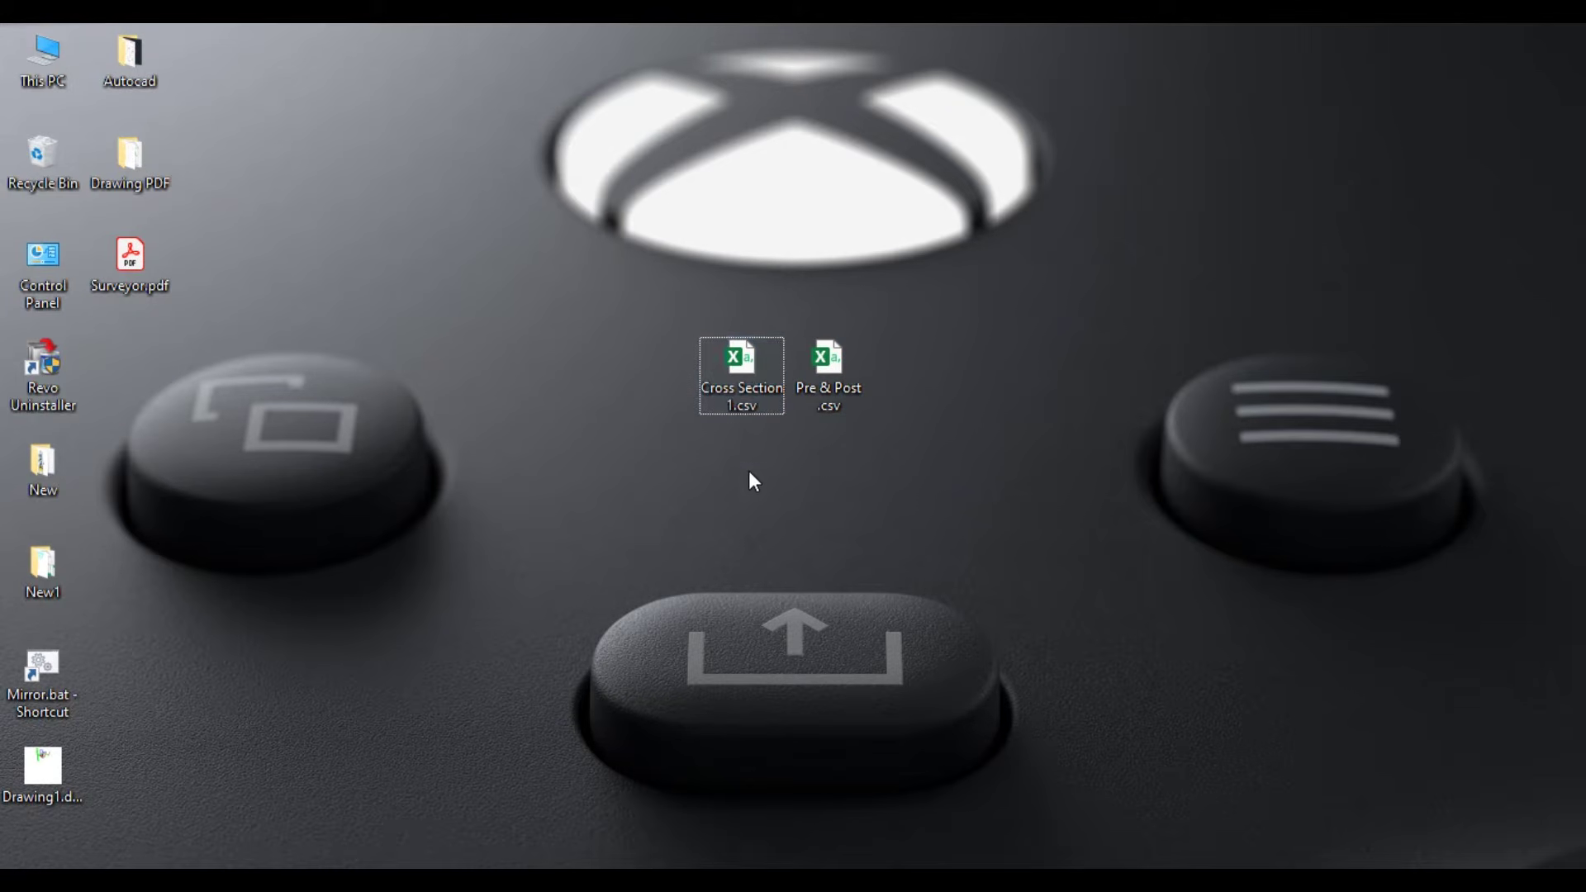
pyautogui.moveTo(841, 403); pyautogui.dragTo(927, 388)
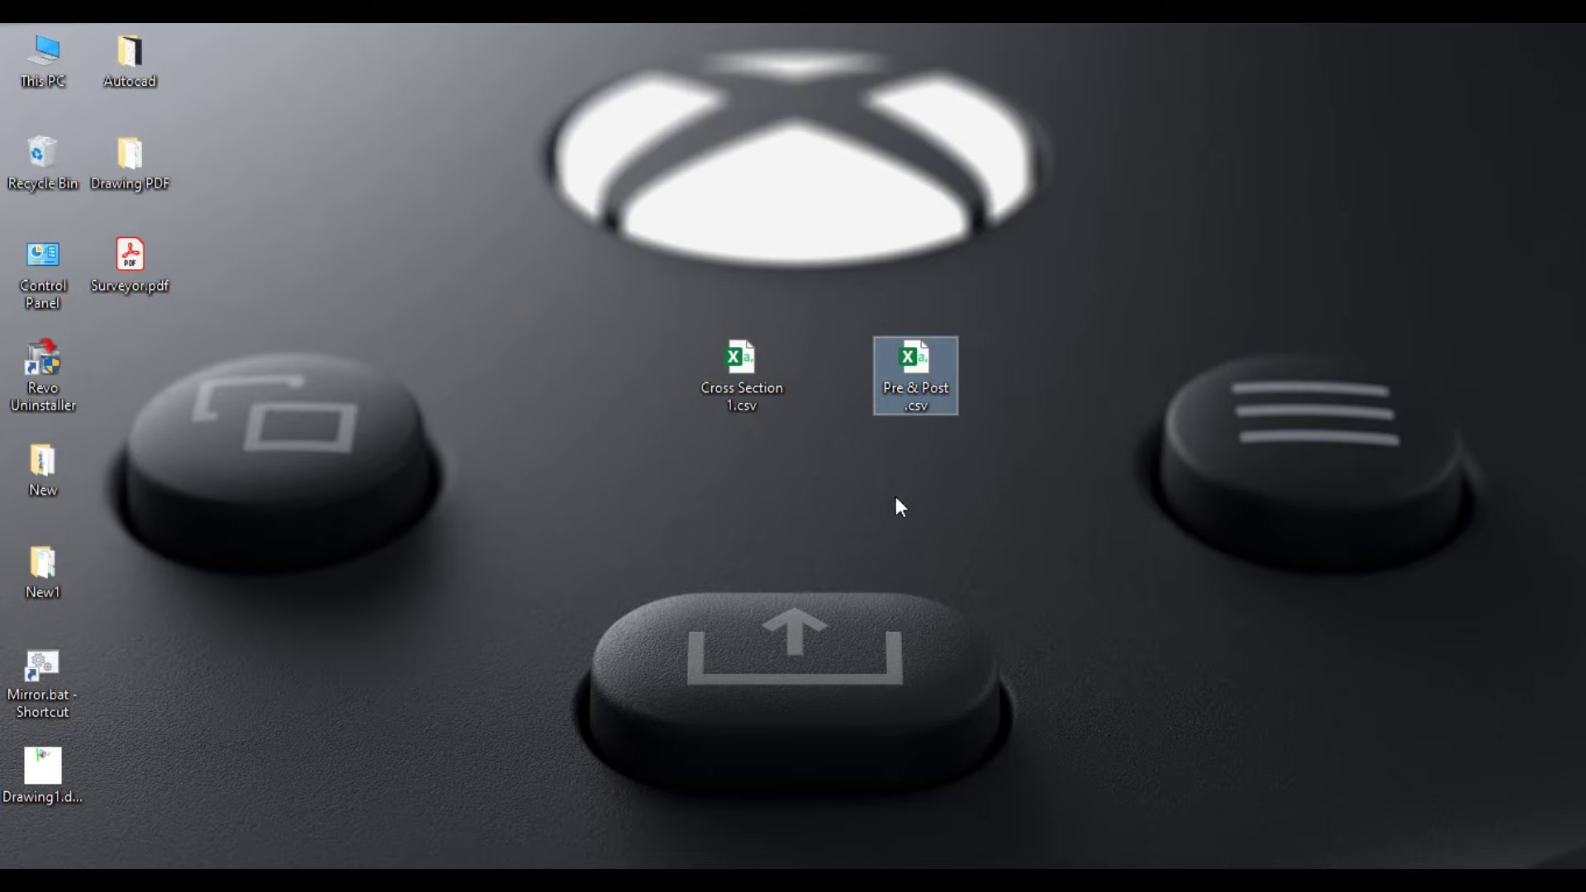
pyautogui.moveTo(810, 308); pyautogui.dragTo(682, 469)
pyautogui.click(752, 476)
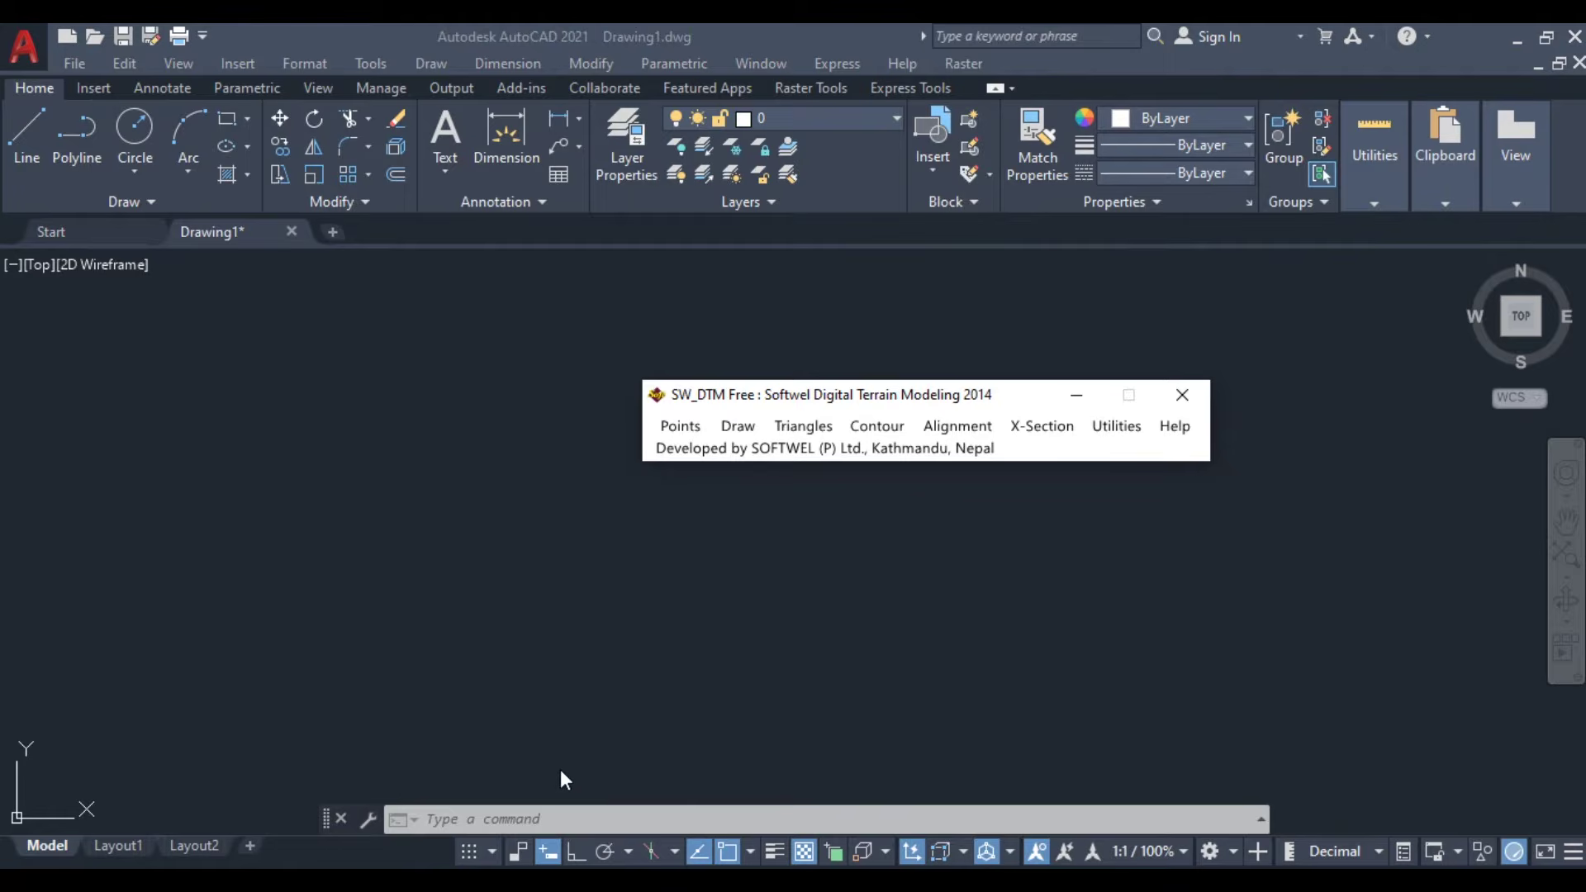
# - Start SW_DTM's Draw X-Section command and set it to read its data from an external file
pyautogui.moveTo(916, 399); pyautogui.dragTo(745, 419)
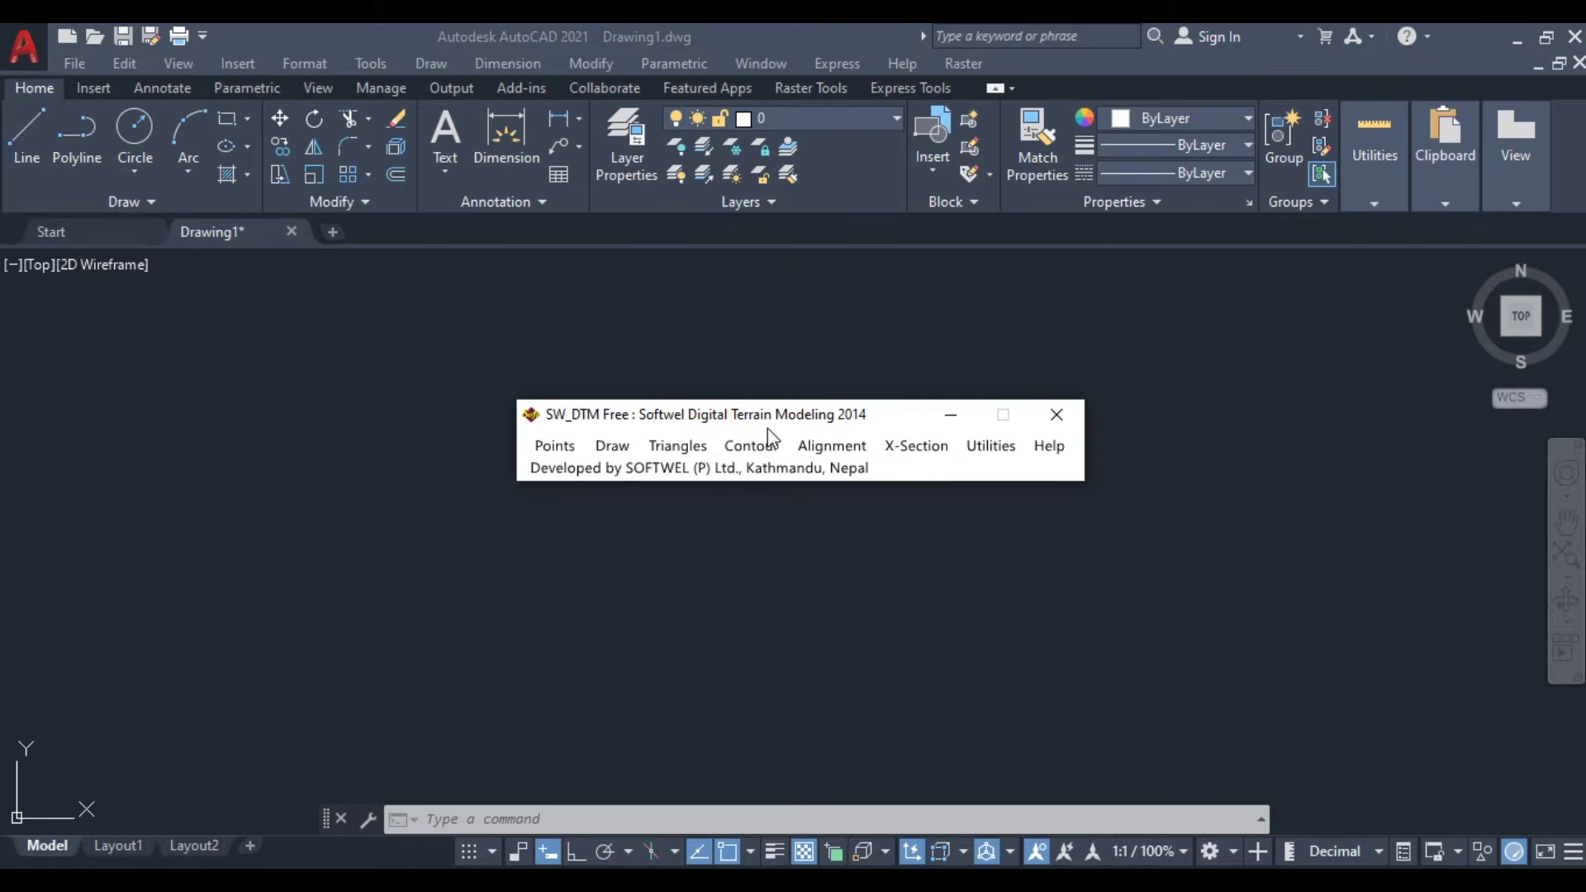
pyautogui.moveTo(735, 423); pyautogui.dragTo(753, 377)
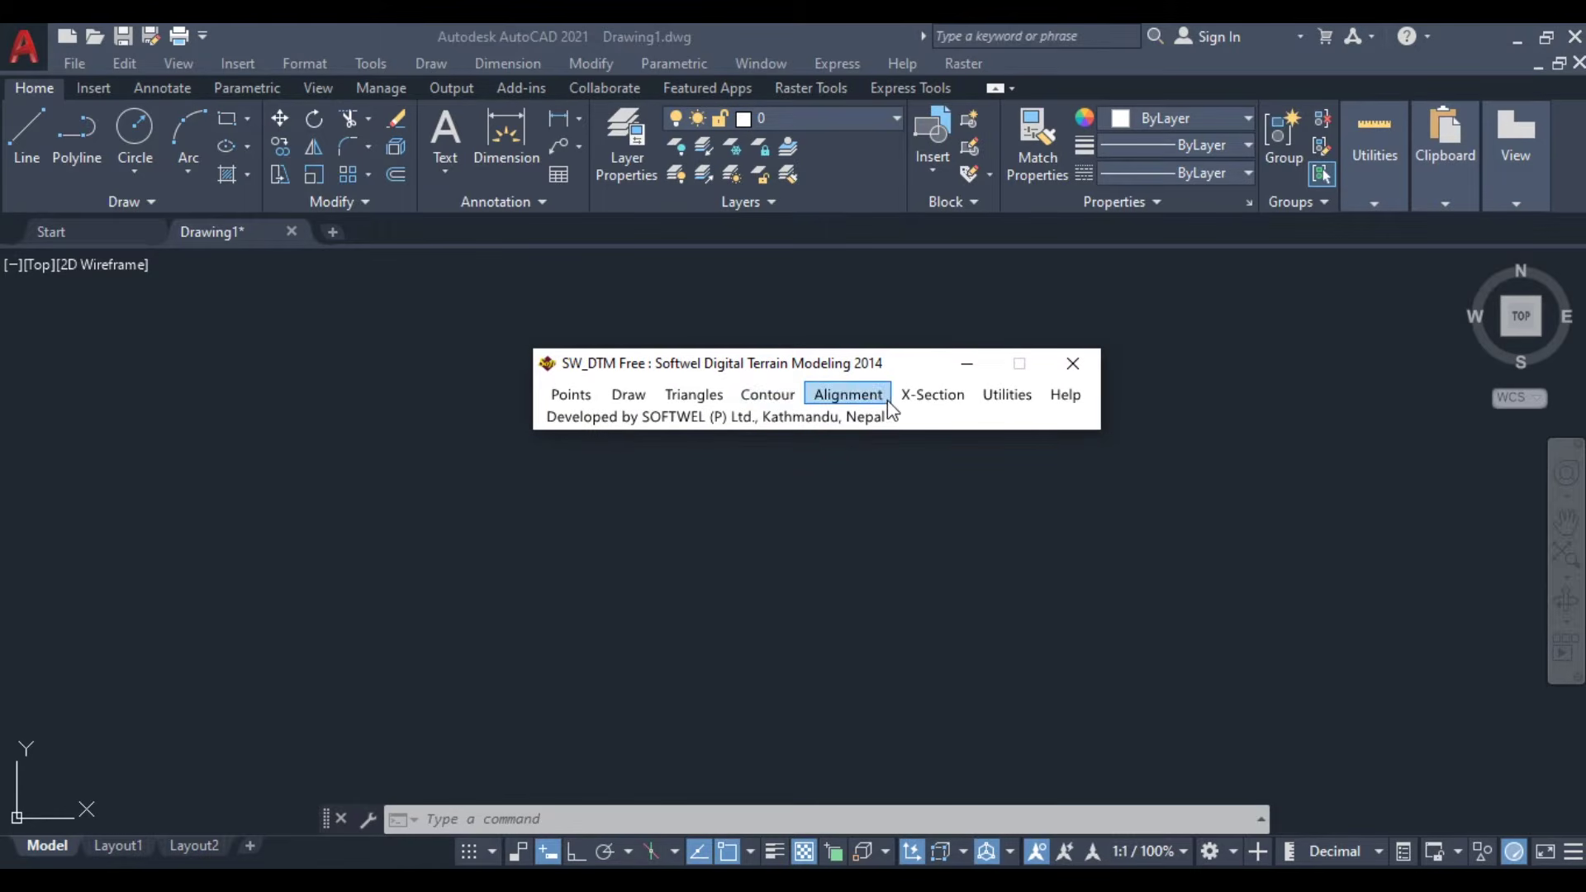
pyautogui.click(933, 395)
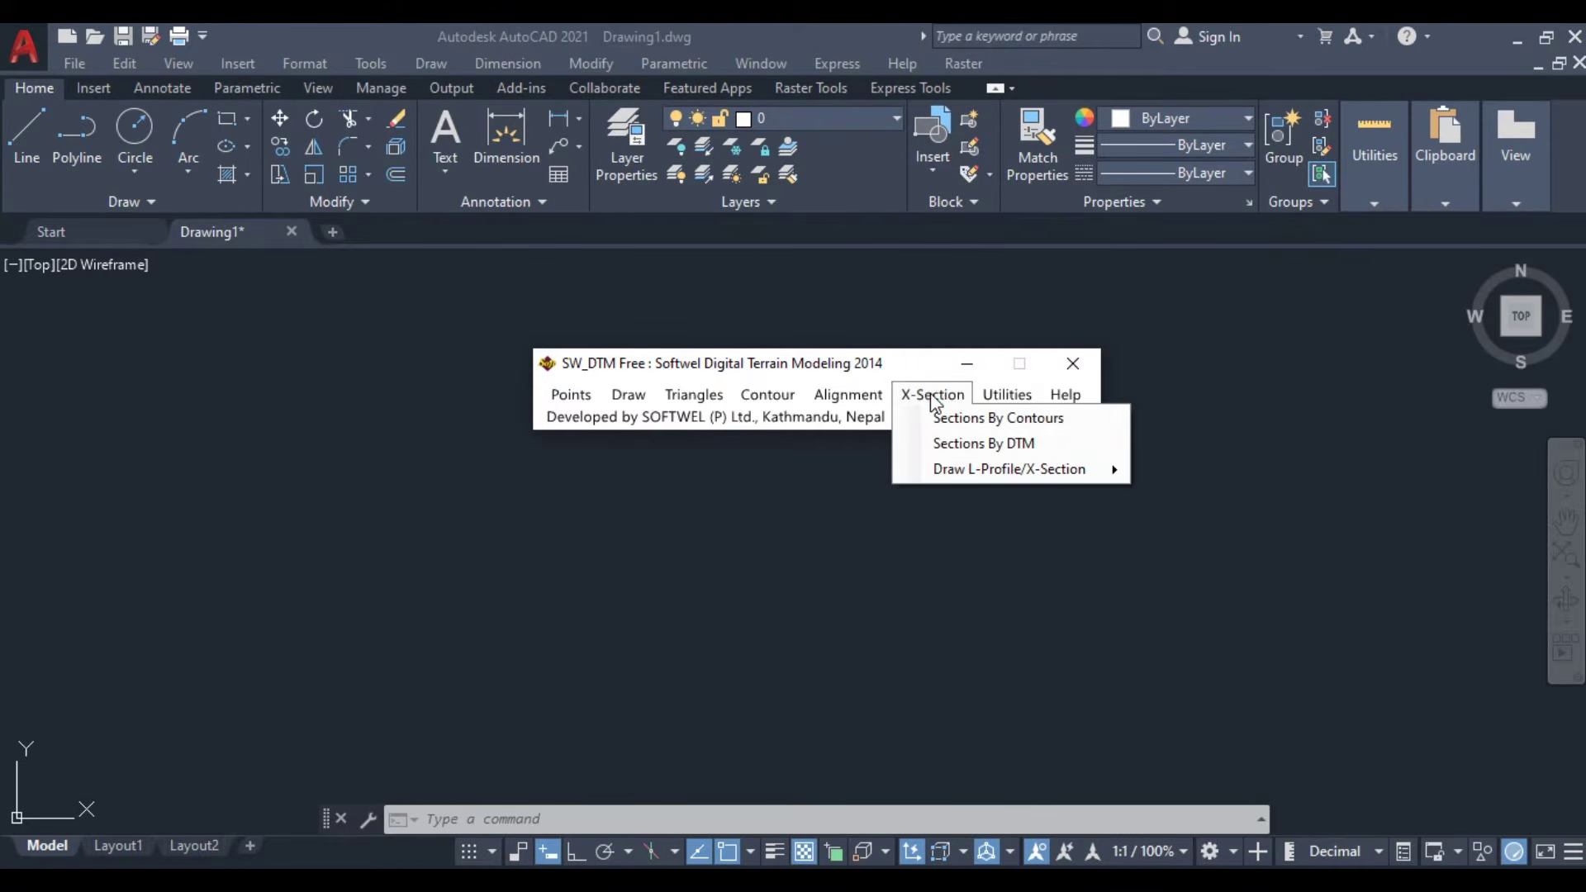
pyautogui.moveTo(980, 473)
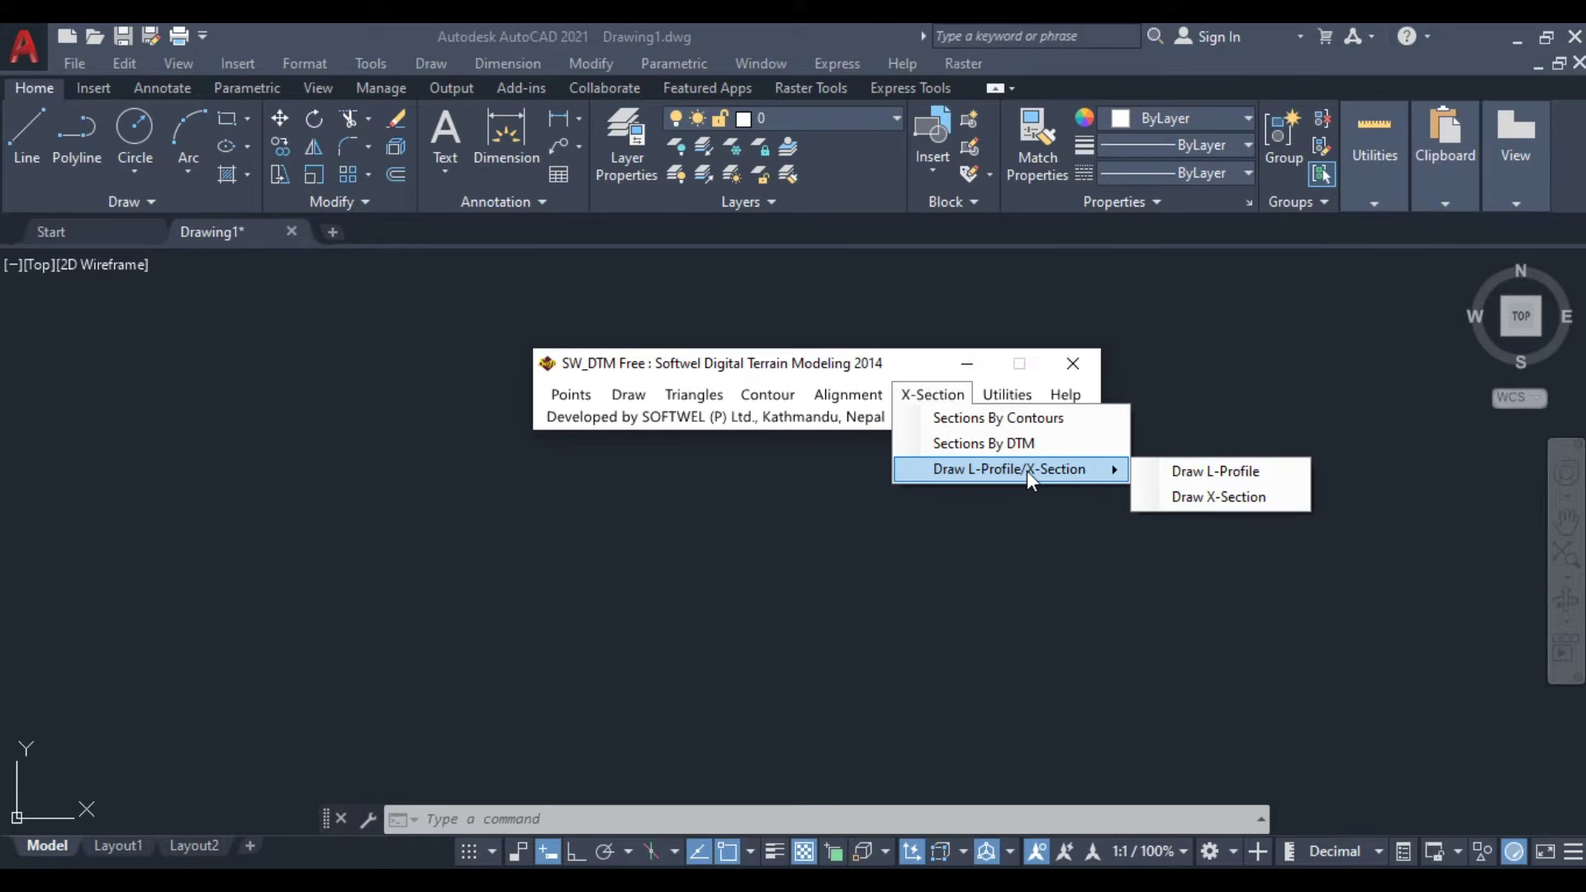
pyautogui.click(1214, 494)
pyautogui.moveTo(318, 235); pyautogui.dragTo(667, 245)
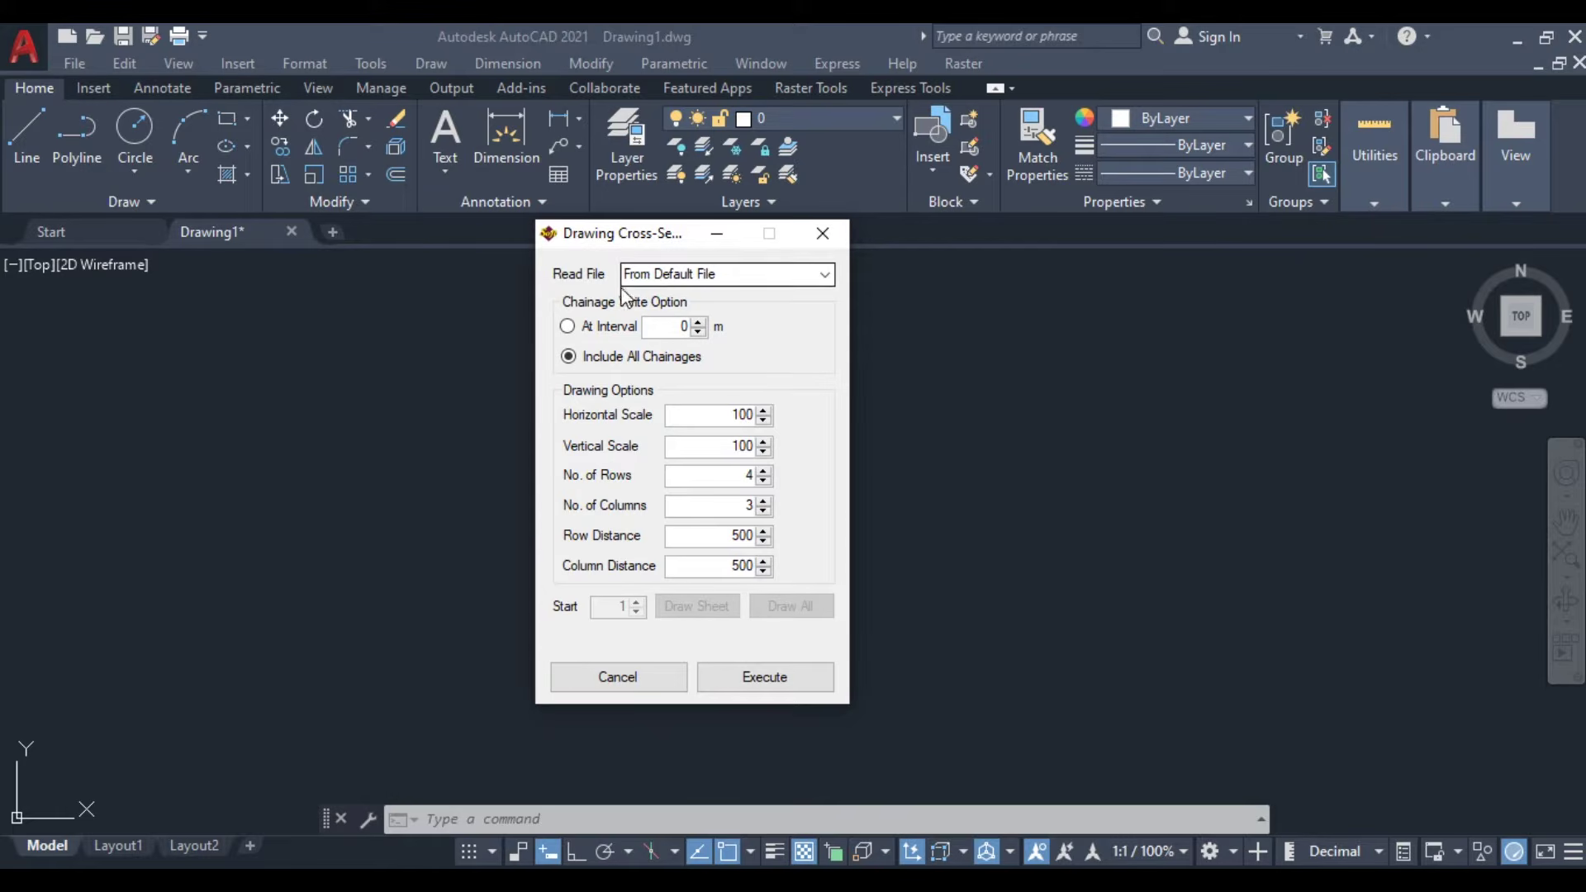
pyautogui.click(818, 277)
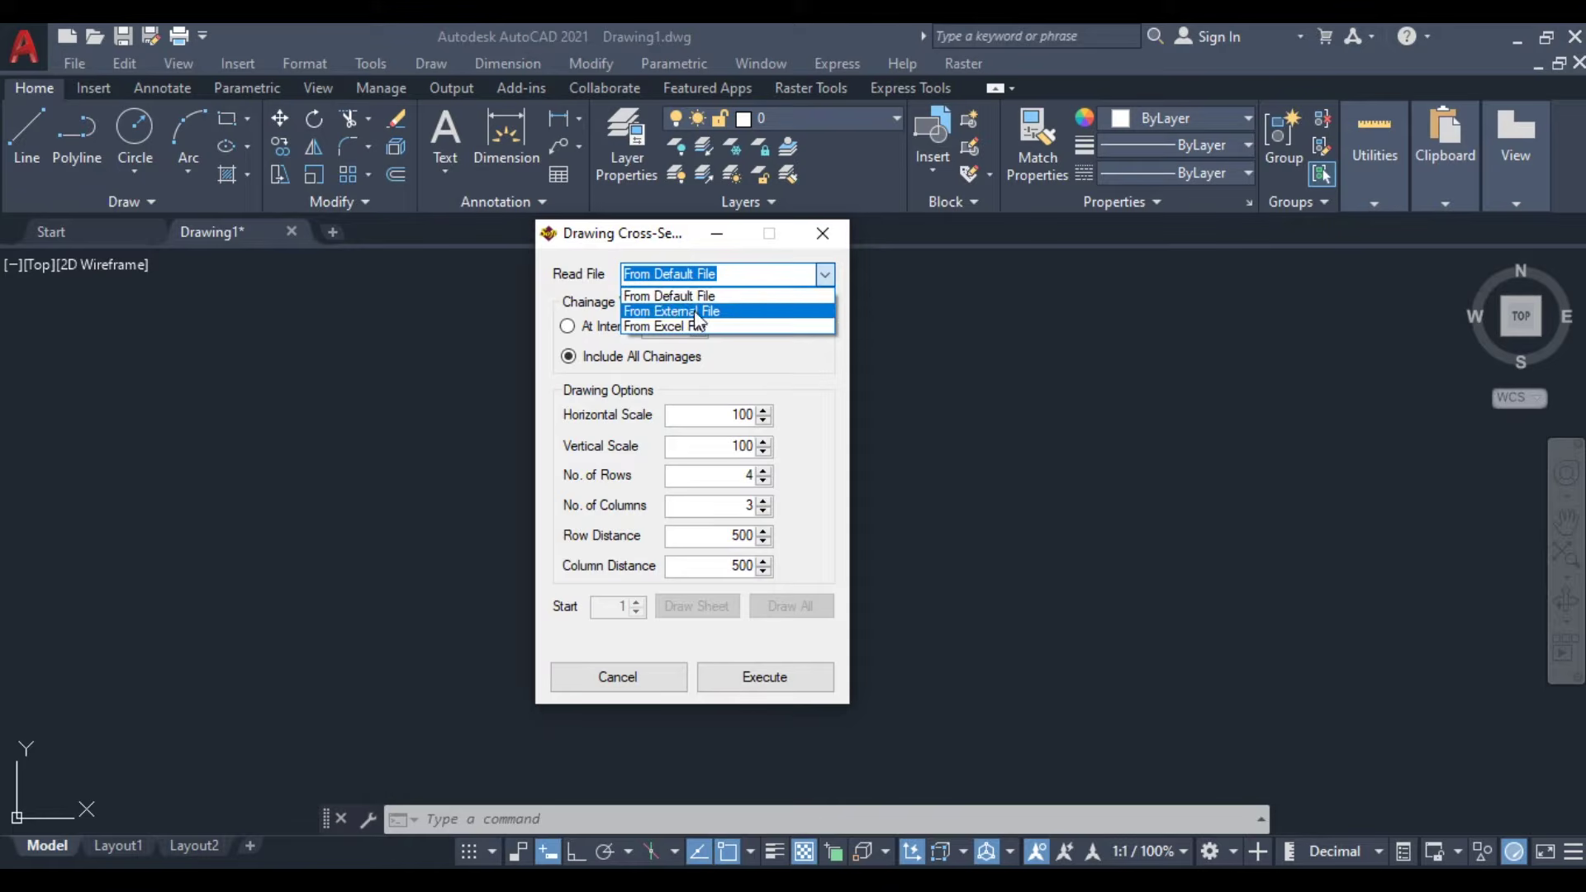
pyautogui.click(702, 313)
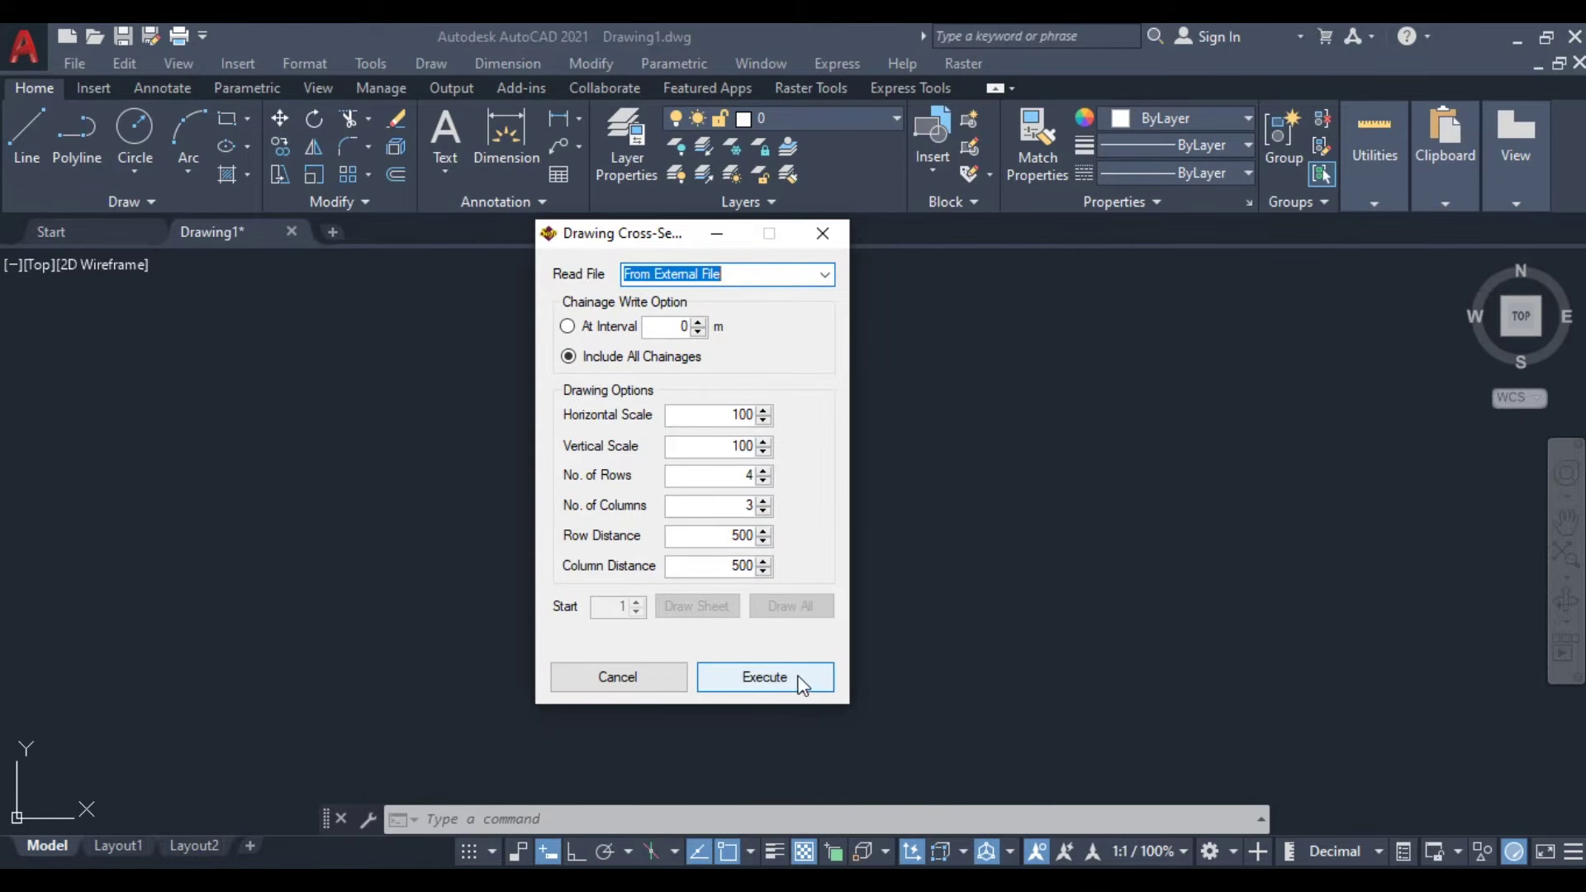
# - Execute the reading and load Cross Section 1.csv from the Desktop as the cross file
pyautogui.click(771, 676)
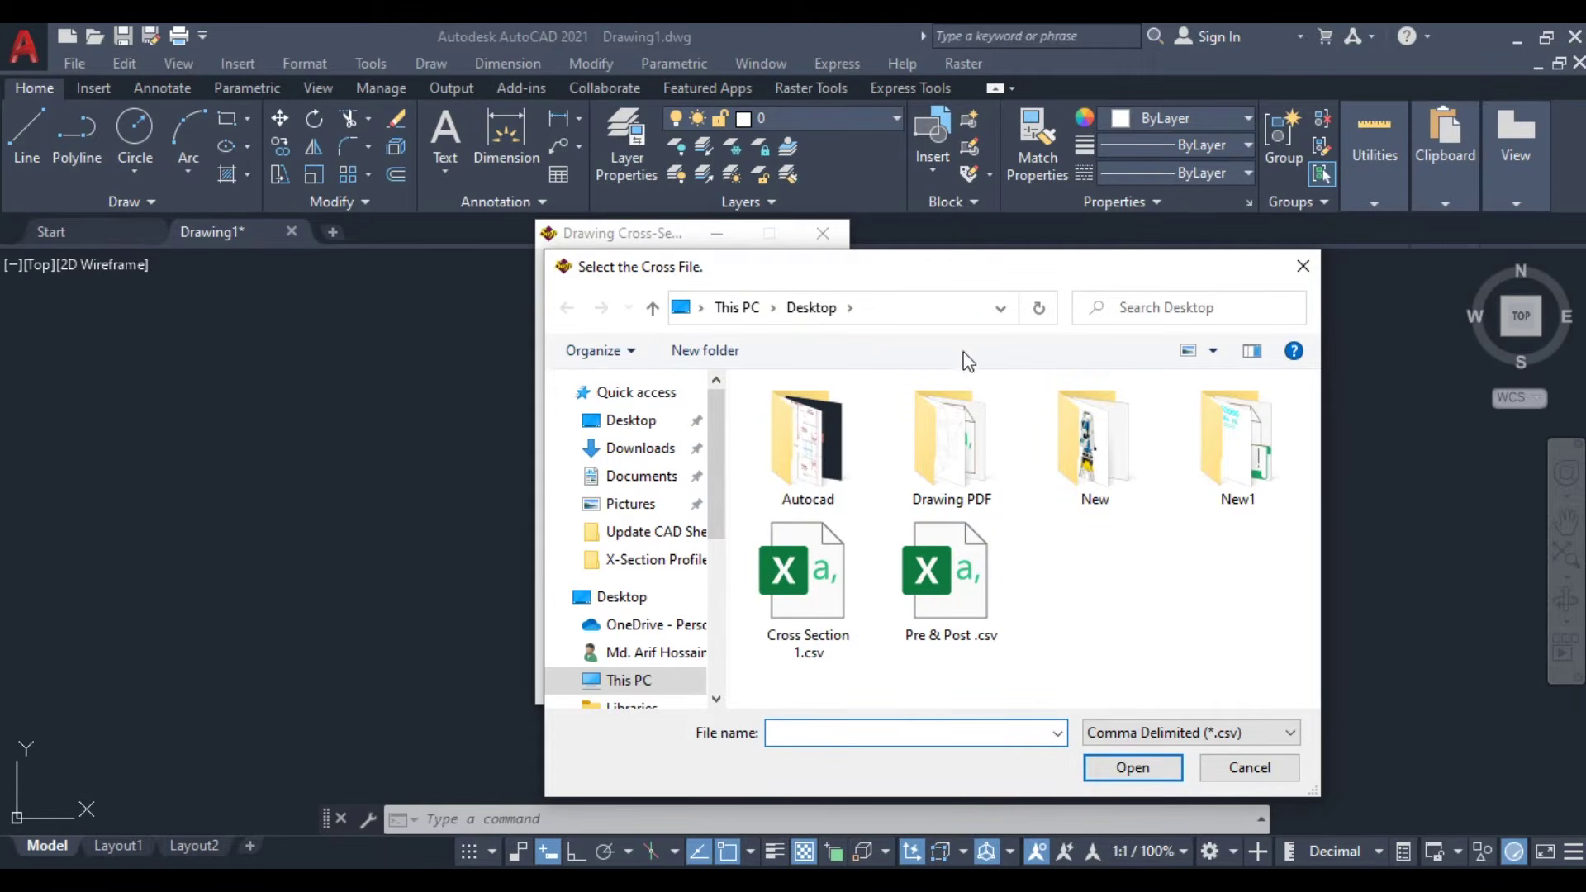
pyautogui.moveTo(958, 275); pyautogui.dragTo(882, 244)
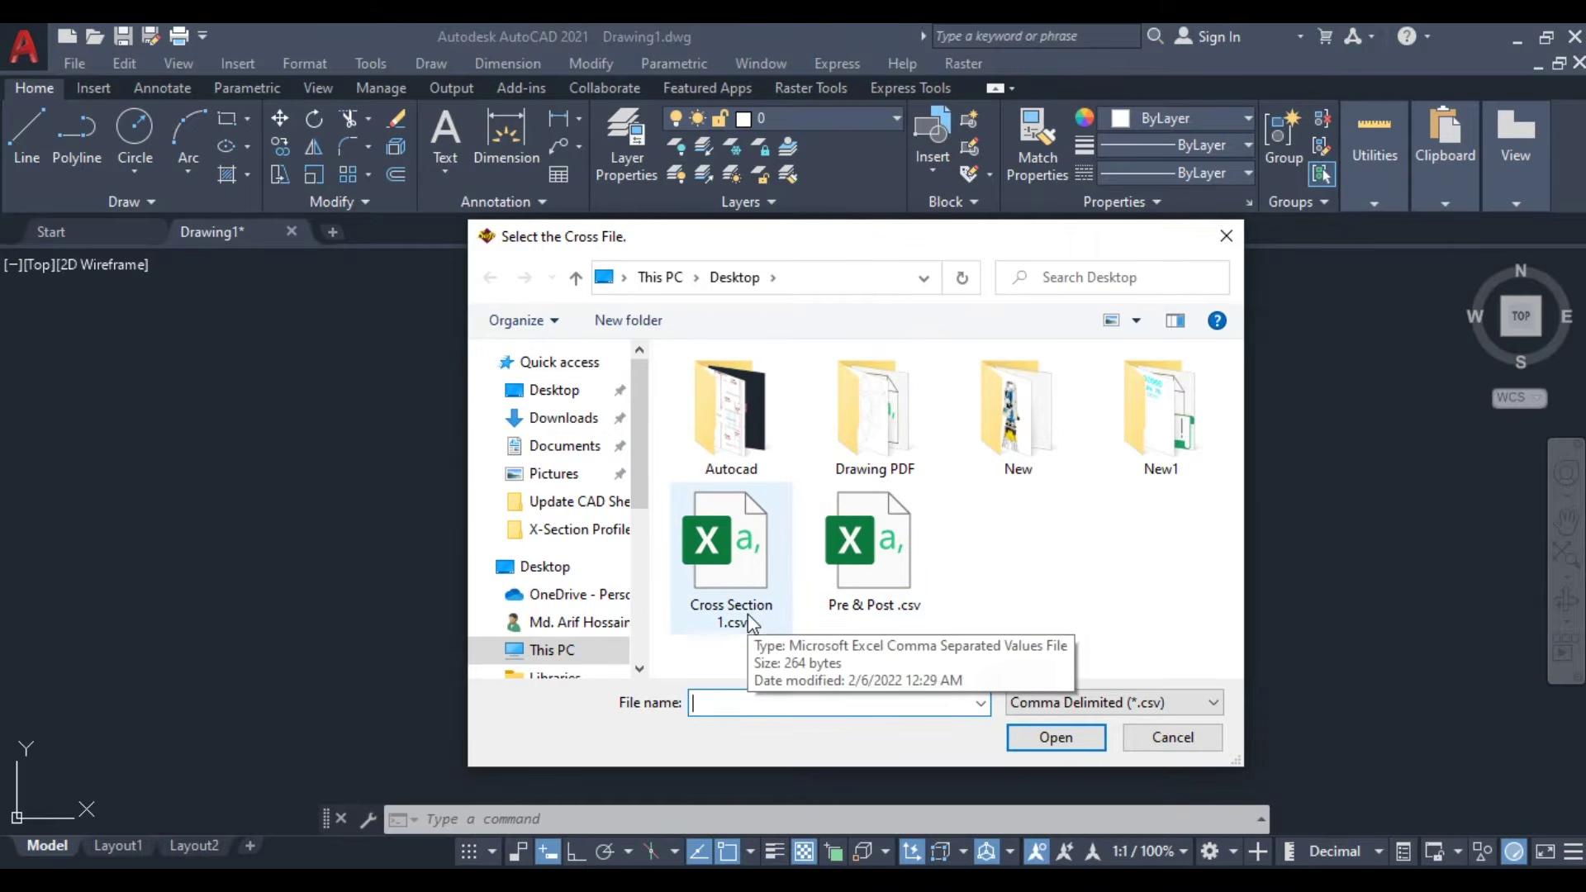
pyautogui.click(734, 554)
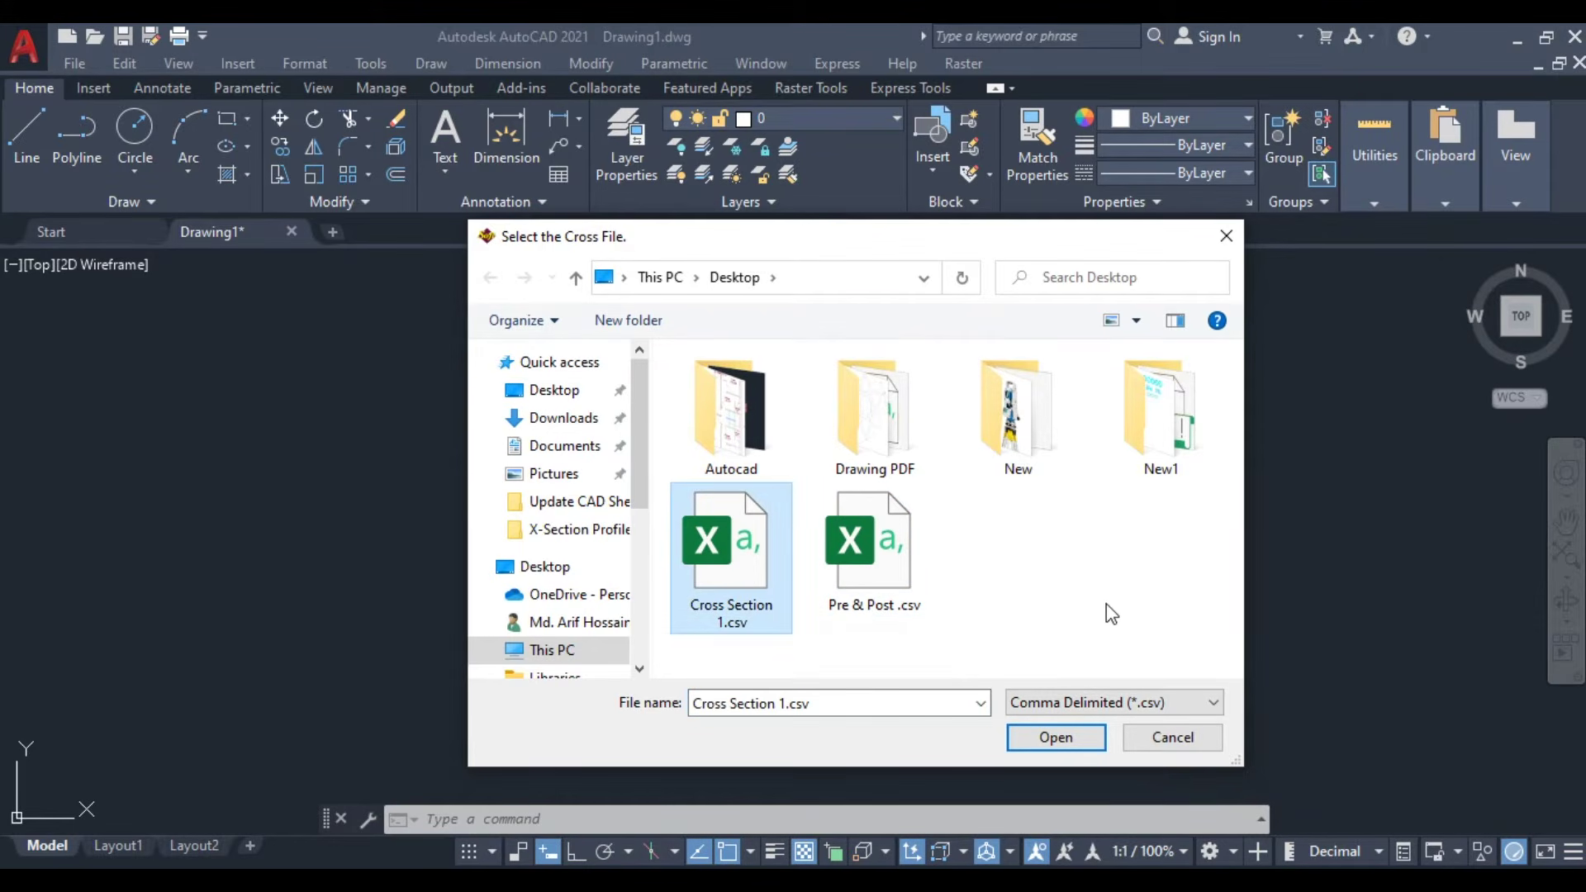
pyautogui.click(1069, 736)
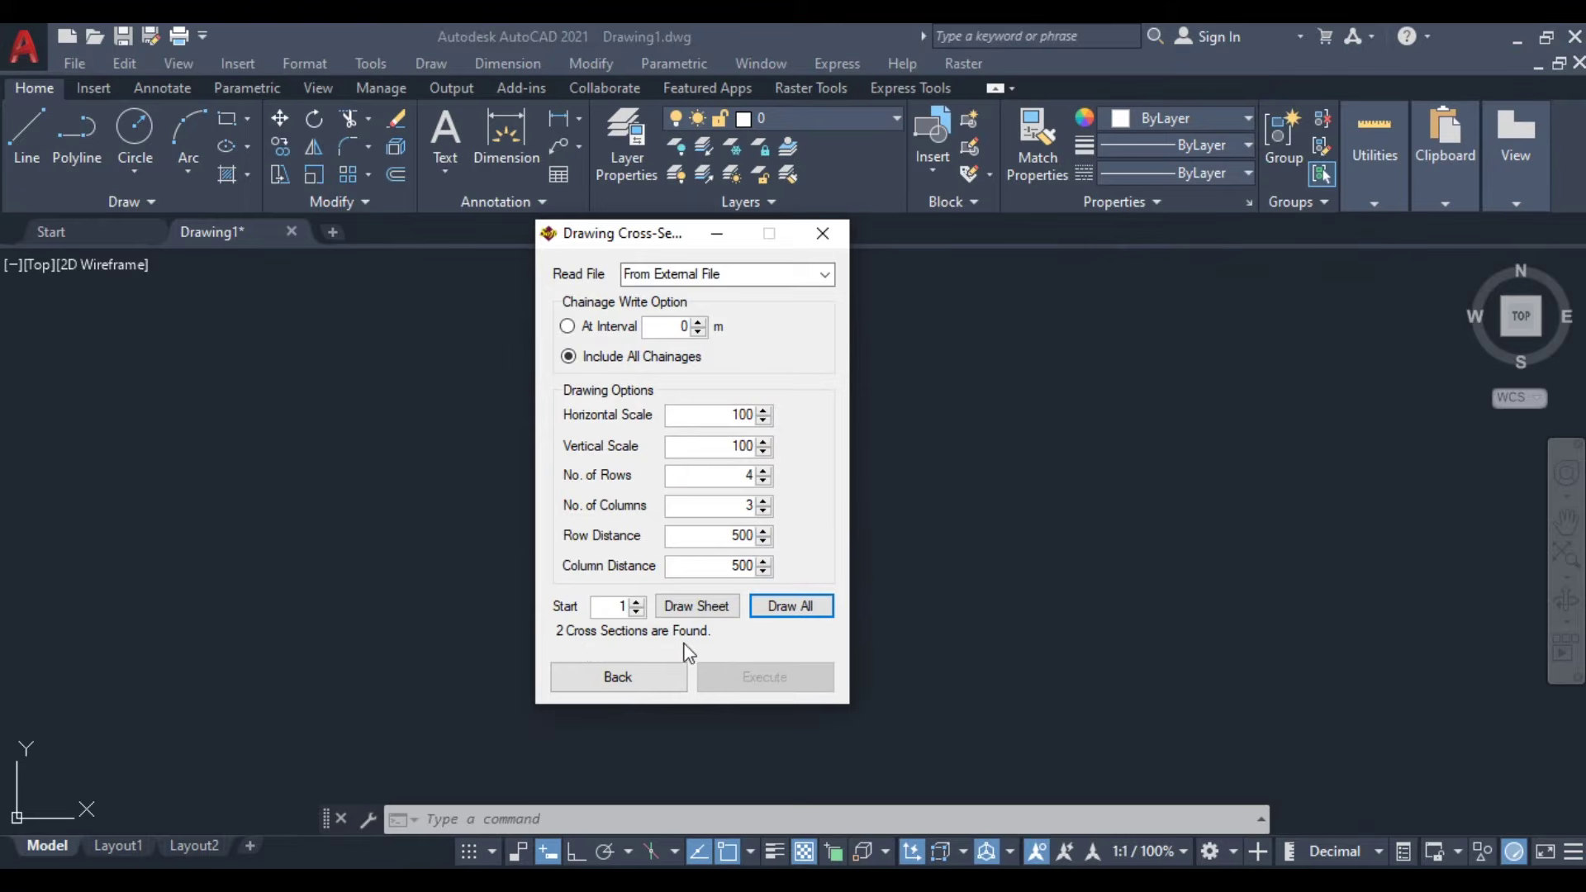
# - Draw all the loaded cross sections from an origin picked in empty model space, and close the cross-section dialog
pyautogui.moveTo(677, 239)
pyautogui.mouseDown()
pyautogui.moveTo(605, 305)
pyautogui.moveTo(590, 285)
pyautogui.mouseUp()
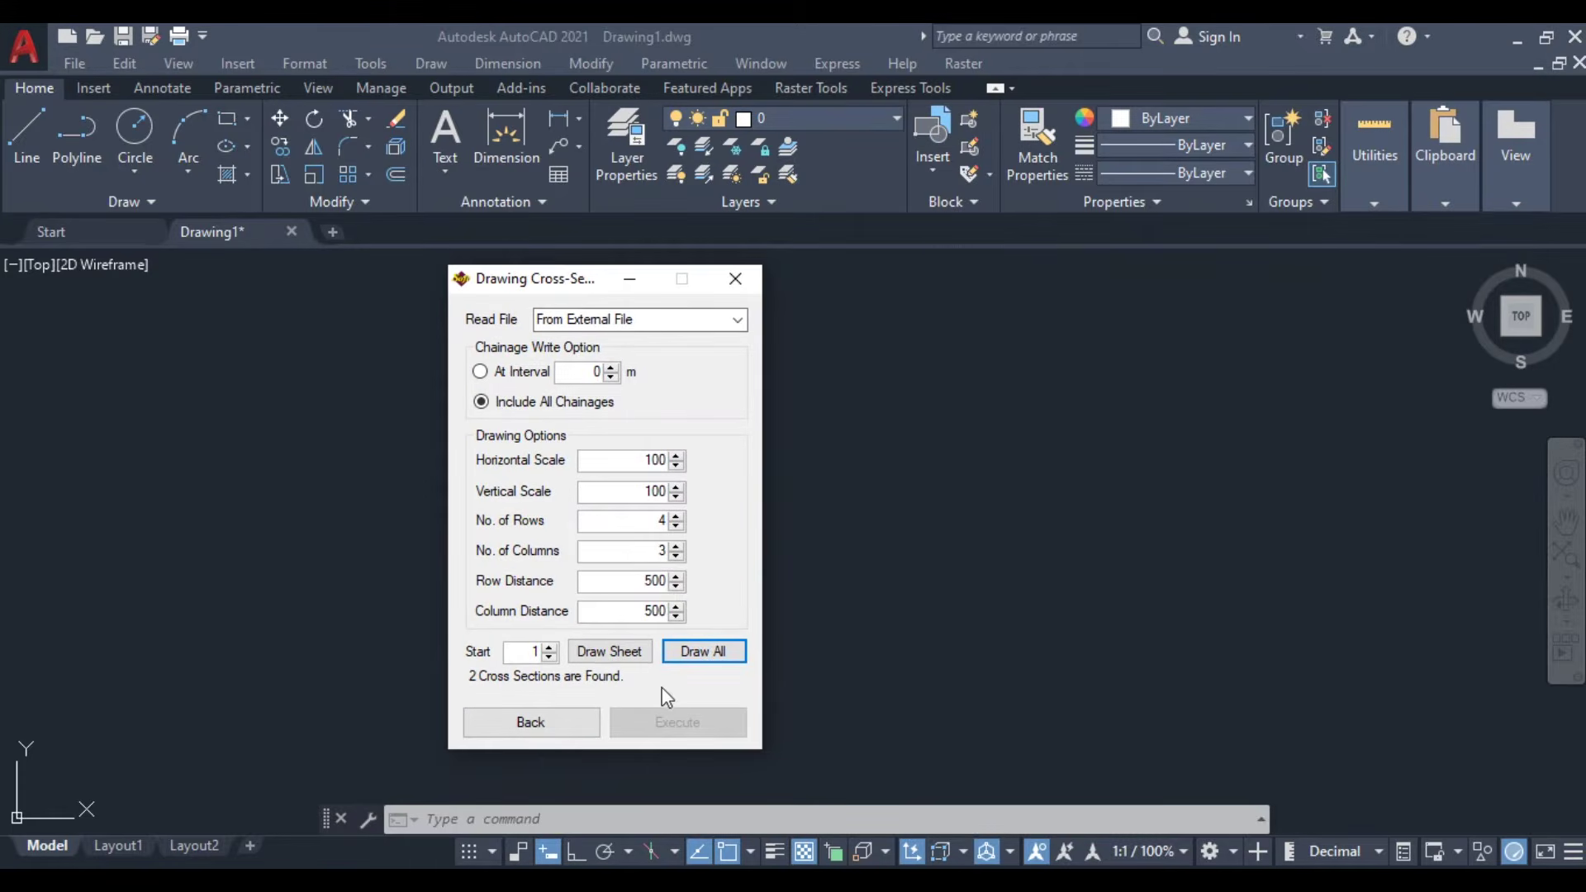
pyautogui.click(697, 653)
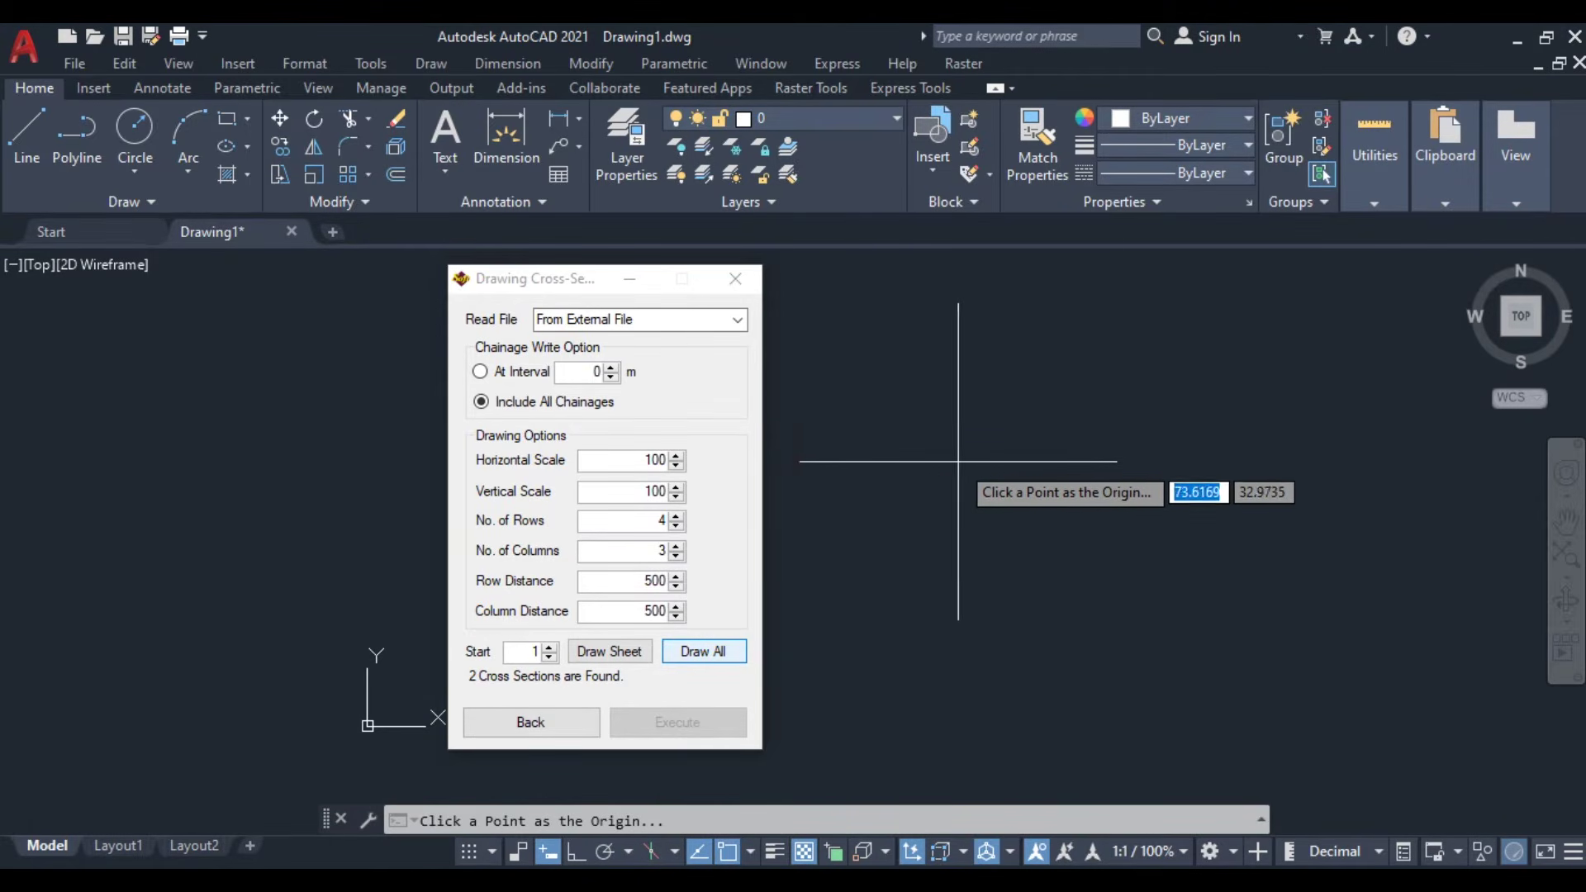
pyautogui.click(903, 501)
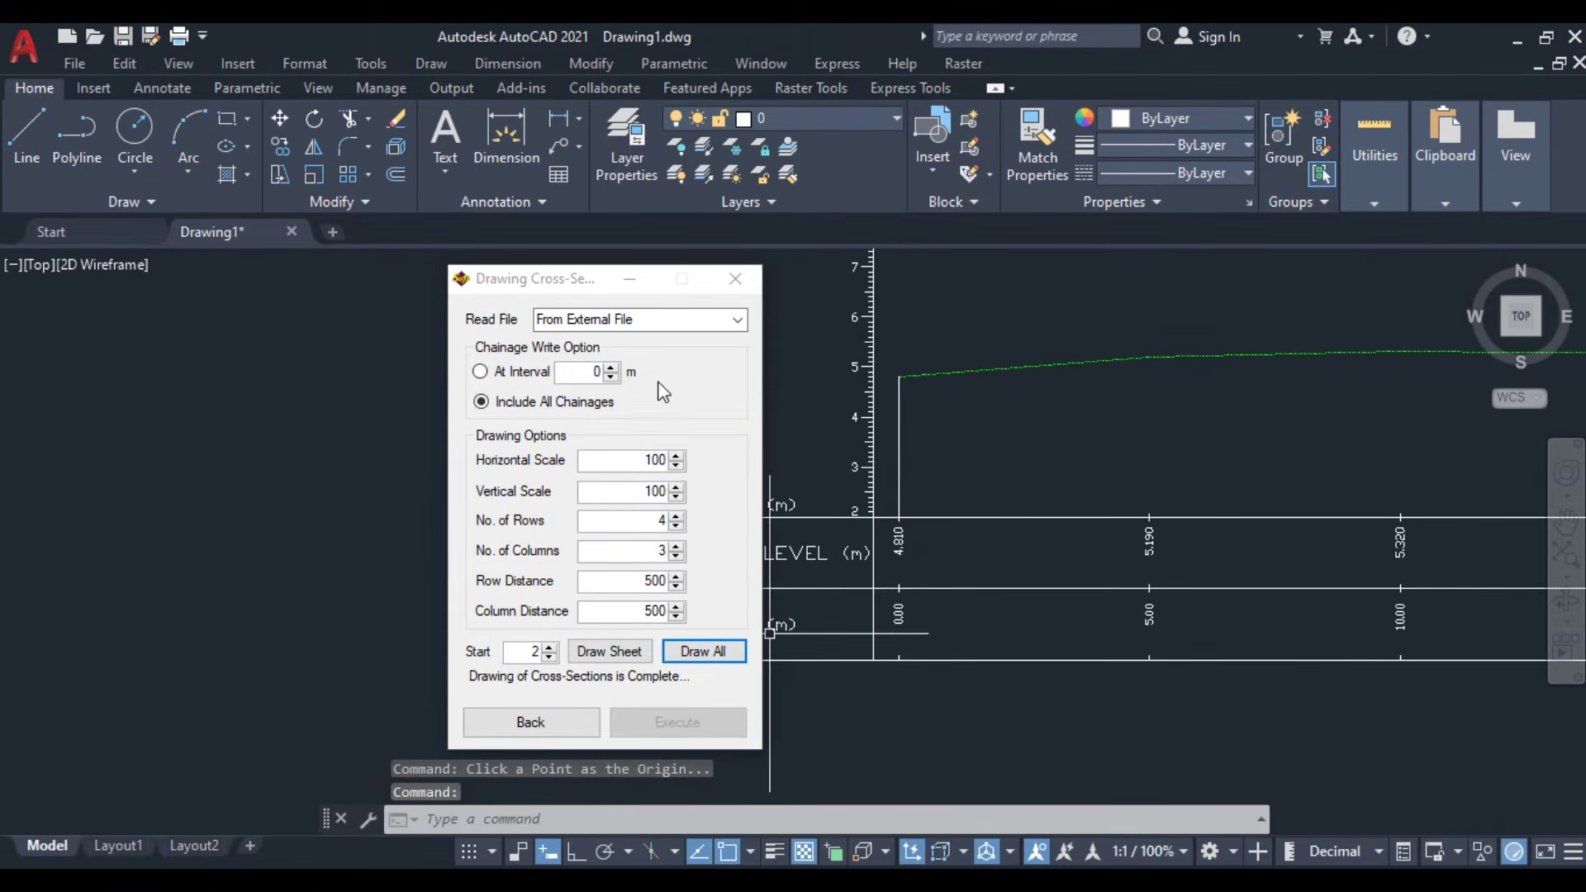
pyautogui.moveTo(569, 289)
pyautogui.mouseDown()
pyautogui.moveTo(693, 282)
pyautogui.moveTo(724, 261)
pyautogui.mouseUp()
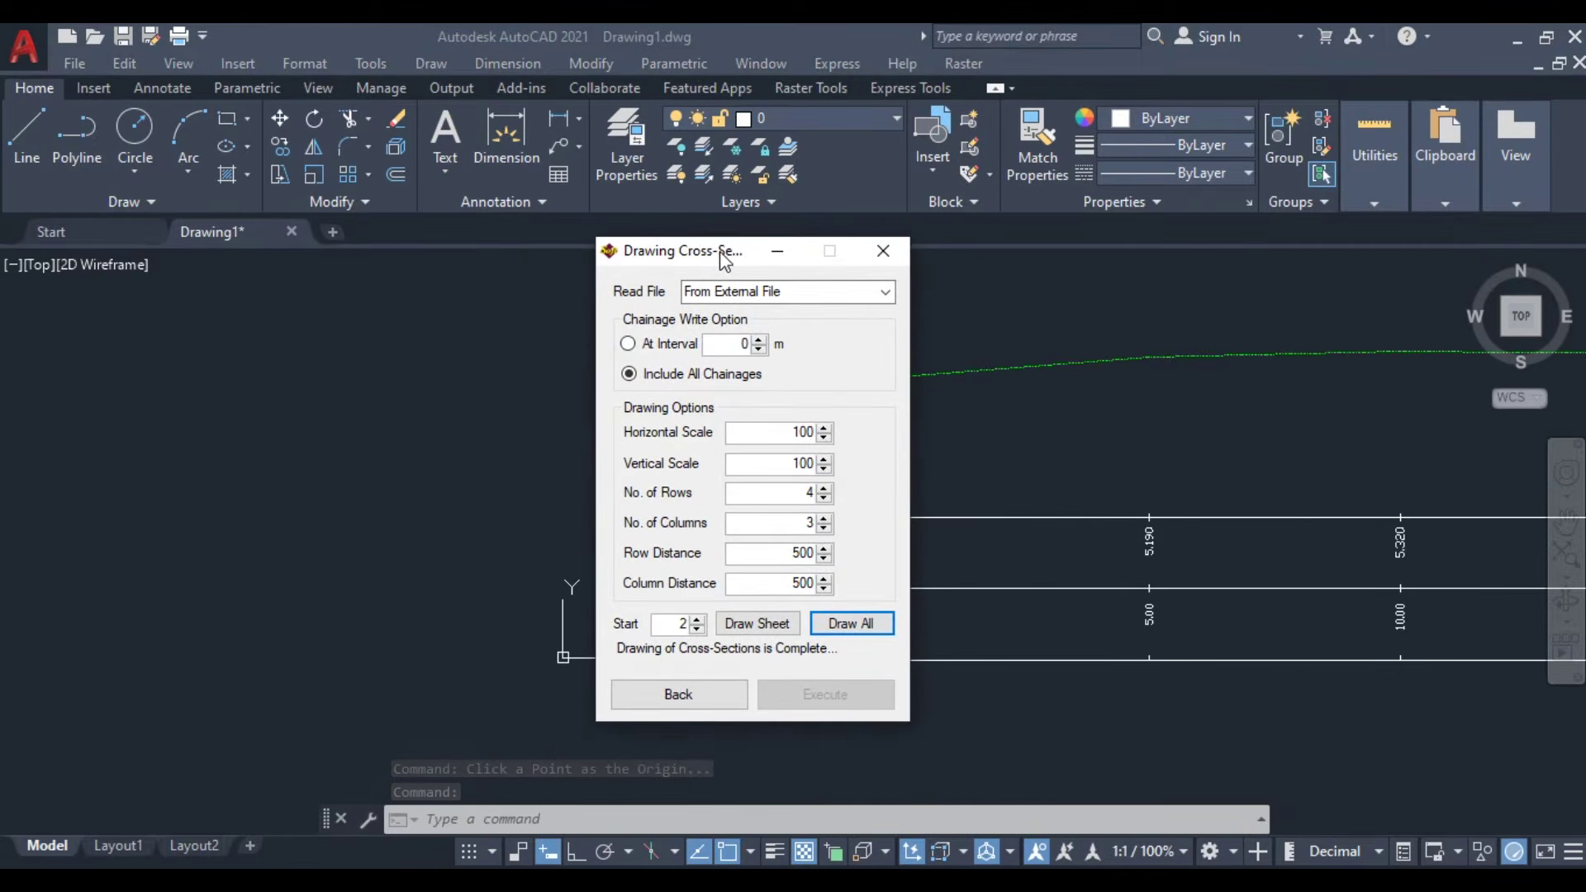
pyautogui.click(883, 252)
pyautogui.click(662, 420)
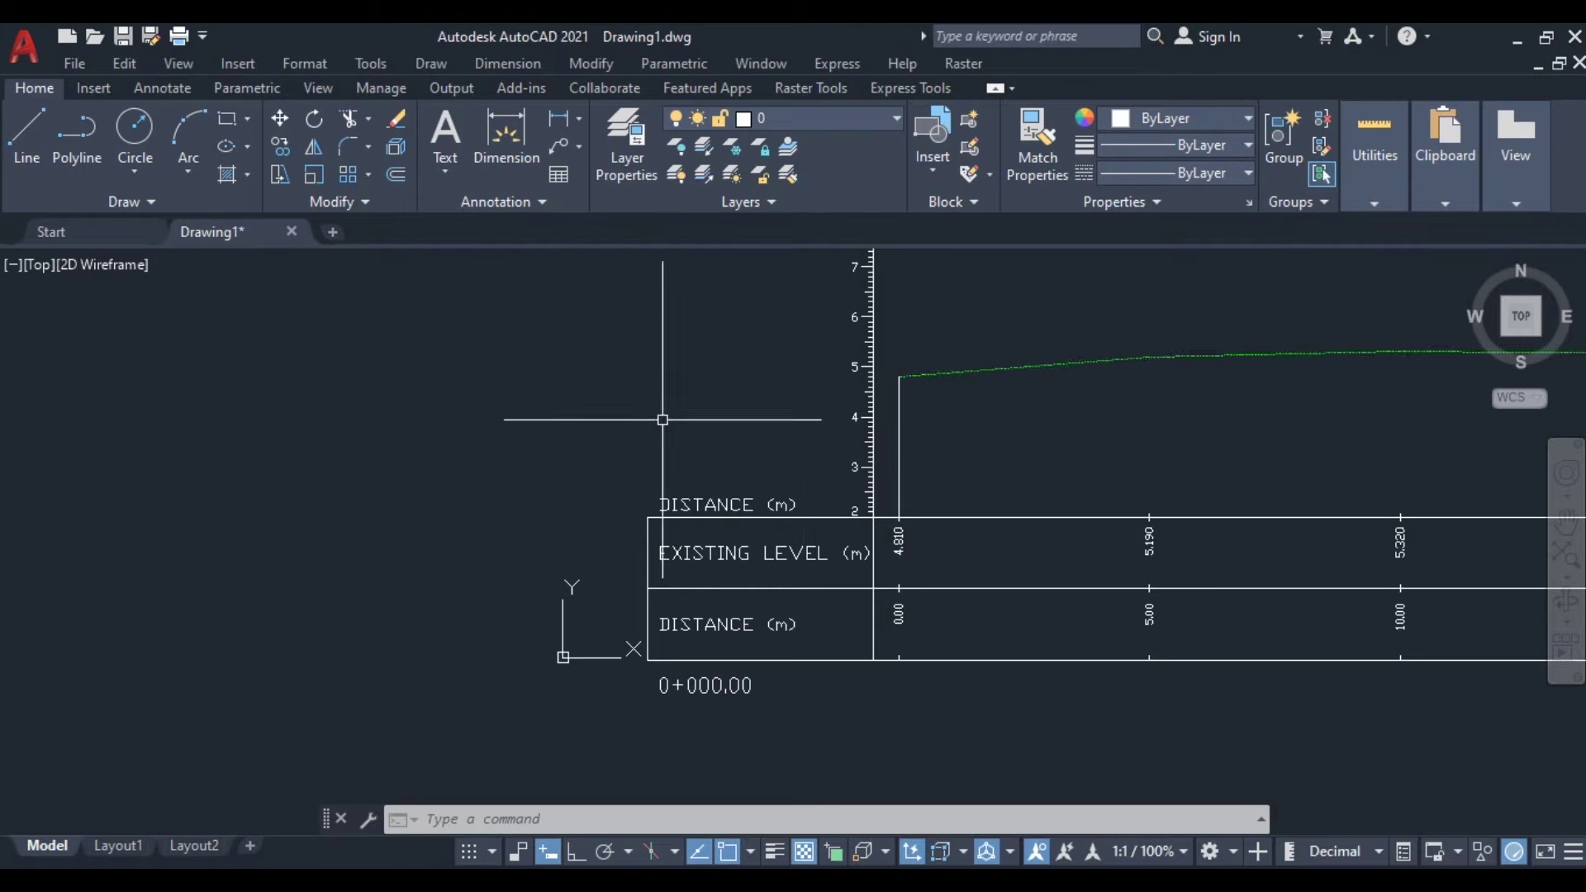
# - Examine the profile lines and the level and distance tables of the upper and lower cross sections
pyautogui.scroll(-2, 565, 444)
pyautogui.moveTo(964, 413); pyautogui.dragTo(597, 415, button='middle')
pyautogui.scroll(-4, 496, 447)
pyautogui.moveTo(754, 478); pyautogui.dragTo(732, 407, button='middle')
pyautogui.scroll(-6, 800, 430)
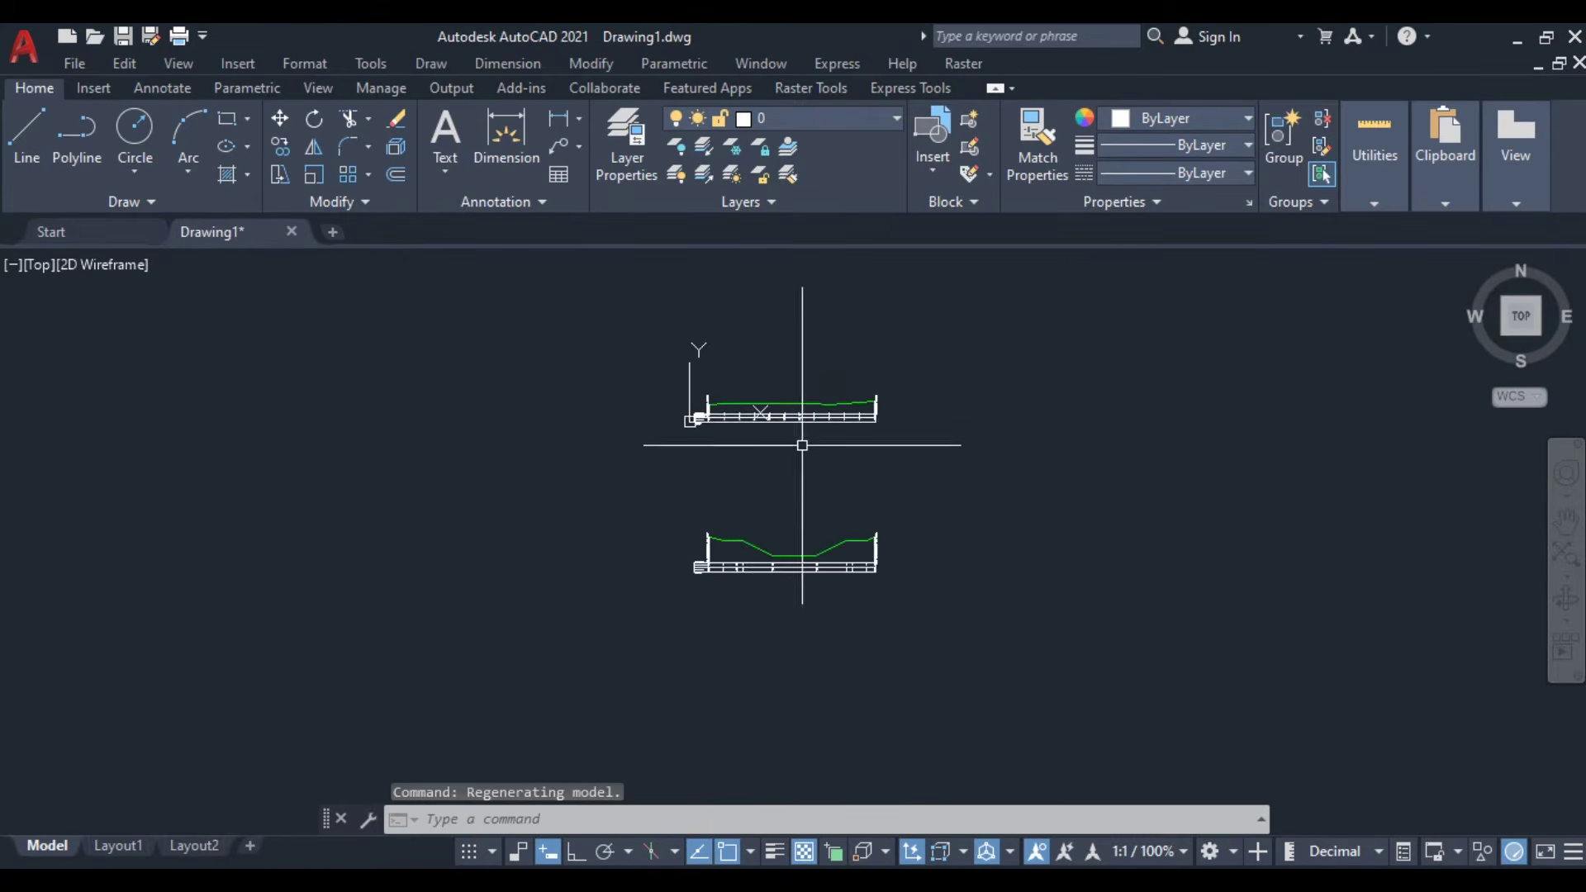
pyautogui.scroll(4, 803, 445)
pyautogui.moveTo(843, 446); pyautogui.dragTo(747, 492, button='middle')
pyautogui.scroll(3, 718, 450)
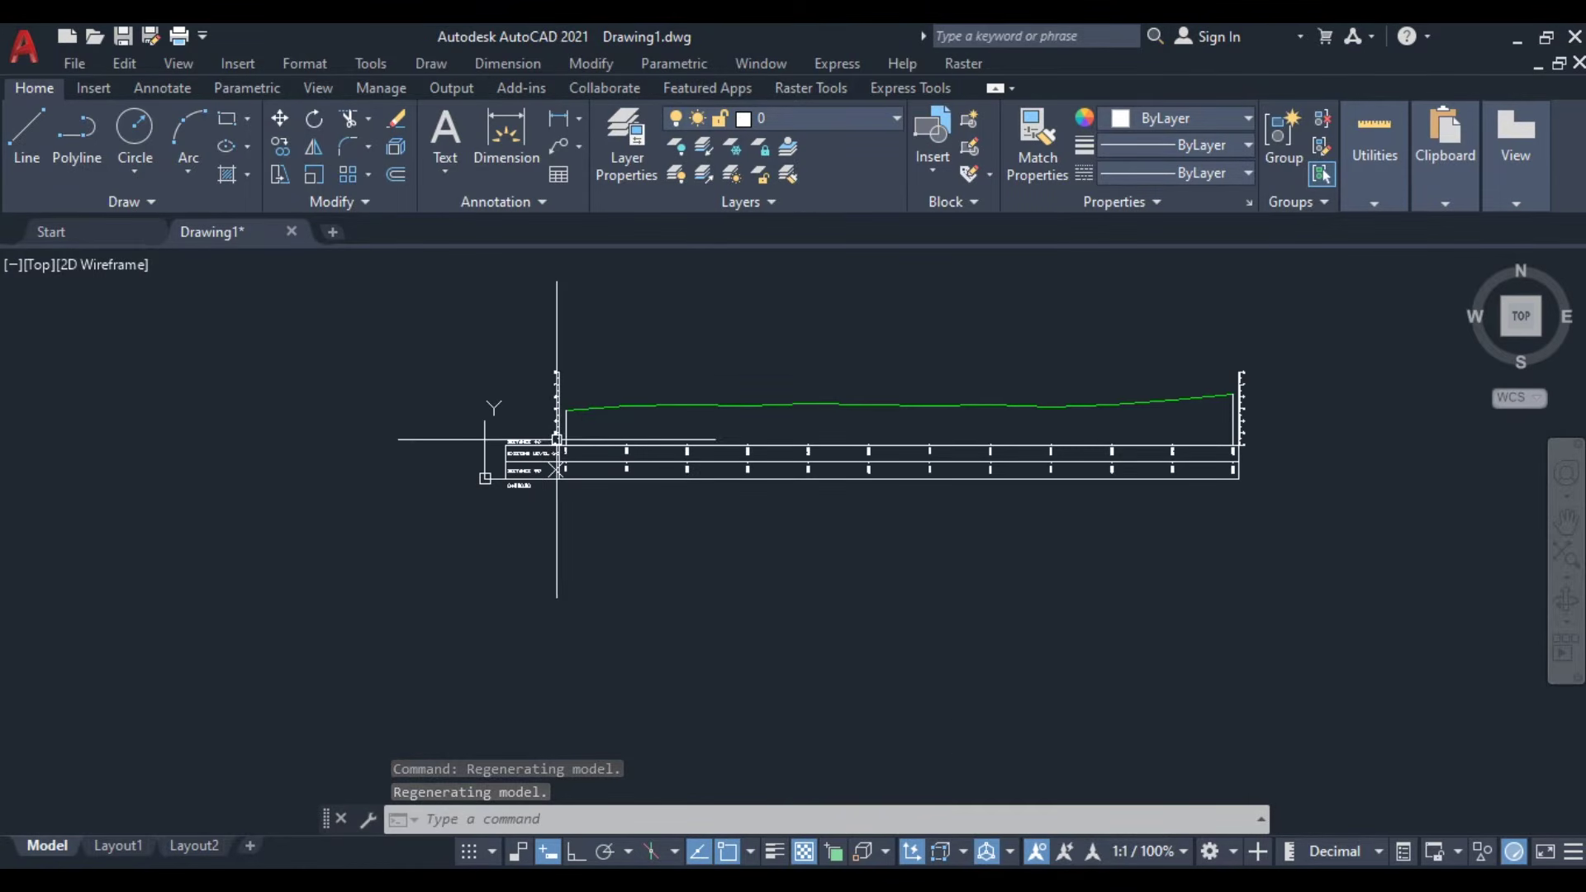
pyautogui.scroll(2, 556, 440)
pyautogui.moveTo(631, 464)
pyautogui.mouseDown(button='middle')
pyautogui.moveTo(478, 471)
pyautogui.moveTo(508, 545)
pyautogui.mouseUp(button='middle')
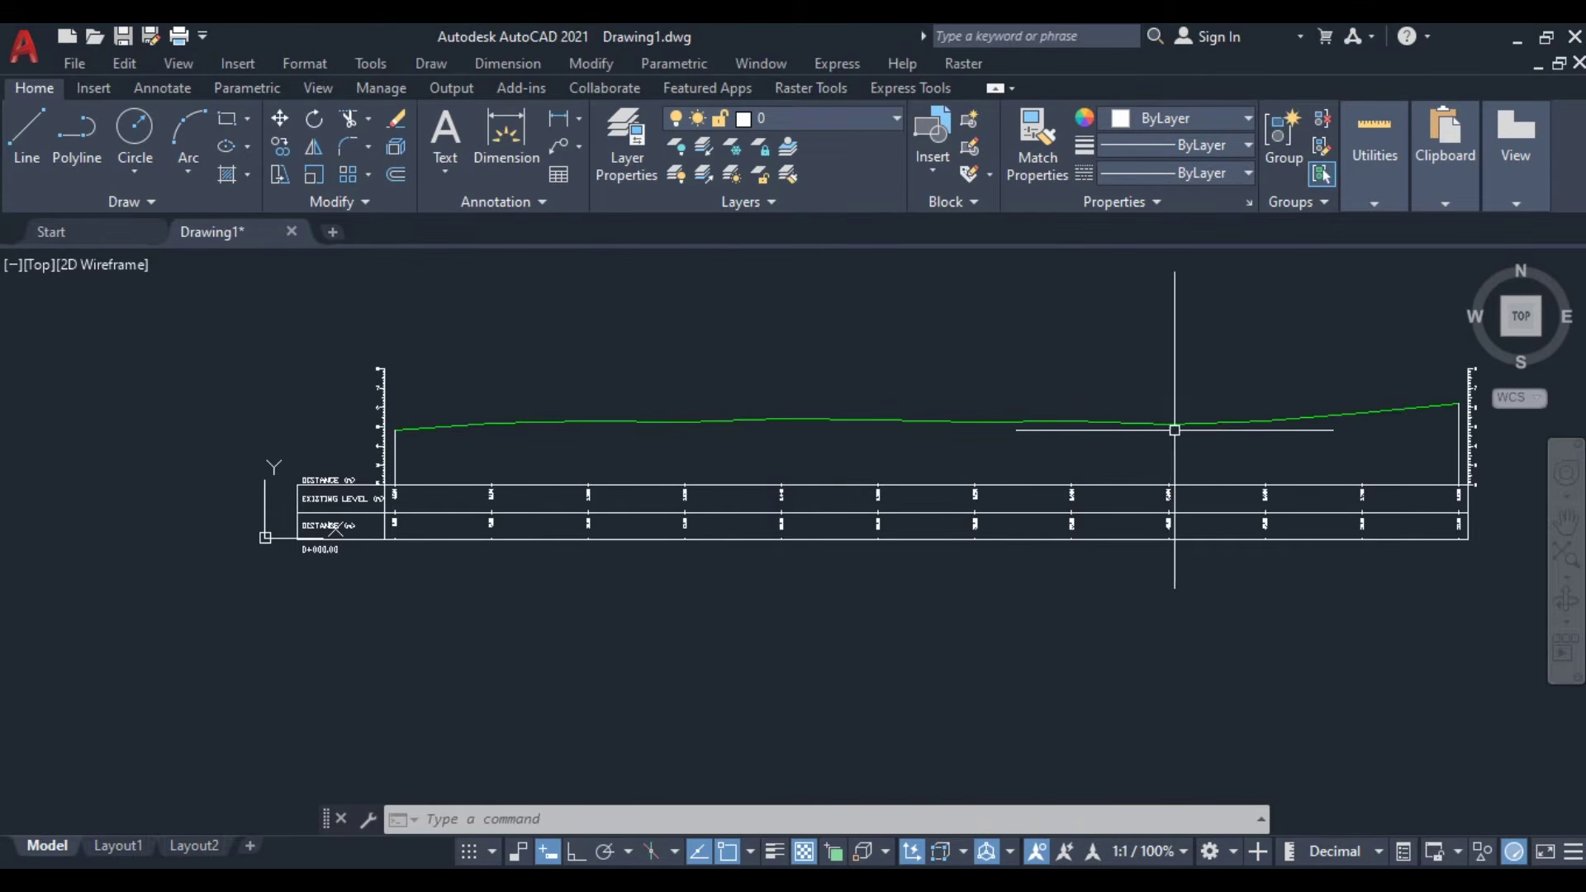
pyautogui.scroll(-2, 879, 405)
pyautogui.scroll(-4, 1074, 446)
pyautogui.moveTo(998, 661); pyautogui.dragTo(912, 476, button='middle')
pyautogui.scroll(4, 912, 476)
pyautogui.moveTo(969, 542); pyautogui.dragTo(620, 542, button='middle')
pyautogui.scroll(3, 620, 542)
pyautogui.moveTo(786, 567); pyautogui.dragTo(426, 578, button='middle')
pyautogui.scroll(-2, 427, 578)
pyautogui.moveTo(1277, 488); pyautogui.dragTo(1045, 499, button='middle')
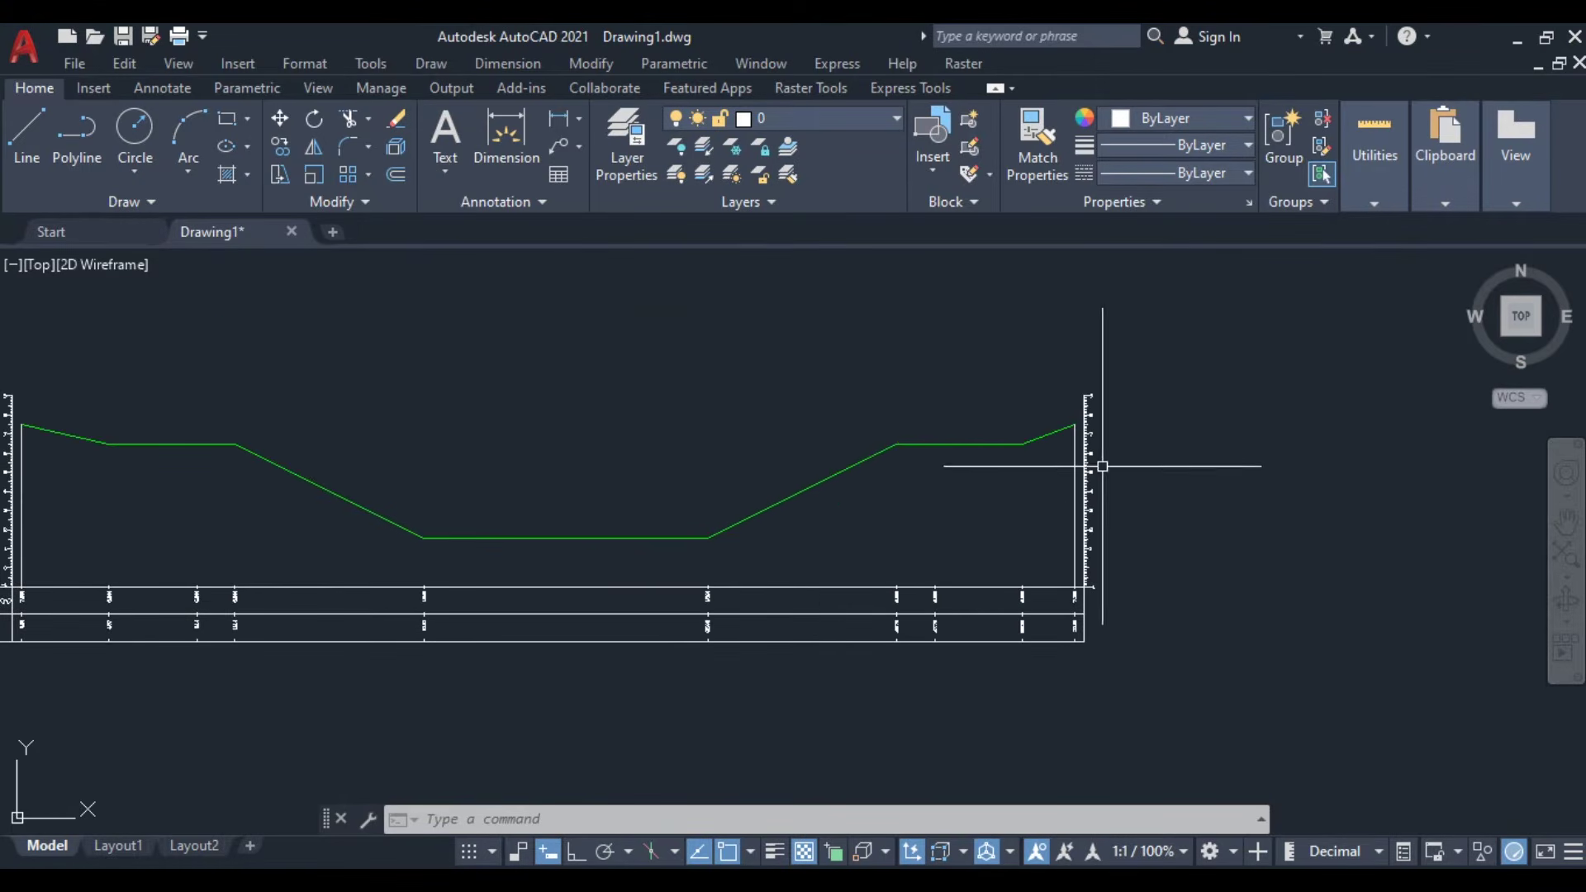
pyautogui.moveTo(904, 512); pyautogui.dragTo(1091, 529, button='middle')
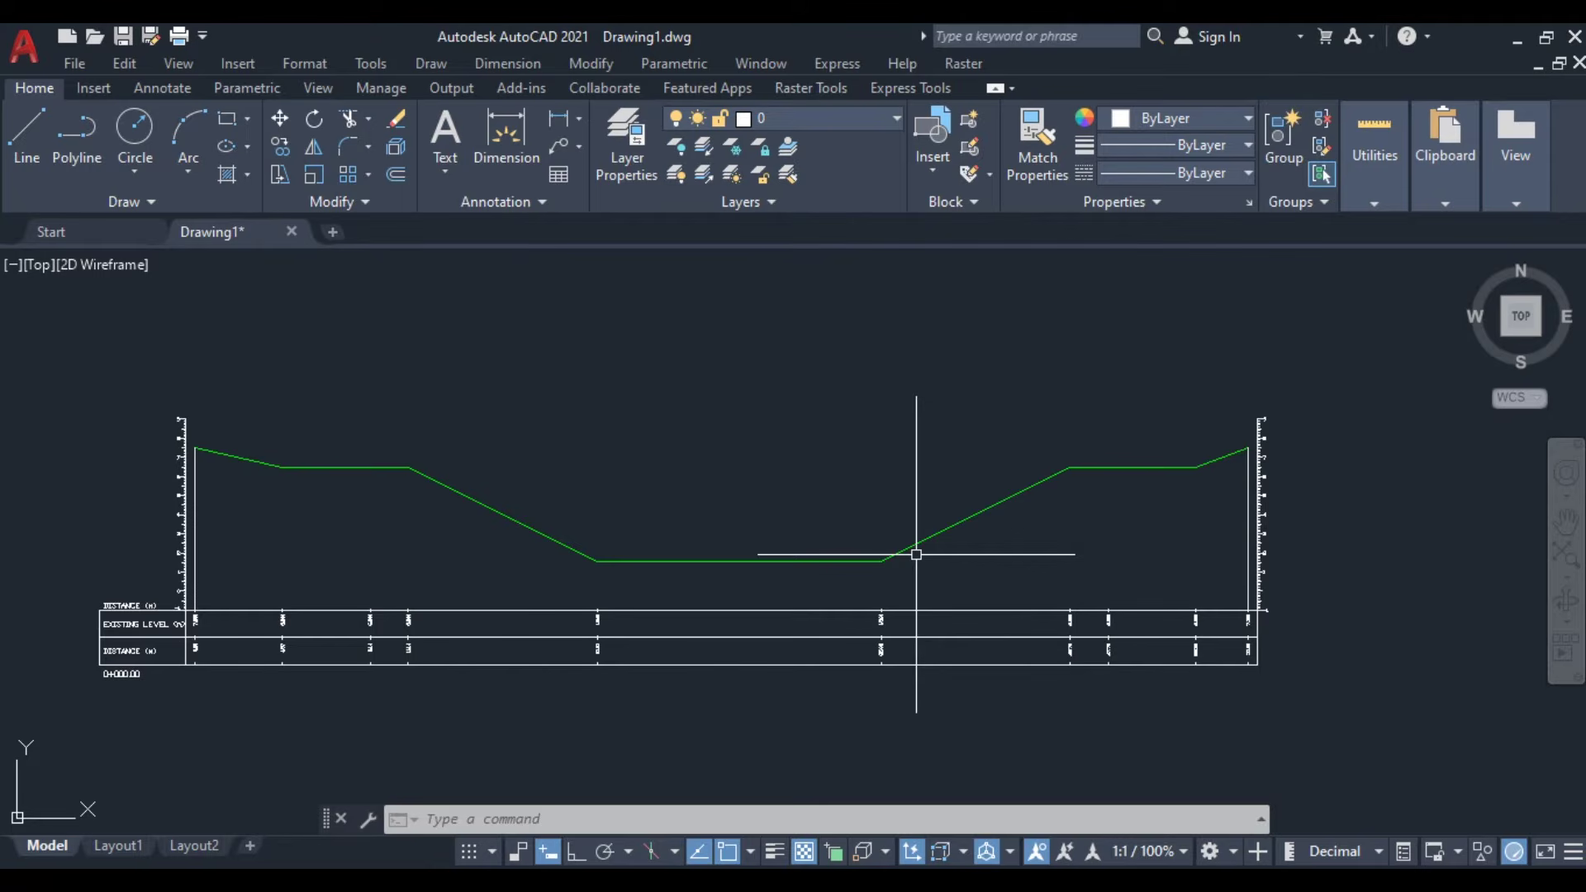
# - Compare the two drawn cross sections and inspect the chainage and table labels at their starting ends
pyautogui.scroll(-7, 916, 555)
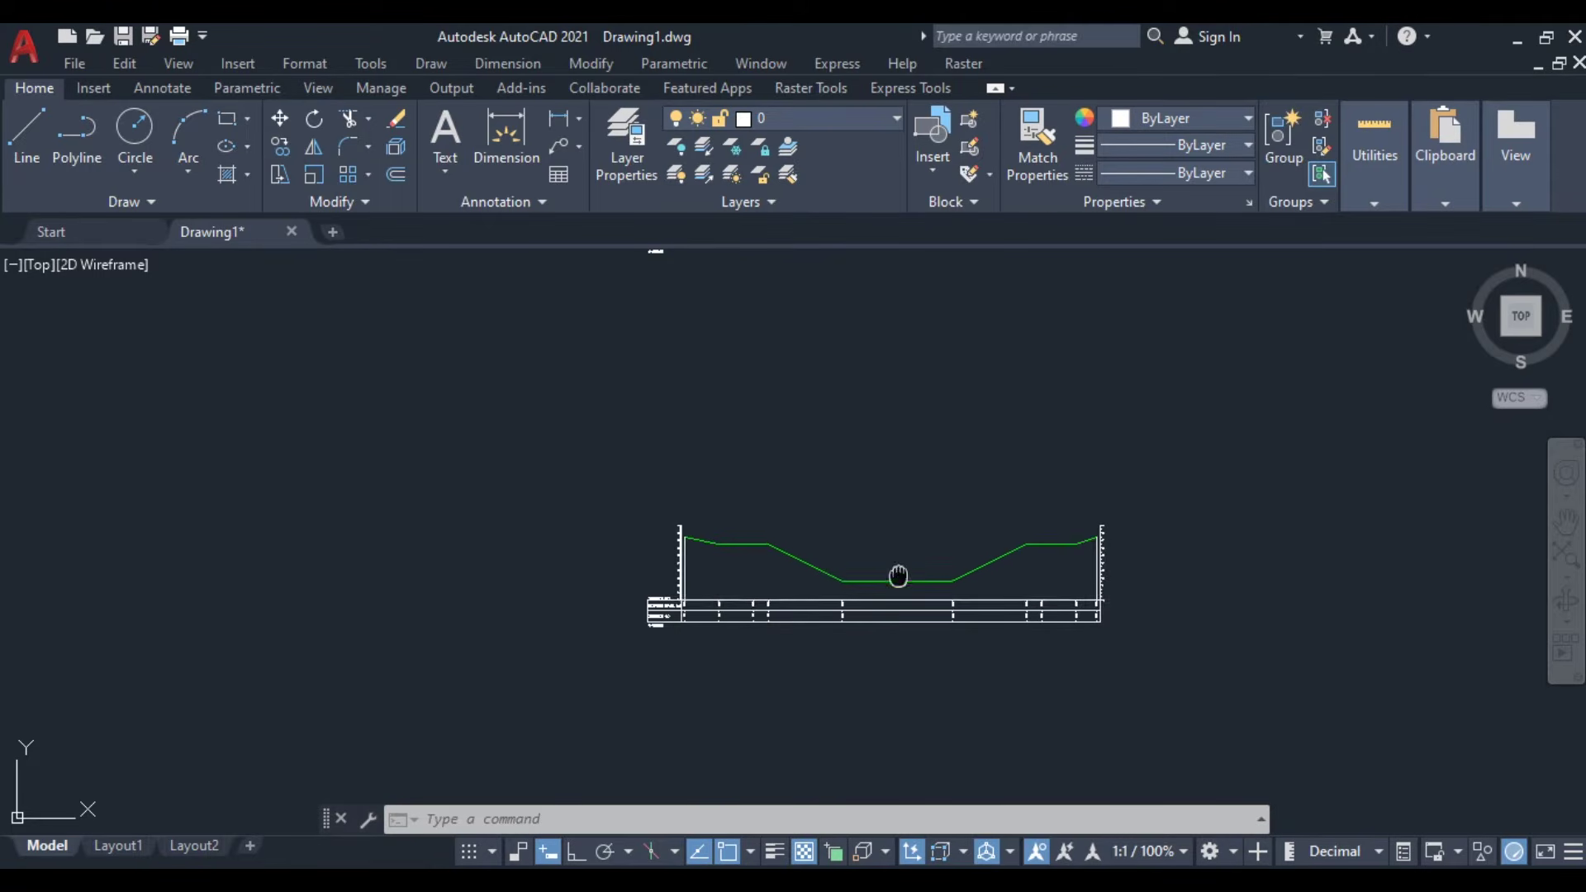
pyautogui.scroll(5, 875, 555)
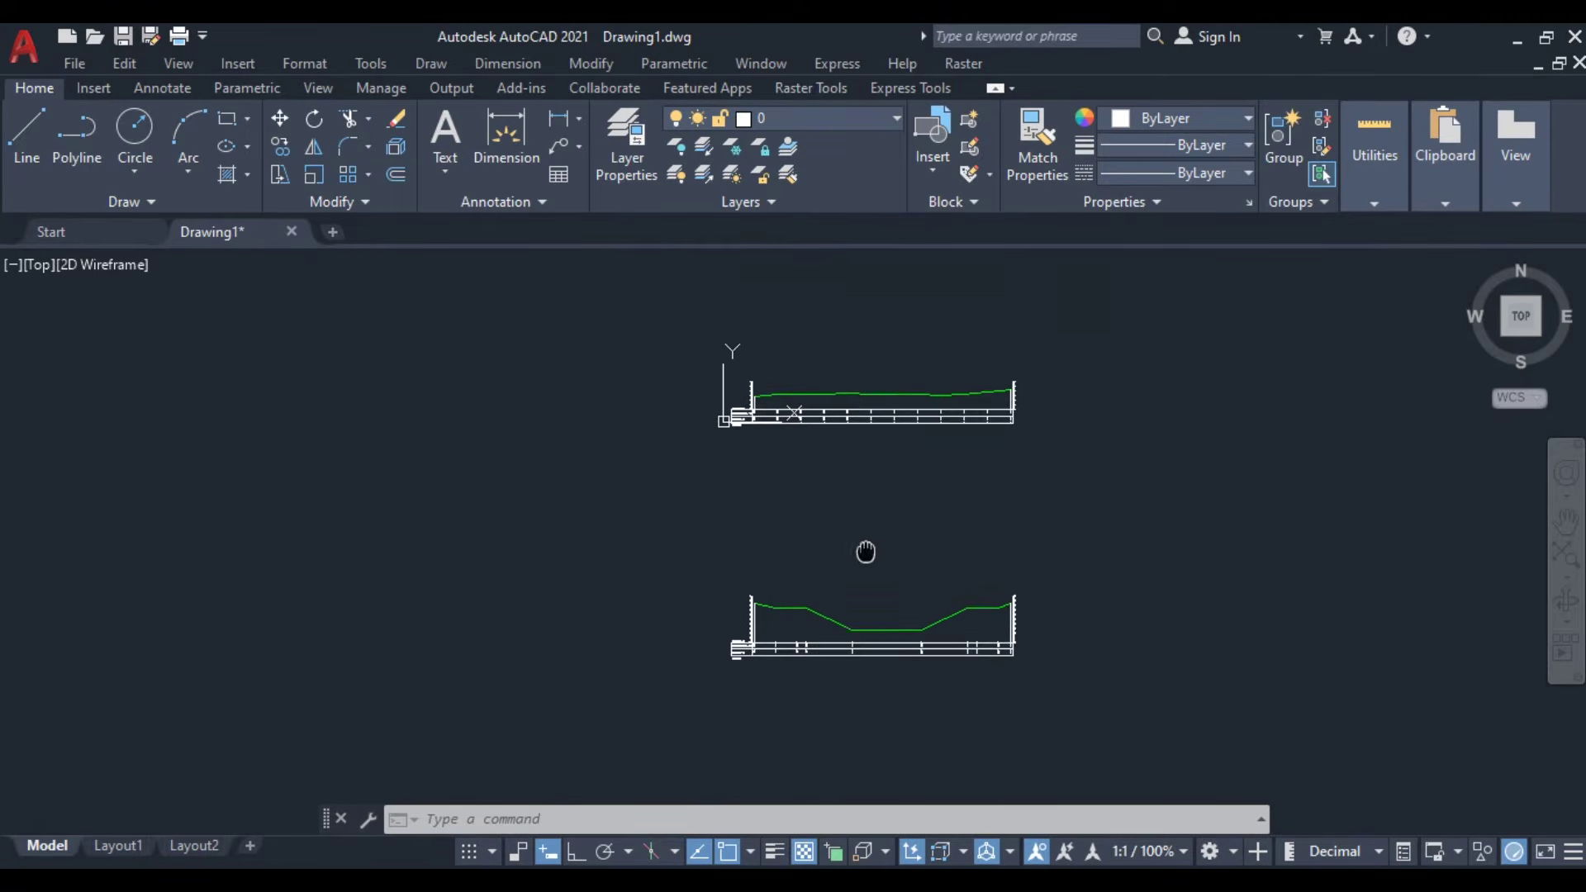
pyautogui.moveTo(853, 619)
pyautogui.mouseDown(button='middle')
pyautogui.moveTo(850, 592)
pyautogui.moveTo(881, 644)
pyautogui.mouseUp(button='middle')
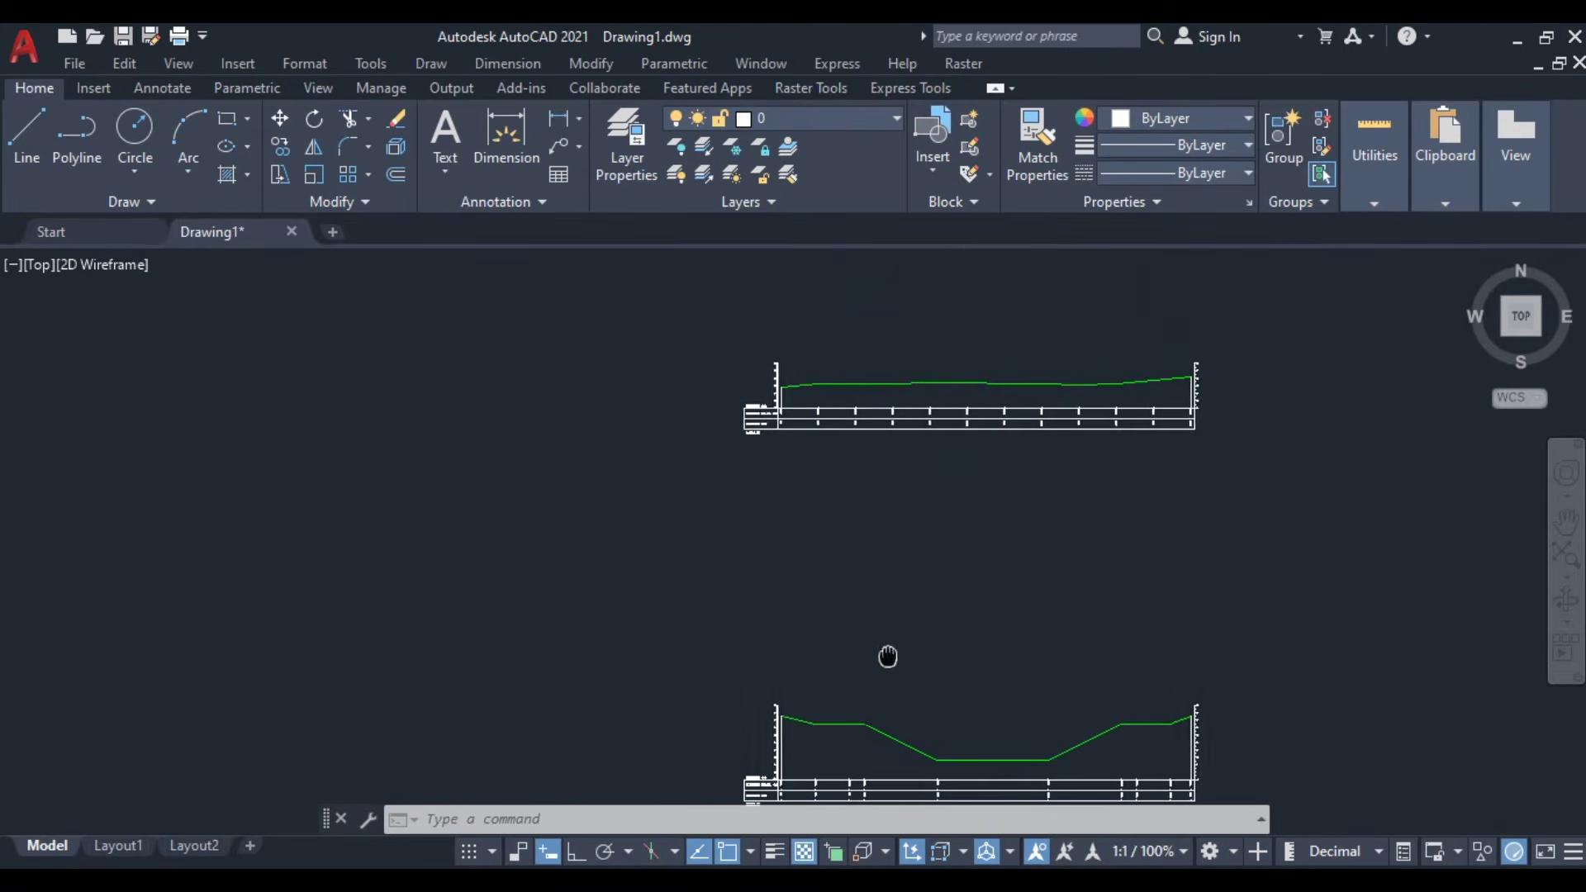
pyautogui.scroll(7, 785, 418)
pyautogui.moveTo(866, 525); pyautogui.dragTo(817, 399, button='middle')
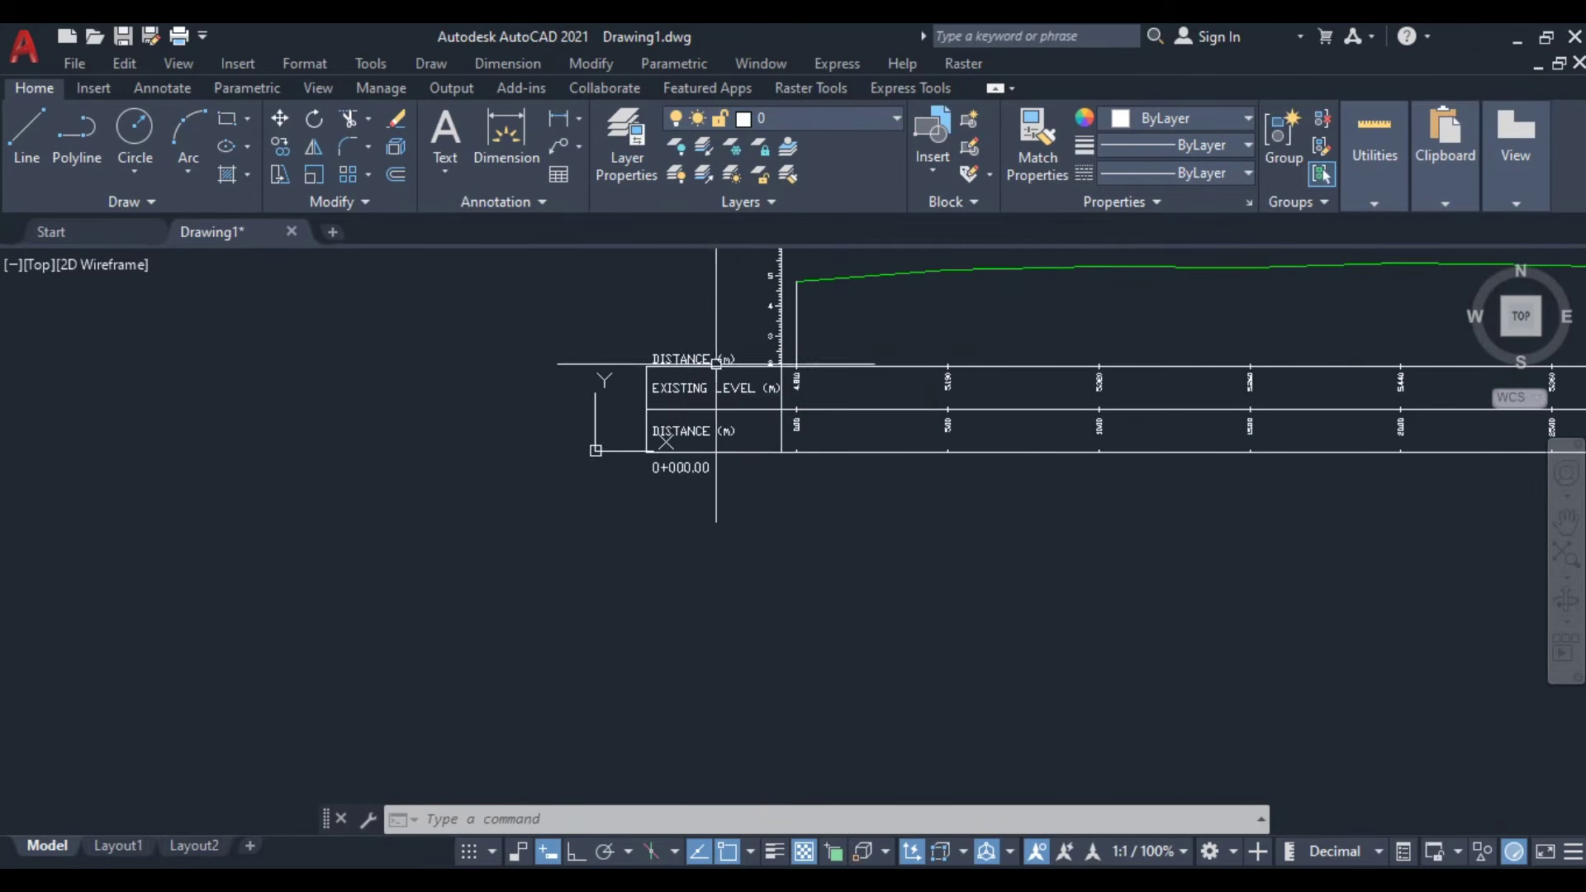
pyautogui.scroll(-2, 684, 448)
pyautogui.moveTo(802, 614); pyautogui.dragTo(763, 516, button='middle')
pyautogui.scroll(-3, 763, 516)
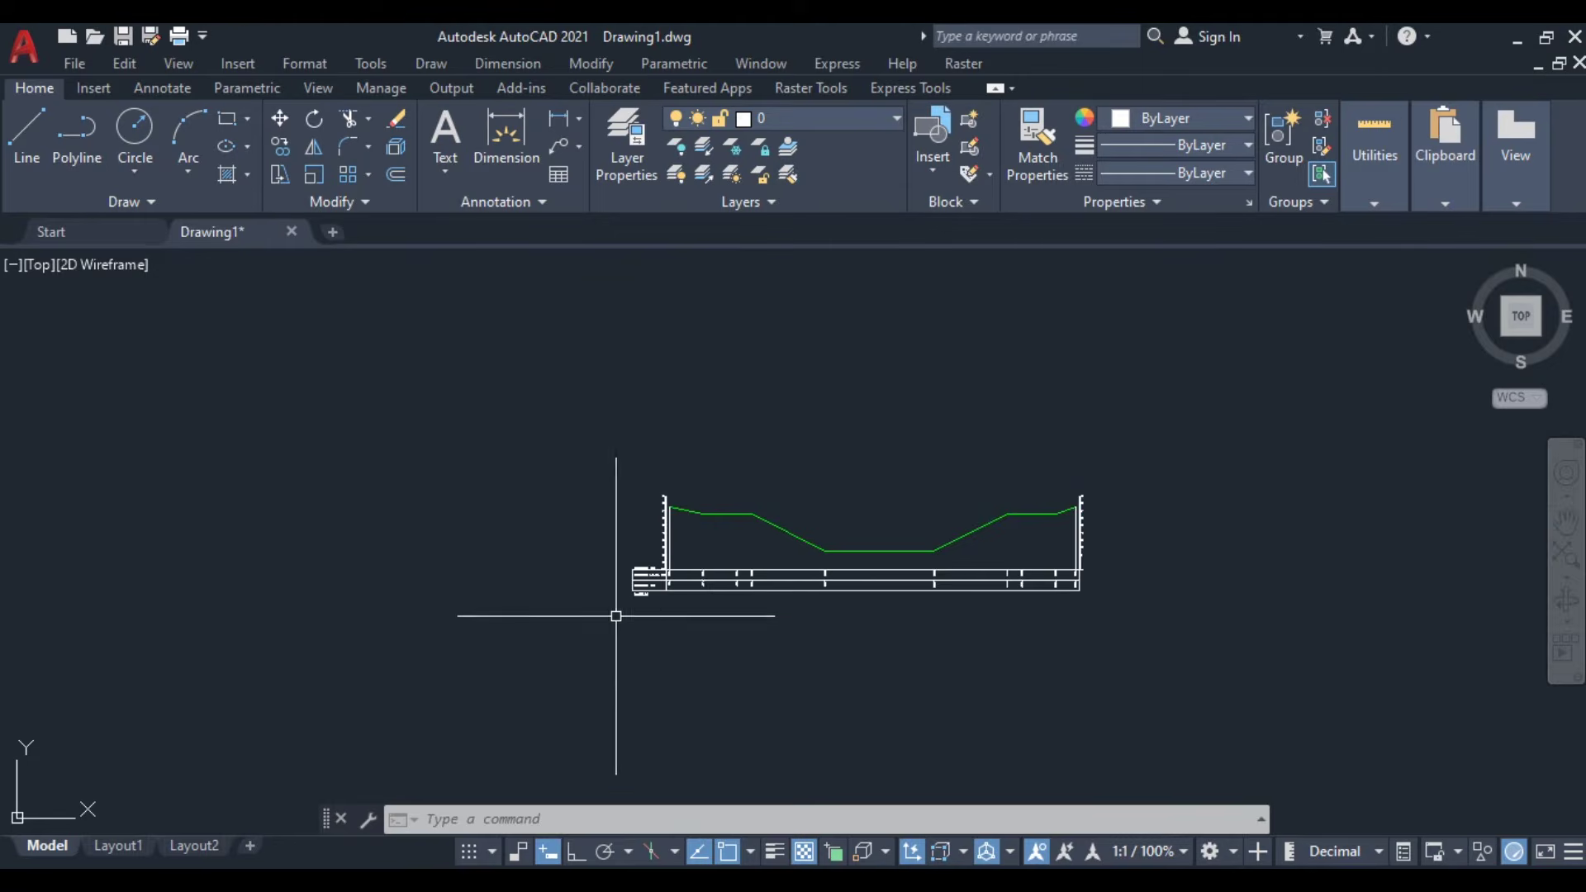
pyautogui.scroll(4, 617, 612)
pyautogui.scroll(4, 760, 517)
pyautogui.moveTo(779, 528); pyautogui.dragTo(523, 630, button='middle')
pyautogui.scroll(-7, 573, 672)
pyautogui.scroll(-2, 652, 677)
pyautogui.scroll(2, 578, 710)
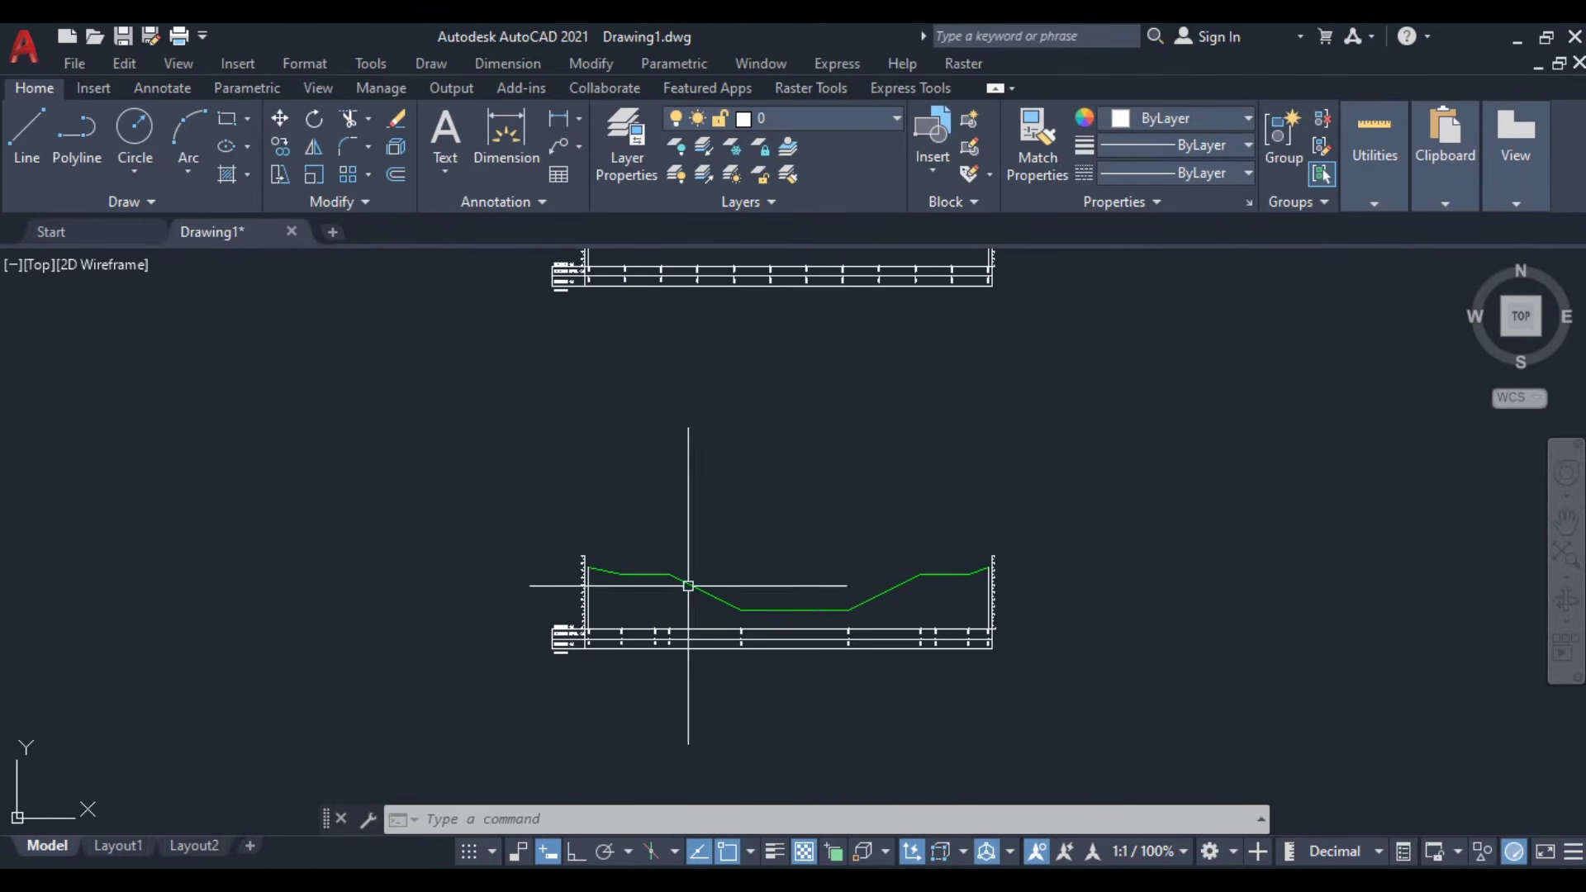
pyautogui.moveTo(771, 389); pyautogui.dragTo(746, 442, button='middle')
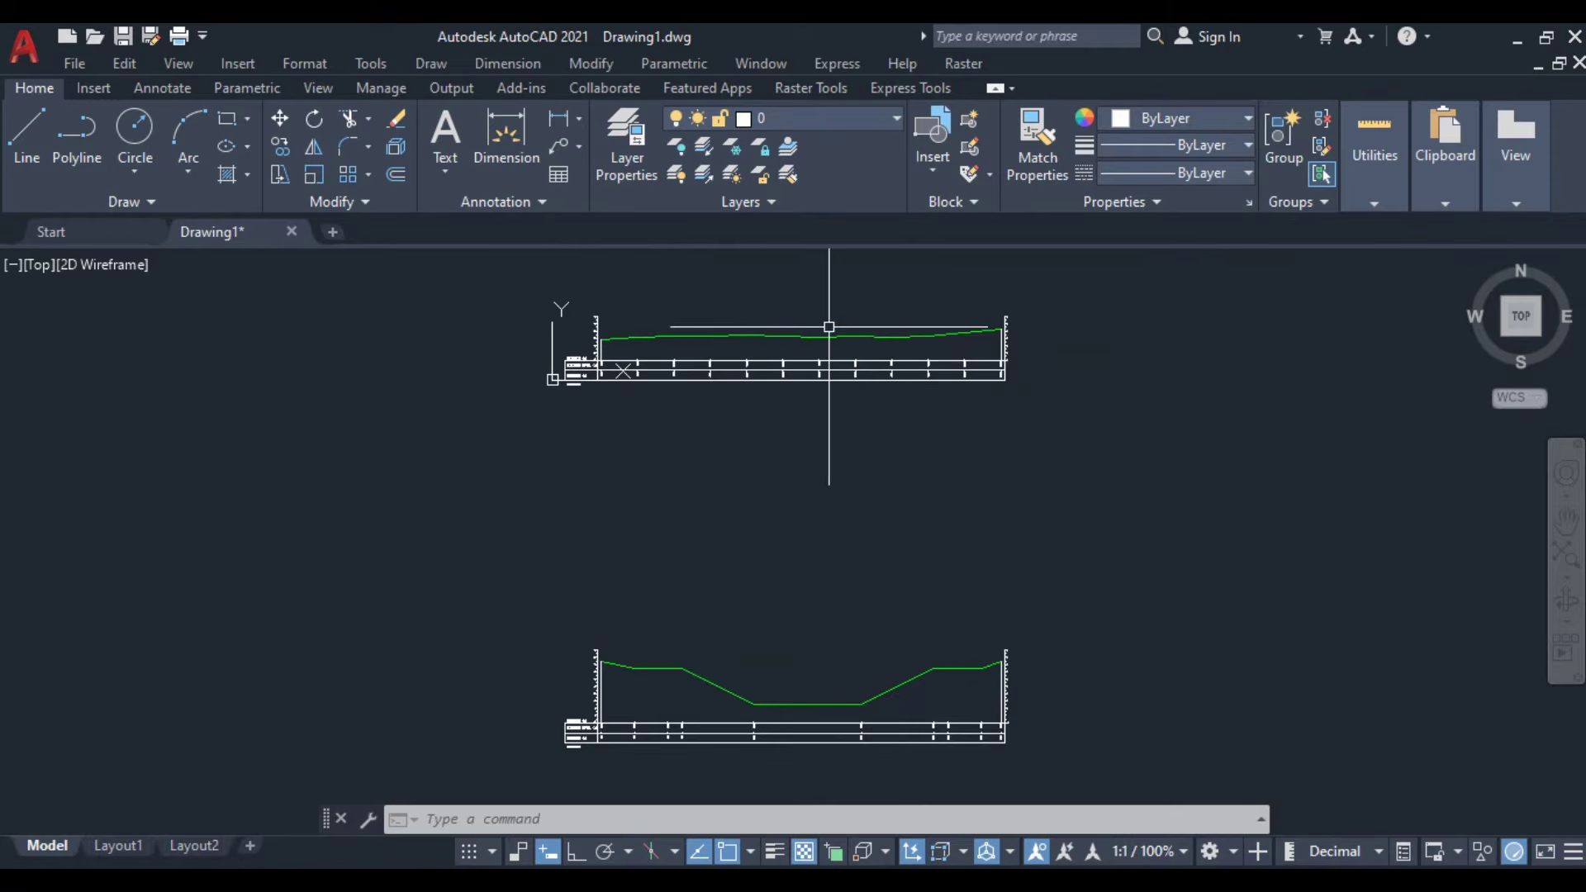
pyautogui.moveTo(713, 628); pyautogui.dragTo(730, 556, button='middle')
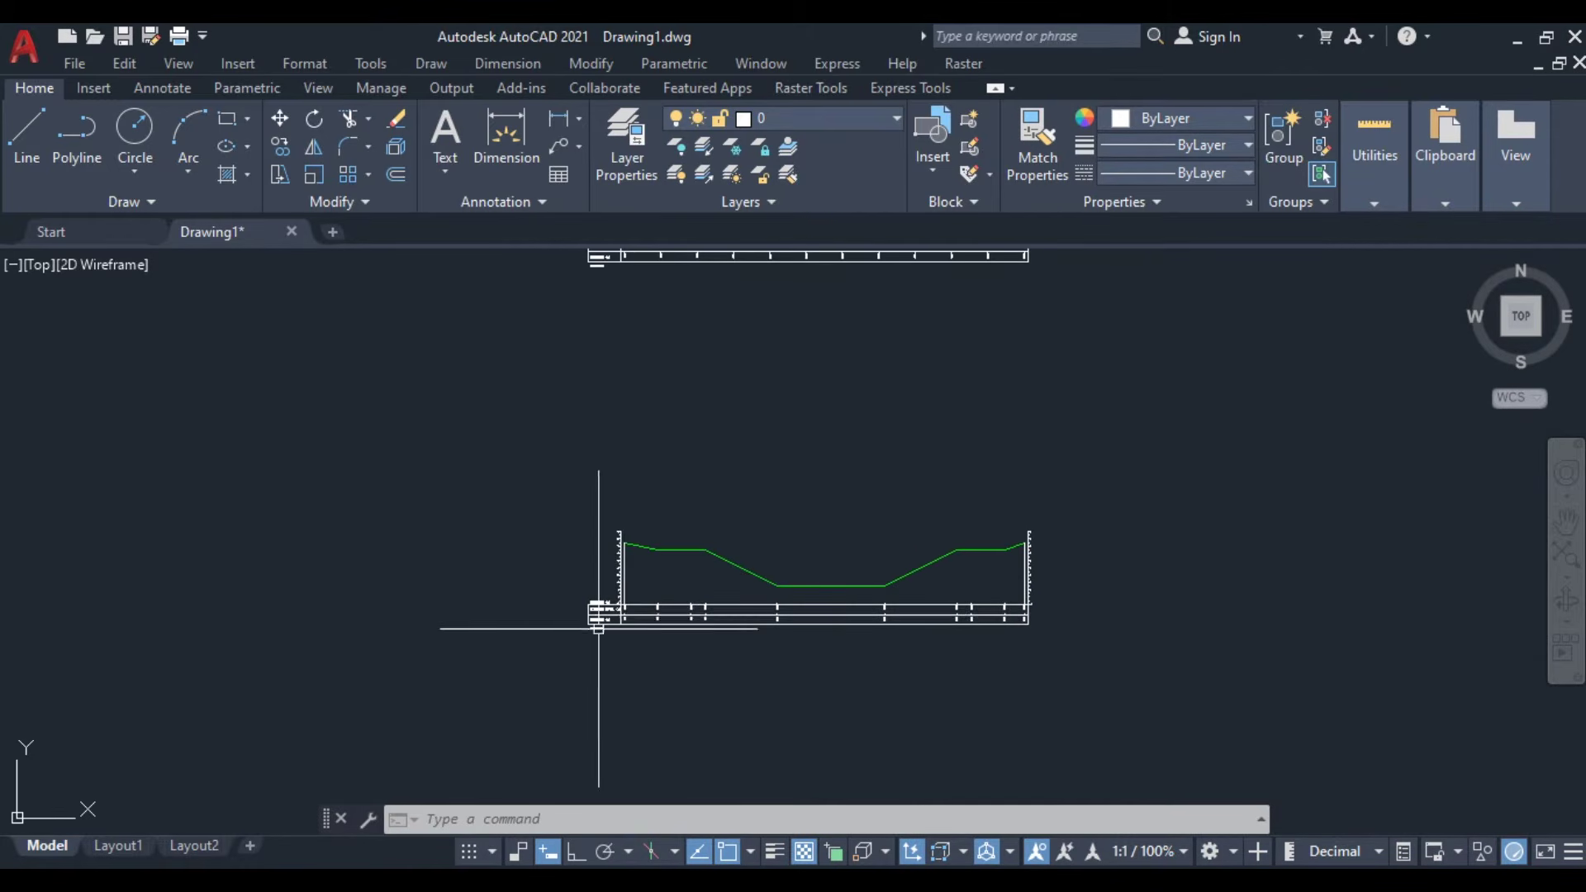
# - Erase the lower cross section's 0+000.00 chainage label and the extra DISTANCE (m) text above its table
pyautogui.scroll(4, 612, 637)
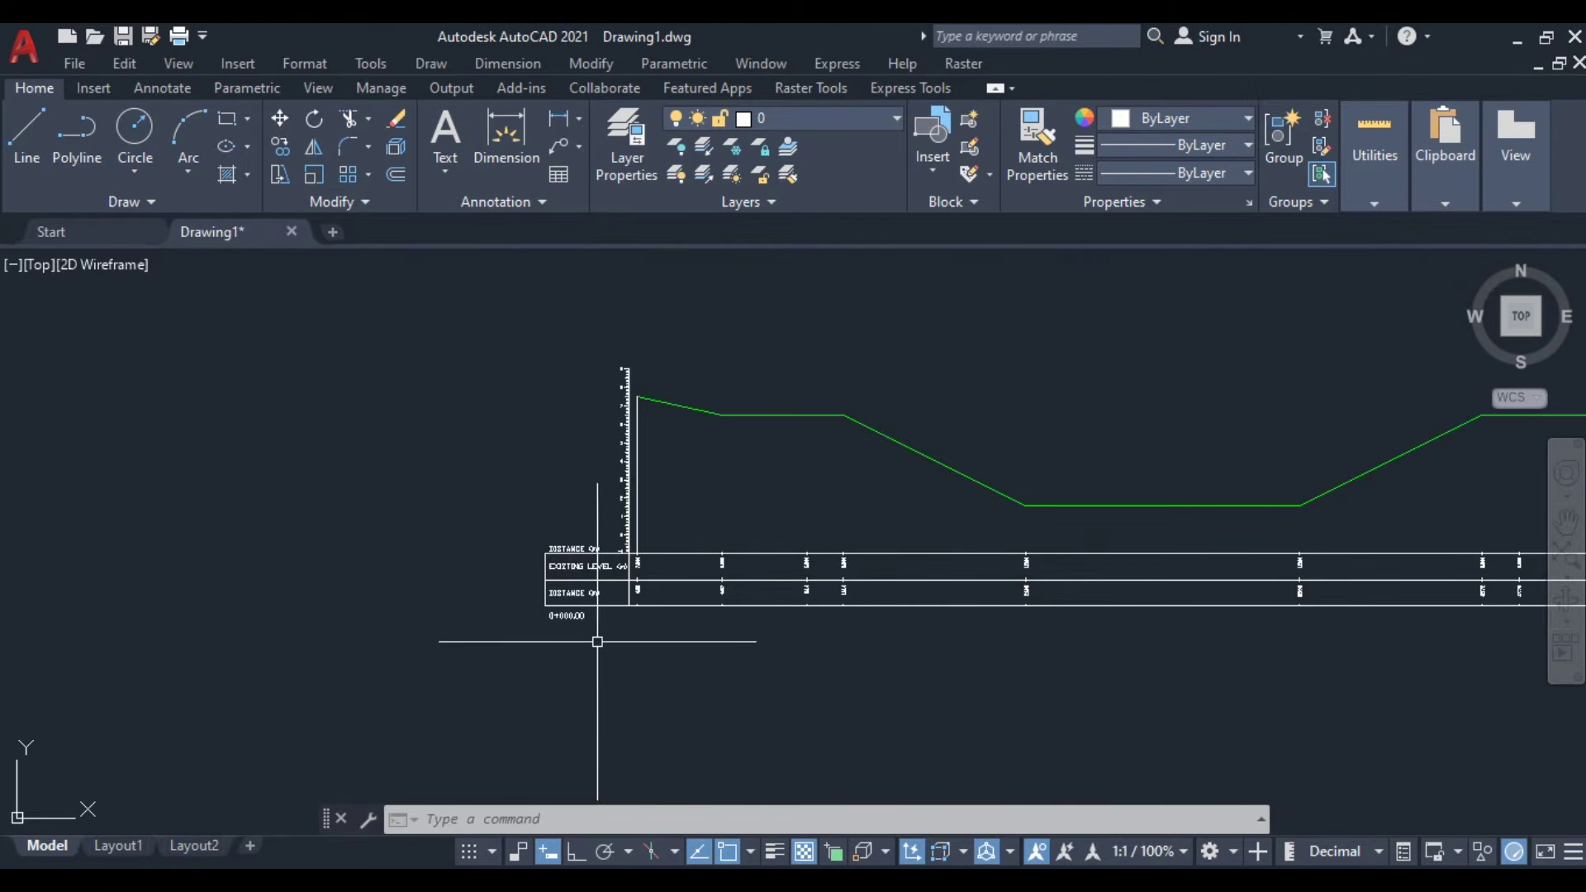
pyautogui.scroll(2, 559, 633)
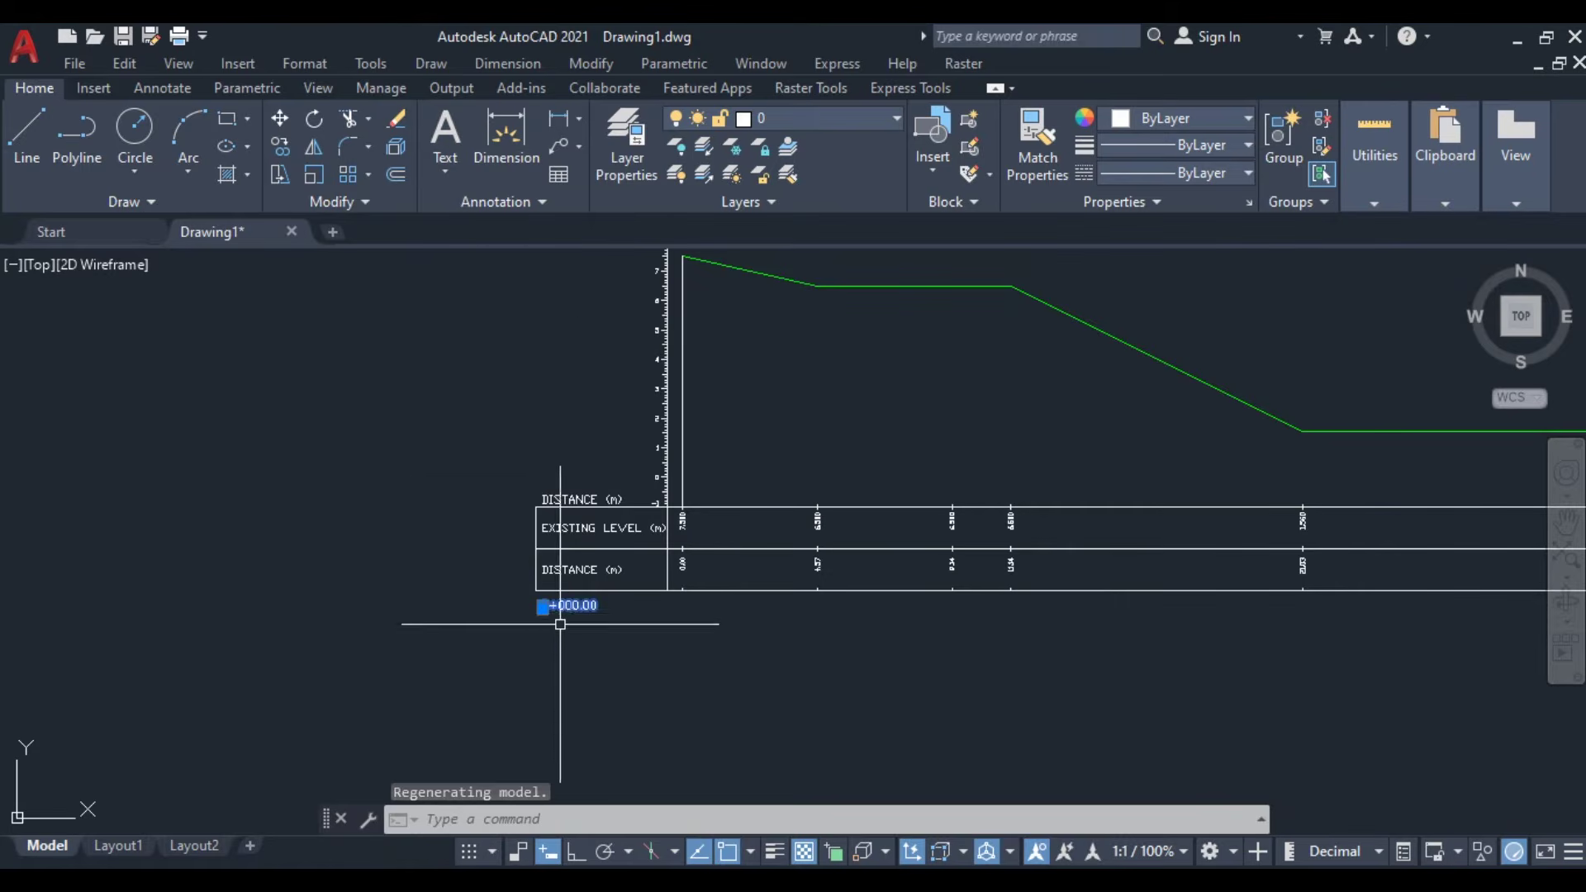
pyautogui.press('Delete')
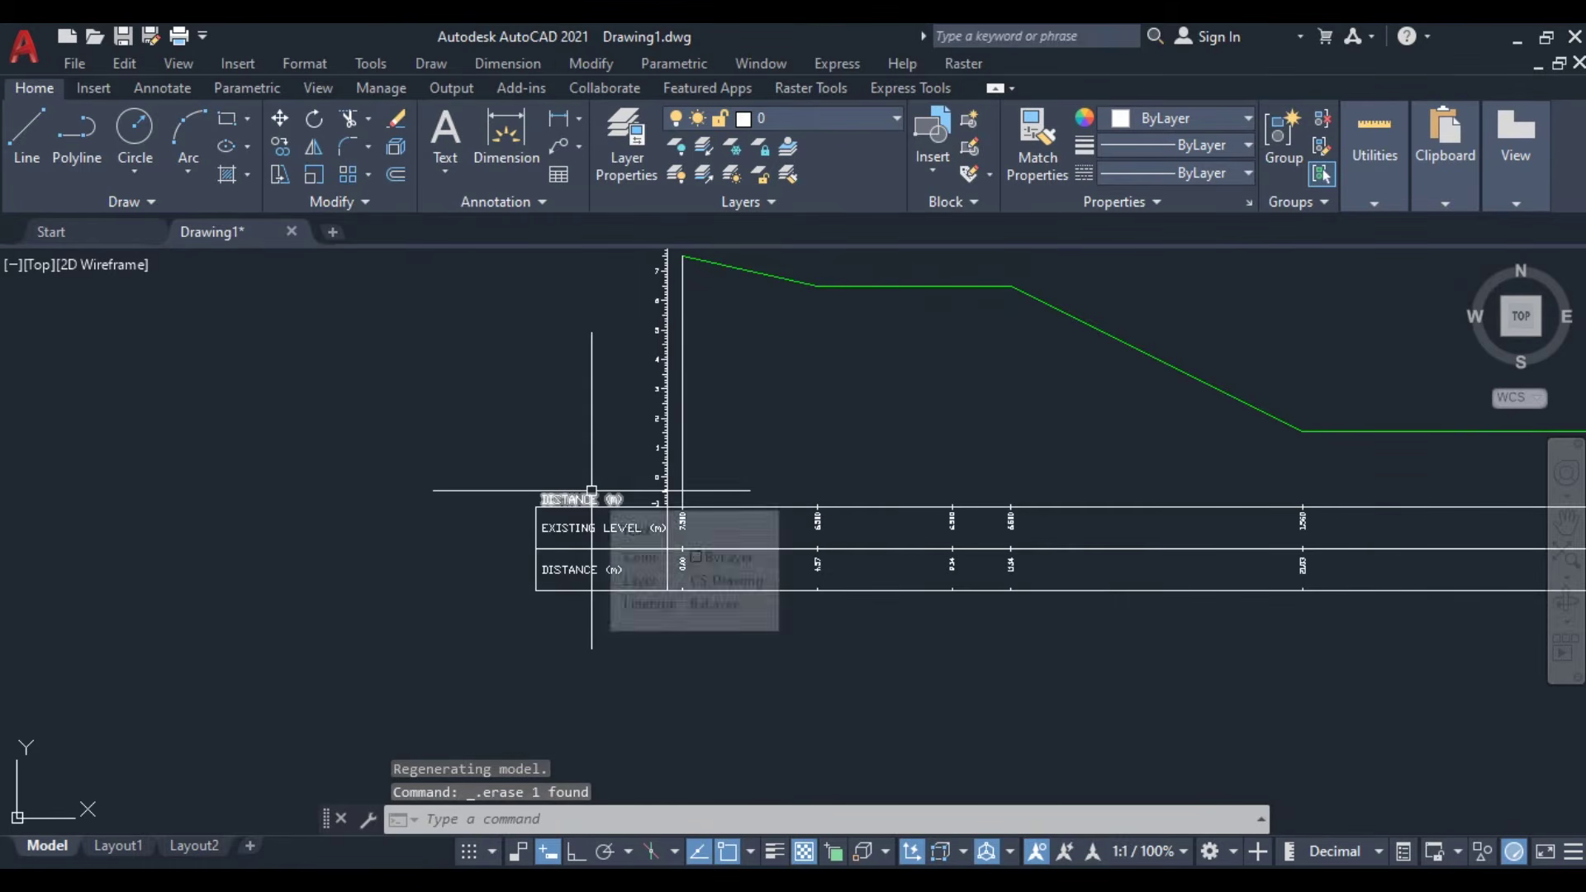
pyautogui.scroll(5, 591, 491)
pyautogui.click(744, 460)
pyautogui.click(474, 528)
pyautogui.press('Escape')
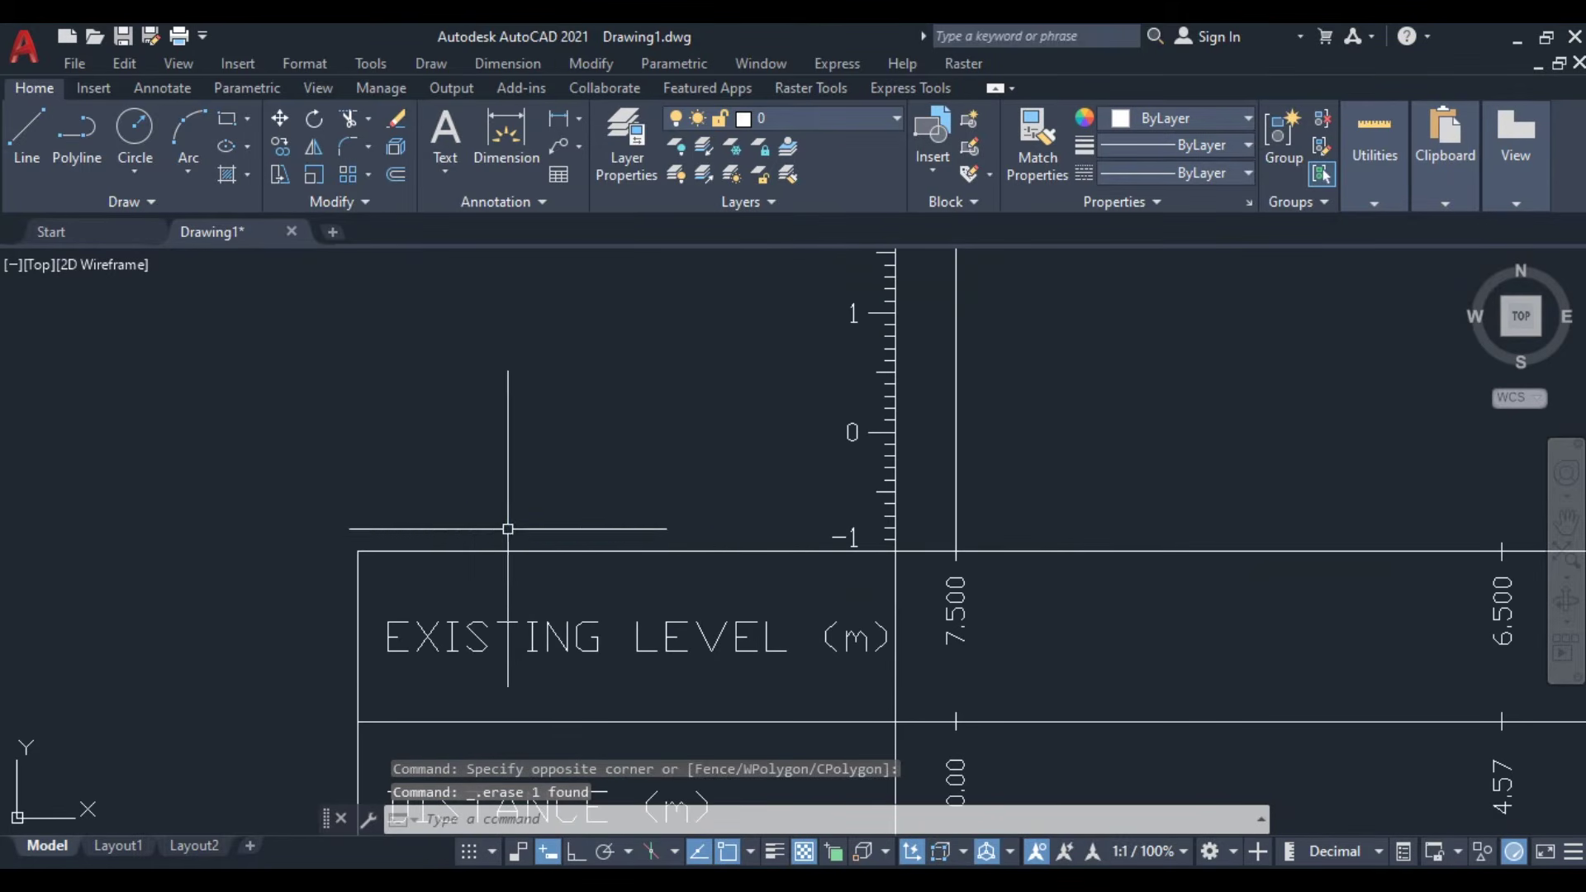
# - Erase the 0+000.00 chainage label below the upper cross section's table
pyautogui.scroll(-6, 726, 602)
pyautogui.scroll(3, 719, 385)
pyautogui.scroll(4, 680, 461)
pyautogui.click(855, 340)
pyautogui.click(630, 450)
pyautogui.scroll(-4, 523, 510)
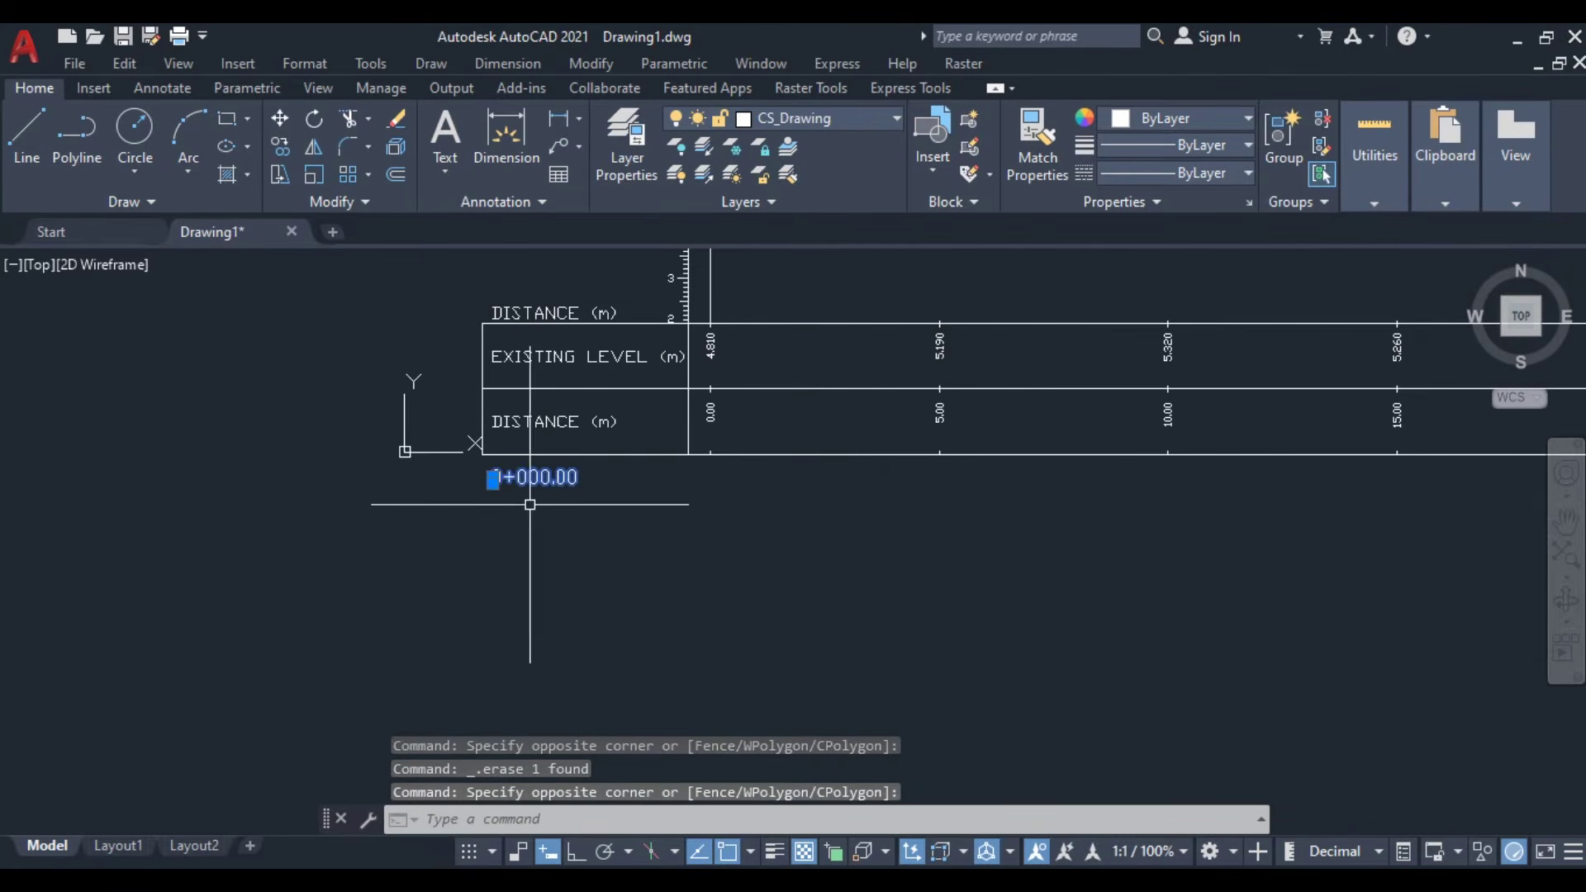
pyautogui.press('Delete')
# - Erase the vertical level scale with its ticks and numbers at the right end of the lower cross section
pyautogui.scroll(-7, 545, 514)
pyautogui.scroll(-3, 903, 680)
pyautogui.scroll(-3, 726, 556)
pyautogui.scroll(8, 727, 537)
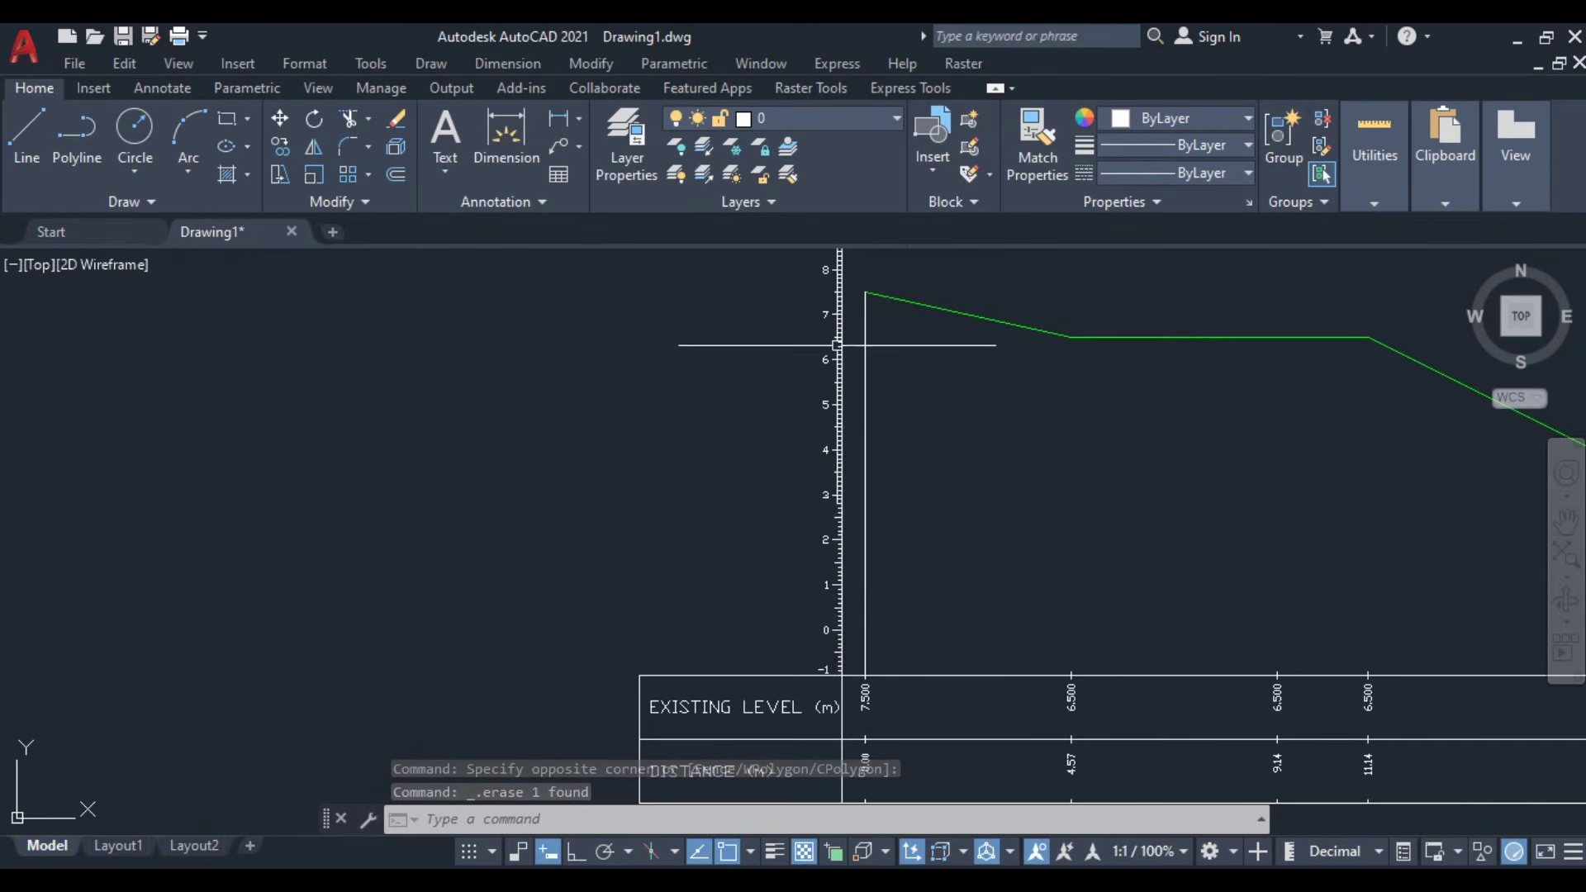
pyautogui.scroll(-6, 828, 344)
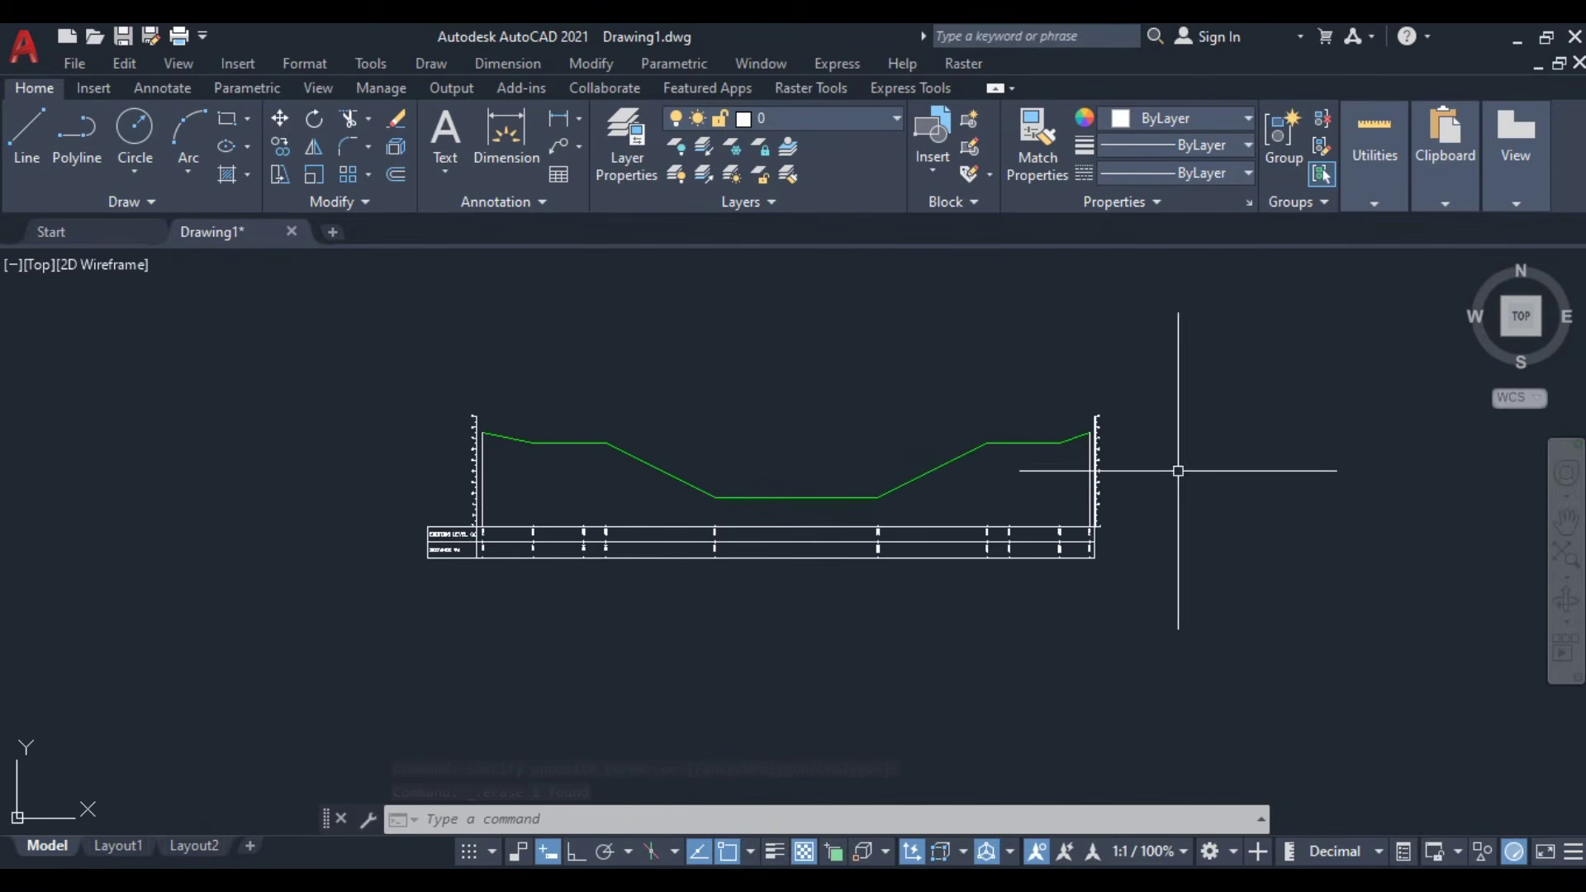
pyautogui.scroll(4, 1118, 492)
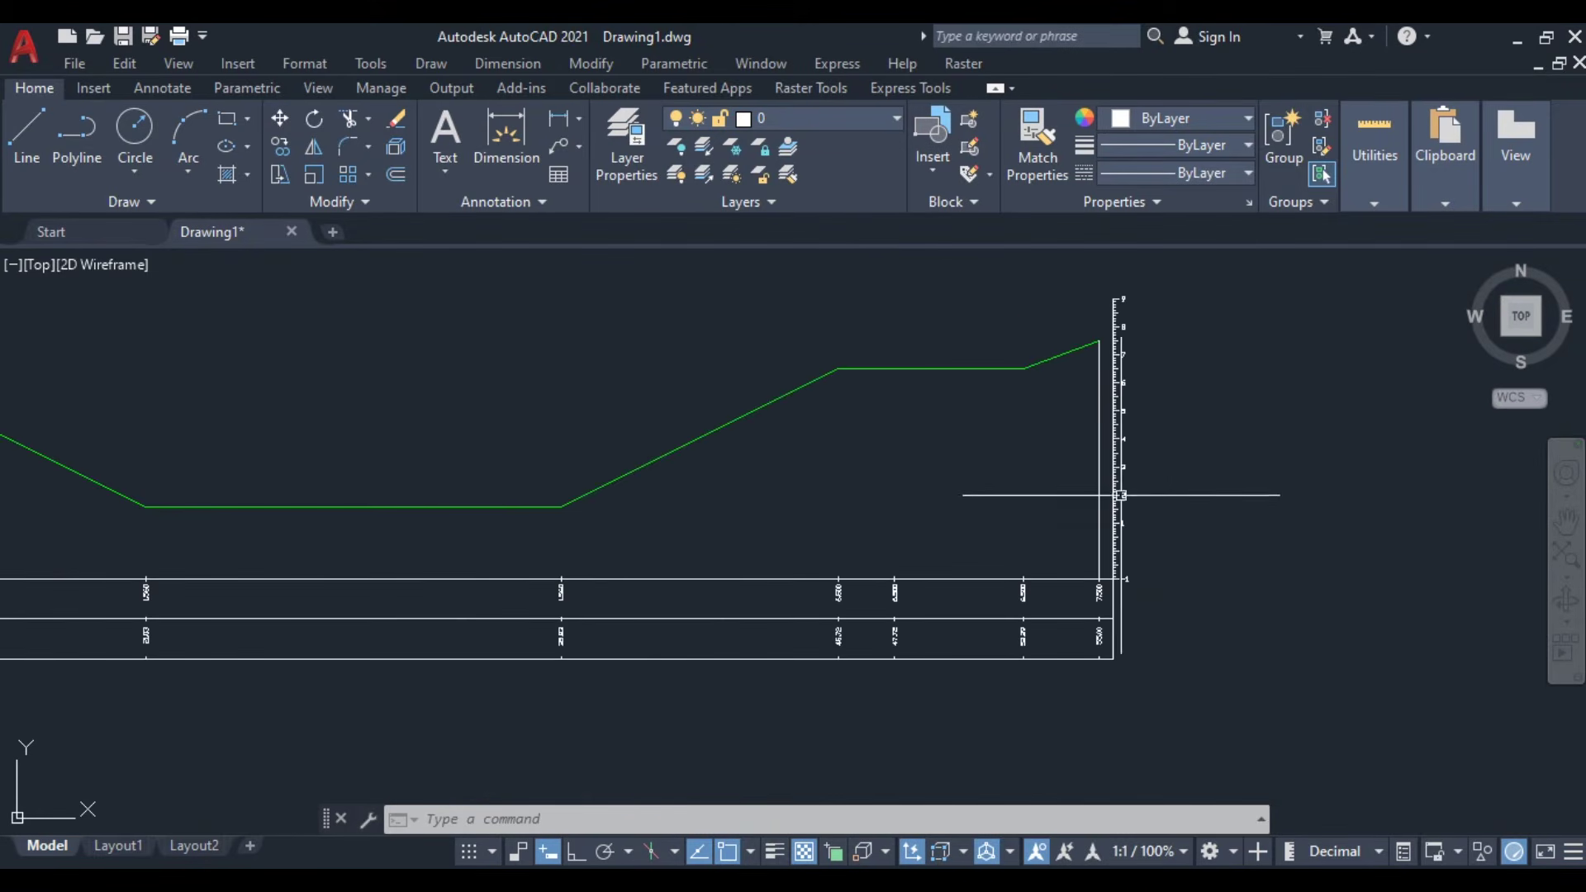
pyautogui.click(1092, 266)
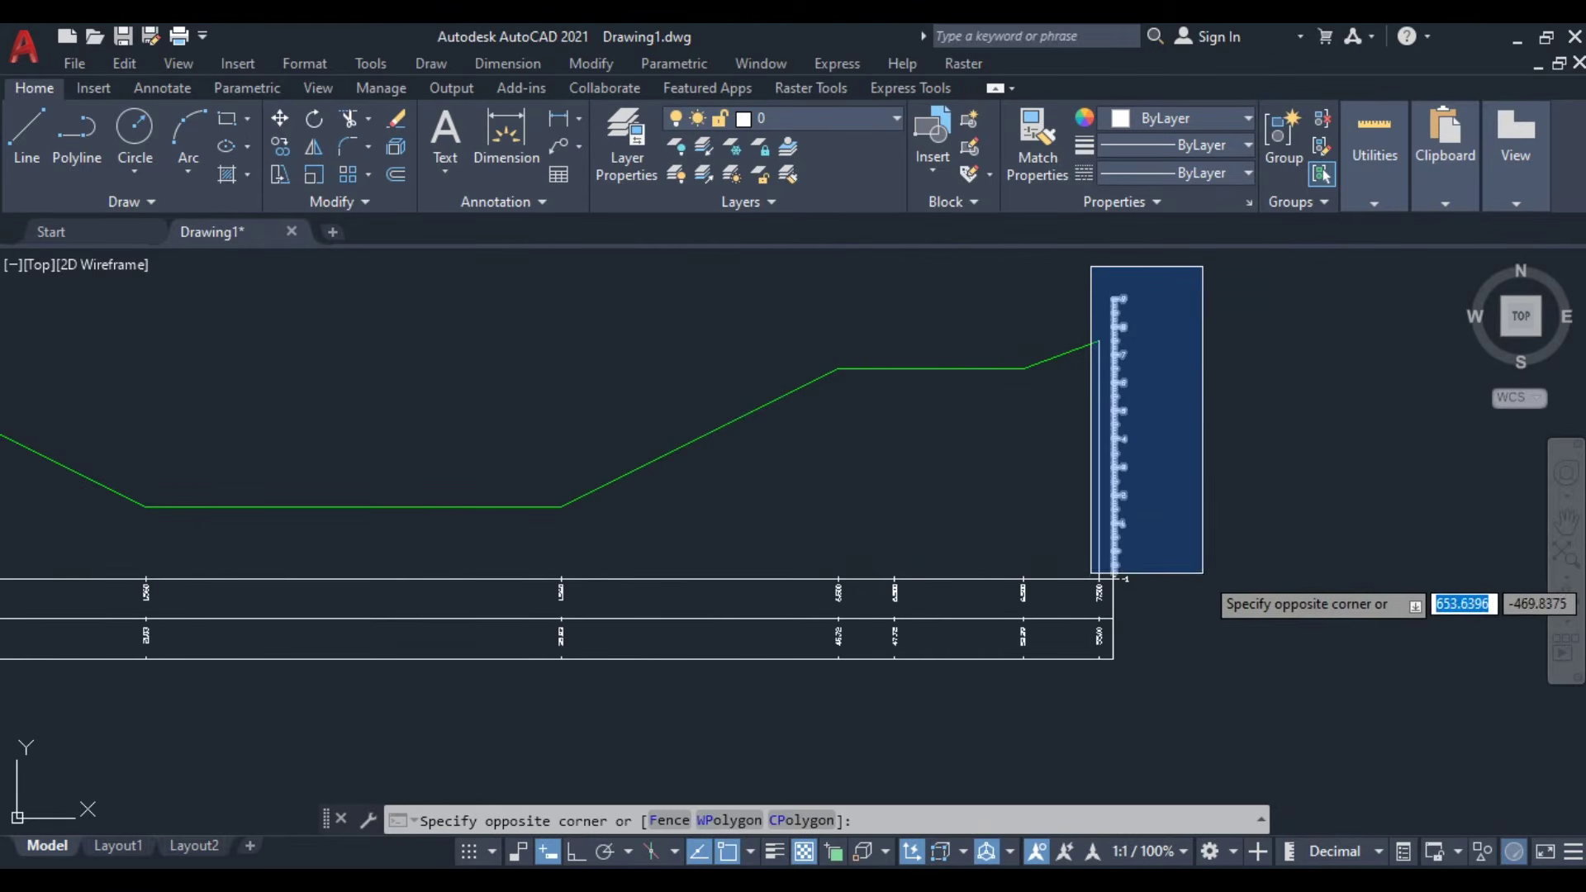
pyautogui.click(1203, 573)
pyautogui.press('Delete')
# - Erase the leftover scale tick and -1 label above the right end of the lower cross section's table
pyautogui.scroll(4, 1073, 595)
pyautogui.scroll(-1, 1261, 443)
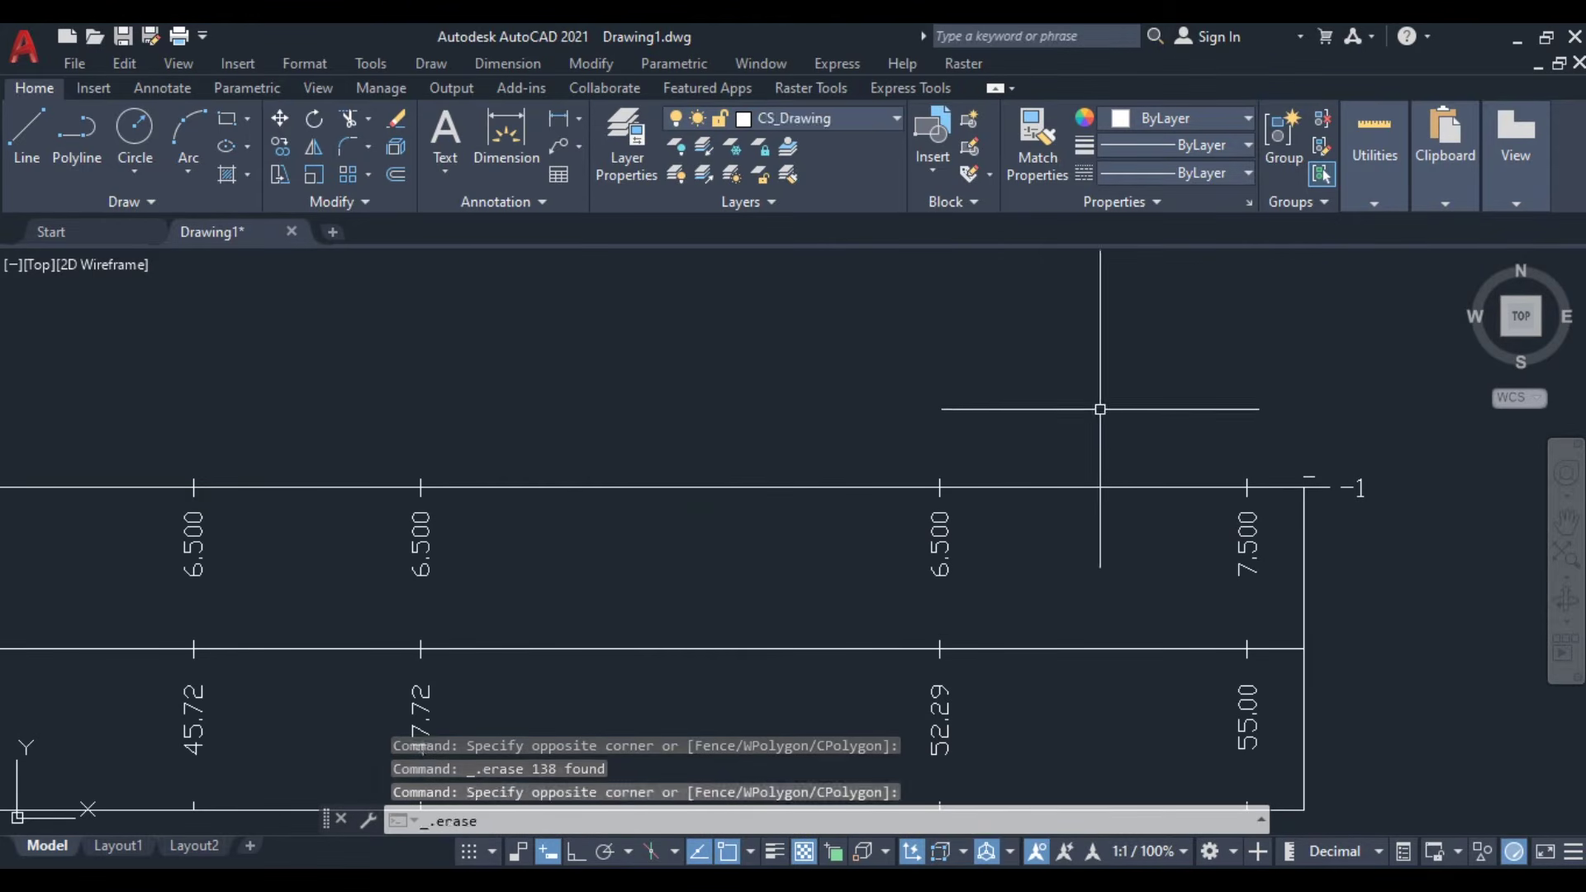
pyautogui.click(1278, 434)
pyautogui.click(1355, 497)
pyautogui.press('Delete')
pyautogui.click(1367, 456)
pyautogui.click(1331, 543)
pyautogui.press('Delete')
# - Erase the level scale's ticks and numbers at the left end of the lower cross section
pyautogui.scroll(-6, 1345, 530)
pyautogui.moveTo(713, 440); pyautogui.dragTo(1201, 558, button='middle')
pyautogui.scroll(-2, 1194, 562)
pyautogui.scroll(2, 570, 461)
pyautogui.moveTo(636, 567); pyautogui.dragTo(591, 471, button='middle')
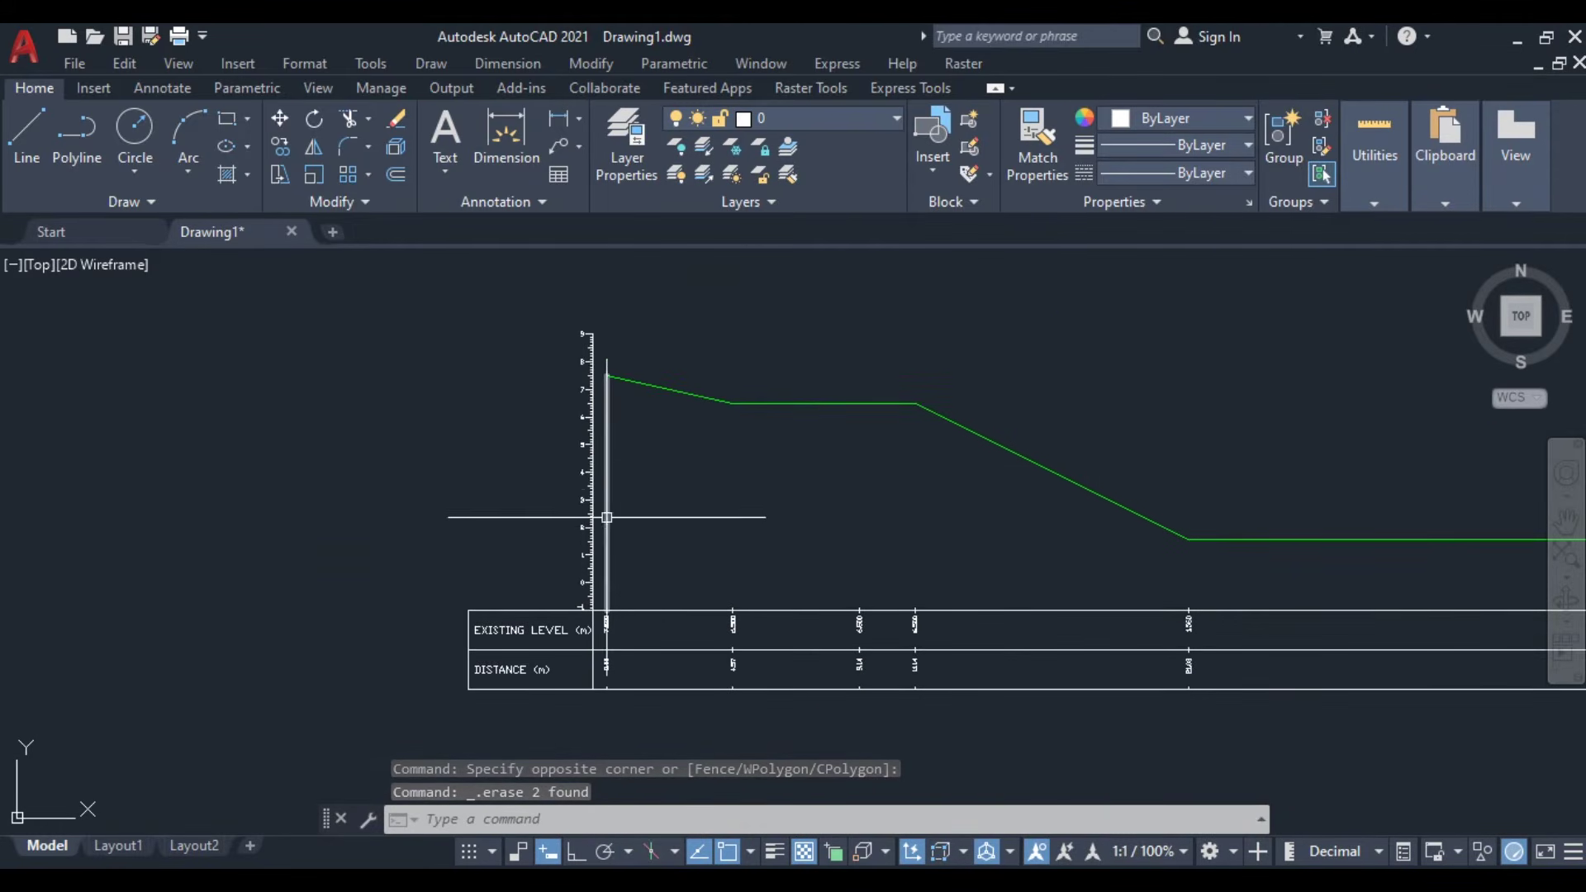
pyautogui.click(557, 284)
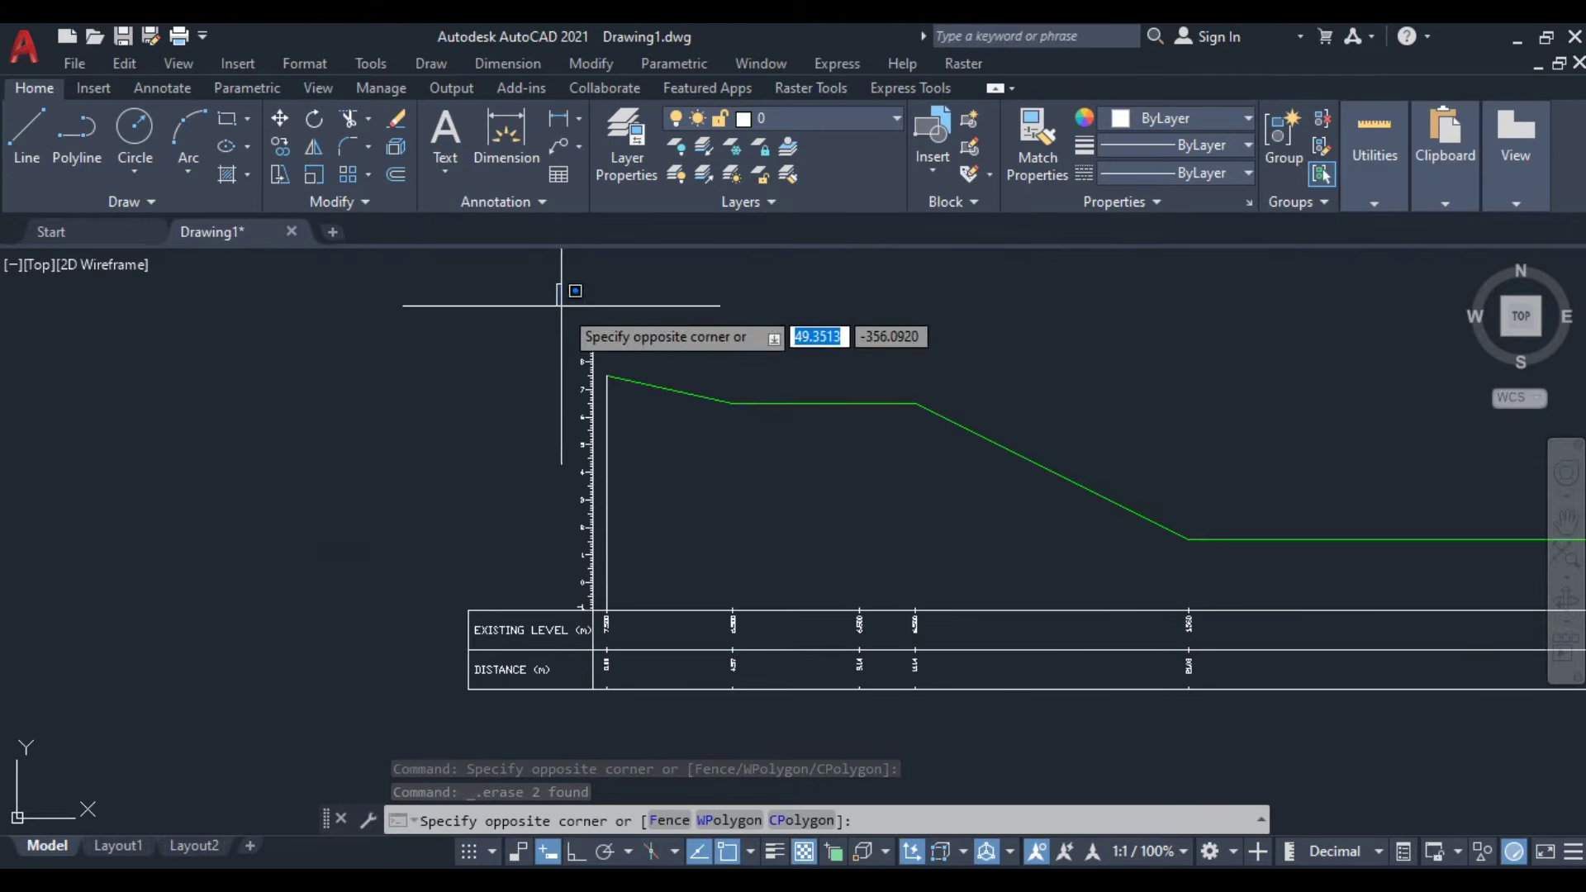
pyautogui.click(643, 588)
pyautogui.press('Delete')
# - Erase the leftover ticks, axis line and -1 label at the lower section's left end, plus the vertical line above its first level value
pyautogui.scroll(5, 549, 494)
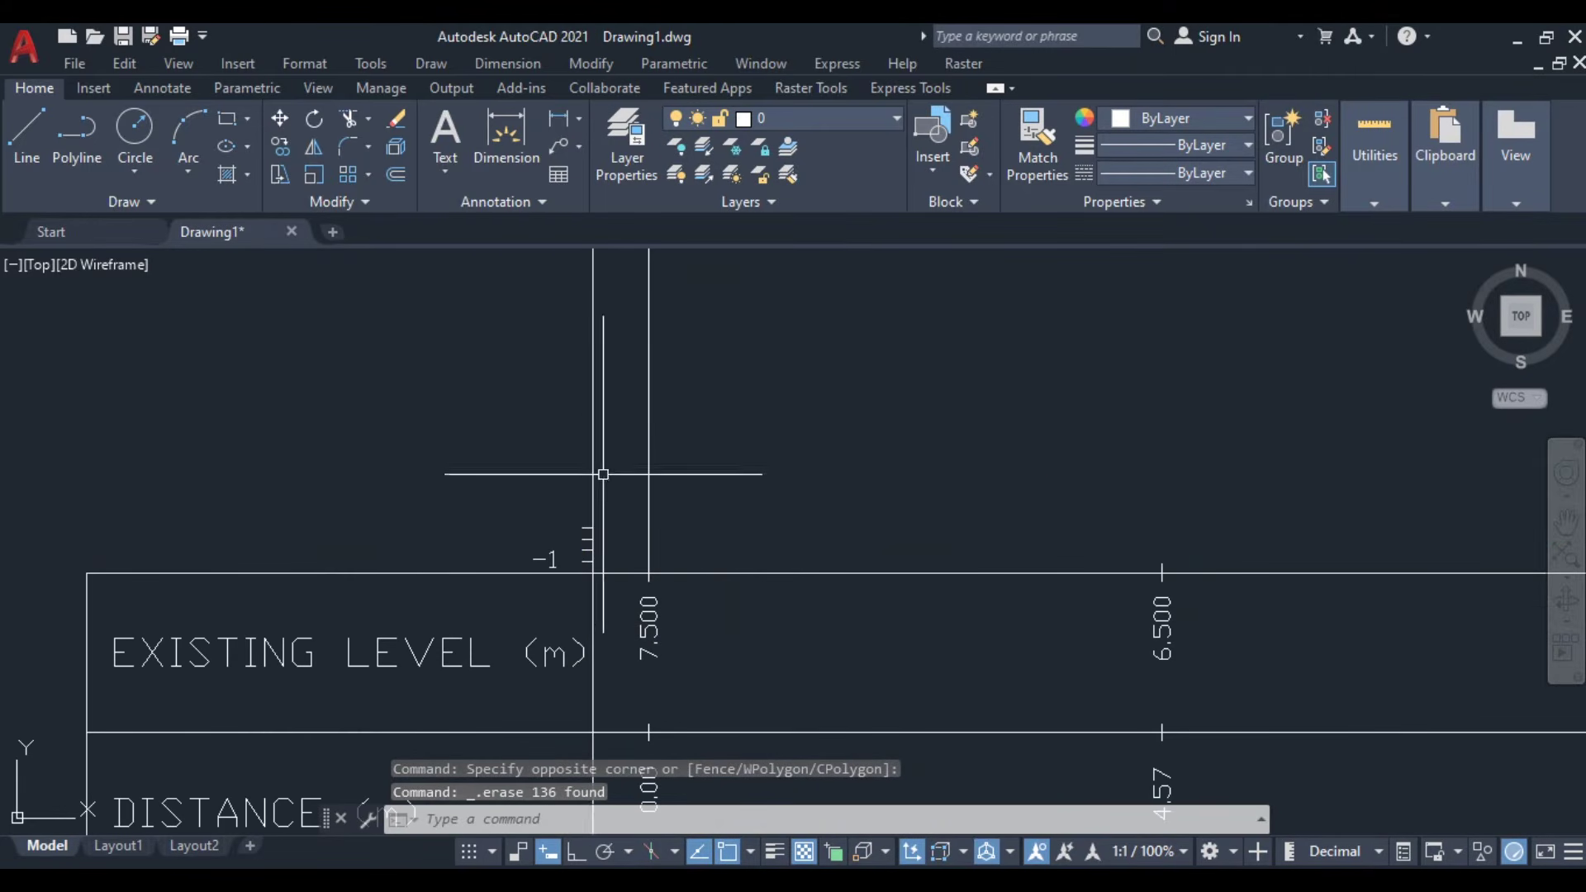
pyautogui.click(630, 478)
pyautogui.click(533, 567)
pyautogui.press('Delete')
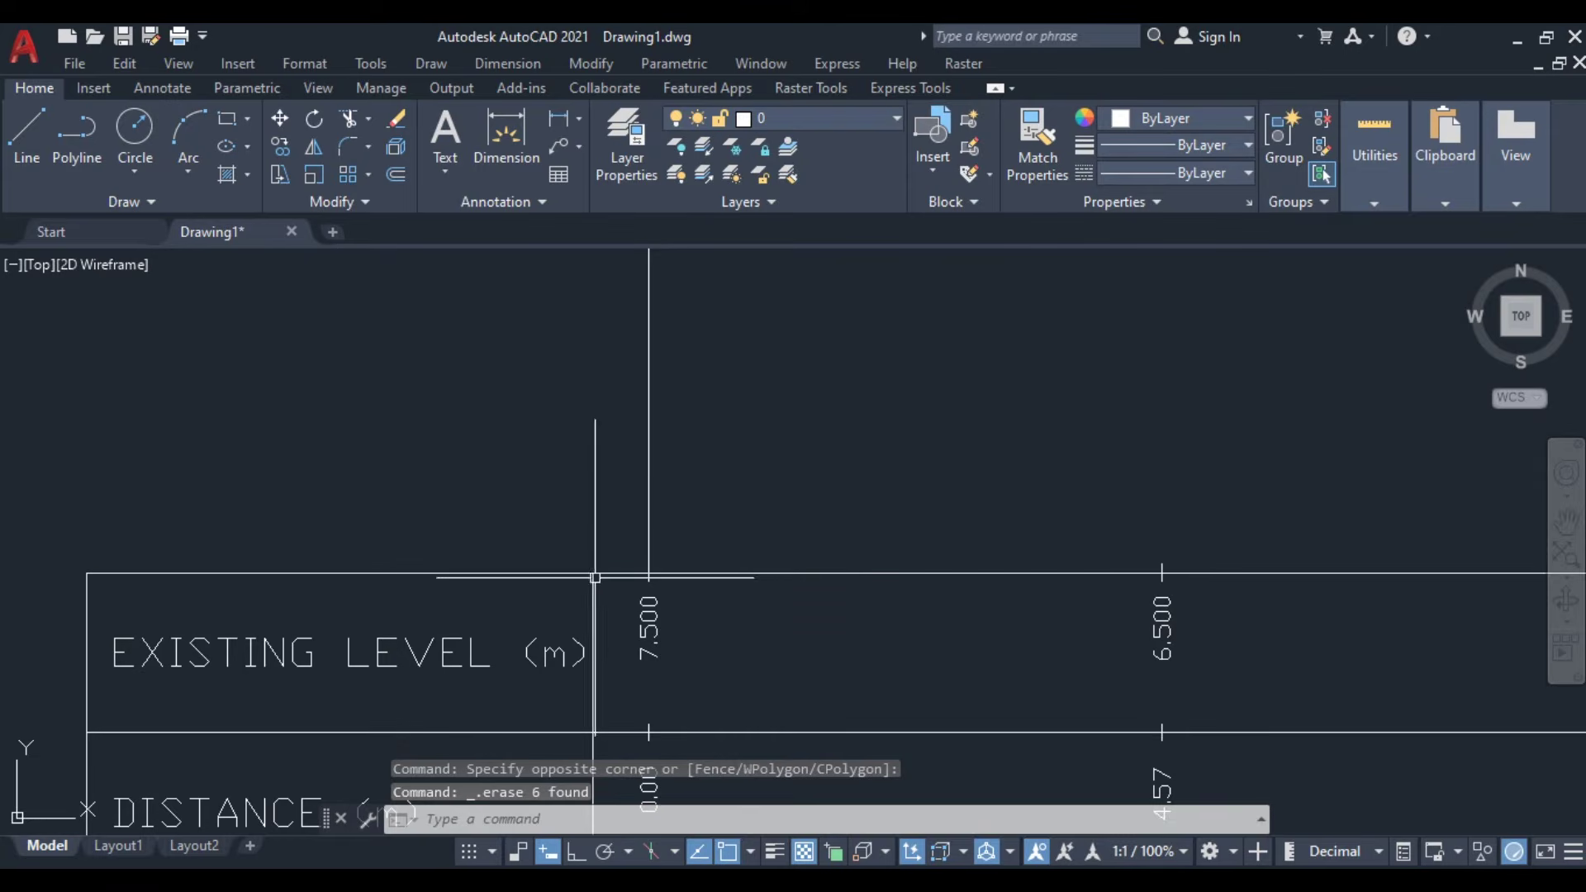
pyautogui.click(678, 427)
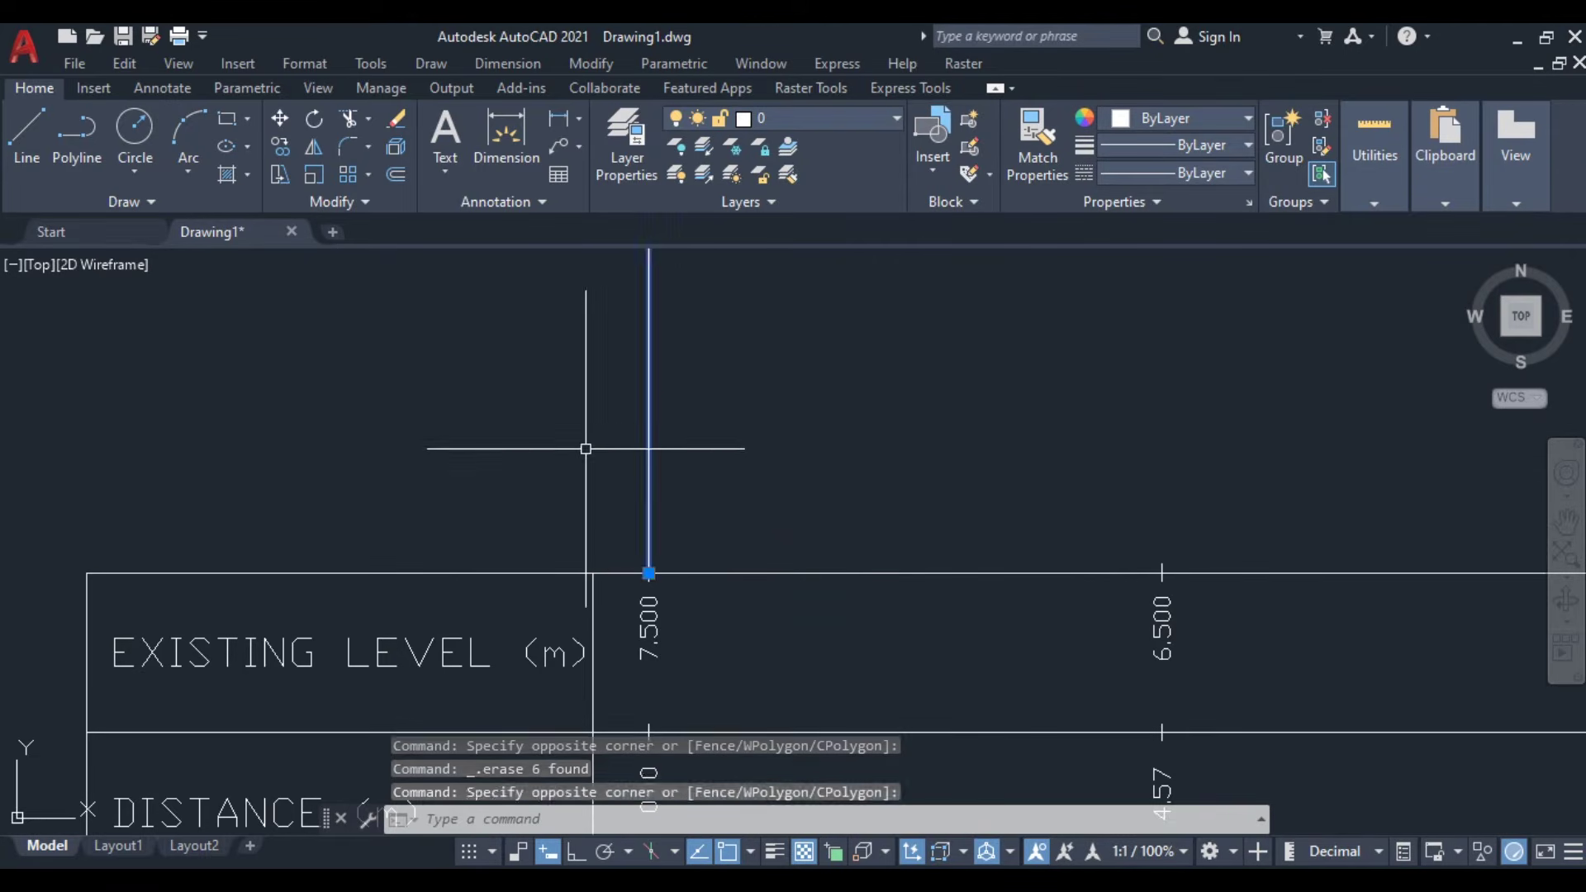
pyautogui.click(591, 439)
pyautogui.press('Delete')
pyautogui.scroll(-4, 613, 471)
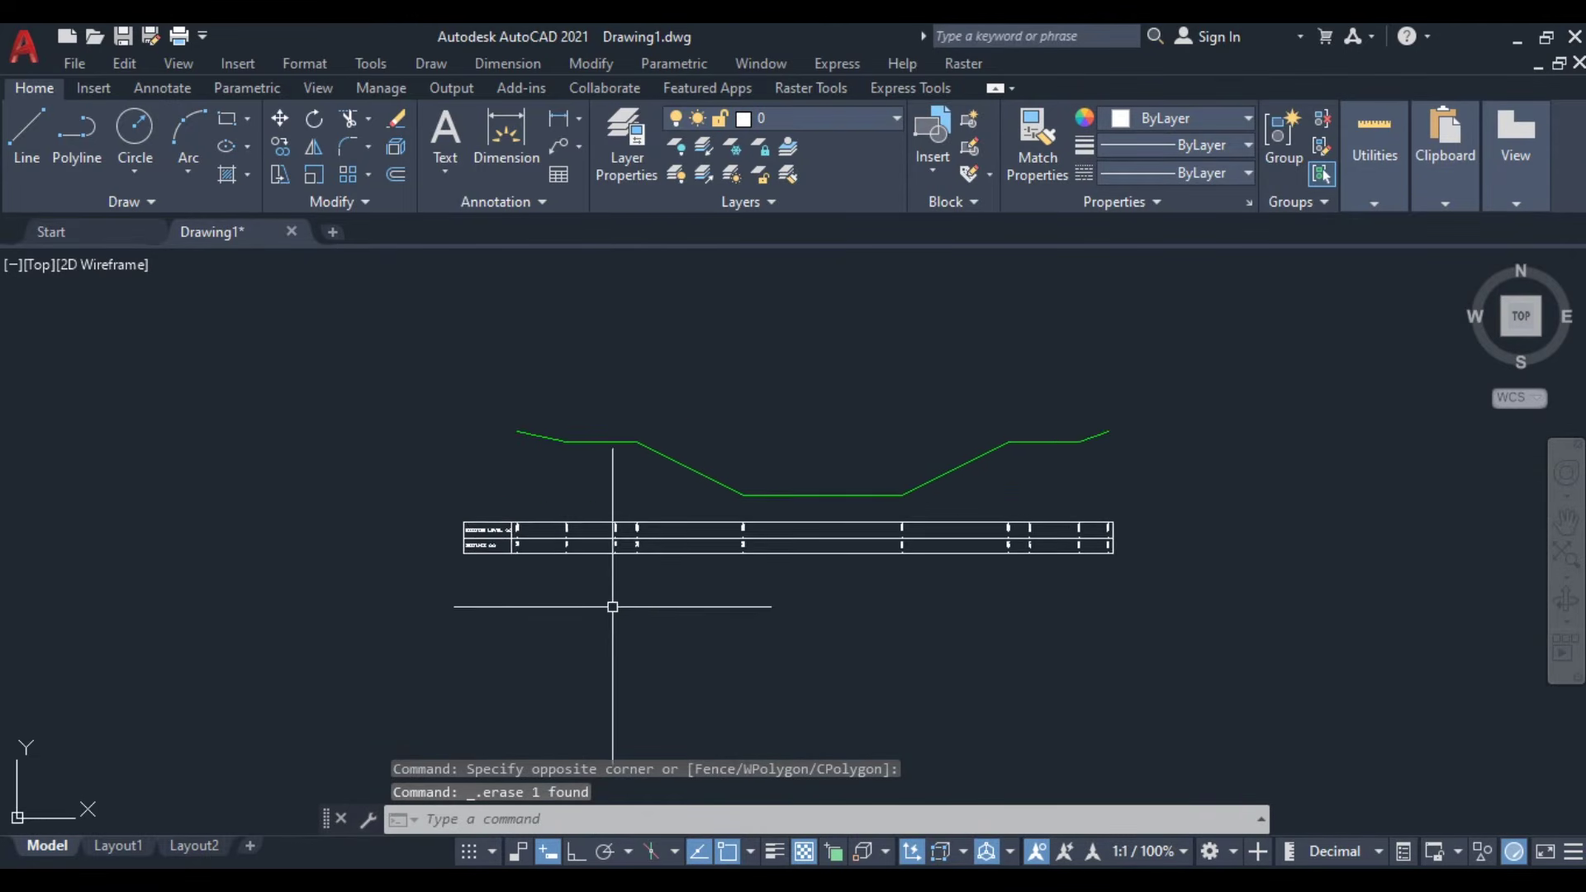
# - Compare the upper and lower cross sections and inspect the starting corner of the upper section's table
pyautogui.moveTo(586, 516); pyautogui.dragTo(519, 644, button='middle')
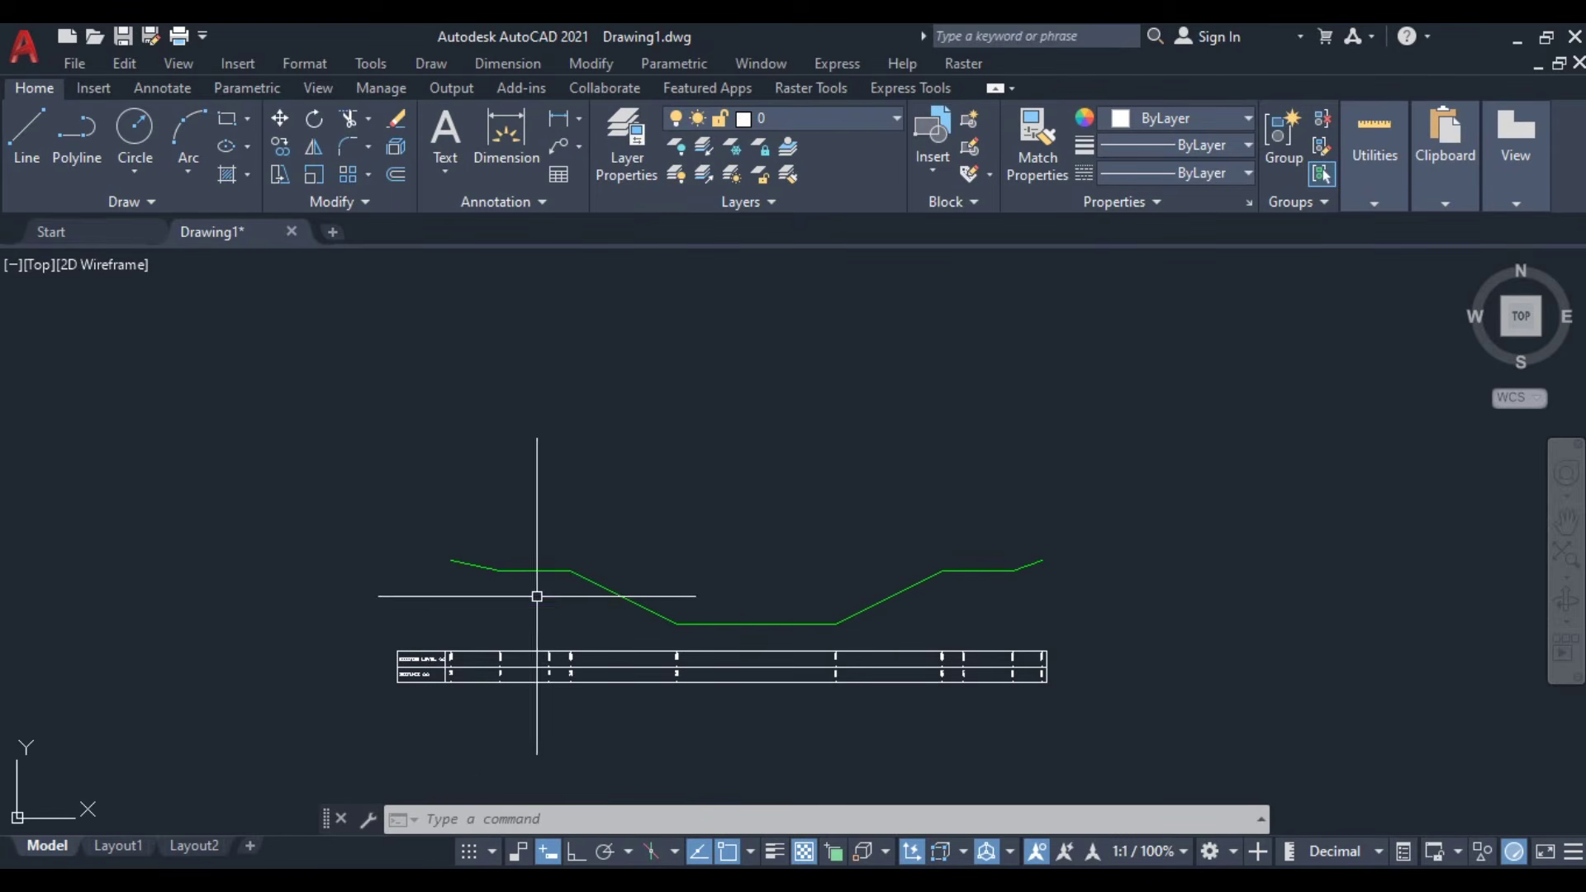
pyautogui.scroll(-4, 645, 645)
pyautogui.scroll(4, 615, 479)
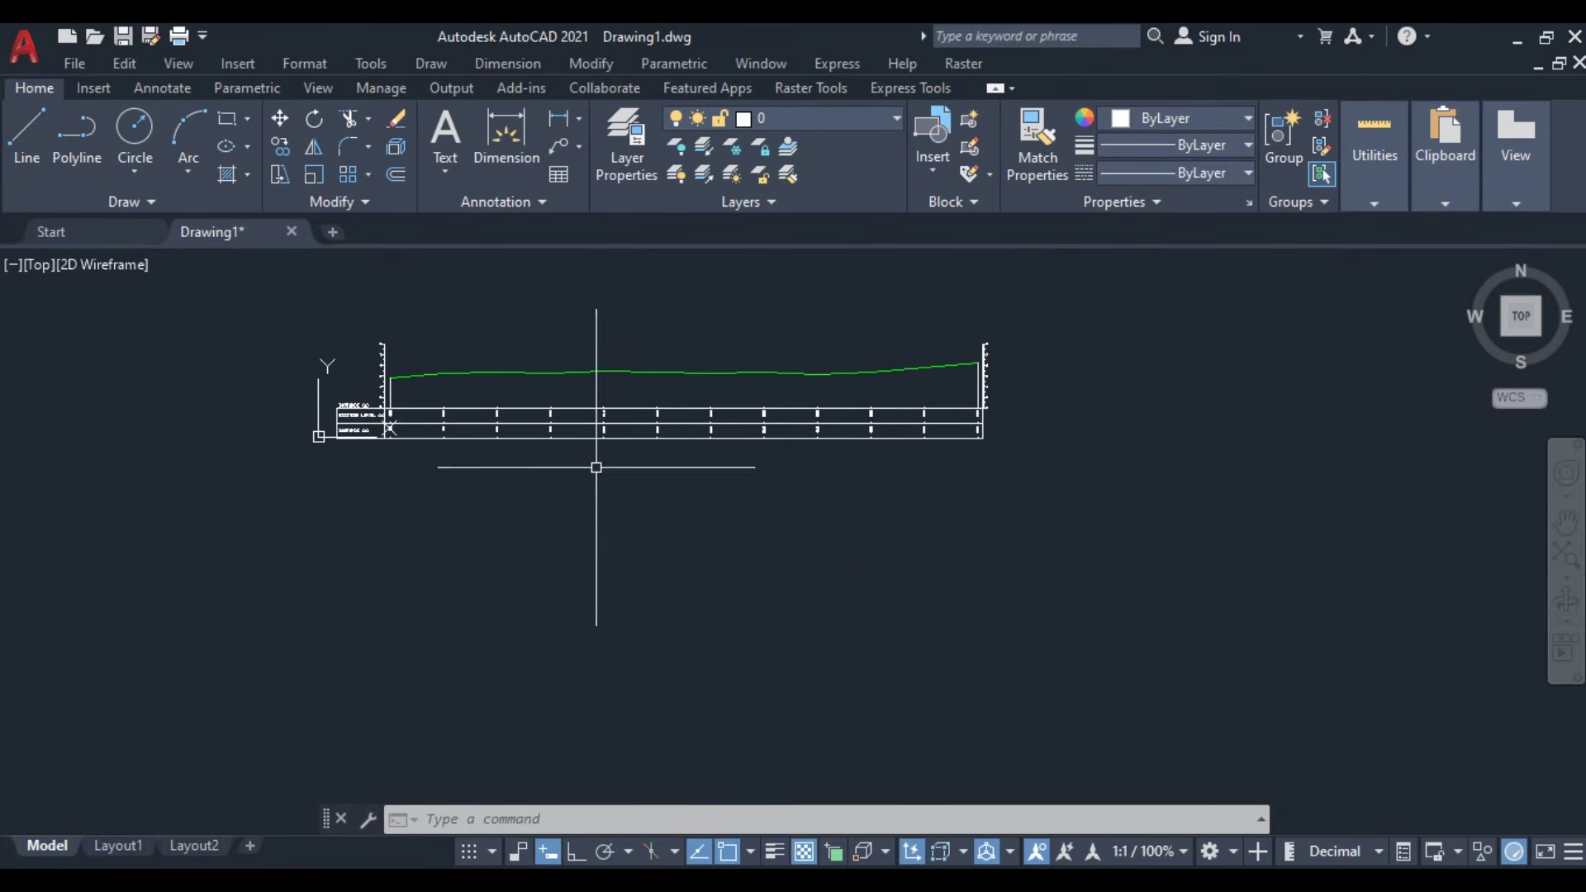
pyautogui.scroll(-3, 601, 428)
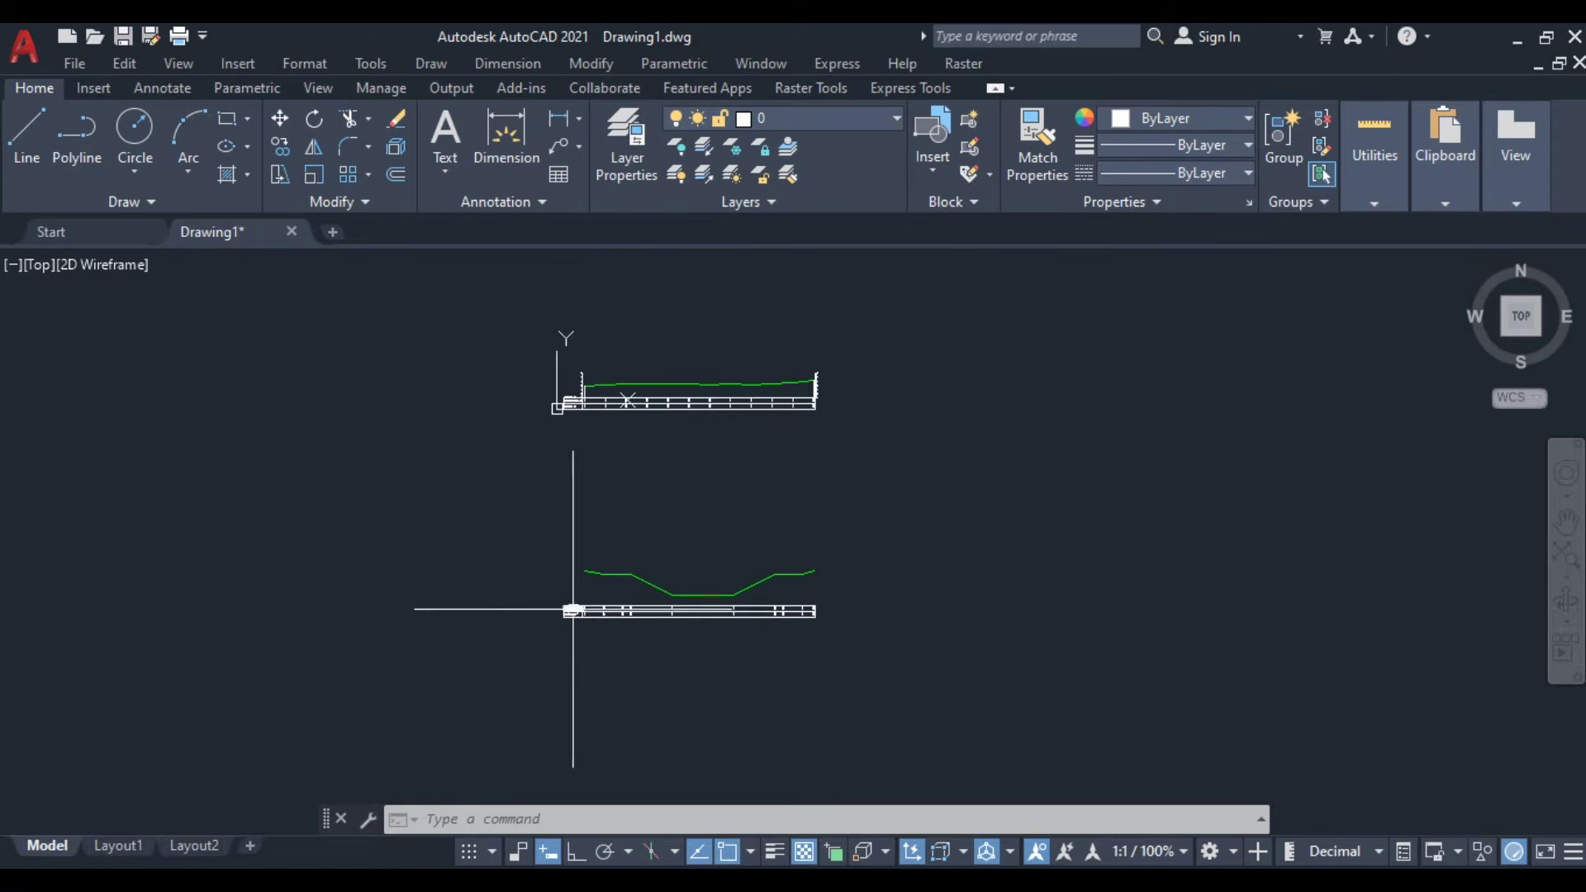
pyautogui.scroll(6, 578, 430)
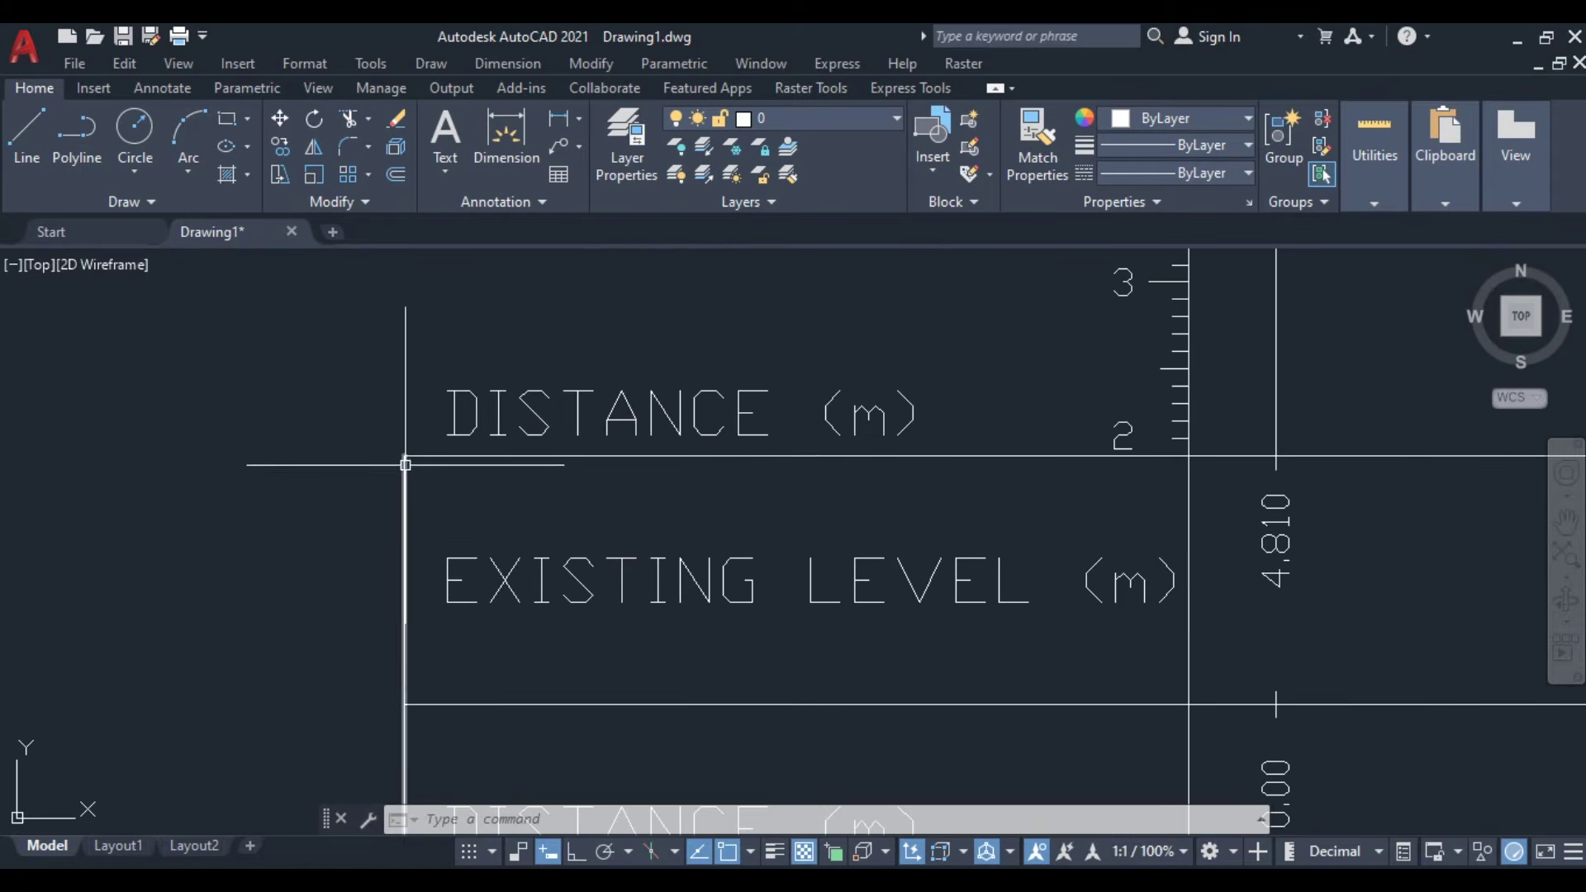
pyautogui.scroll(-2, 405, 479)
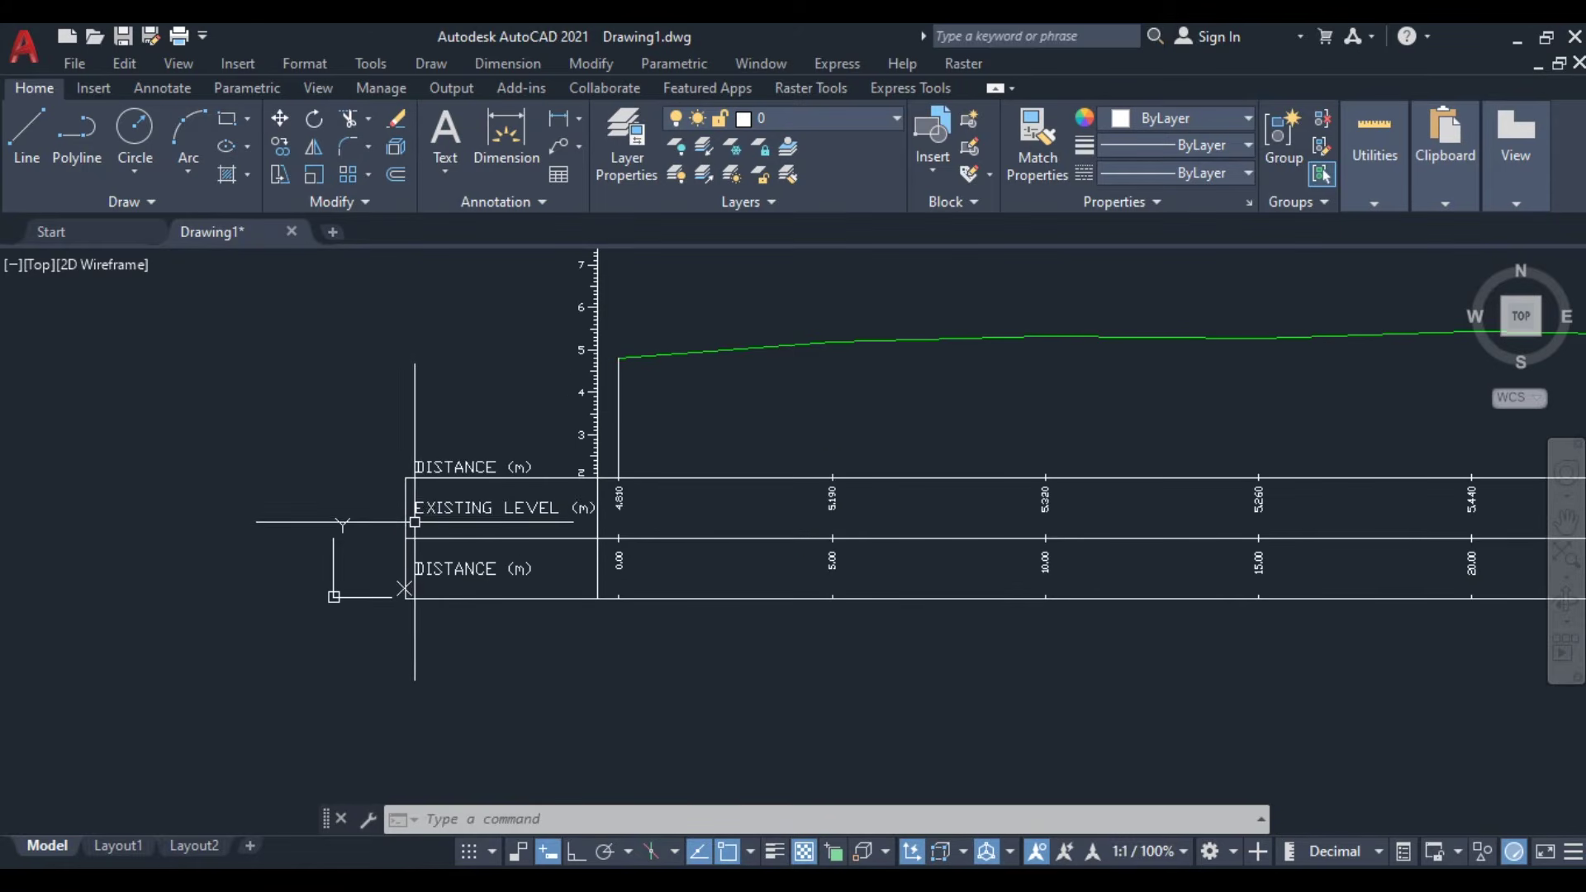
pyautogui.scroll(-3, 427, 524)
pyautogui.moveTo(799, 546); pyautogui.dragTo(593, 547, button='middle')
pyautogui.scroll(-5, 645, 512)
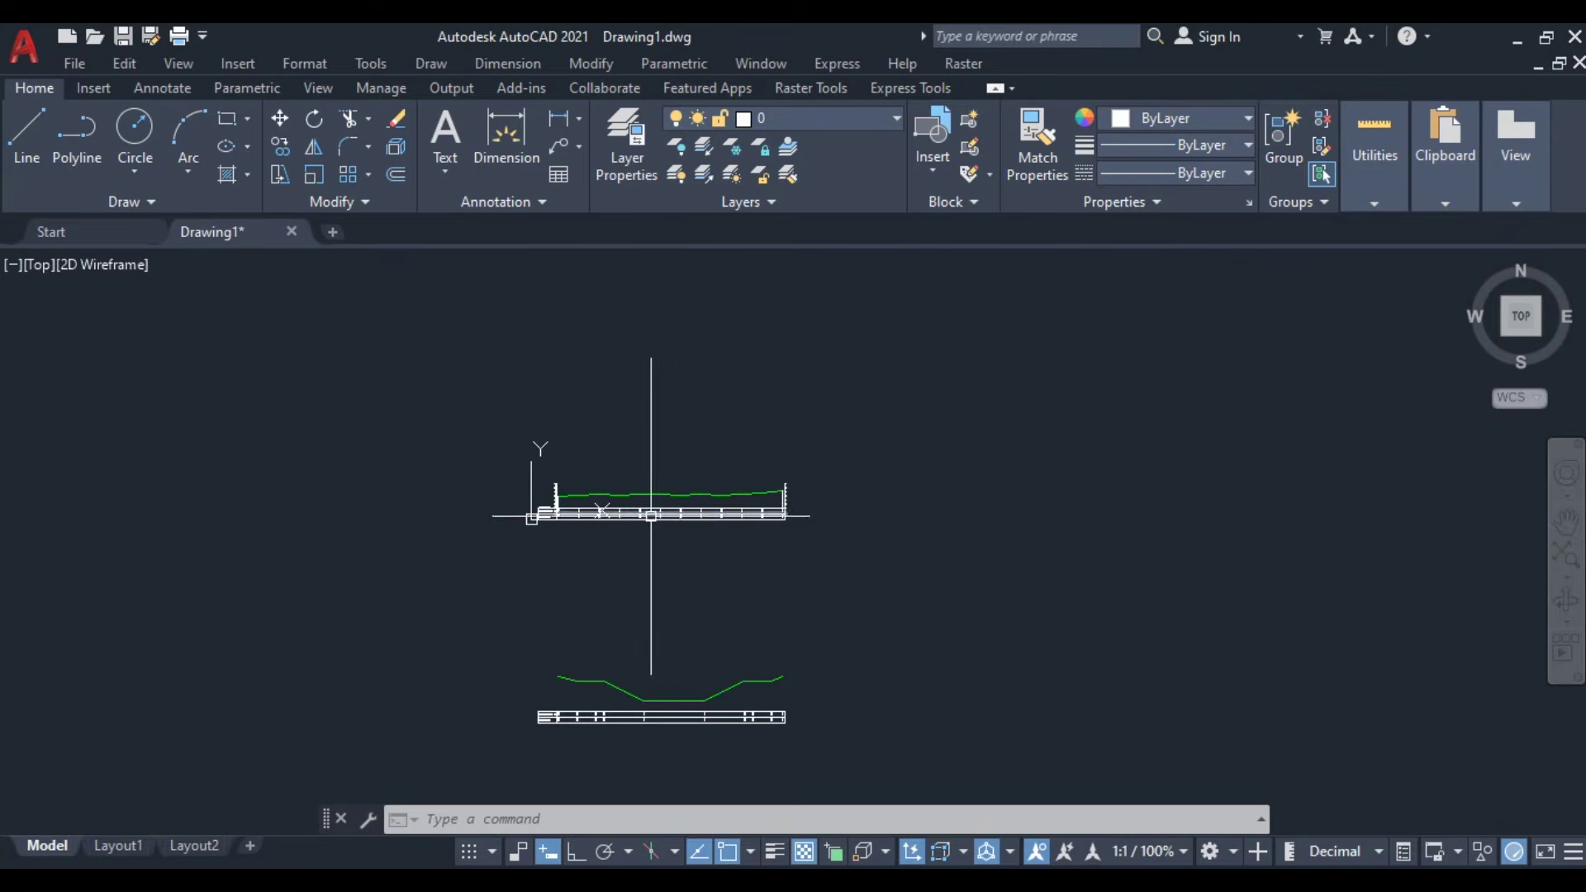
pyautogui.scroll(5, 545, 737)
pyautogui.scroll(-4, 541, 711)
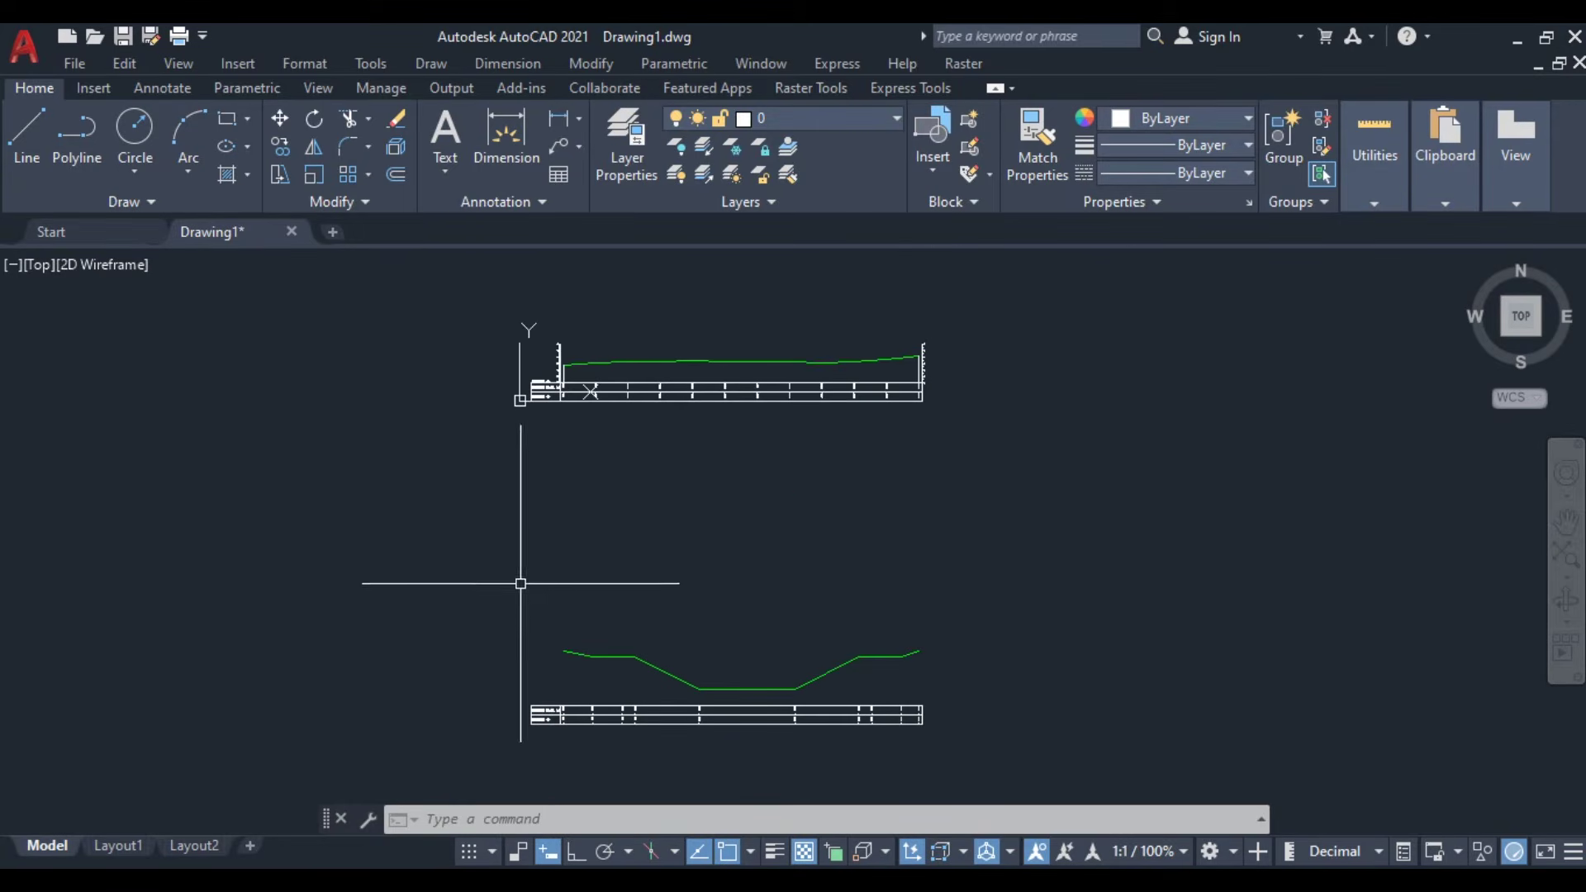
# - Copy the lower cross section's green profile line onto the upper section, using the top-left corners of both tables as reference points
pyautogui.scroll(2, 582, 694)
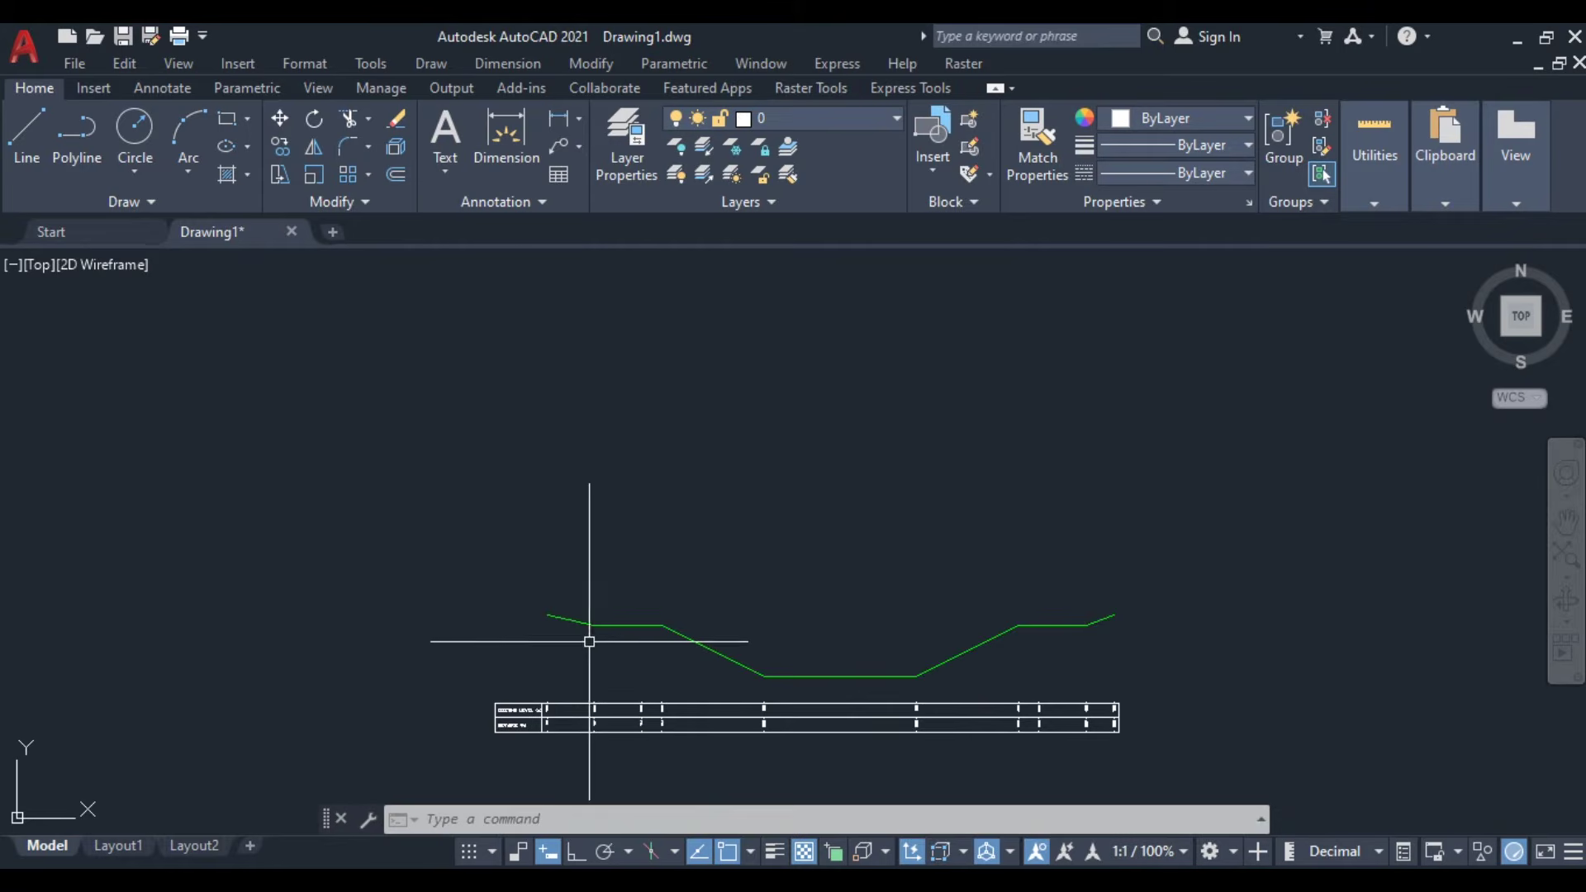
pyautogui.click(624, 623)
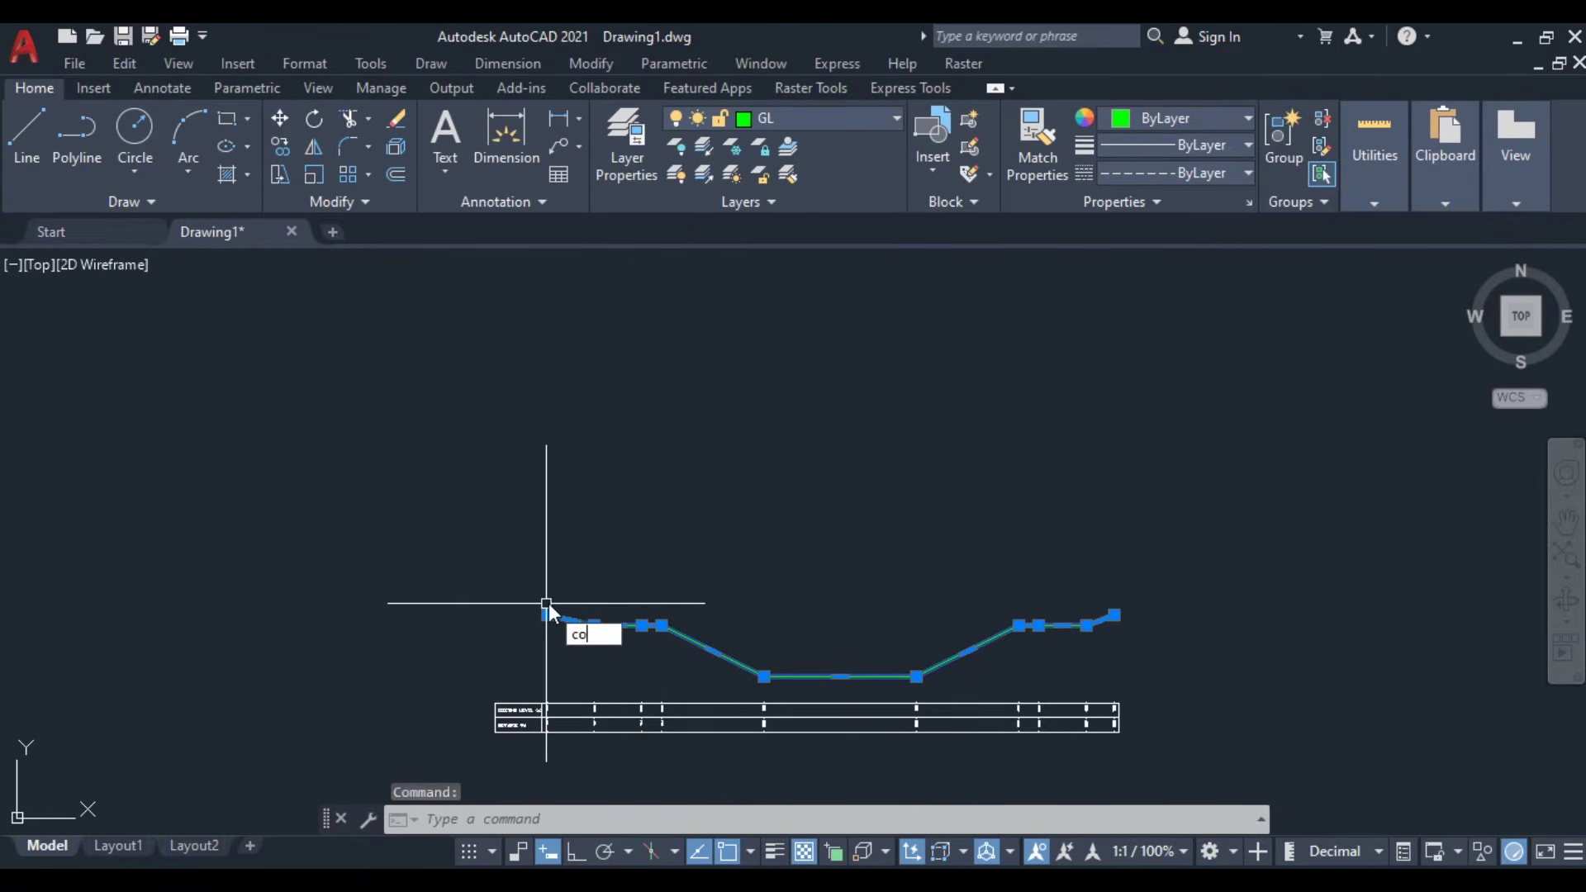
pyautogui.press('Return')
pyautogui.scroll(5, 529, 644)
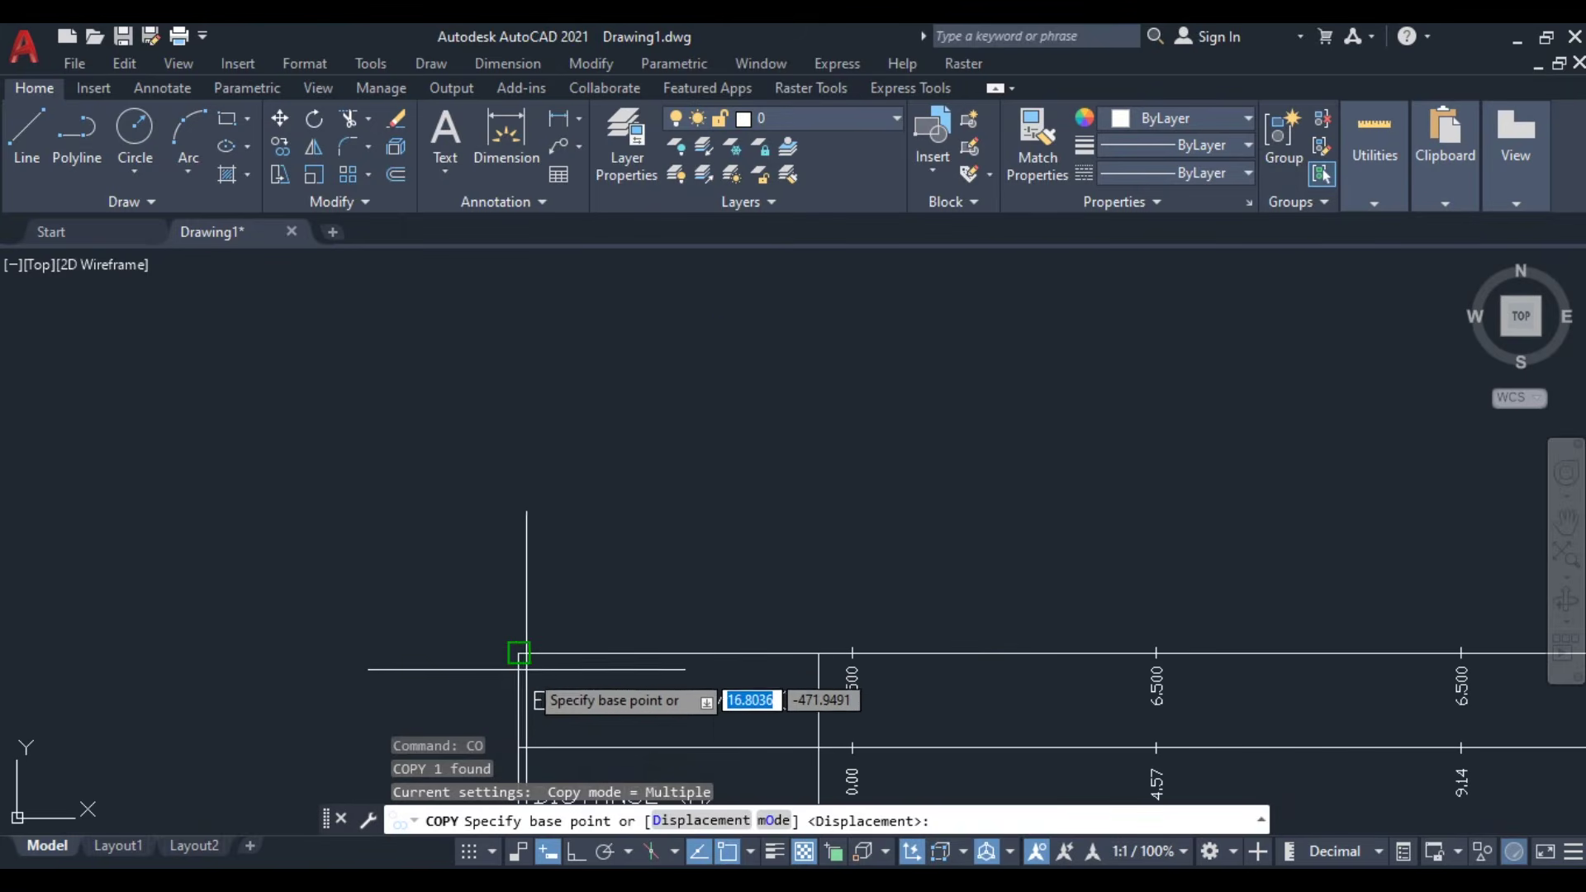
pyautogui.click(519, 653)
pyautogui.scroll(-4, 550, 638)
pyautogui.scroll(3, 595, 644)
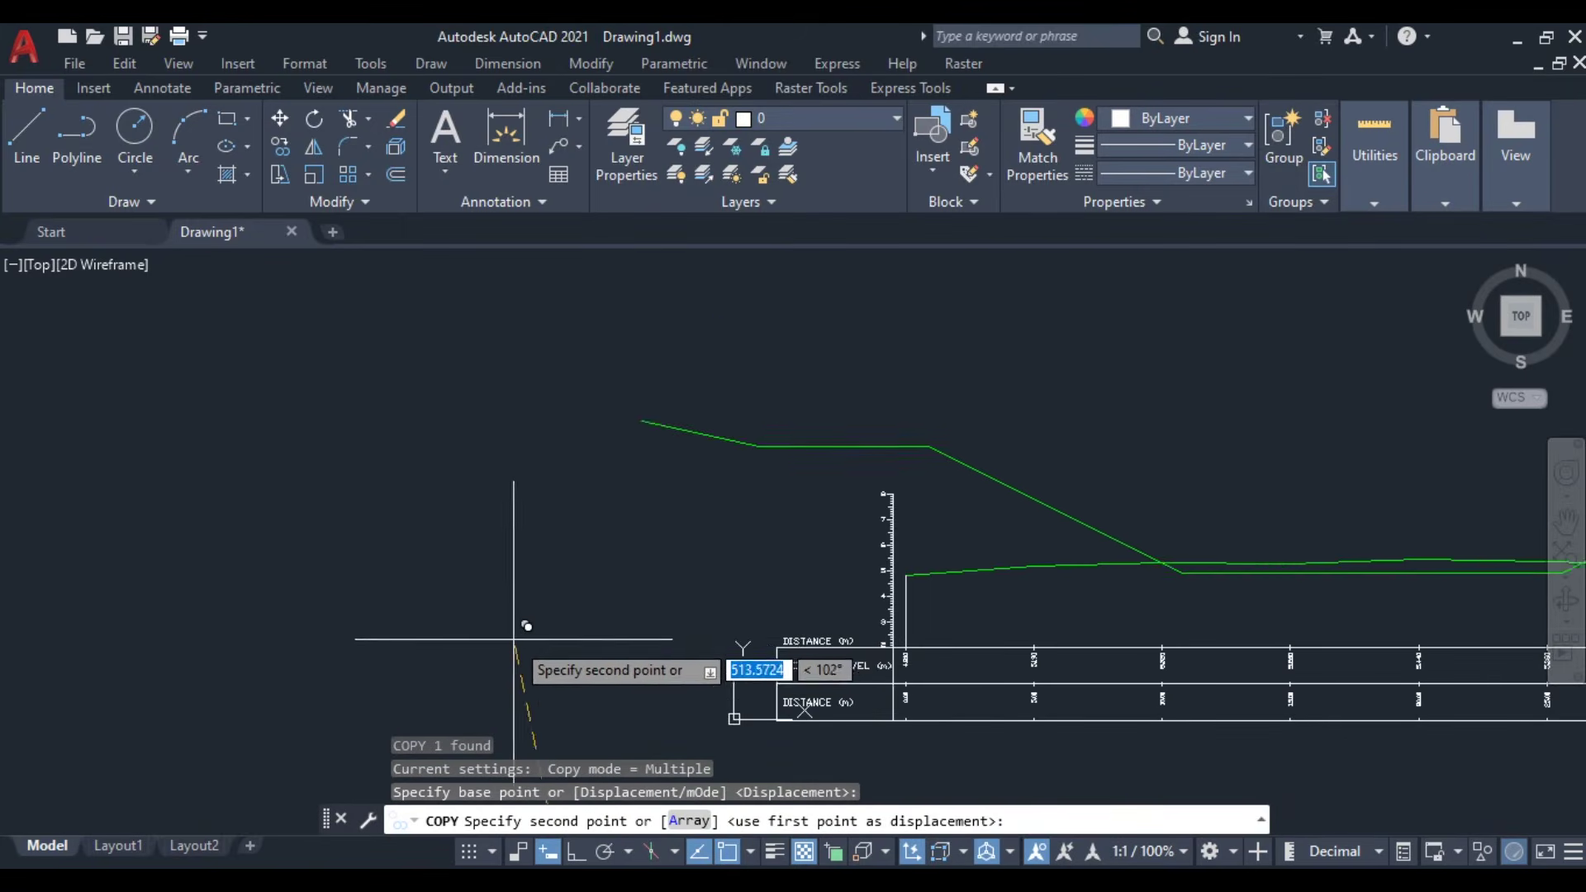
pyautogui.scroll(8, 792, 678)
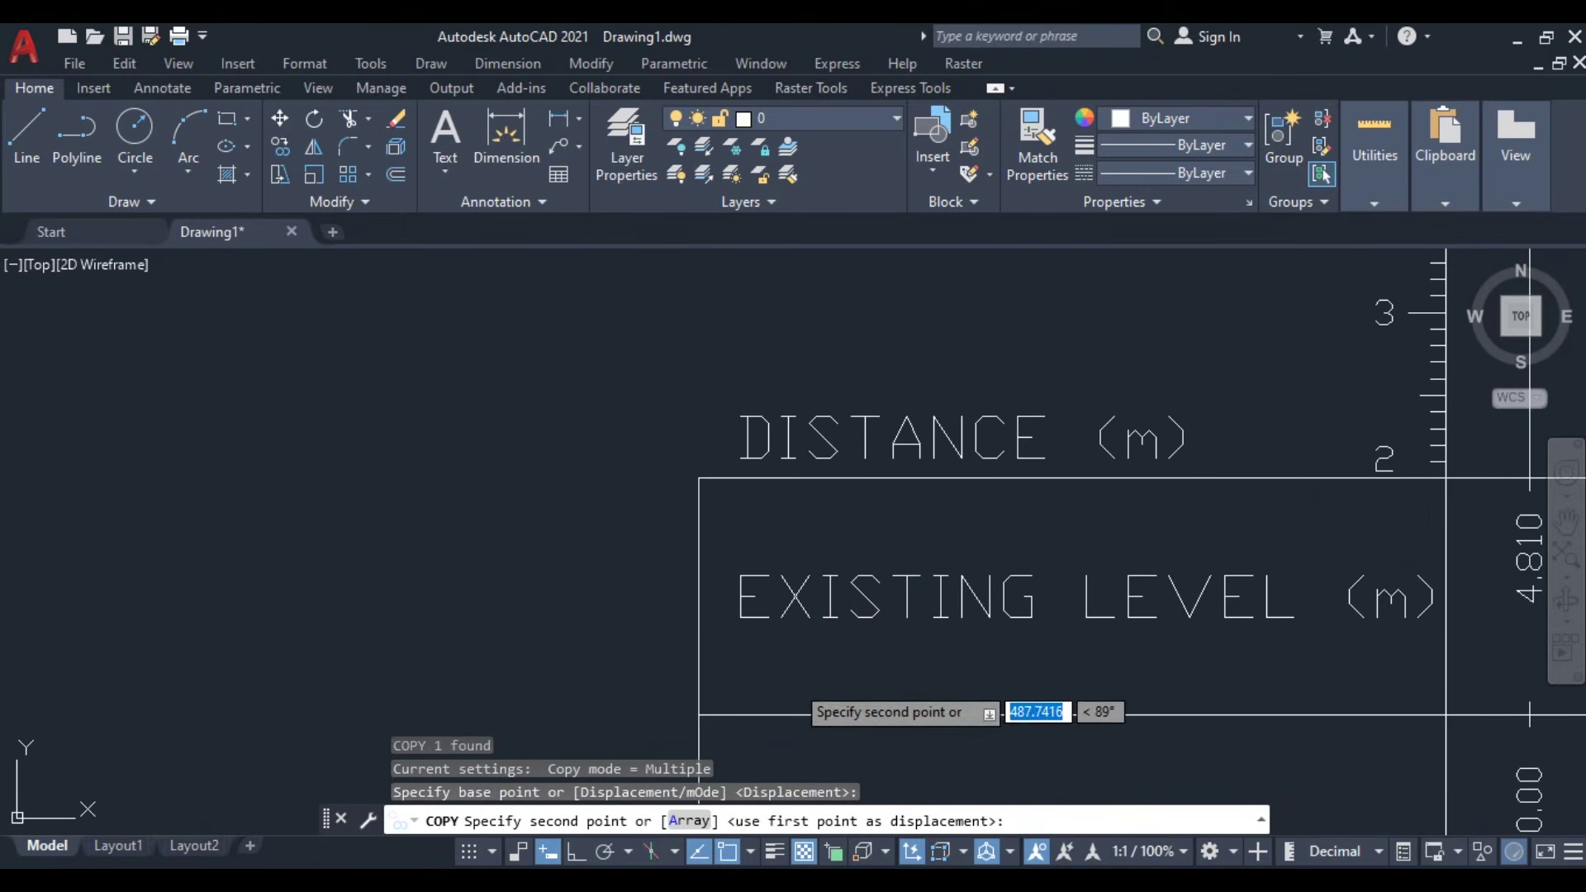
pyautogui.click(699, 477)
pyautogui.scroll(-5, 684, 514)
pyautogui.press('Return')
# - Examine the overlaid profiles on the upper cross section and compare them with the lower section and its table
pyautogui.scroll(-3, 592, 641)
pyautogui.moveTo(637, 577); pyautogui.dragTo(724, 451, button='middle')
pyautogui.scroll(6, 667, 532)
pyautogui.scroll(-6, 591, 556)
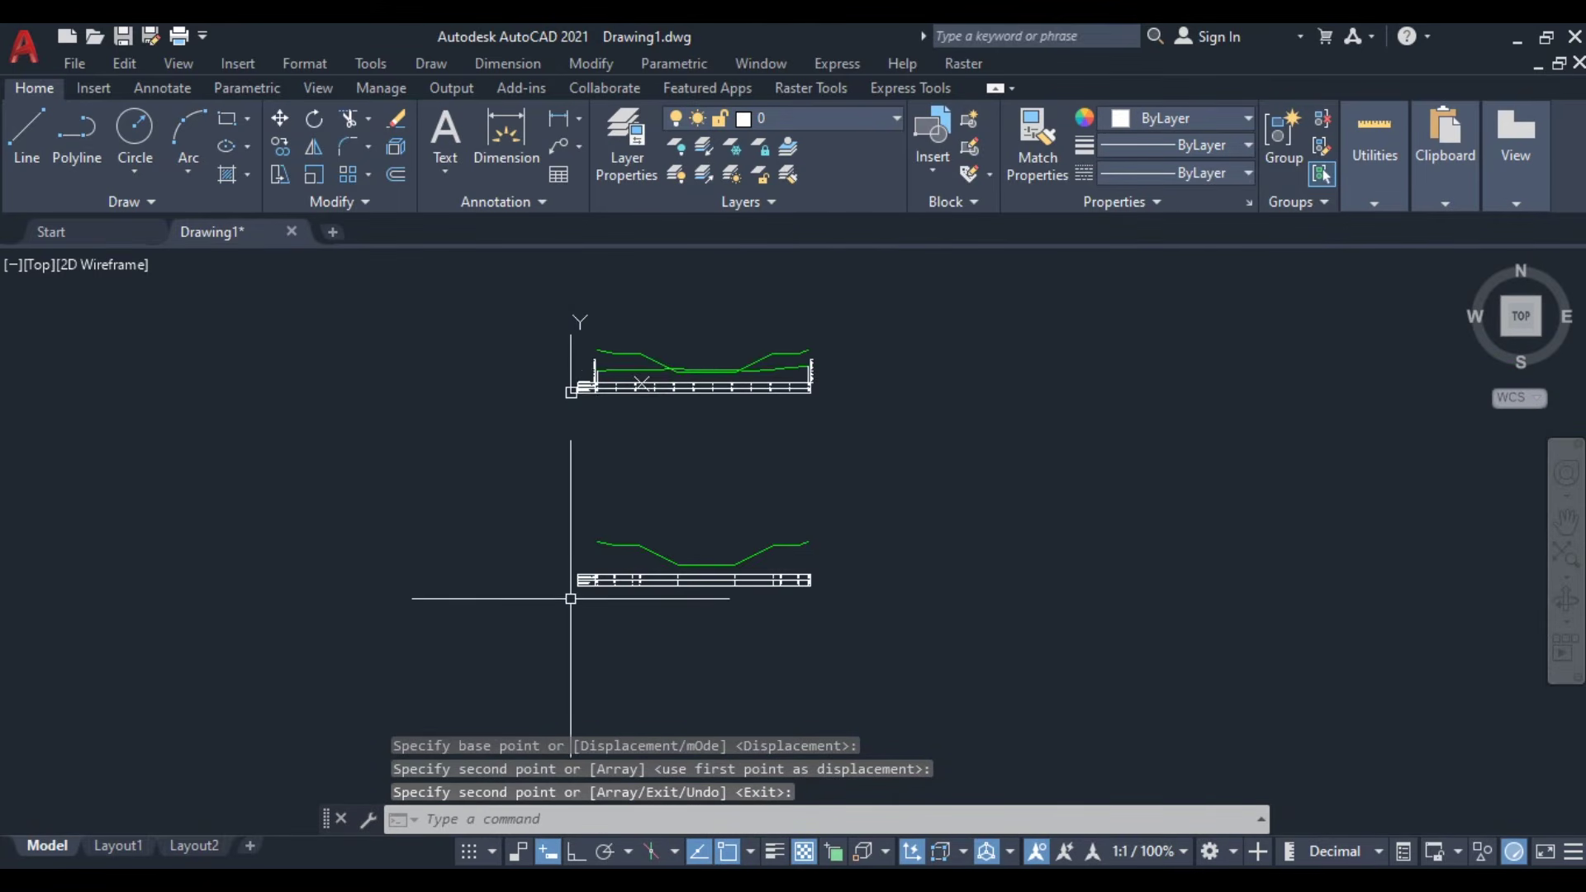
pyautogui.scroll(6, 576, 364)
pyautogui.scroll(-3, 566, 396)
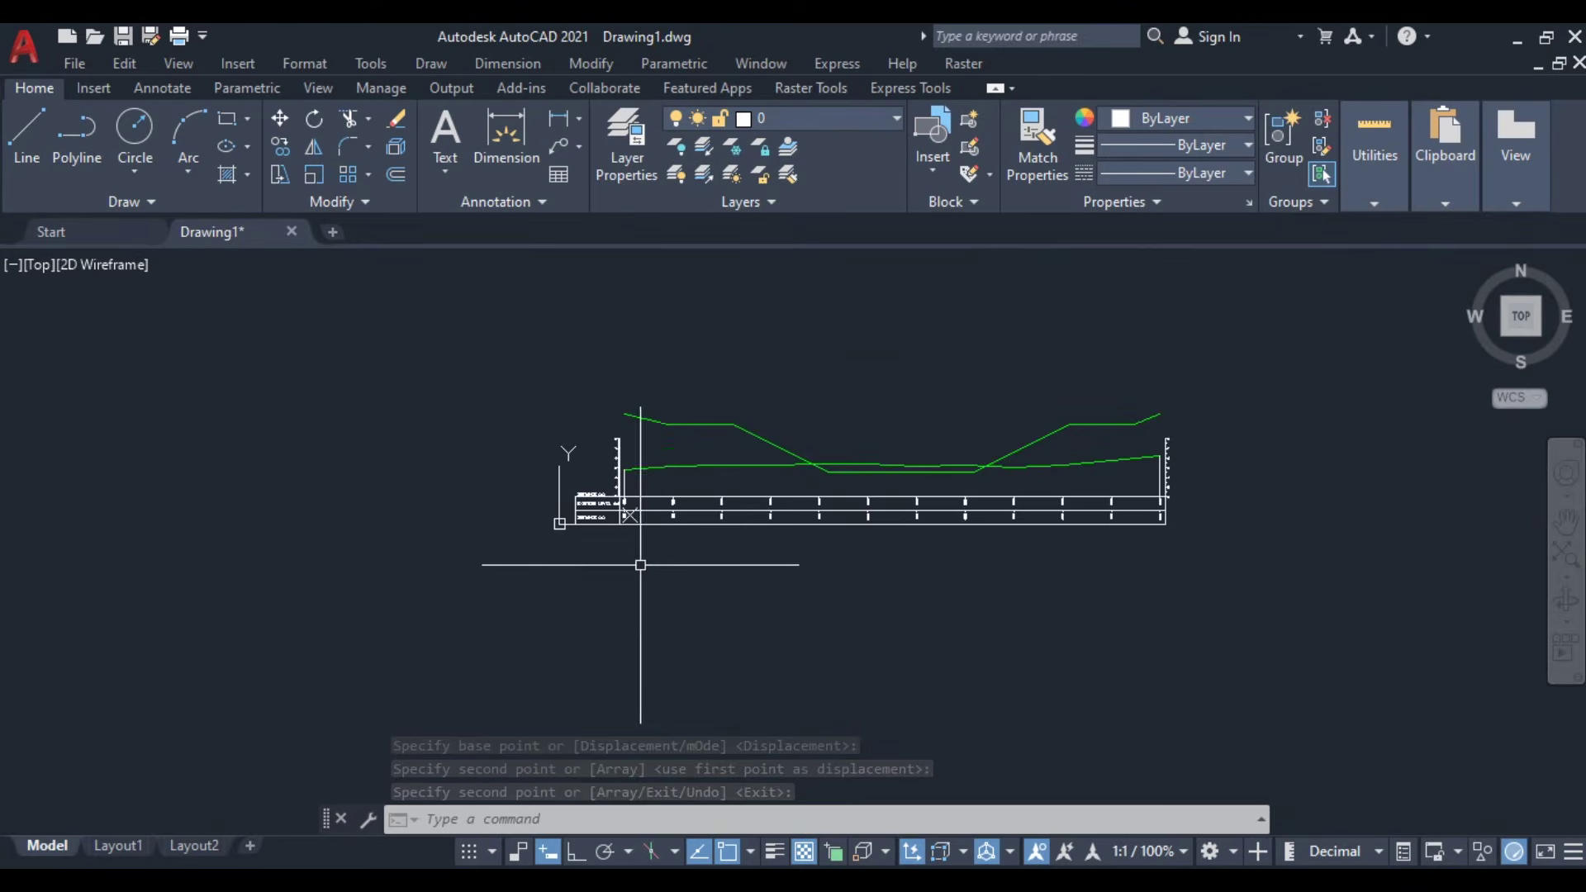
pyautogui.scroll(-2, 698, 575)
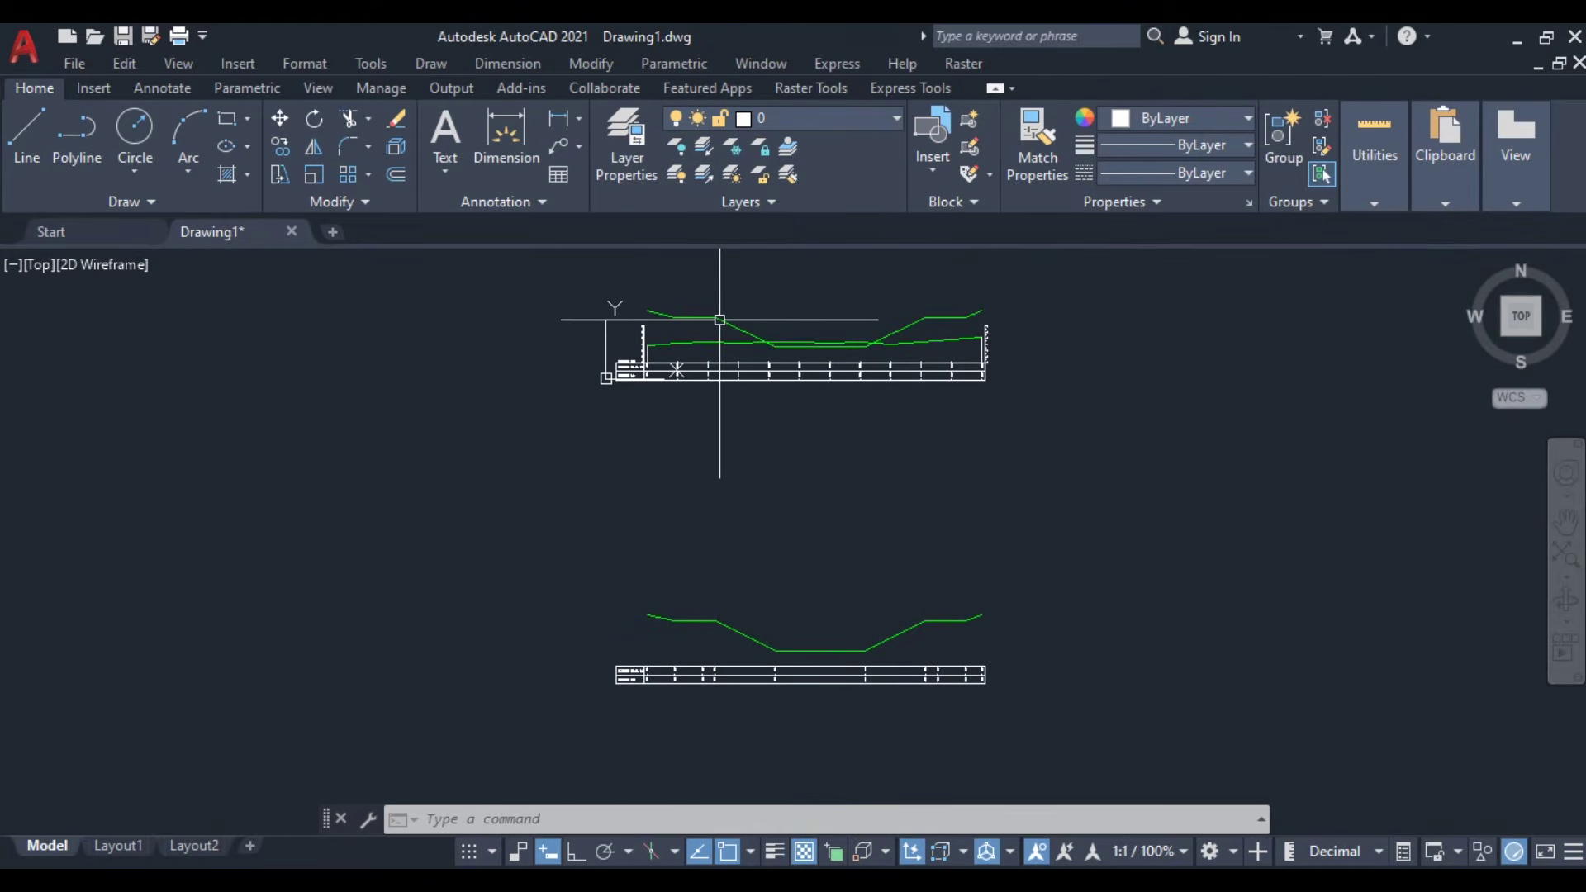
pyautogui.moveTo(688, 572); pyautogui.dragTo(719, 573, button='middle')
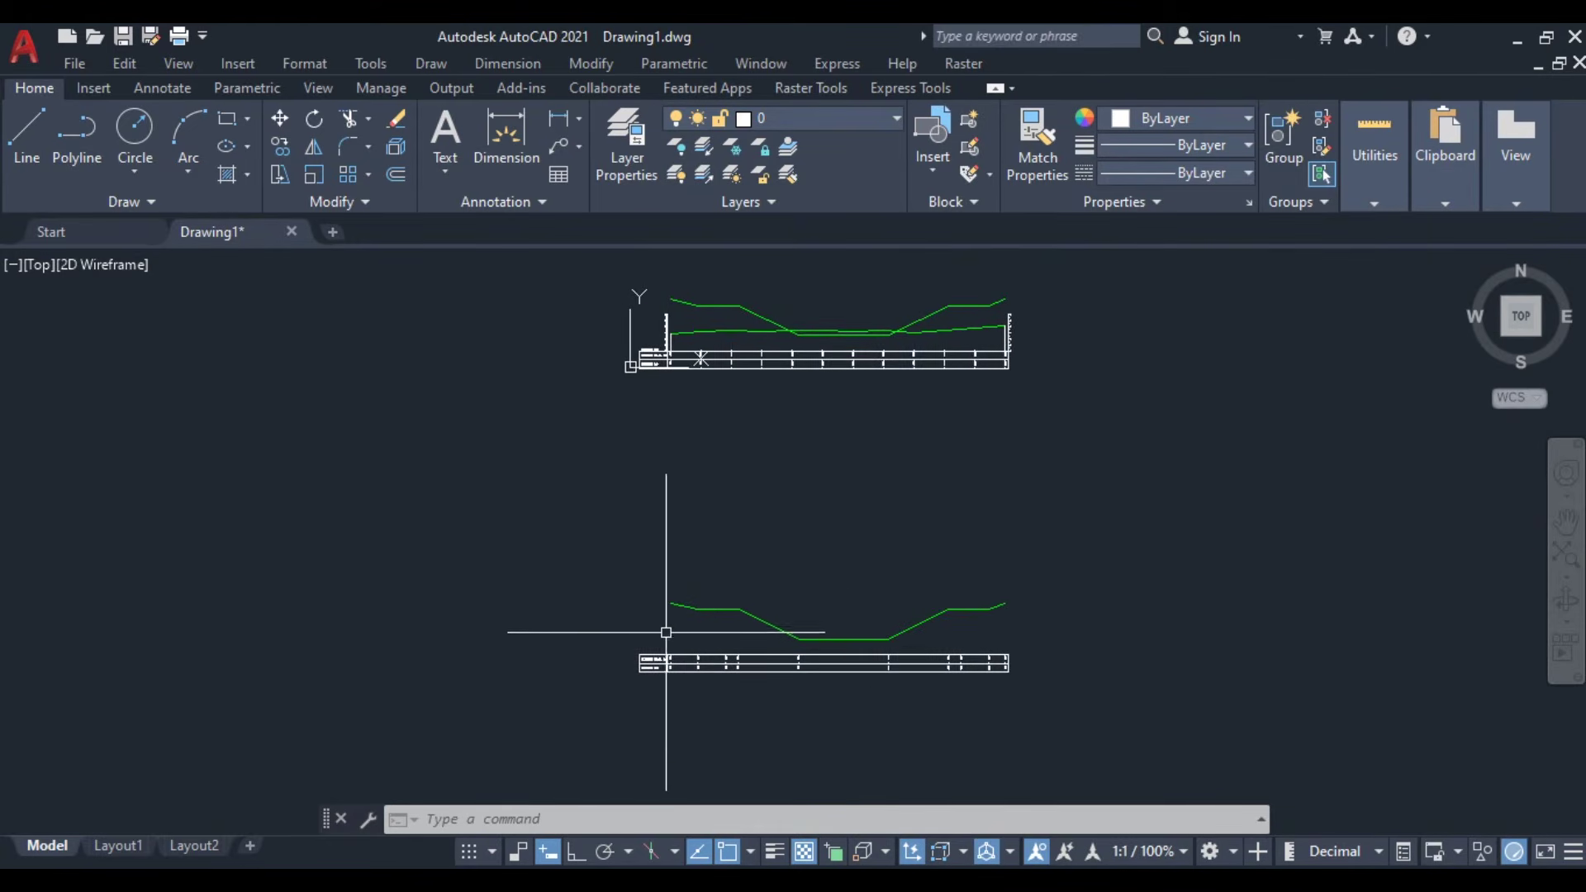
pyautogui.scroll(4, 675, 638)
pyautogui.scroll(-4, 717, 645)
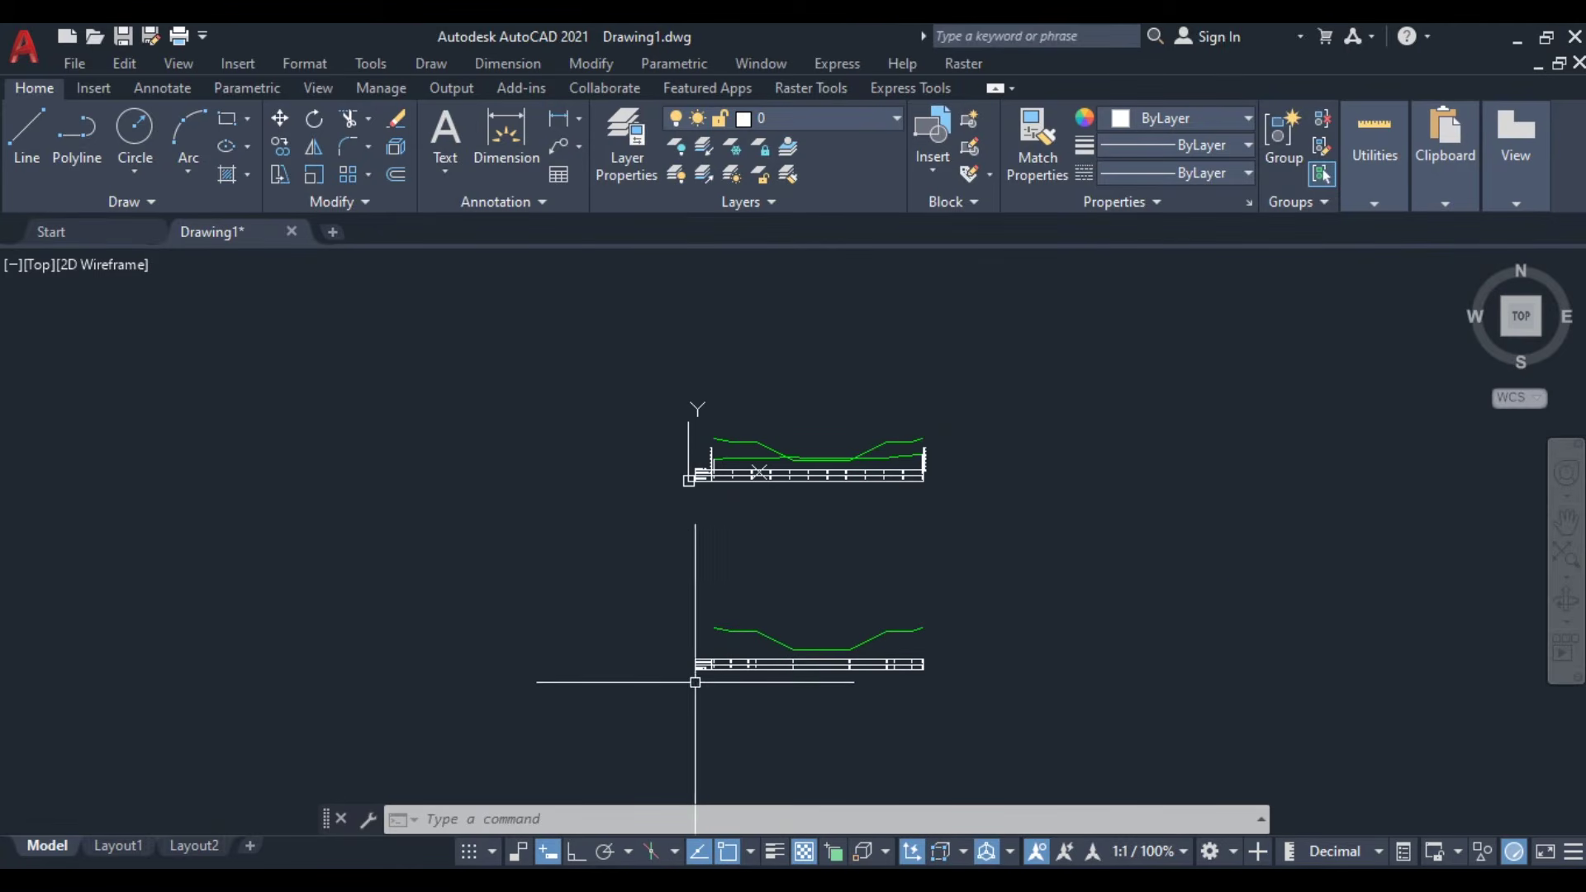
pyautogui.scroll(4, 769, 656)
pyautogui.moveTo(758, 691); pyautogui.dragTo(761, 559, button='middle')
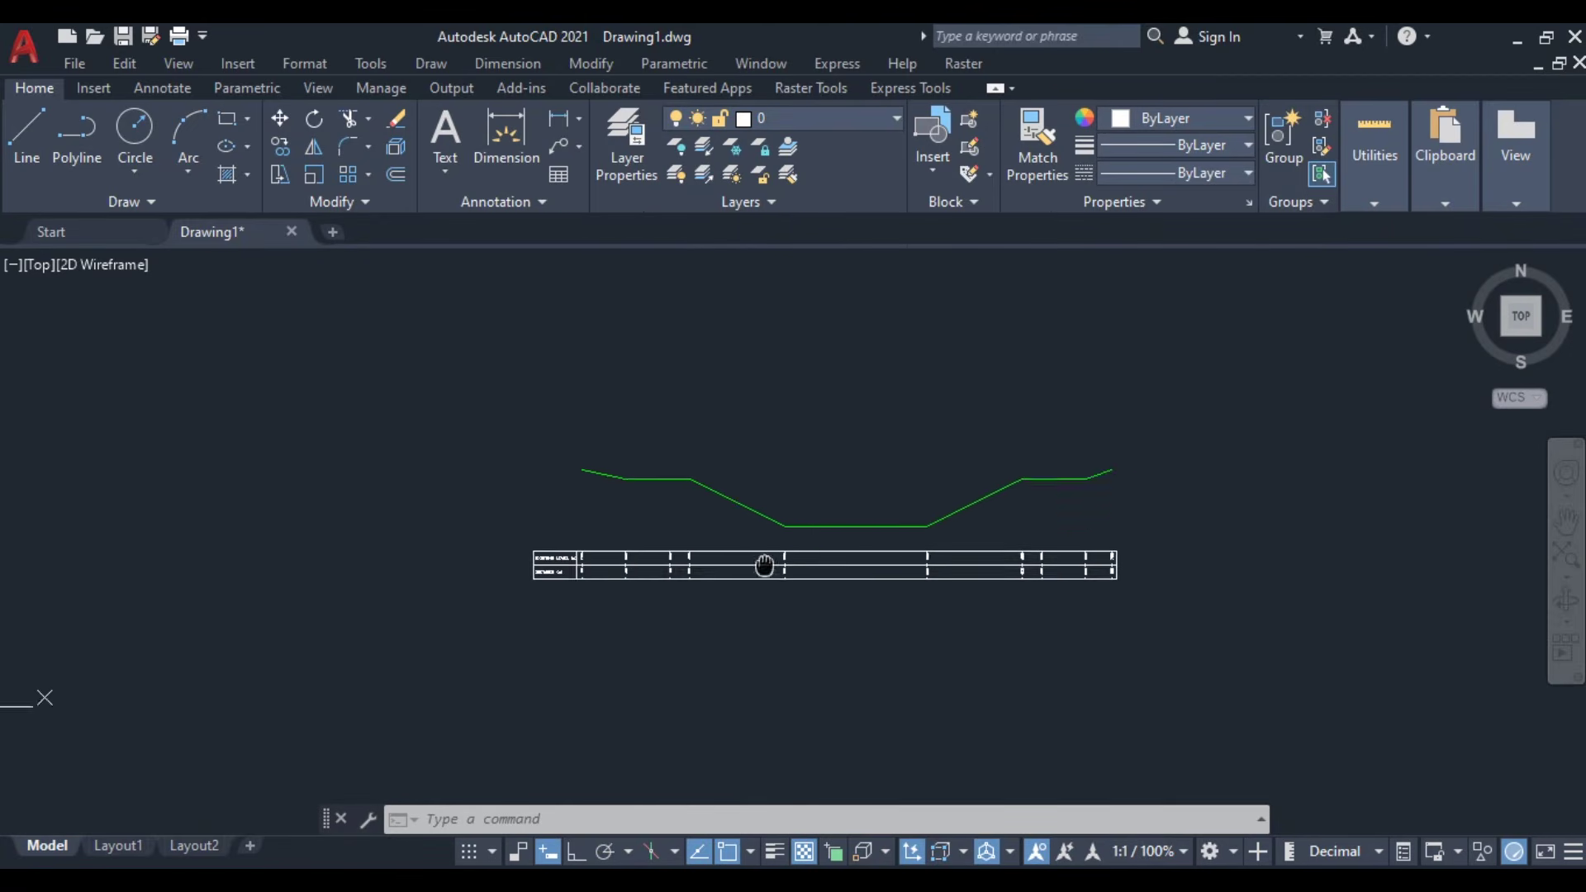
pyautogui.scroll(2, 661, 556)
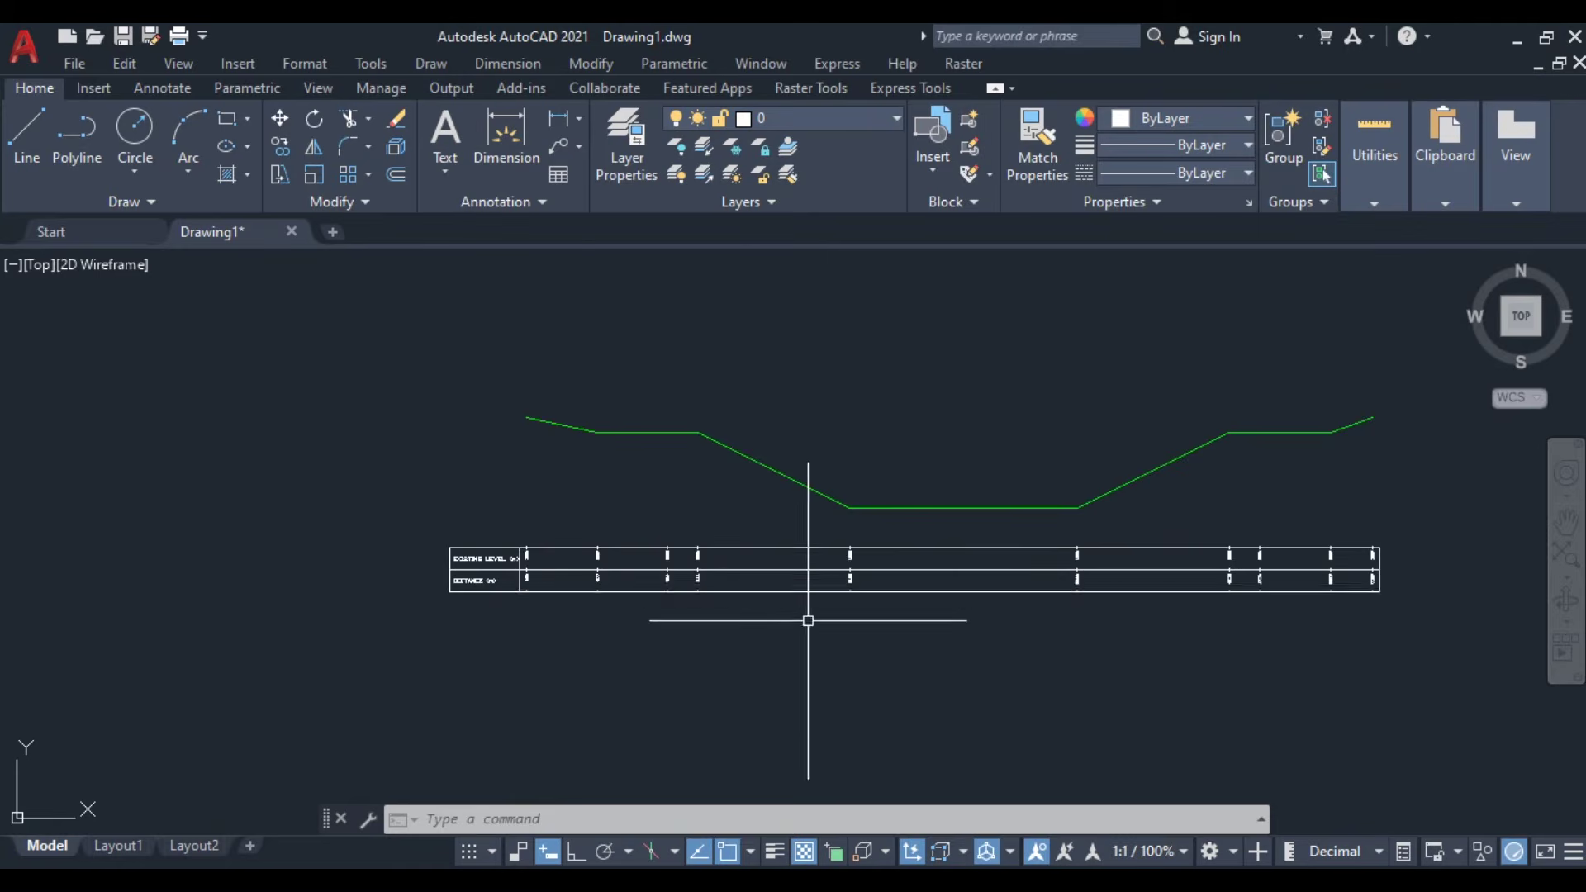
pyautogui.scroll(-2, 808, 621)
pyautogui.scroll(-2, 887, 652)
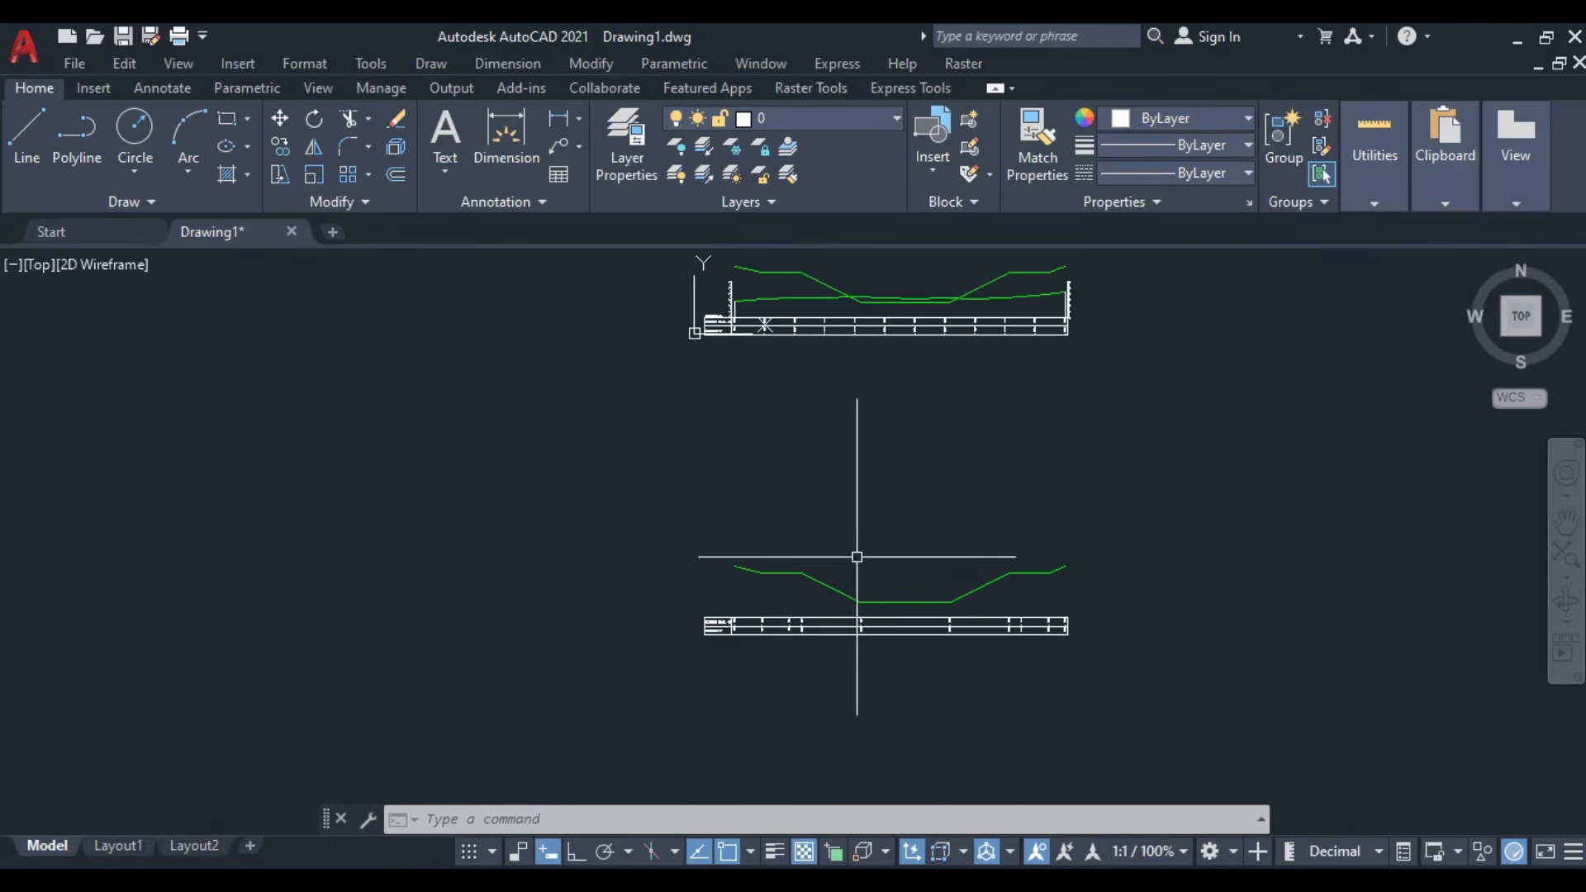
# - Move the lower section's table directly beneath the upper table, snapping its top-left corner to the upper table's bottom-left corner
pyautogui.scroll(3, 1049, 638)
pyautogui.click(1124, 583)
pyautogui.click(108, 661)
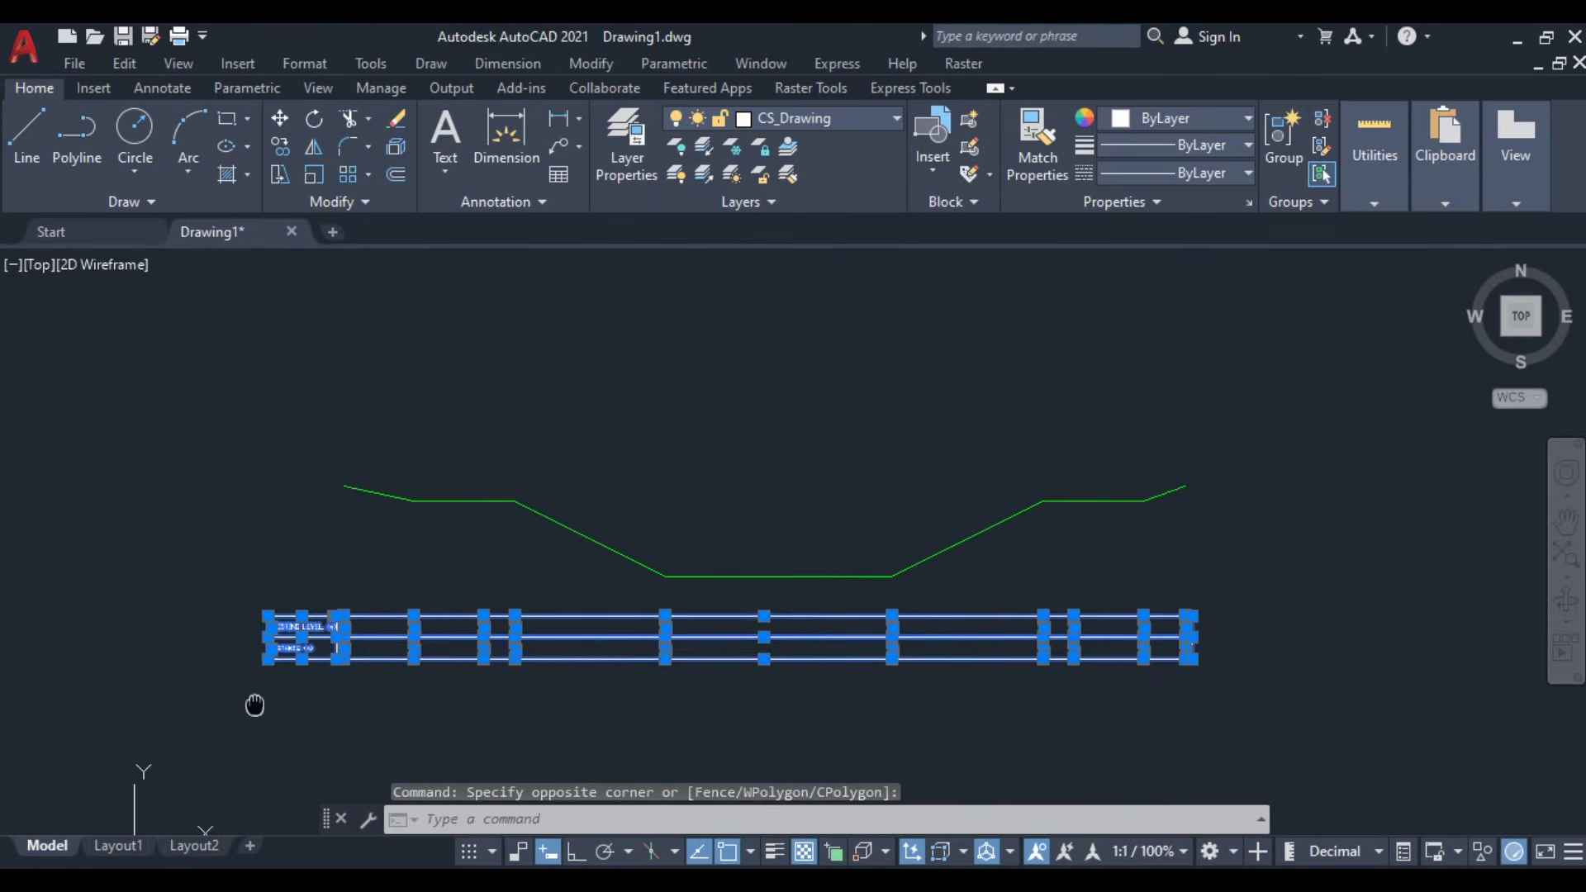
pyautogui.moveTo(129, 676); pyautogui.dragTo(381, 744, button='middle')
pyautogui.write('m')
pyautogui.press('Return')
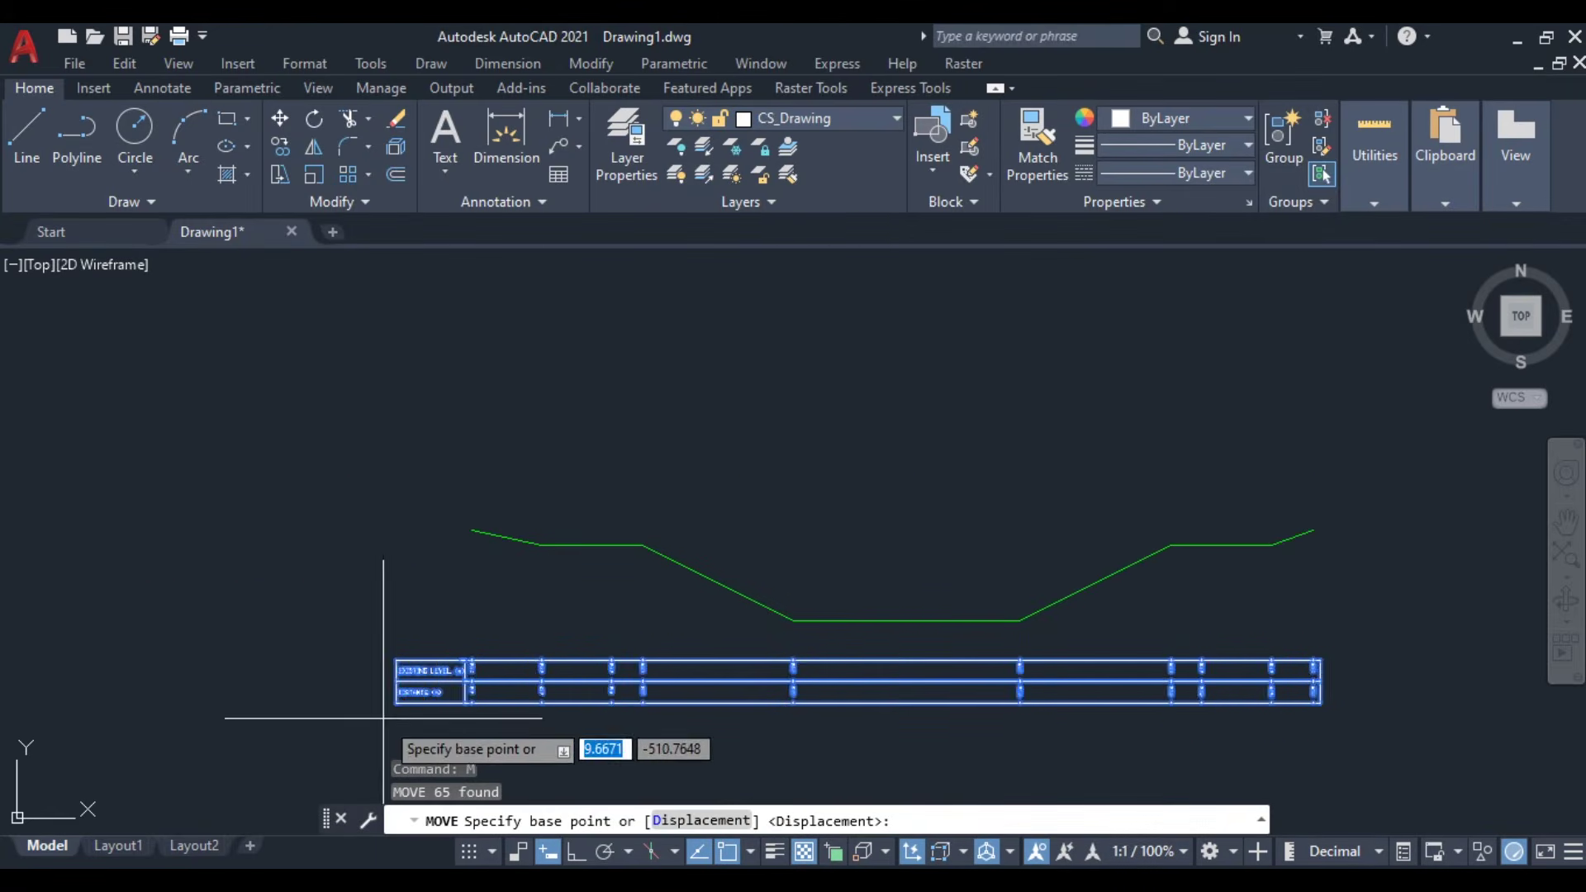
pyautogui.scroll(5, 380, 716)
pyautogui.click(430, 489)
pyautogui.scroll(-3, 447, 465)
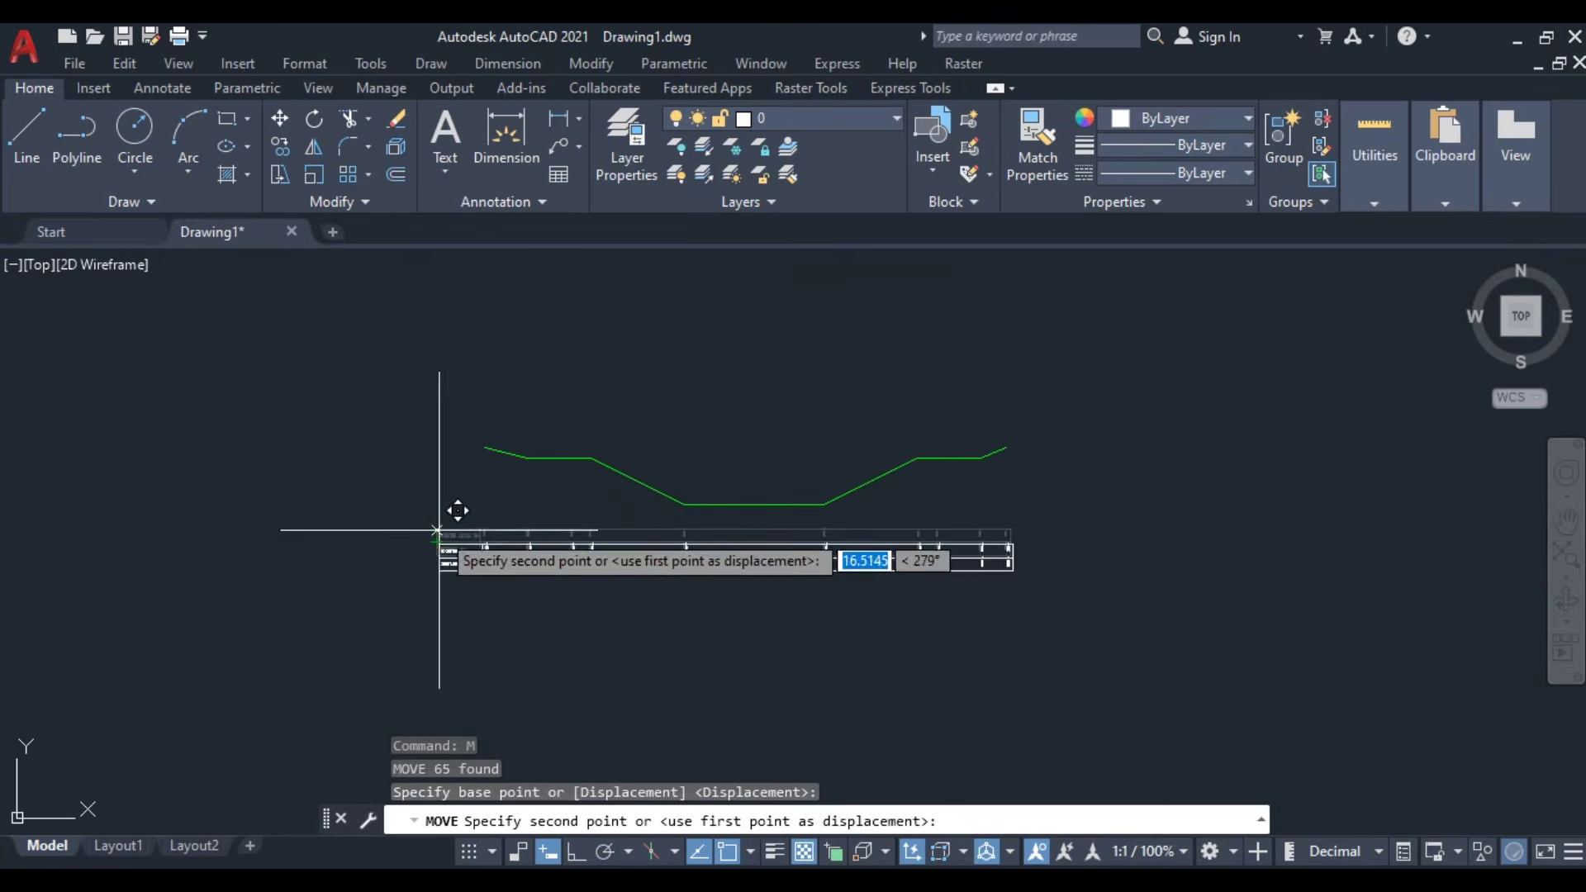
pyautogui.scroll(4, 506, 478)
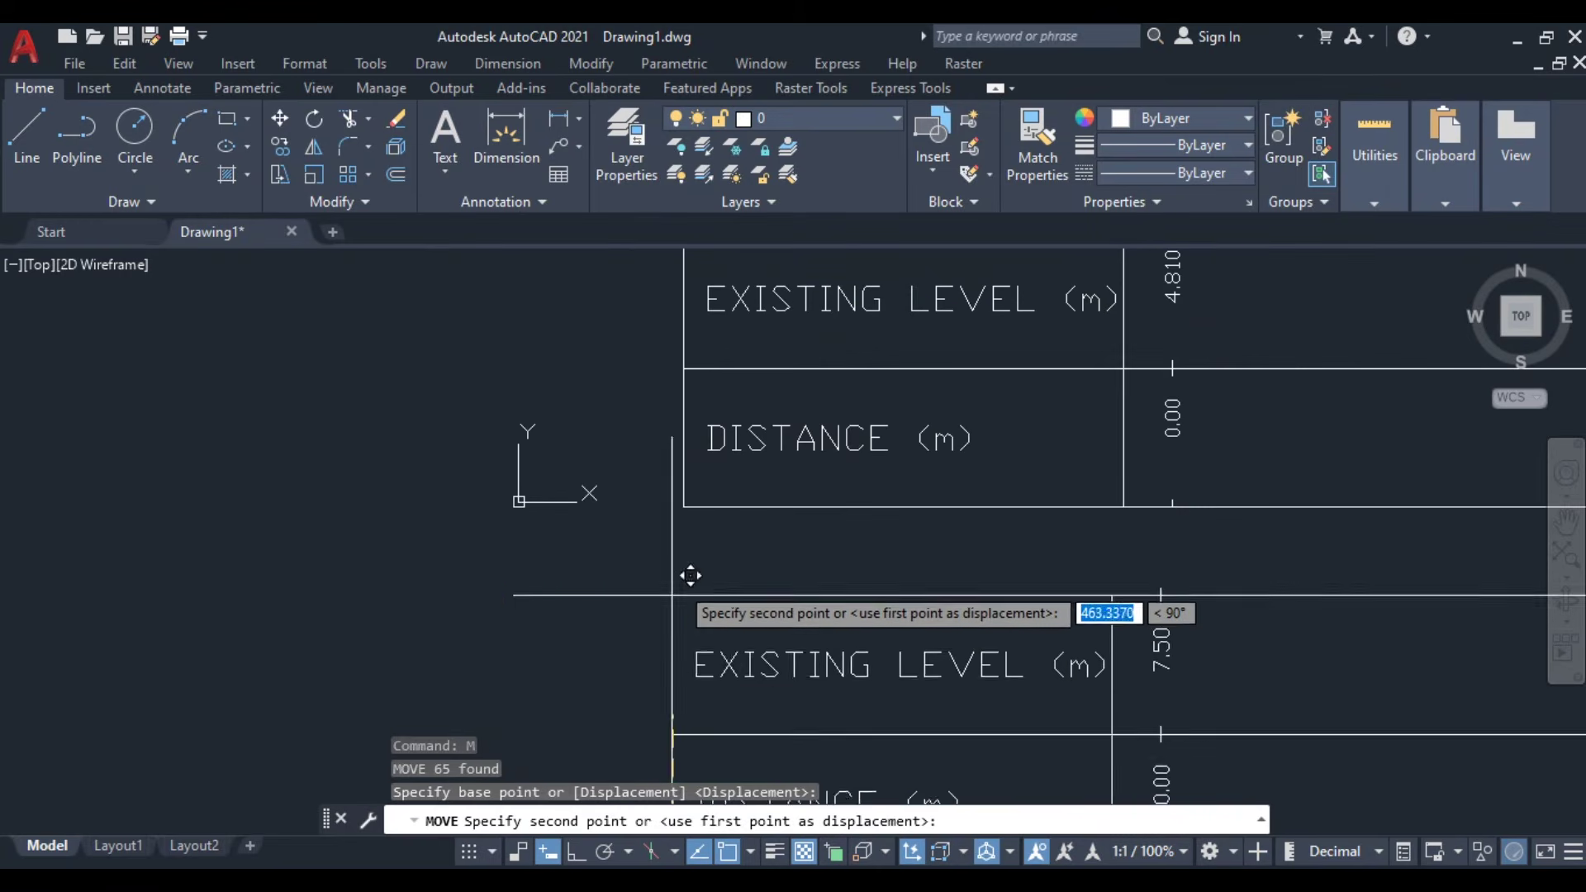
pyautogui.click(684, 507)
# - Examine how the ticks and distance values of the two stacked tables line up along their shared border
pyautogui.scroll(-5, 505, 626)
pyautogui.scroll(2, 730, 602)
pyautogui.scroll(-2, 825, 630)
pyautogui.moveTo(656, 602); pyautogui.dragTo(538, 577, button='middle')
pyautogui.scroll(5, 238, 518)
pyautogui.scroll(2, 545, 549)
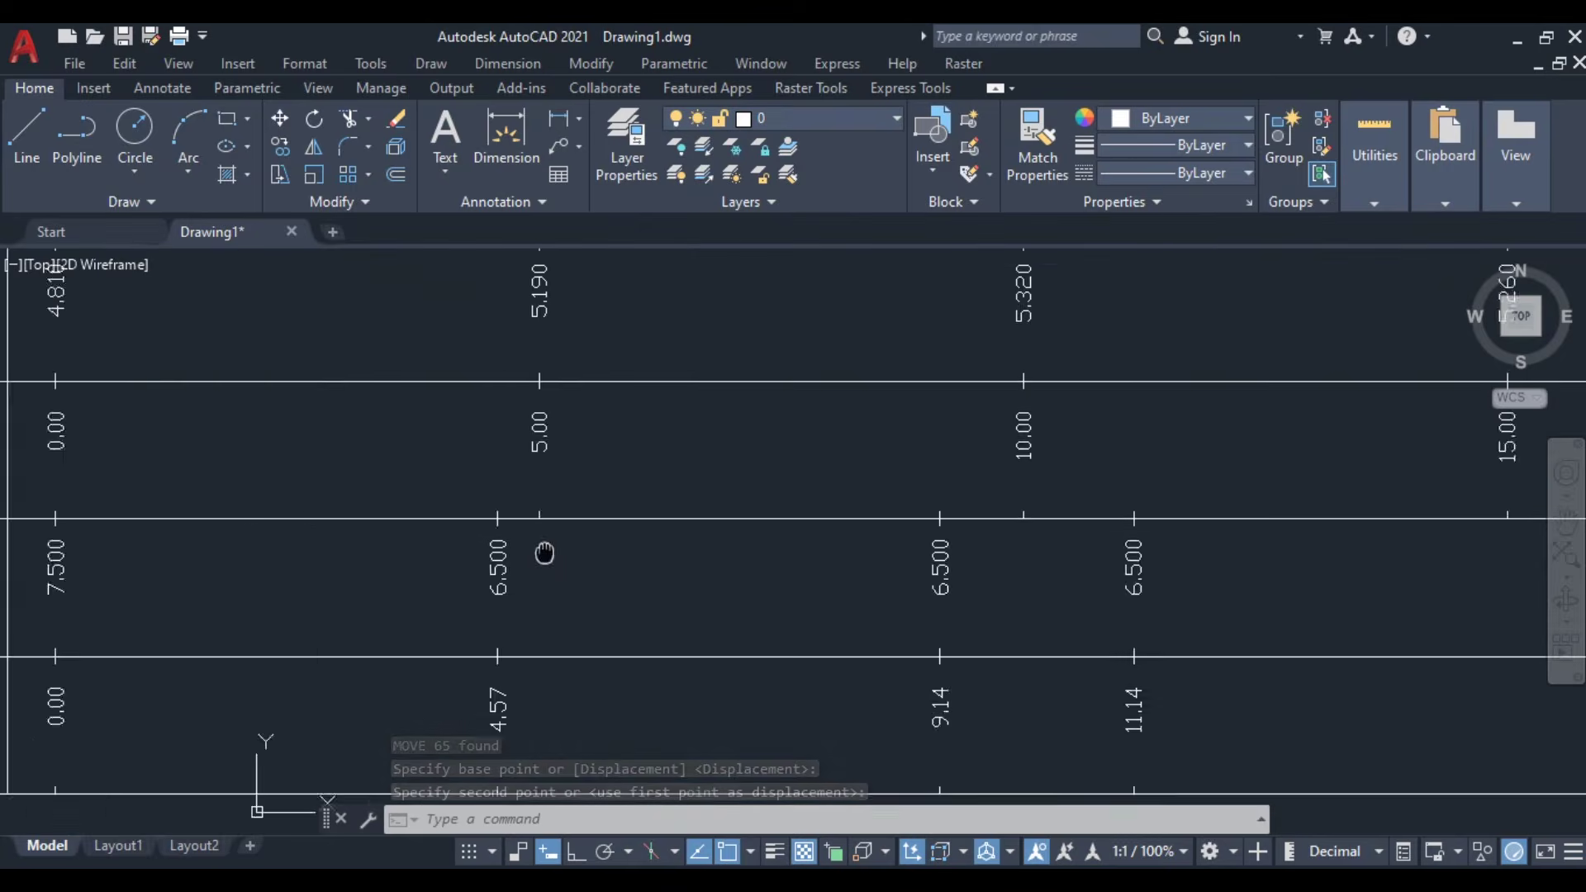
pyautogui.scroll(-5, 559, 471)
pyautogui.scroll(5, 609, 482)
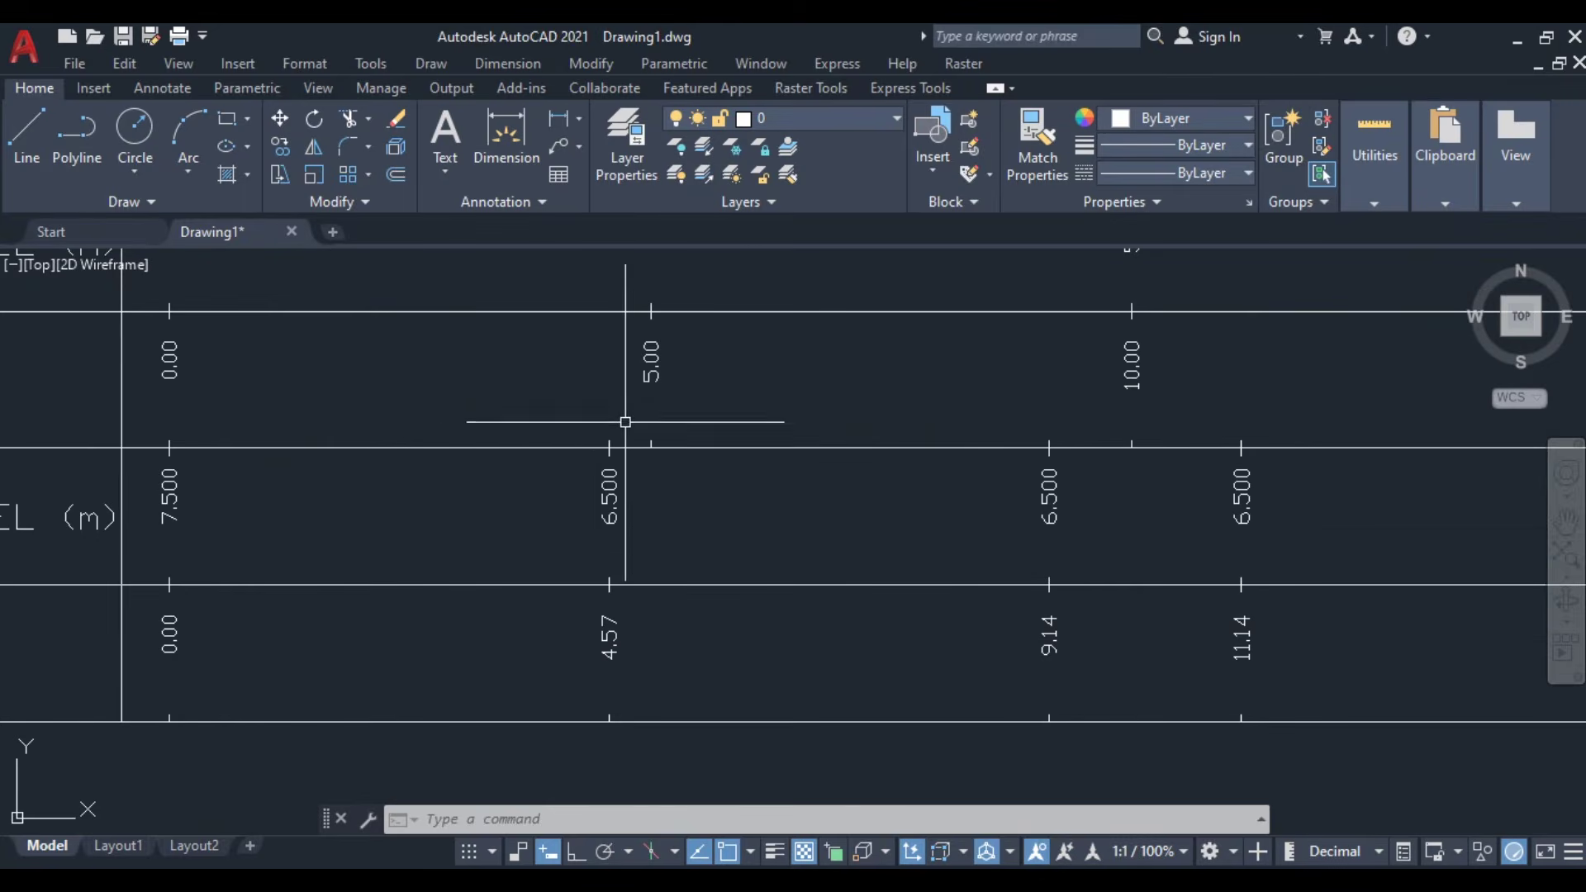
# - Erase the ticks on the border shared by the two tables at distances 0.00, 4.57 and 5.00
pyautogui.moveTo(526, 437); pyautogui.dragTo(770, 476, button='middle')
pyautogui.click(419, 468)
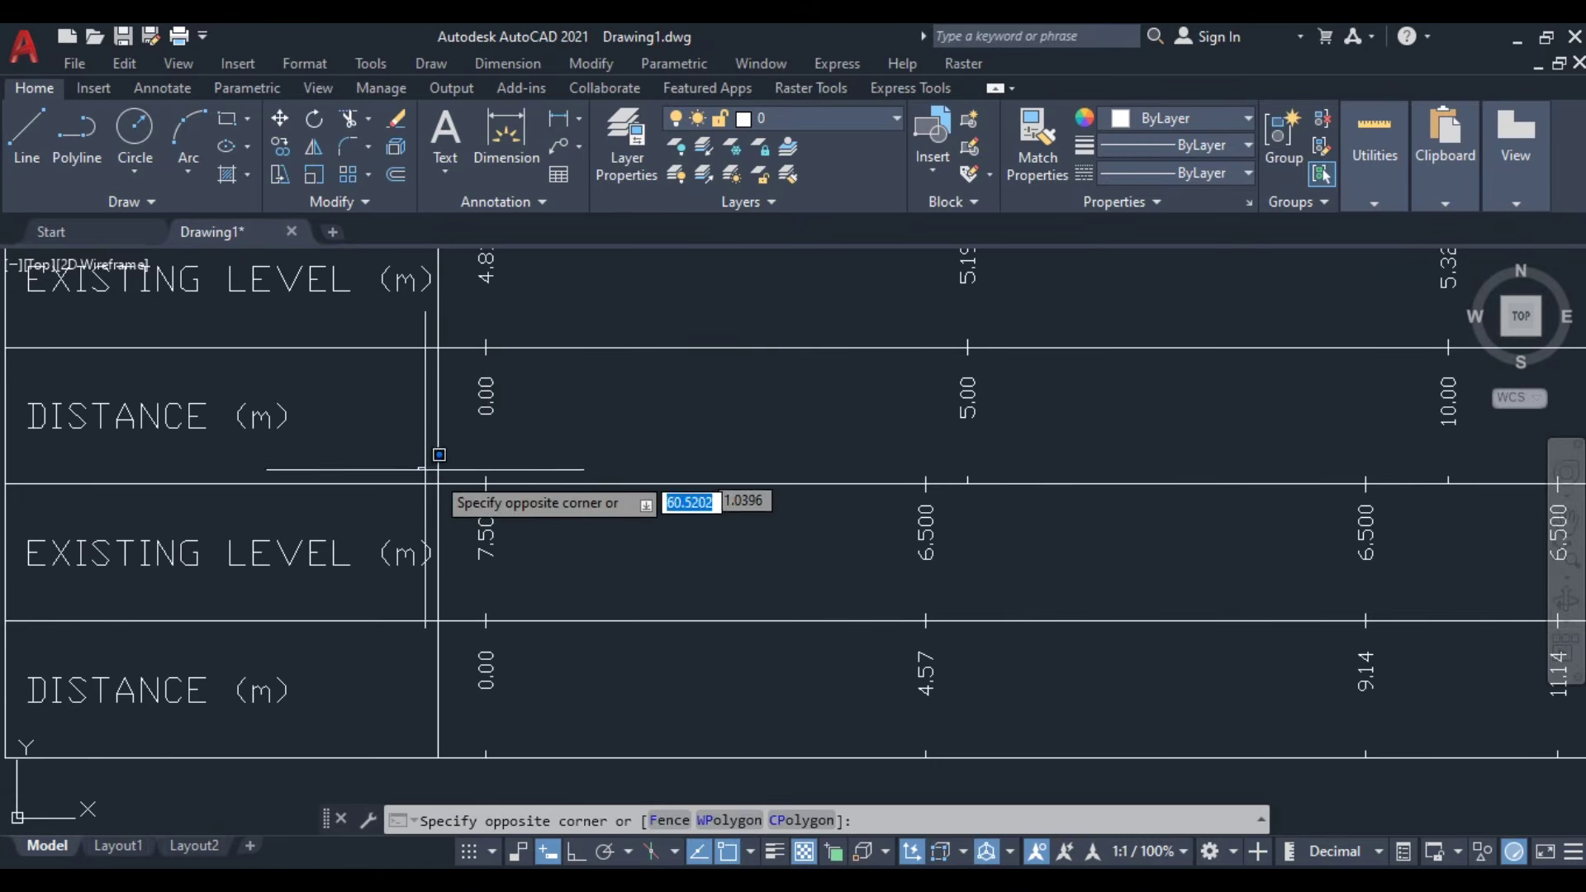
pyautogui.click(600, 503)
pyautogui.press('Delete')
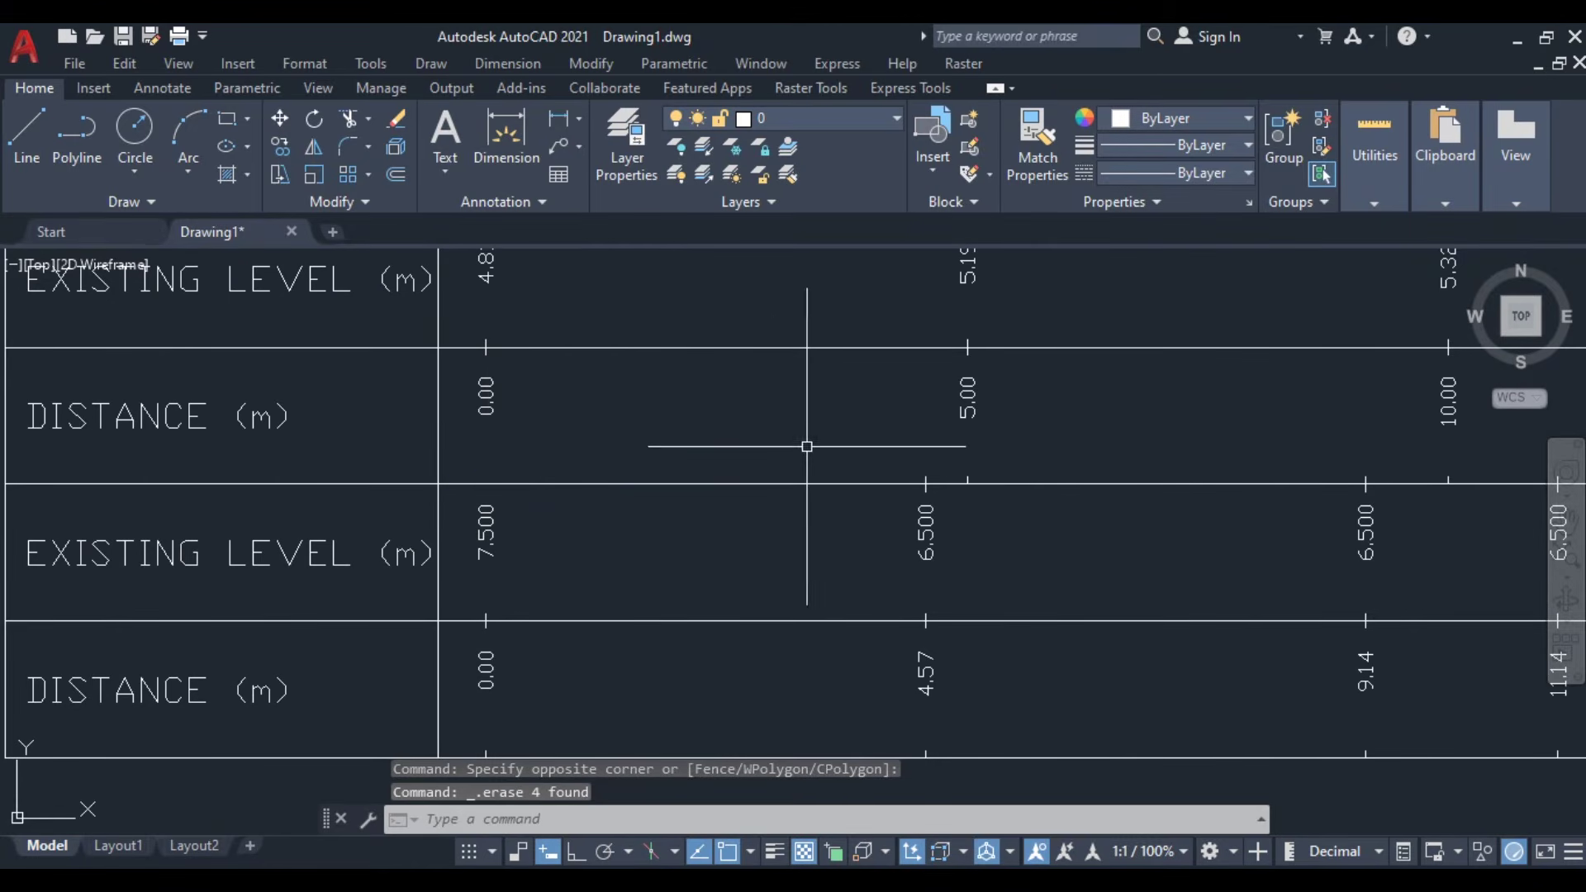
pyautogui.click(807, 442)
pyautogui.click(1045, 505)
pyautogui.press('Delete')
# - Erase the ticks on the shared table border between distances 9.14 and 20.00
pyautogui.moveTo(1028, 551)
pyautogui.mouseDown(button='middle')
pyautogui.moveTo(627, 598)
pyautogui.moveTo(630, 513)
pyautogui.mouseUp(button='middle')
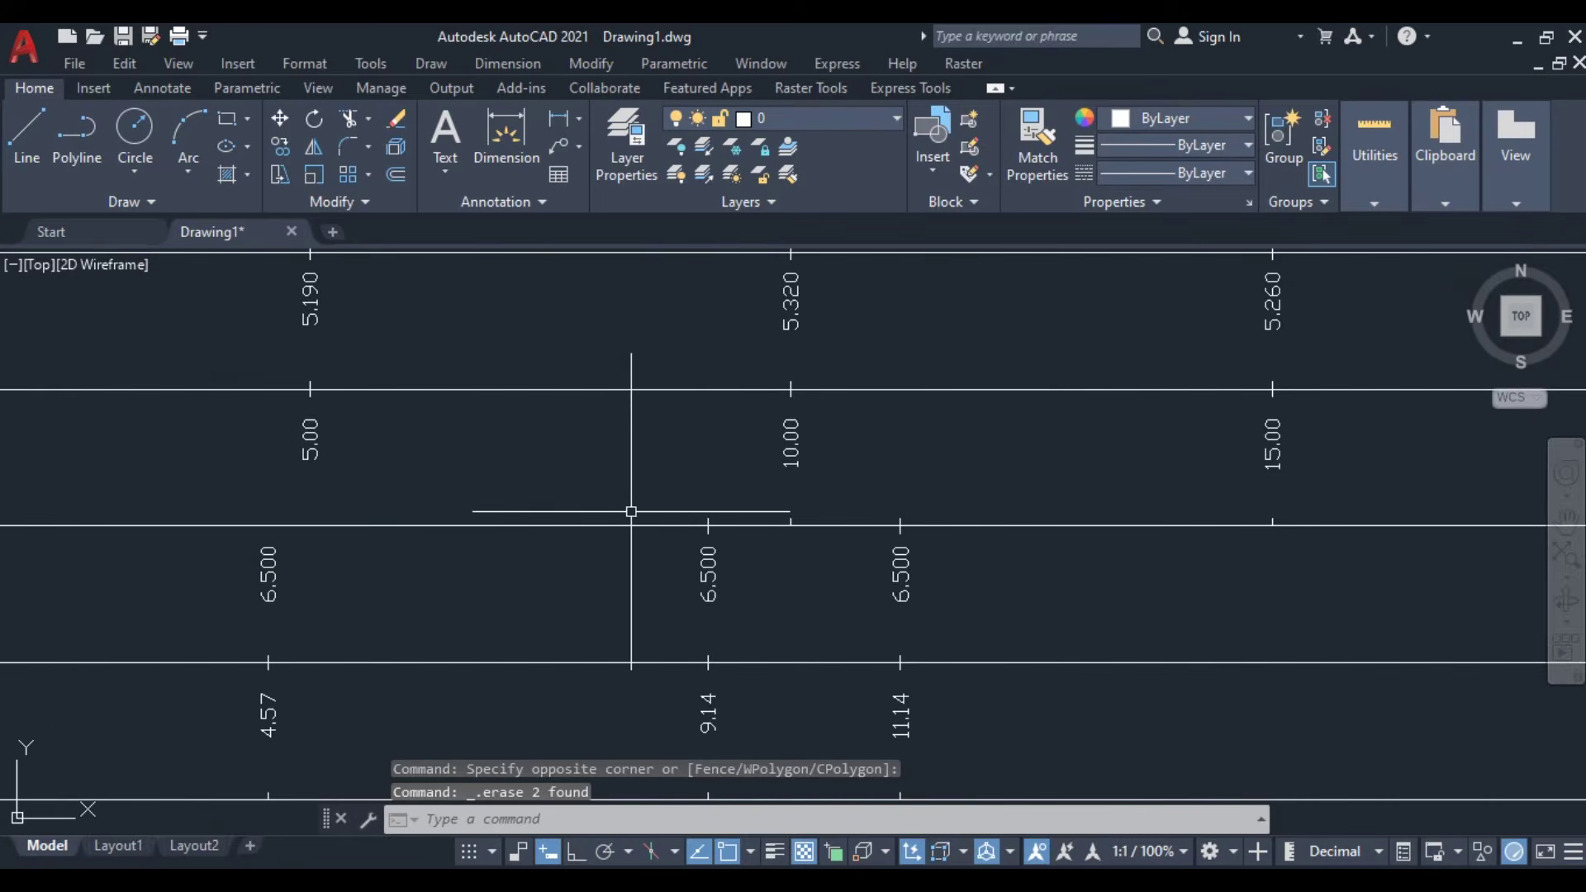
pyautogui.click(630, 513)
pyautogui.click(1069, 553)
pyautogui.press('Delete')
pyautogui.moveTo(1121, 579); pyautogui.dragTo(396, 585, button='middle')
pyautogui.click(337, 485)
pyautogui.click(1117, 538)
pyautogui.press('Delete')
# - Erase the ticks on the shared table border between distances 25.00 and 35.83
pyautogui.moveTo(1117, 537); pyautogui.dragTo(271, 535, button='middle')
pyautogui.click(454, 496)
pyautogui.click(1189, 549)
pyautogui.press('Delete')
pyautogui.moveTo(1137, 608); pyautogui.dragTo(351, 565, button='middle')
pyautogui.click(410, 524)
pyautogui.click(579, 576)
pyautogui.press('Delete')
# - Erase the remaining ticks on the shared table border from distance 40.00 to the 55.00 end
pyautogui.click(890, 528)
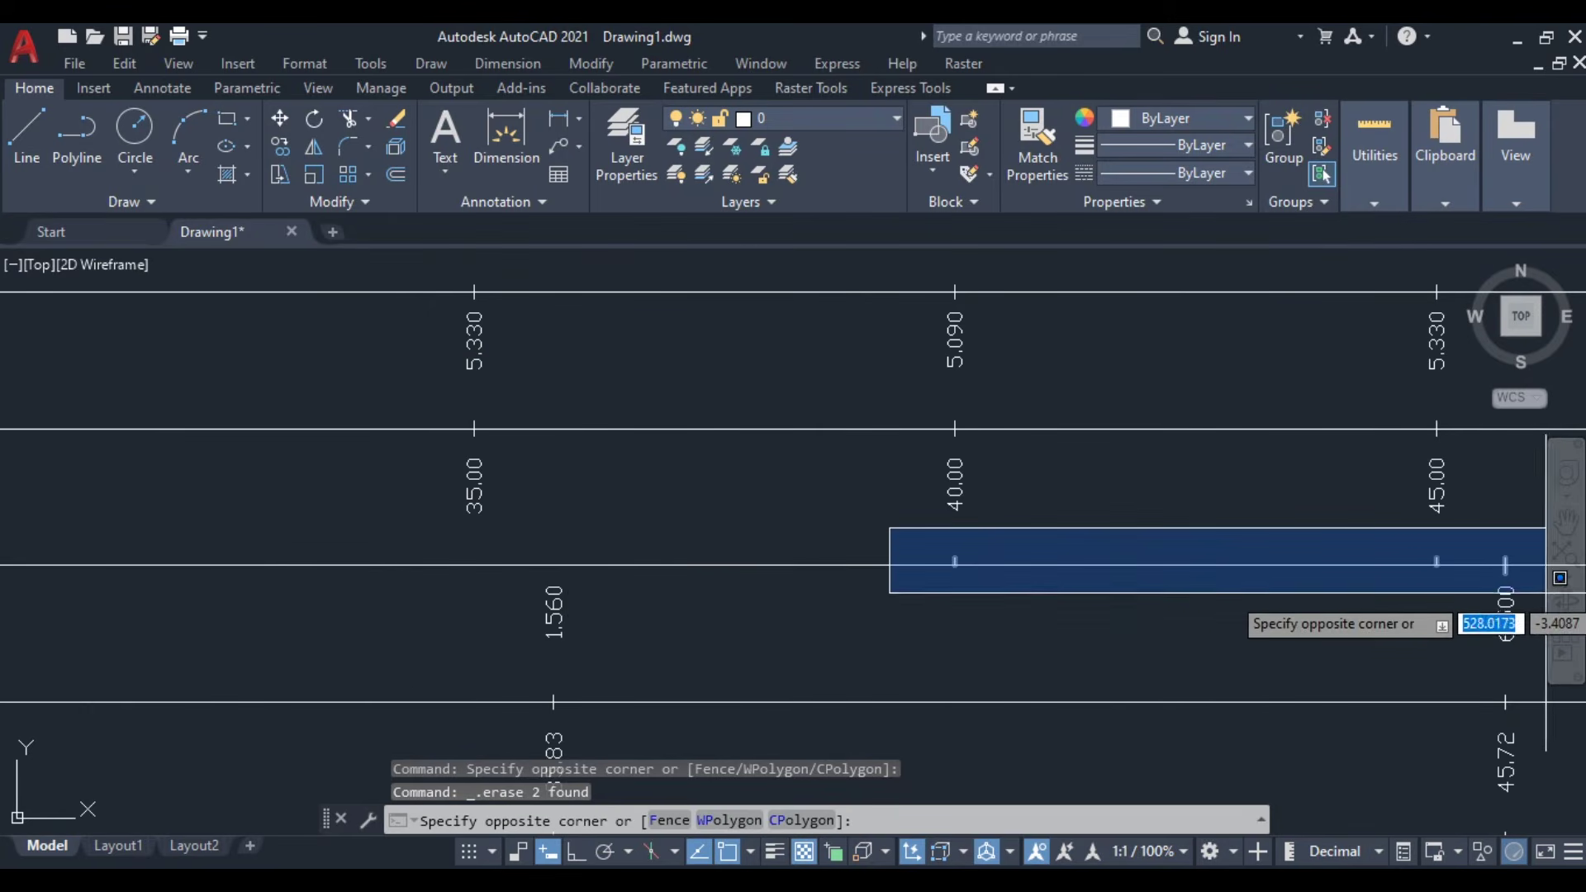
pyautogui.click(1521, 572)
pyautogui.press('Delete')
pyautogui.moveTo(1247, 661); pyautogui.dragTo(94, 608, button='middle')
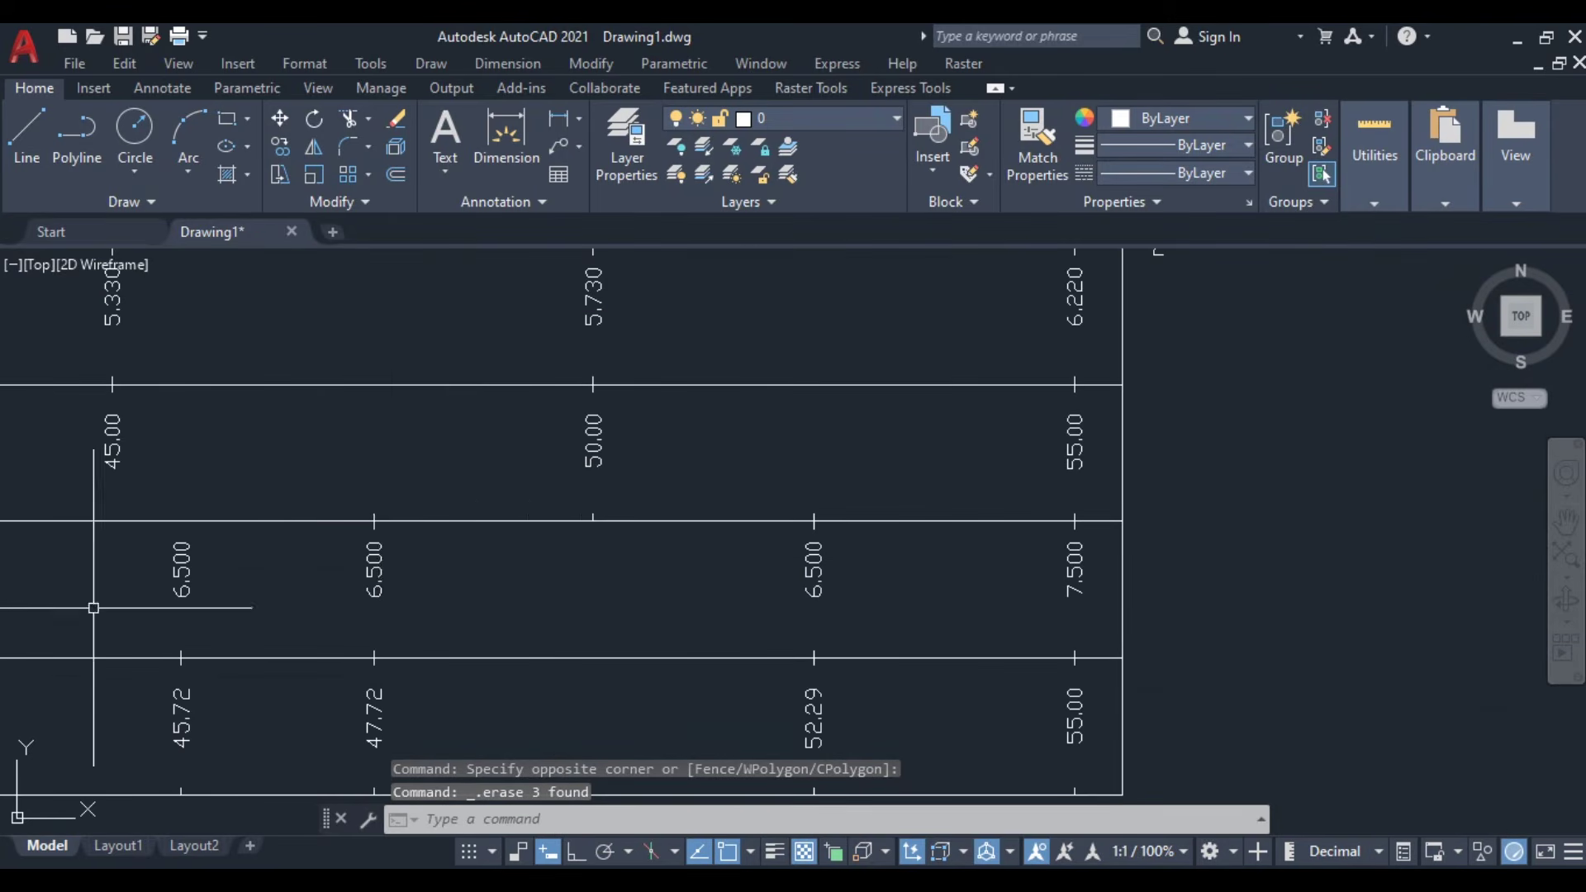
pyautogui.click(337, 506)
pyautogui.click(1169, 533)
pyautogui.press('Delete')
# - Erase all the ticks along the bottom border of the combined table
pyautogui.scroll(-3, 1151, 553)
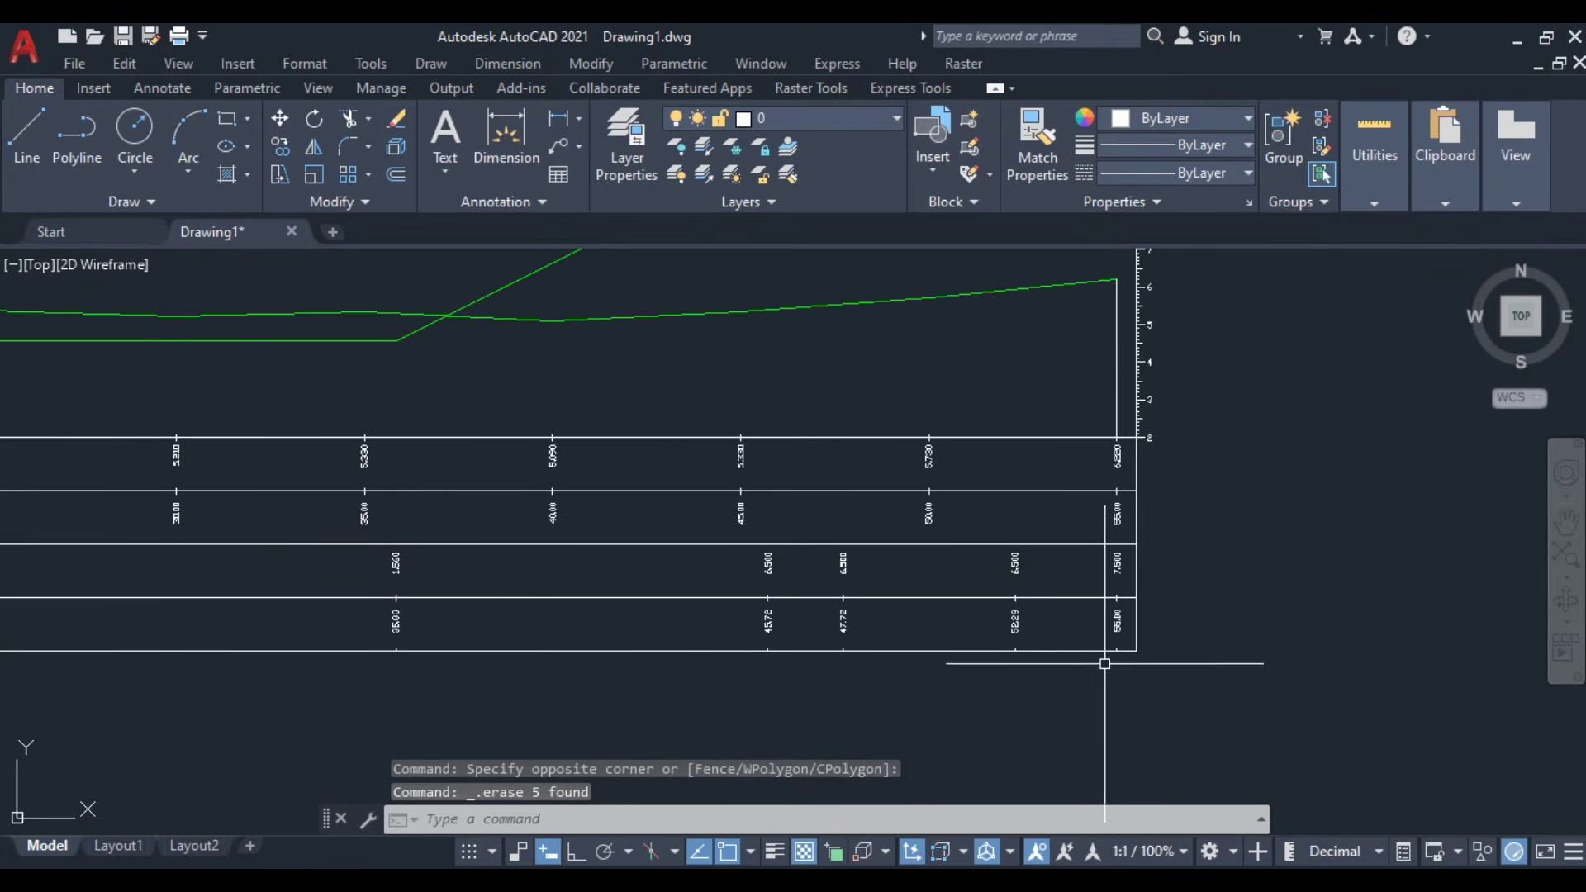
pyautogui.click(355, 638)
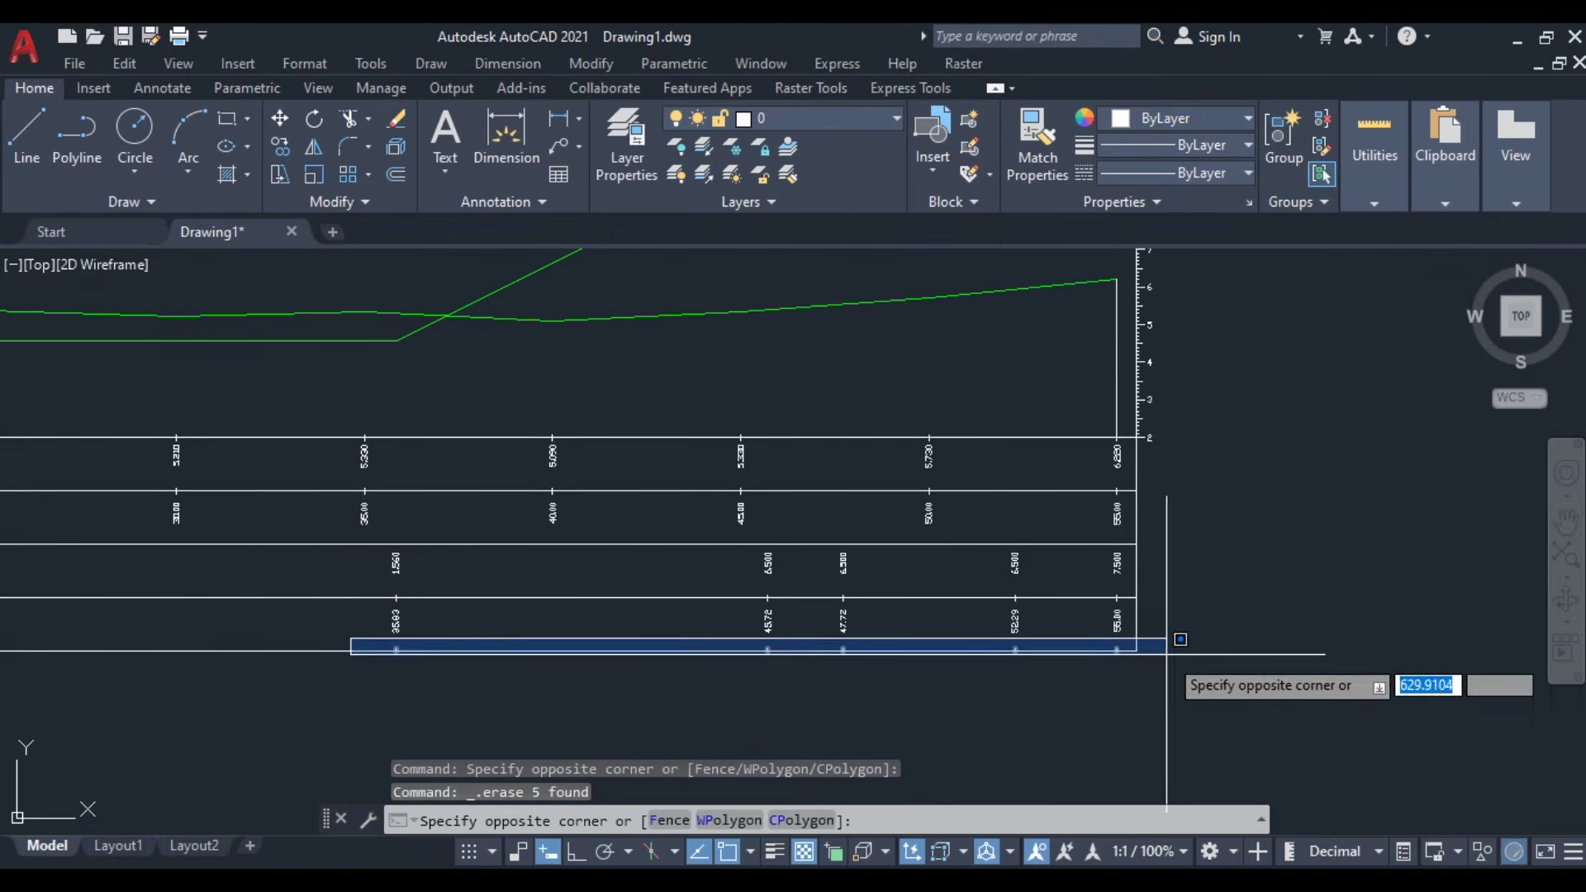
pyautogui.click(1128, 659)
pyautogui.press('Delete')
pyautogui.moveTo(722, 676); pyautogui.dragTo(1339, 655, button='middle')
pyautogui.moveTo(276, 637); pyautogui.dragTo(595, 630, button='middle')
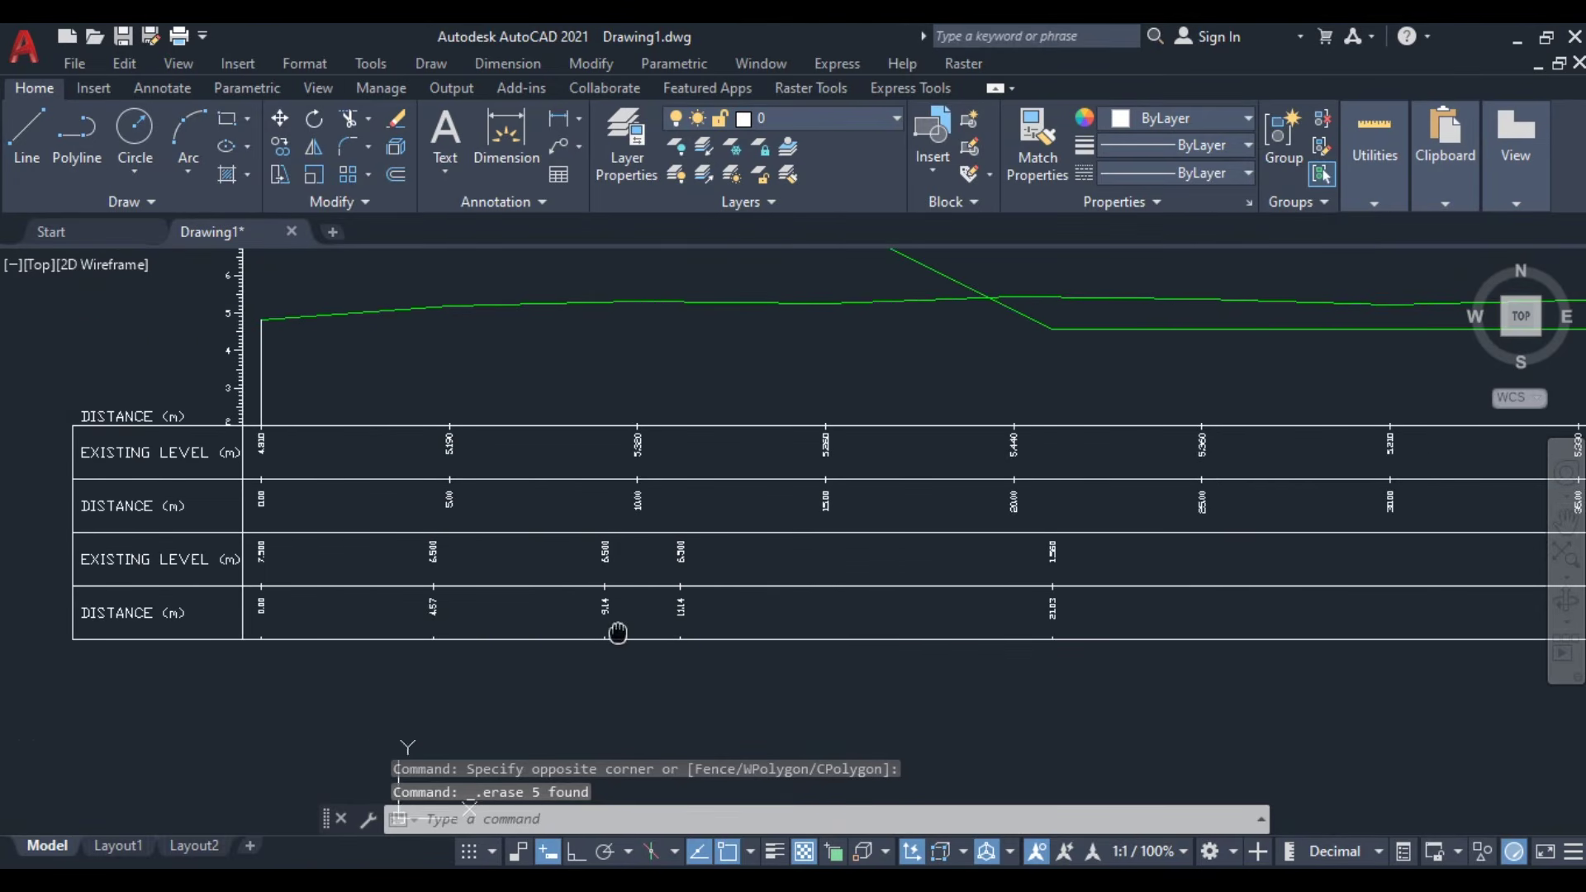
pyautogui.click(220, 621)
pyautogui.moveTo(1434, 671); pyautogui.dragTo(1144, 669, button='middle')
pyautogui.scroll(-2, 1355, 666)
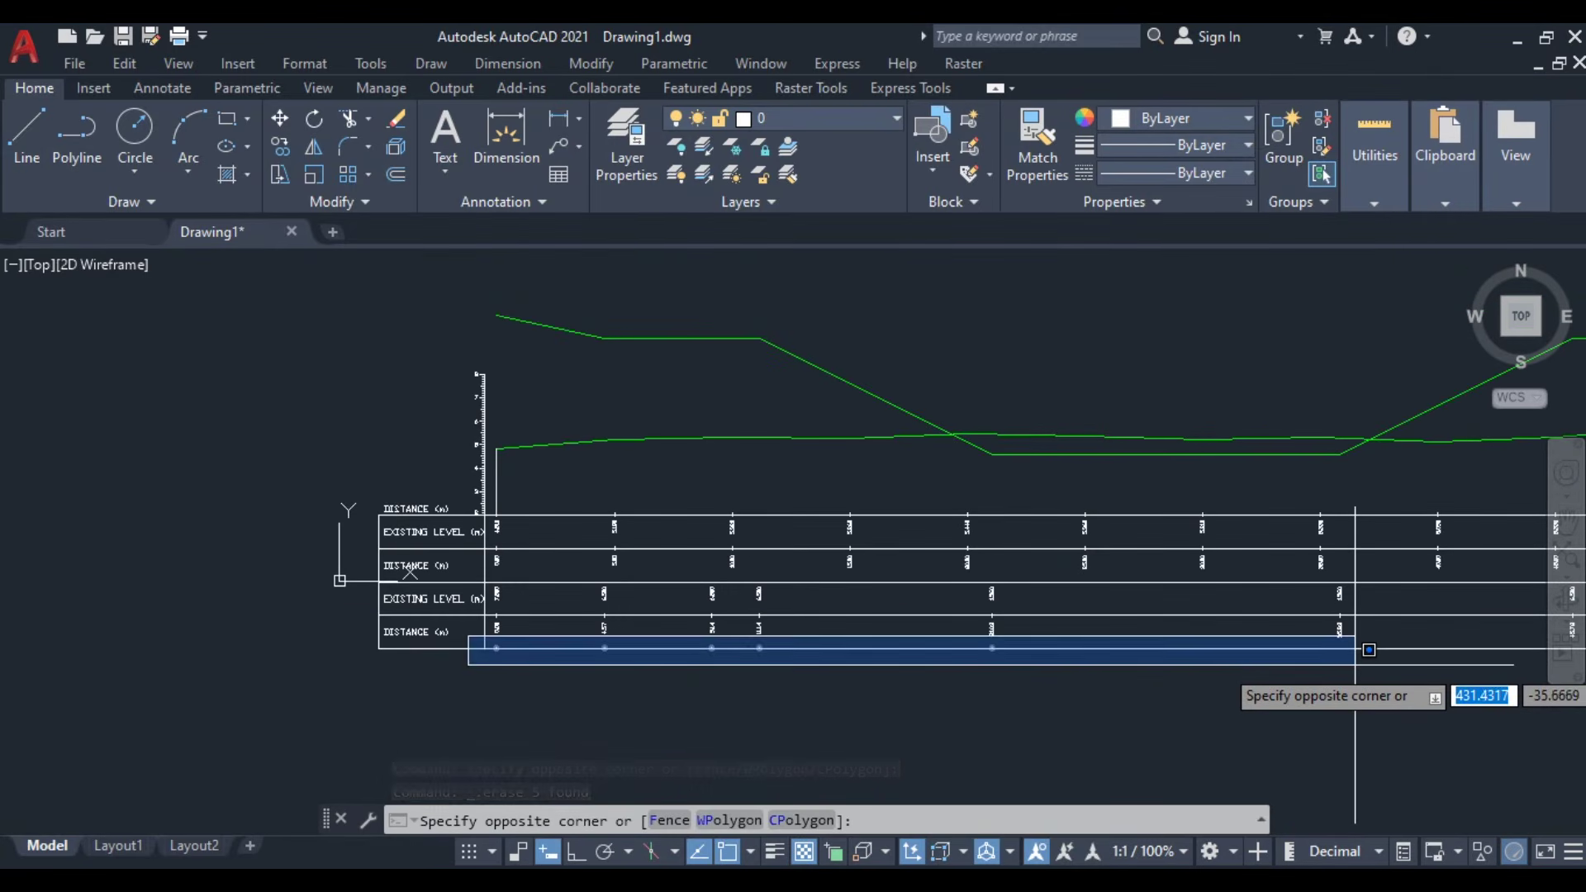
pyautogui.click(1355, 665)
# - Erase the vertical lines that drop from both ends of the existing ground profile to the table
pyautogui.moveTo(993, 673); pyautogui.dragTo(774, 725, button='middle')
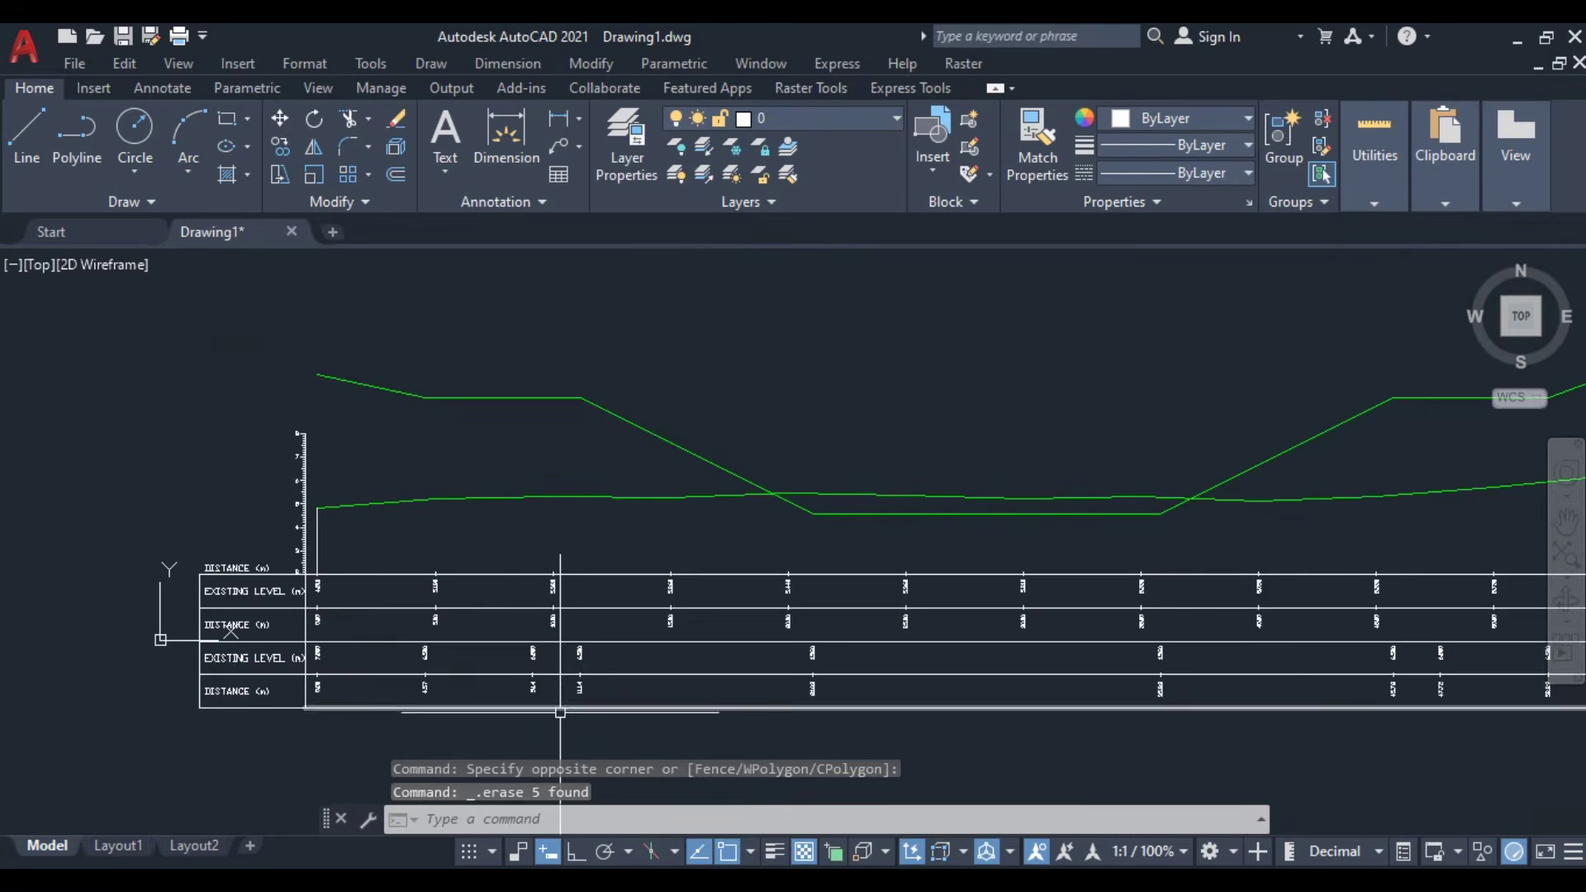
pyautogui.scroll(-2, 674, 719)
pyautogui.scroll(6, 402, 602)
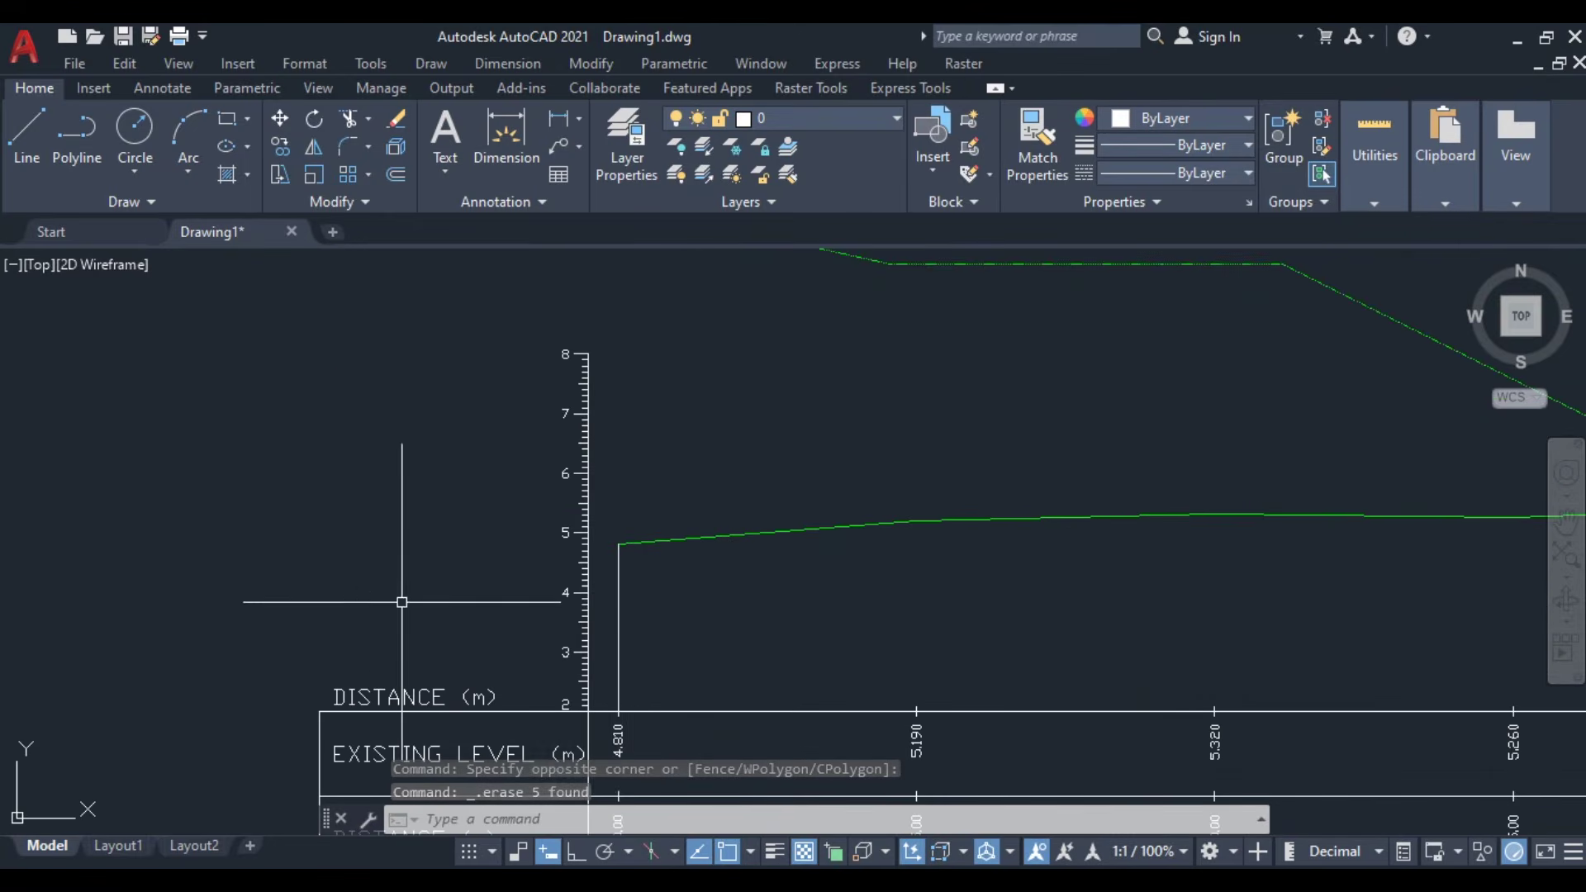
pyautogui.click(629, 598)
pyautogui.click(609, 624)
pyautogui.press('Delete')
pyautogui.scroll(-4, 612, 618)
pyautogui.moveTo(882, 624)
pyautogui.mouseDown(button='middle')
pyautogui.moveTo(349, 609)
pyautogui.moveTo(541, 567)
pyautogui.mouseUp(button='middle')
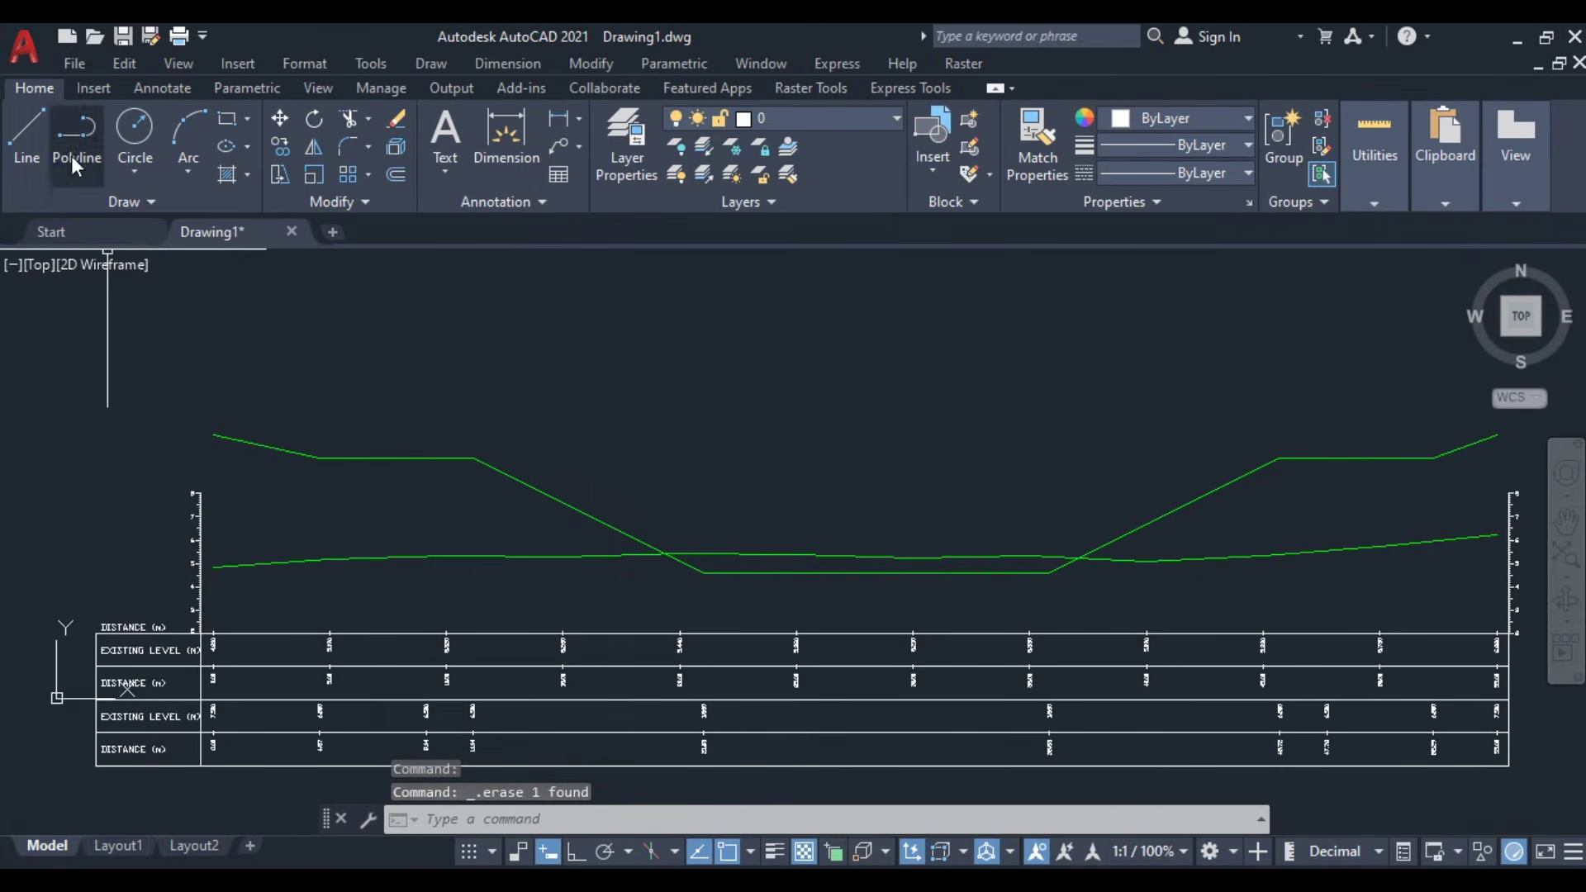
# - Draw a vertical polyline joining the left ends of the two green profiles
pyautogui.click(76, 130)
pyautogui.scroll(3, 185, 446)
pyautogui.click(187, 361)
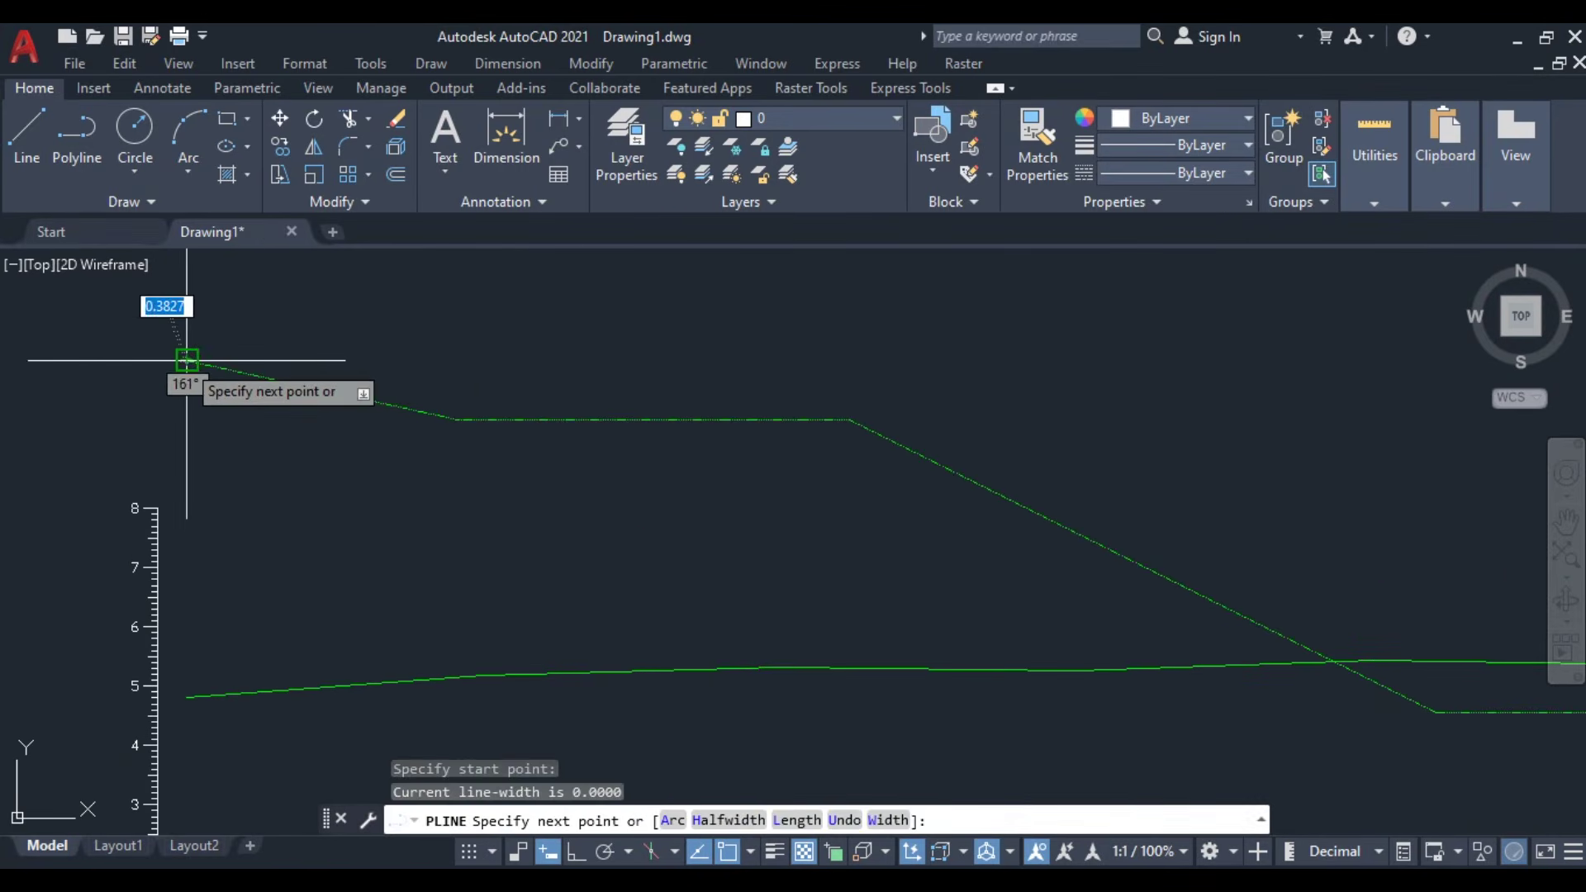
pyautogui.click(187, 697)
pyautogui.scroll(-3, 248, 641)
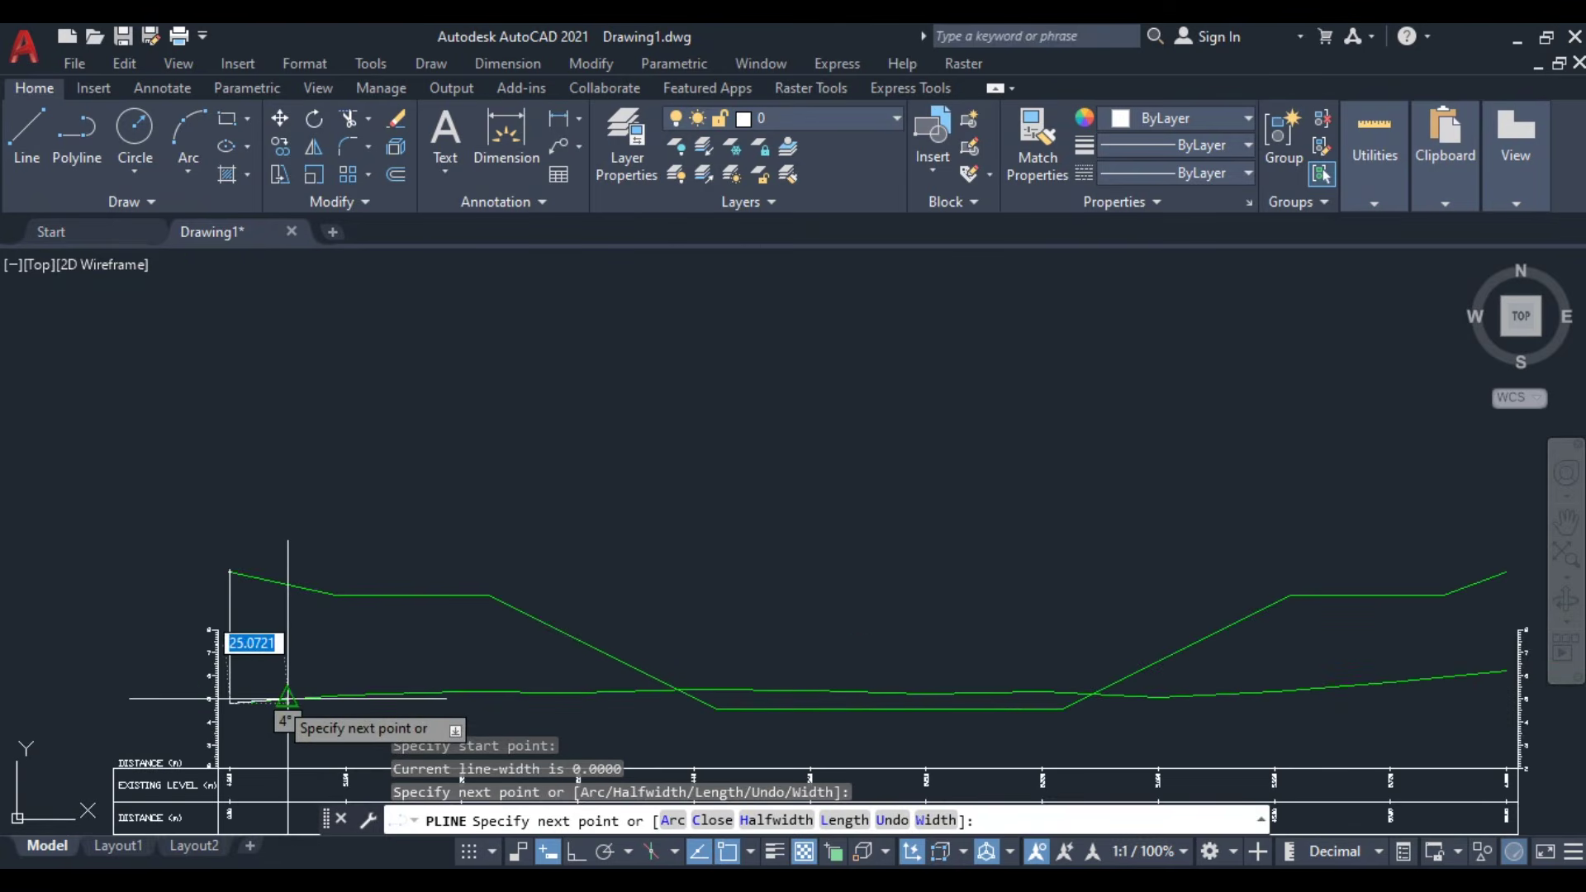
pyautogui.press('Return')
# - Draw a vertical polyline joining the right ends of the two green profiles
pyautogui.scroll(4, 942, 609)
pyautogui.press('Return')
pyautogui.click(807, 447)
pyautogui.moveTo(761, 608); pyautogui.dragTo(797, 384, button='middle')
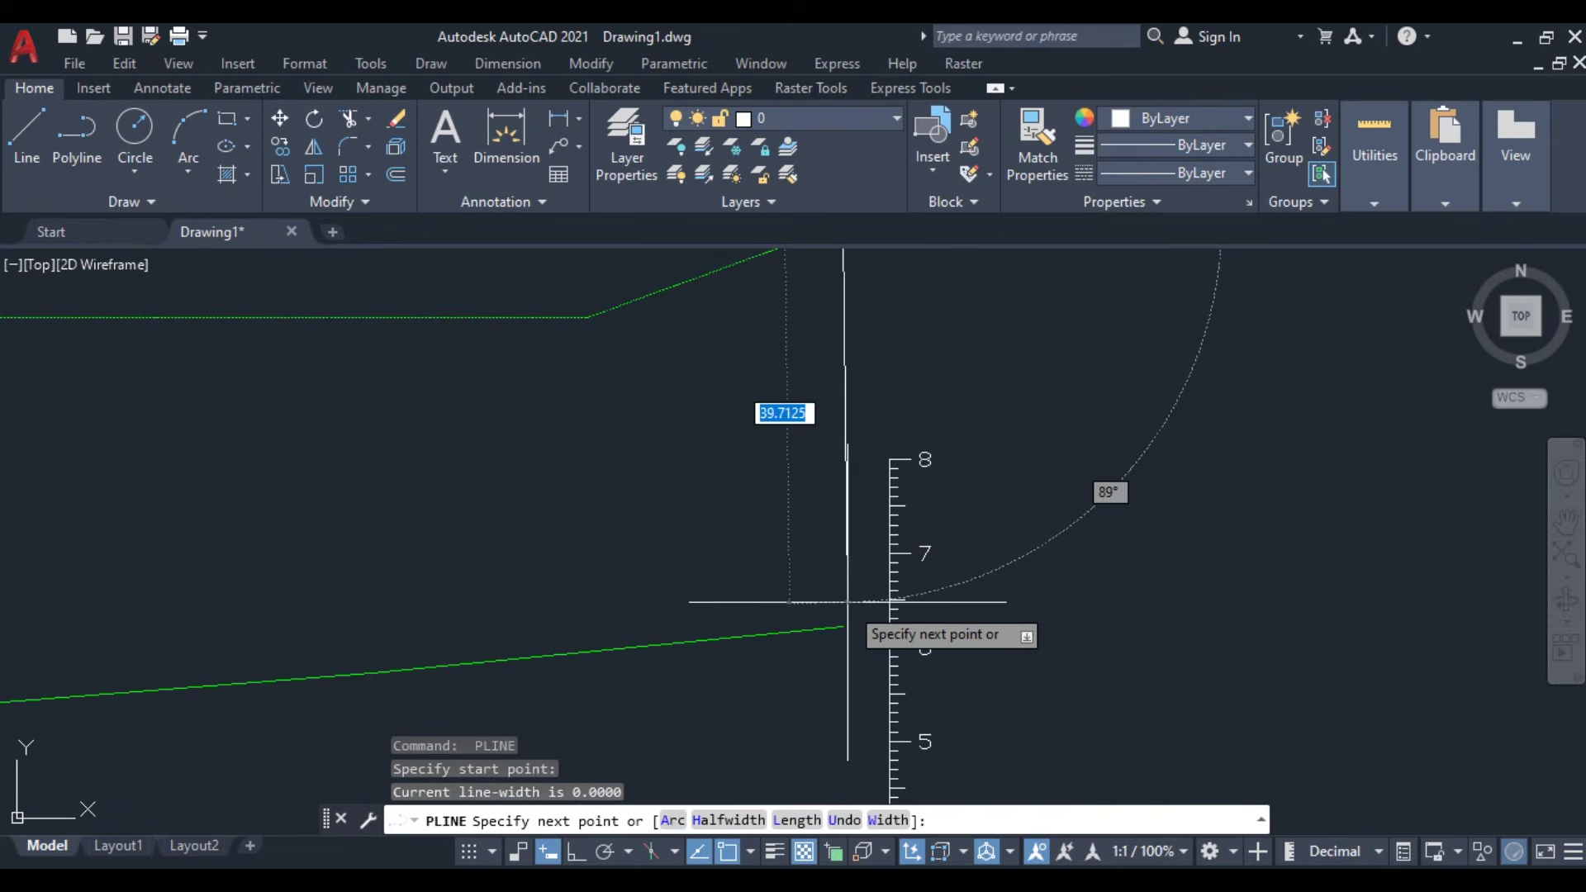
pyautogui.click(843, 628)
pyautogui.scroll(-4, 851, 611)
pyautogui.press('Return')
pyautogui.moveTo(623, 684); pyautogui.dragTo(939, 626, button='middle')
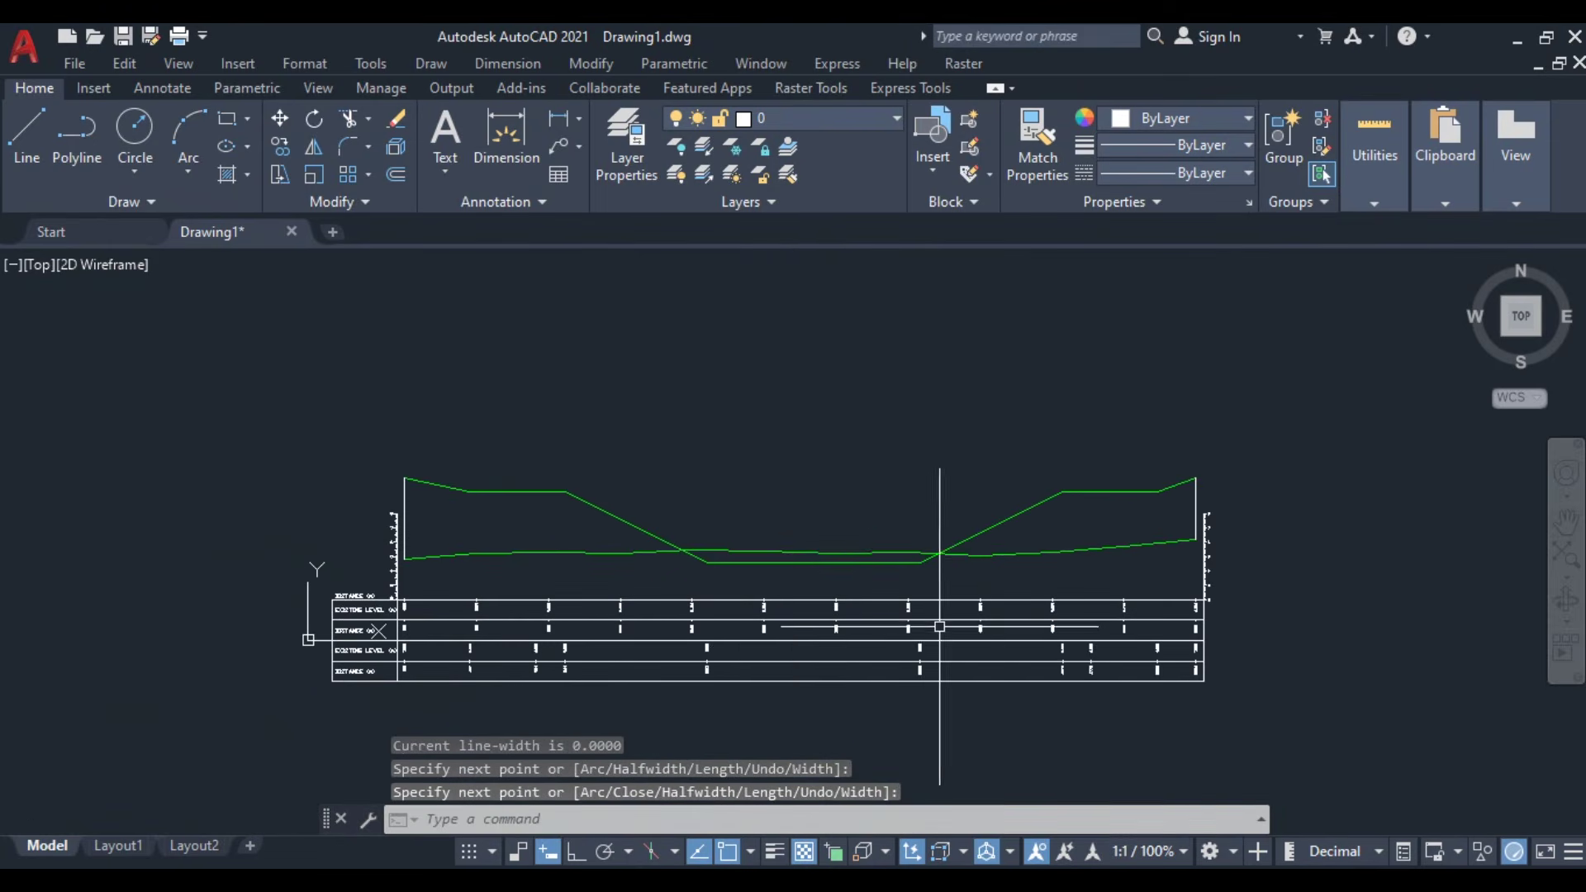
# - Examine the combined cross section and the row labels of its stacked level and distance tables
pyautogui.moveTo(768, 669); pyautogui.dragTo(925, 592, button='middle')
pyautogui.scroll(4, 587, 608)
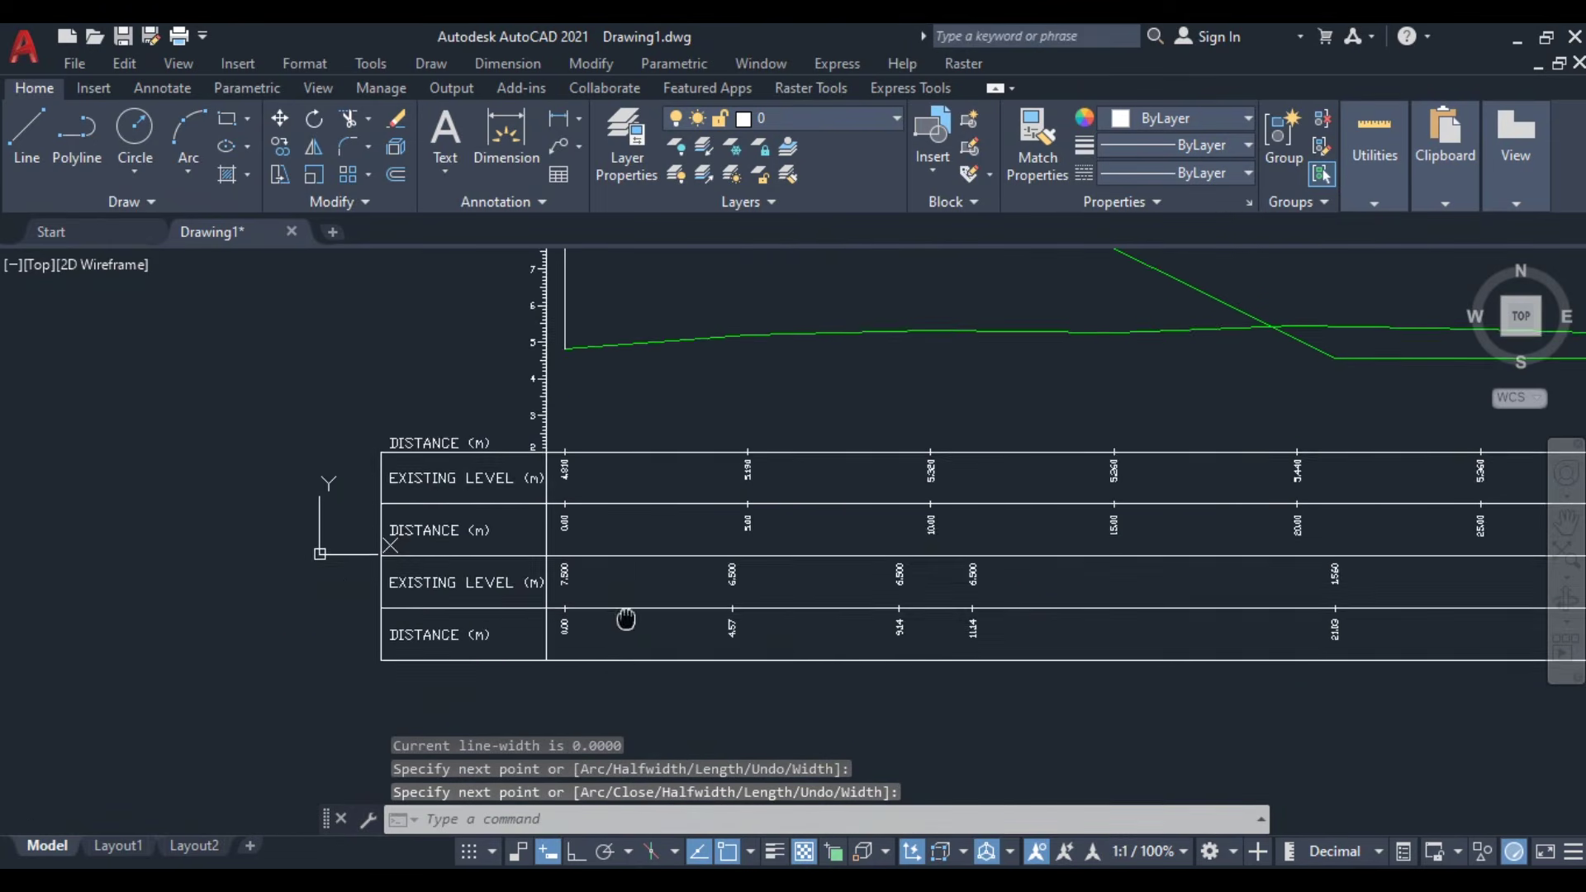
pyautogui.scroll(-2, 447, 629)
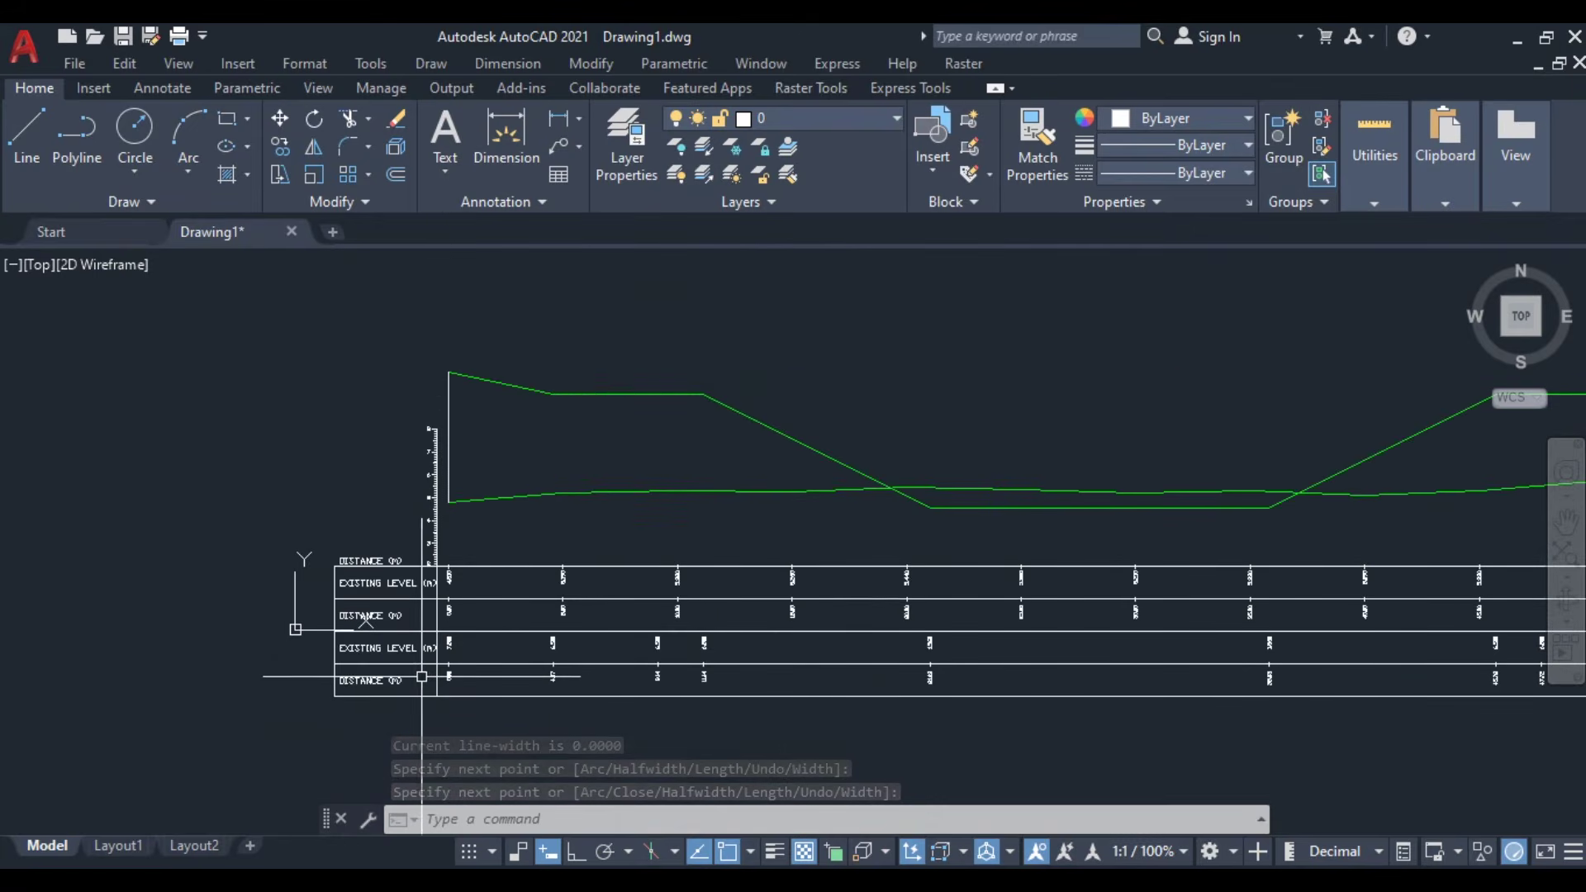
pyautogui.scroll(2, 372, 687)
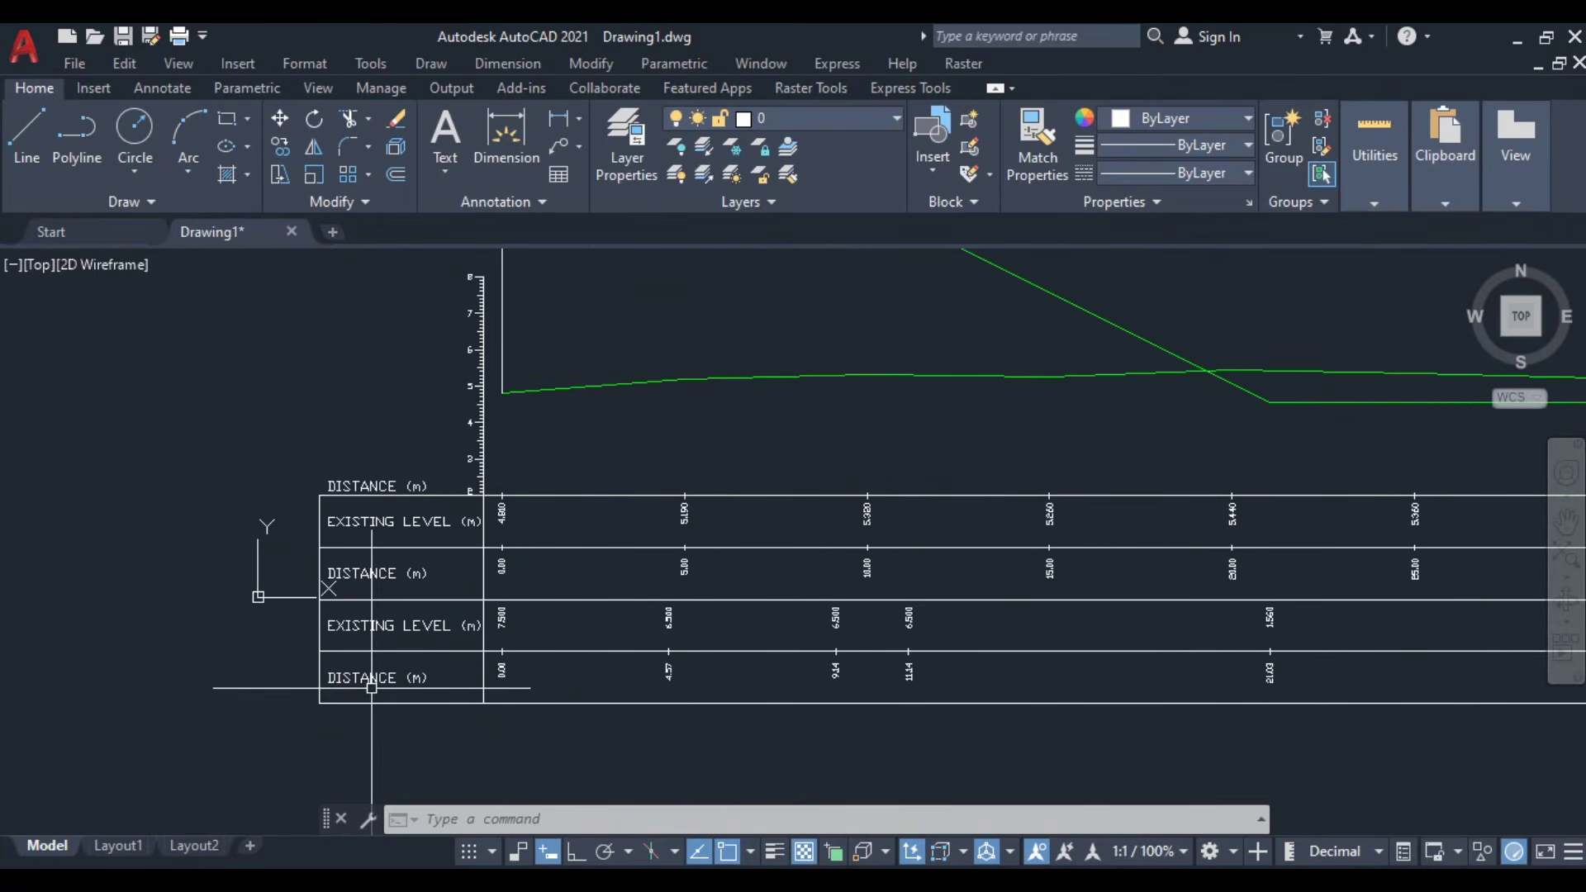
pyautogui.scroll(2, 378, 582)
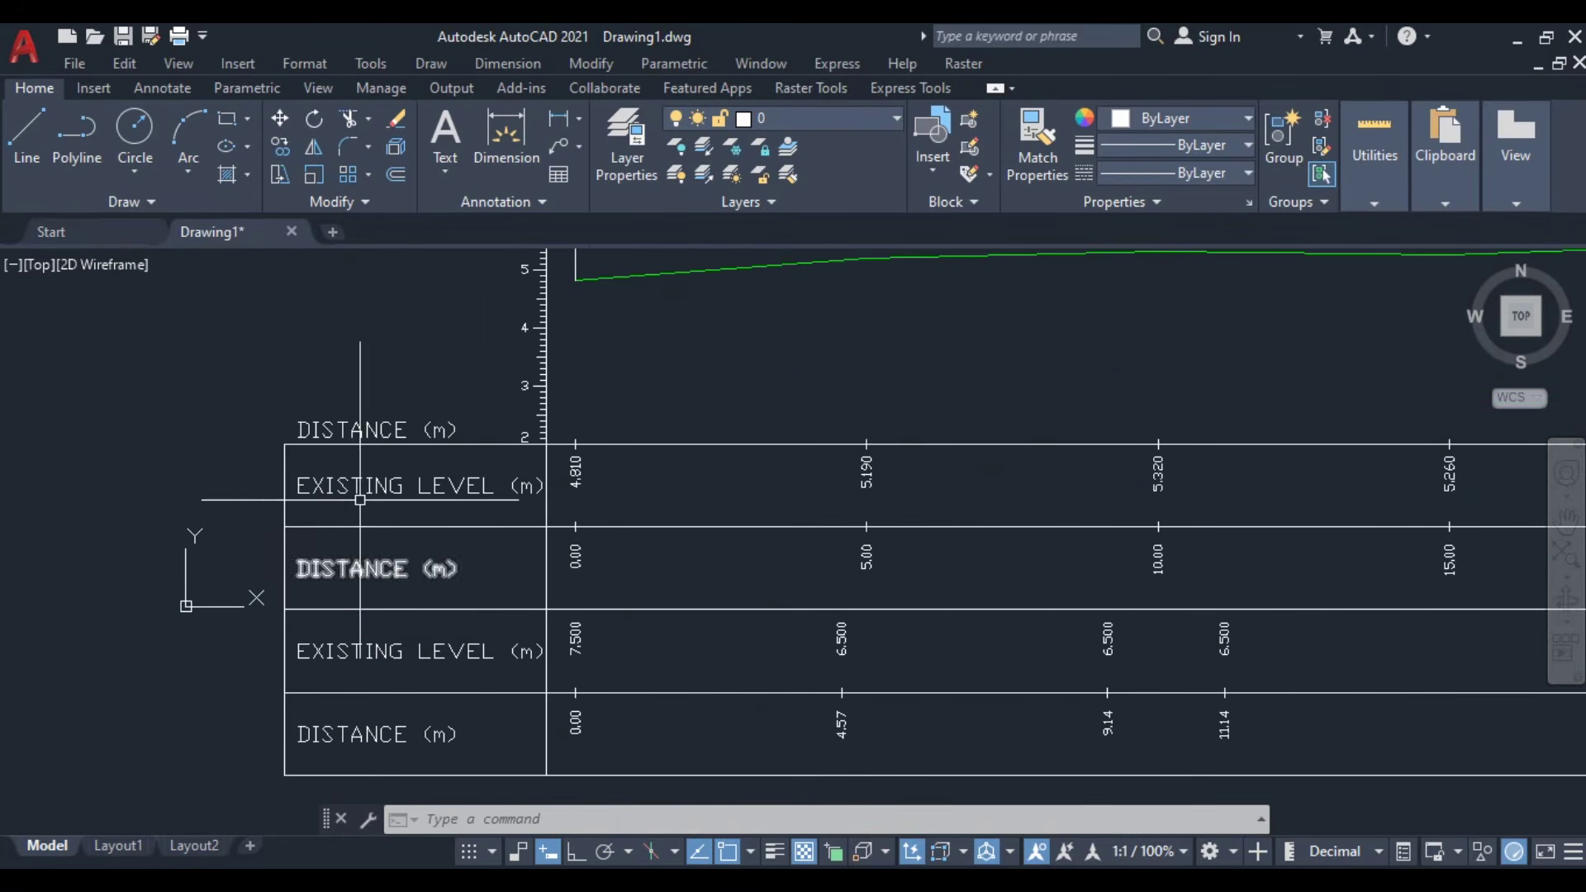
pyautogui.scroll(-2, 487, 682)
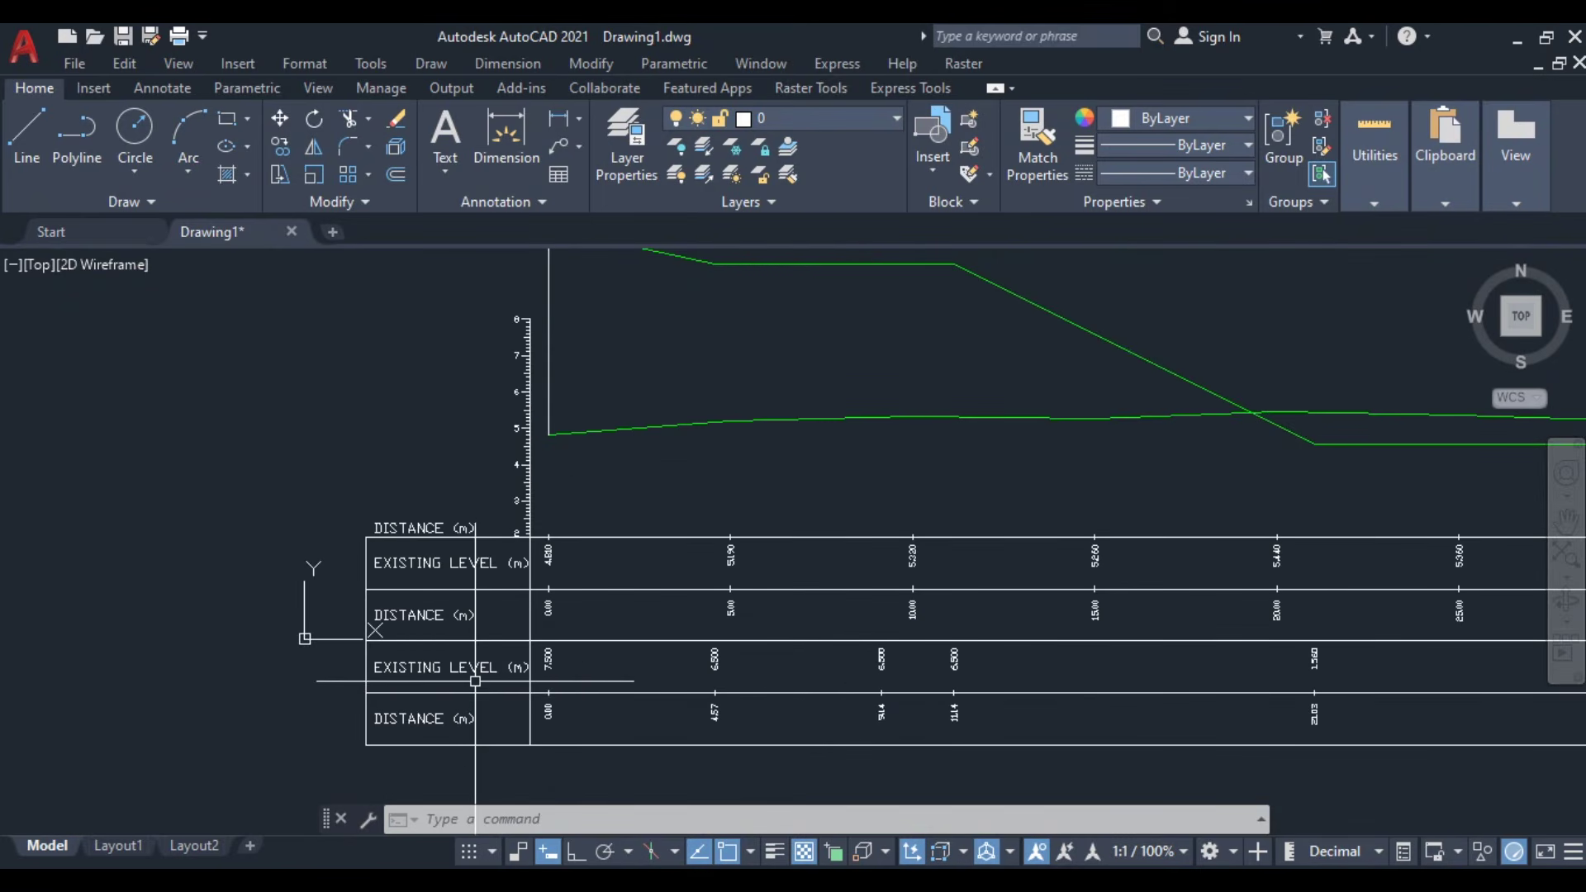
pyautogui.scroll(1, 475, 682)
pyautogui.scroll(-1, 465, 734)
pyautogui.moveTo(657, 627)
pyautogui.mouseDown(button='middle')
pyautogui.moveTo(542, 702)
pyautogui.moveTo(588, 634)
pyautogui.moveTo(587, 557)
pyautogui.mouseUp(button='middle')
pyautogui.scroll(4, 372, 672)
pyautogui.moveTo(459, 672); pyautogui.dragTo(508, 638, button='middle')
pyautogui.scroll(-8, 509, 638)
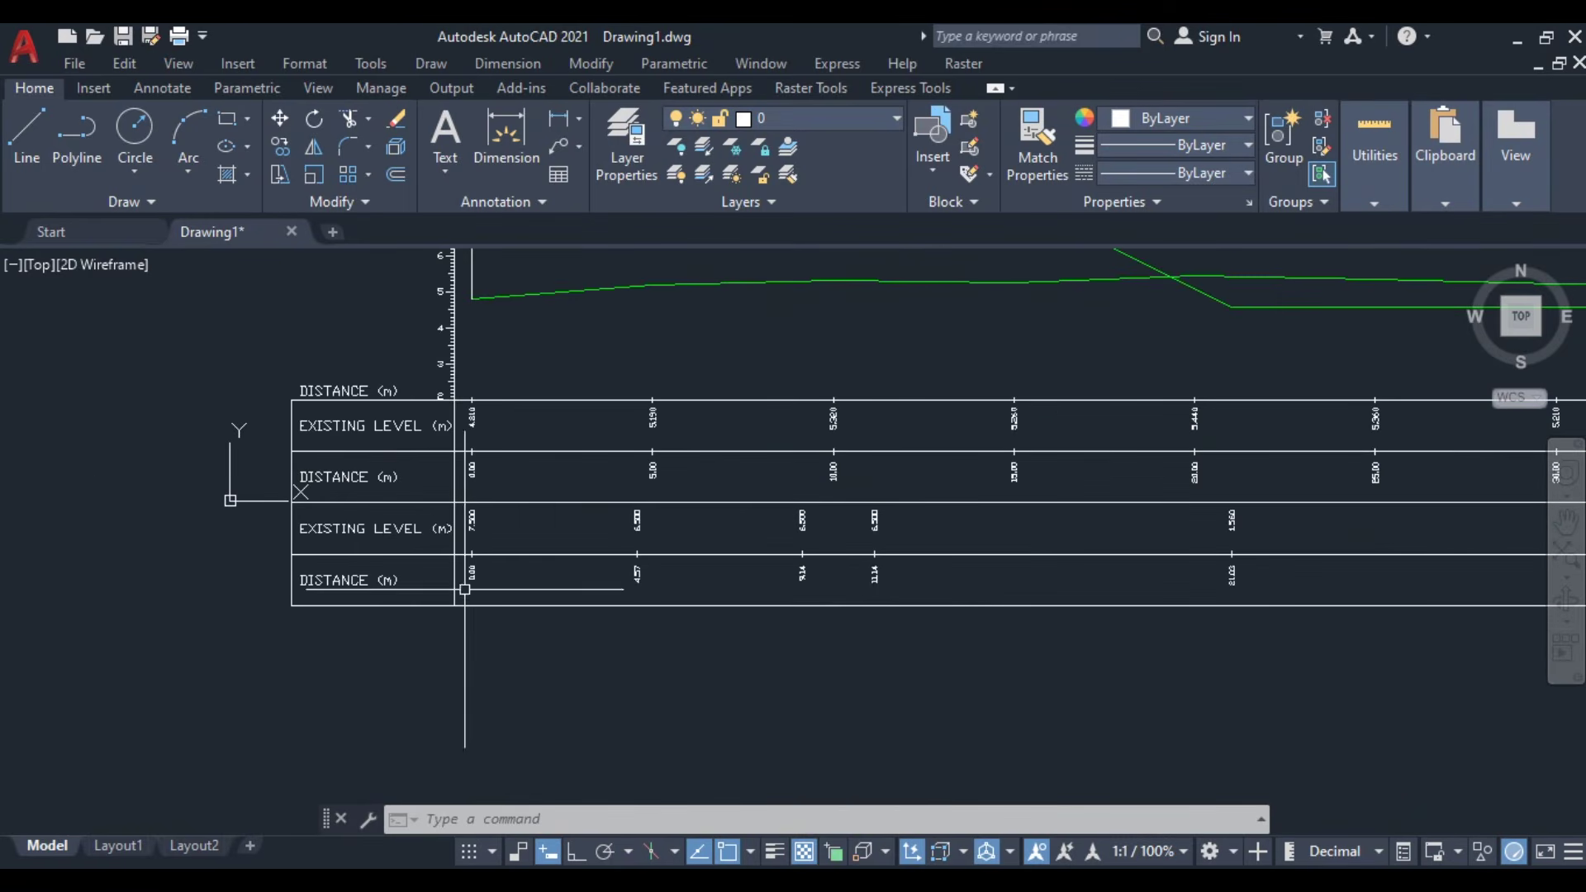
pyautogui.moveTo(576, 700); pyautogui.dragTo(595, 545, button='middle')
pyautogui.scroll(-4, 584, 612)
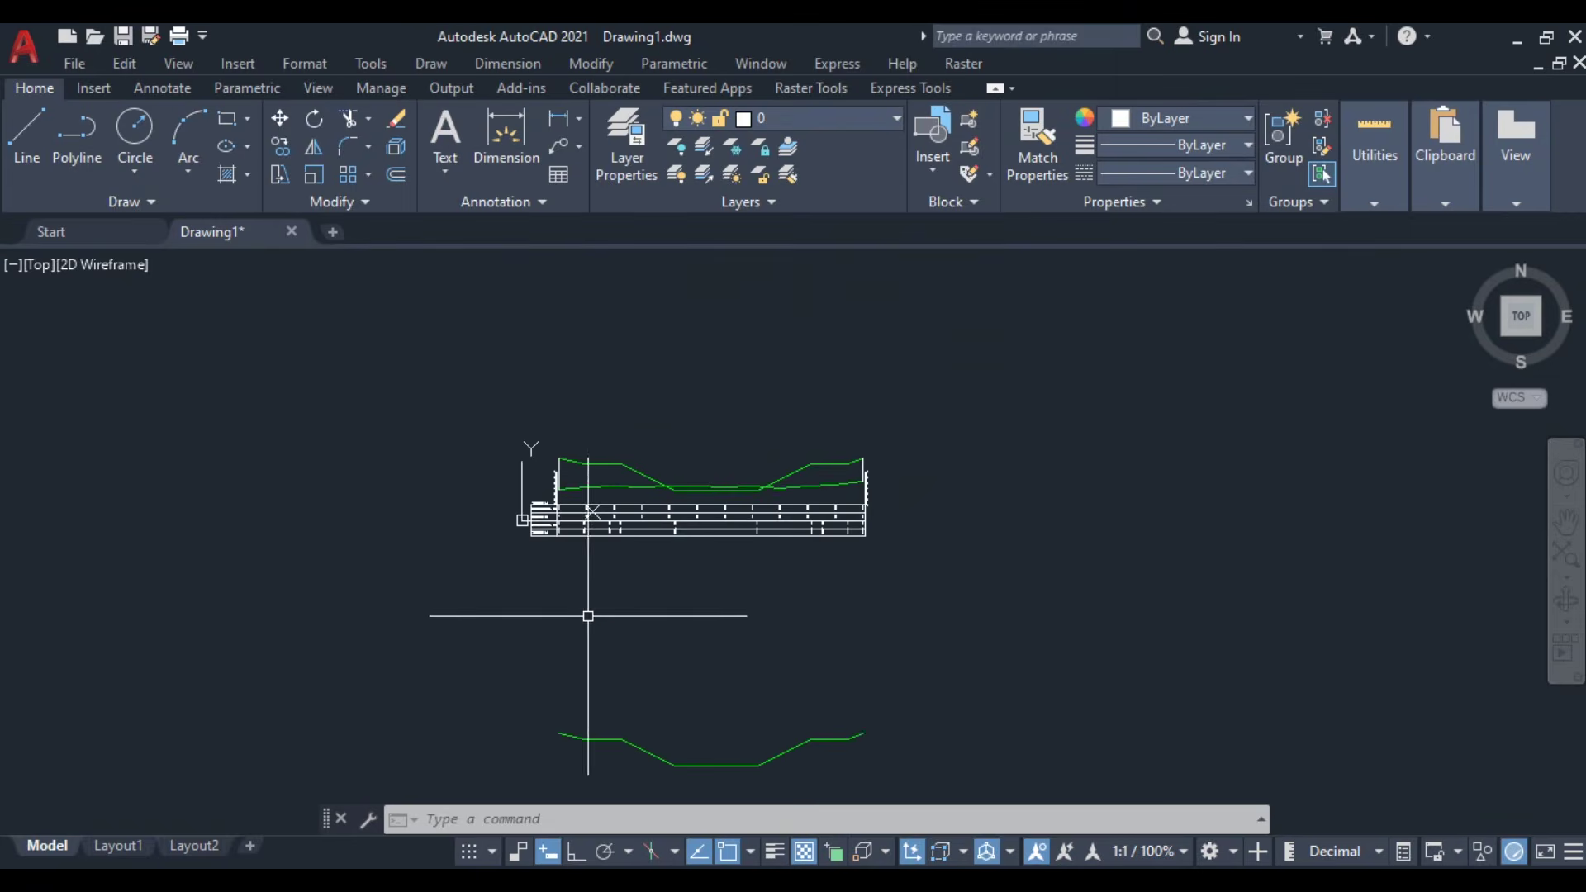
# - Change the lower EXISTING LEVEL (m) row label of the combined table to "Post LEVEL (m)"
pyautogui.scroll(7, 584, 612)
pyautogui.scroll(2, 455, 419)
pyautogui.moveTo(418, 450); pyautogui.dragTo(570, 533, button='middle')
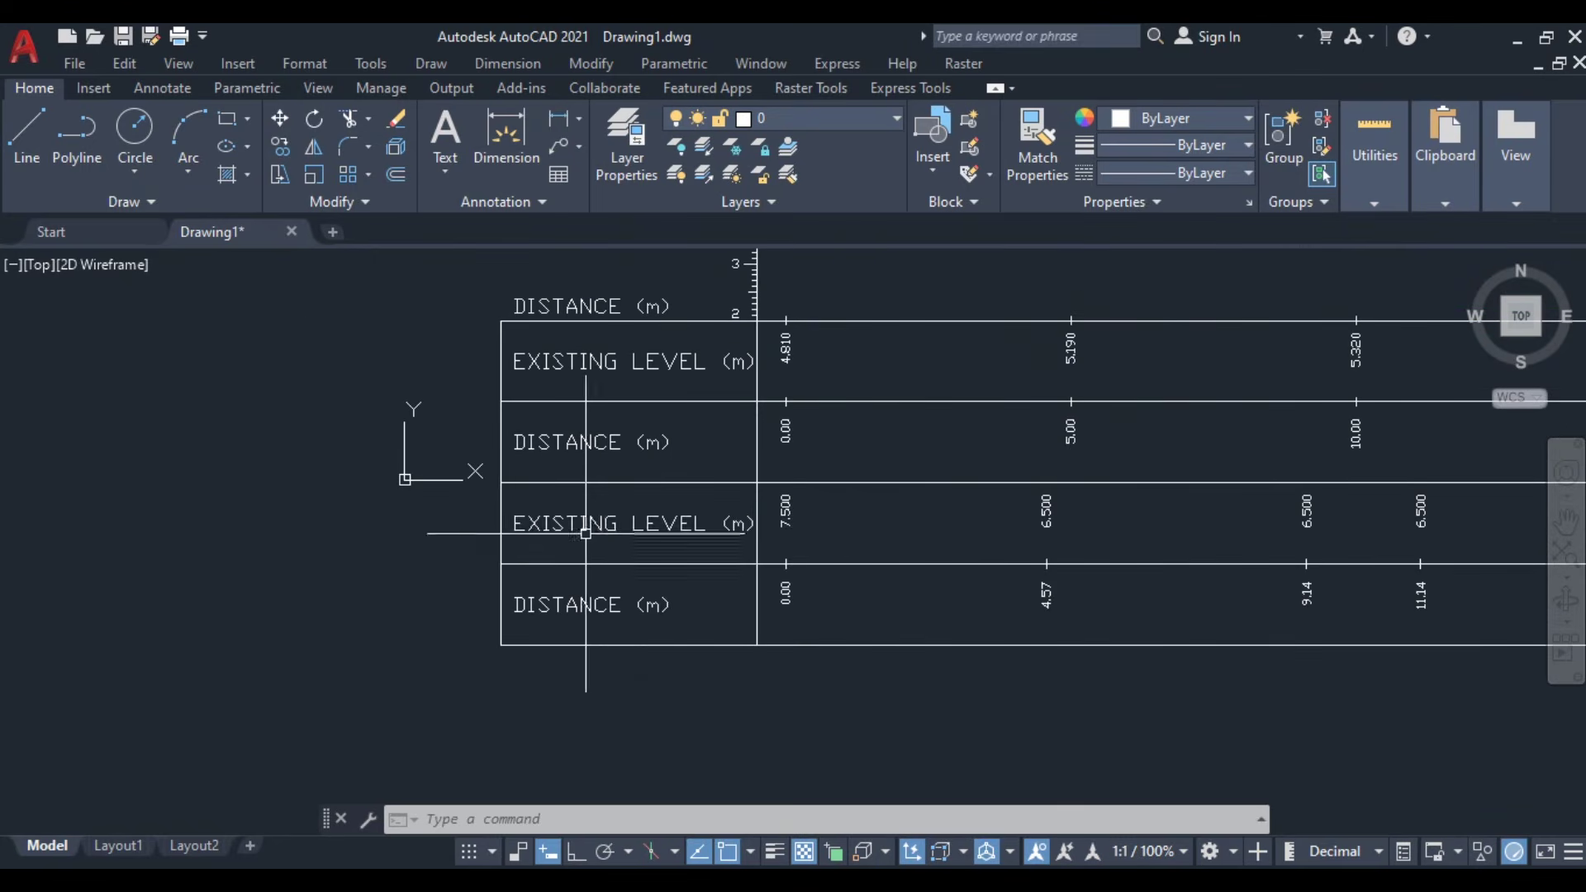
pyautogui.scroll(3, 570, 533)
pyautogui.click(585, 523)
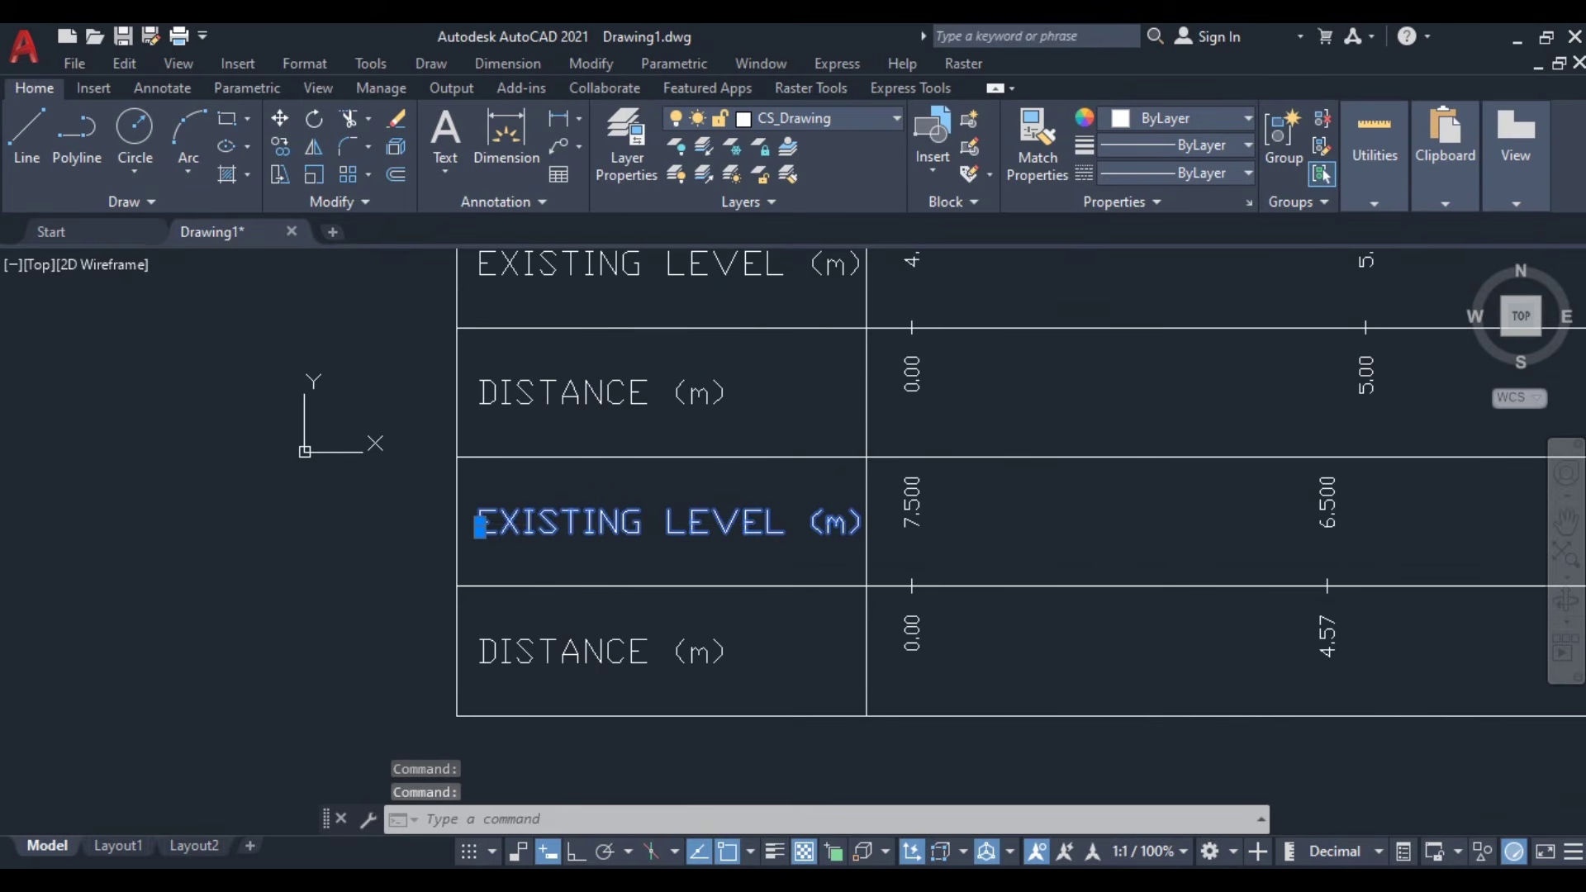
pyautogui.doubleClick(615, 529)
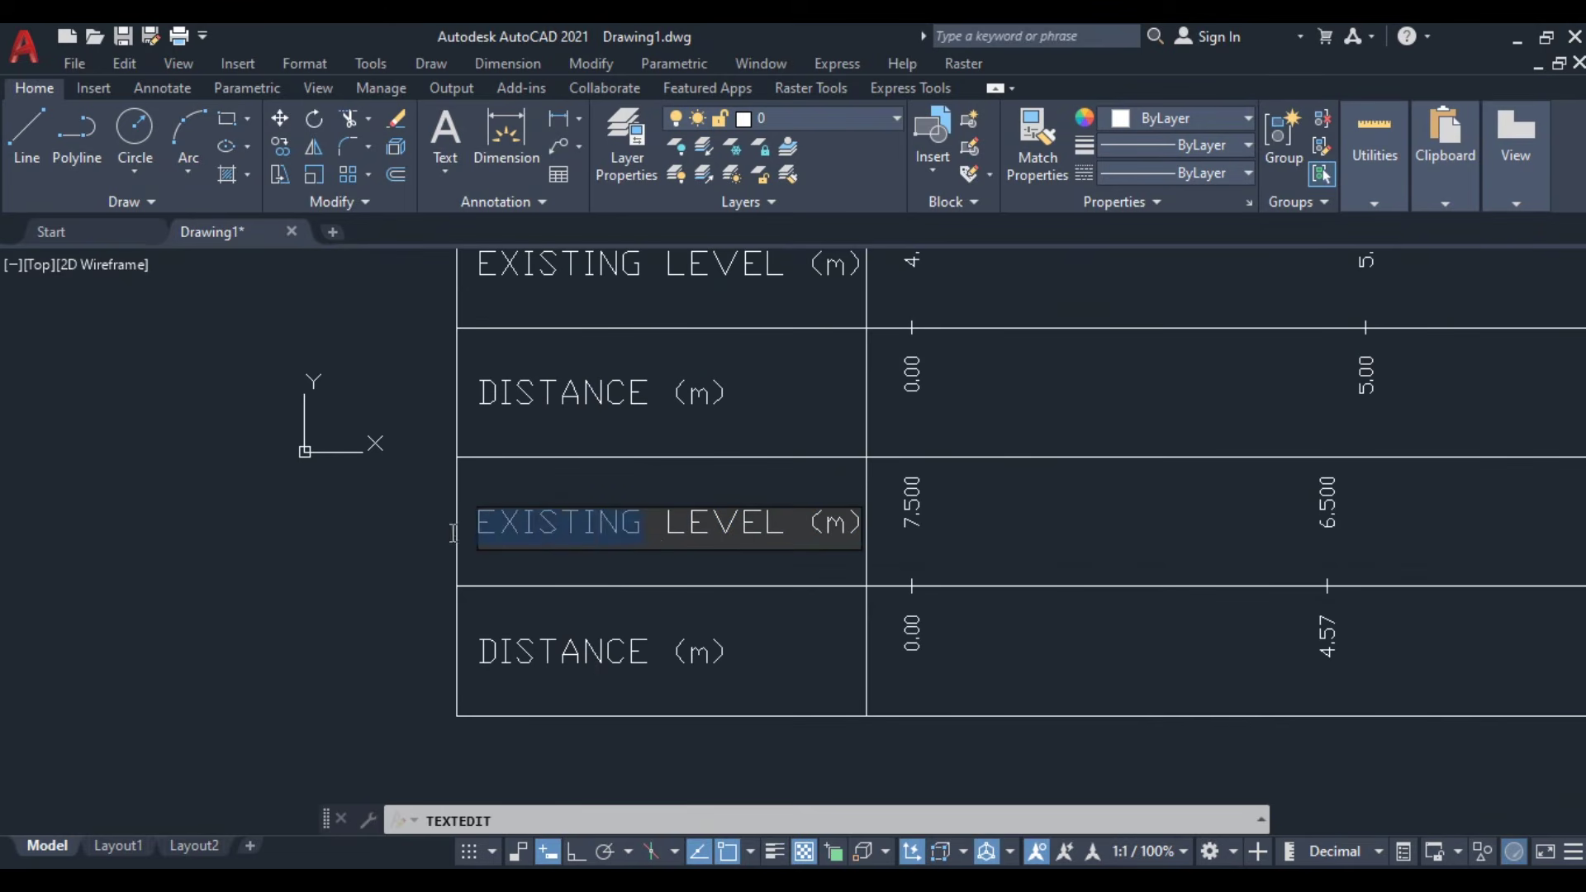
pyautogui.write('Pos')
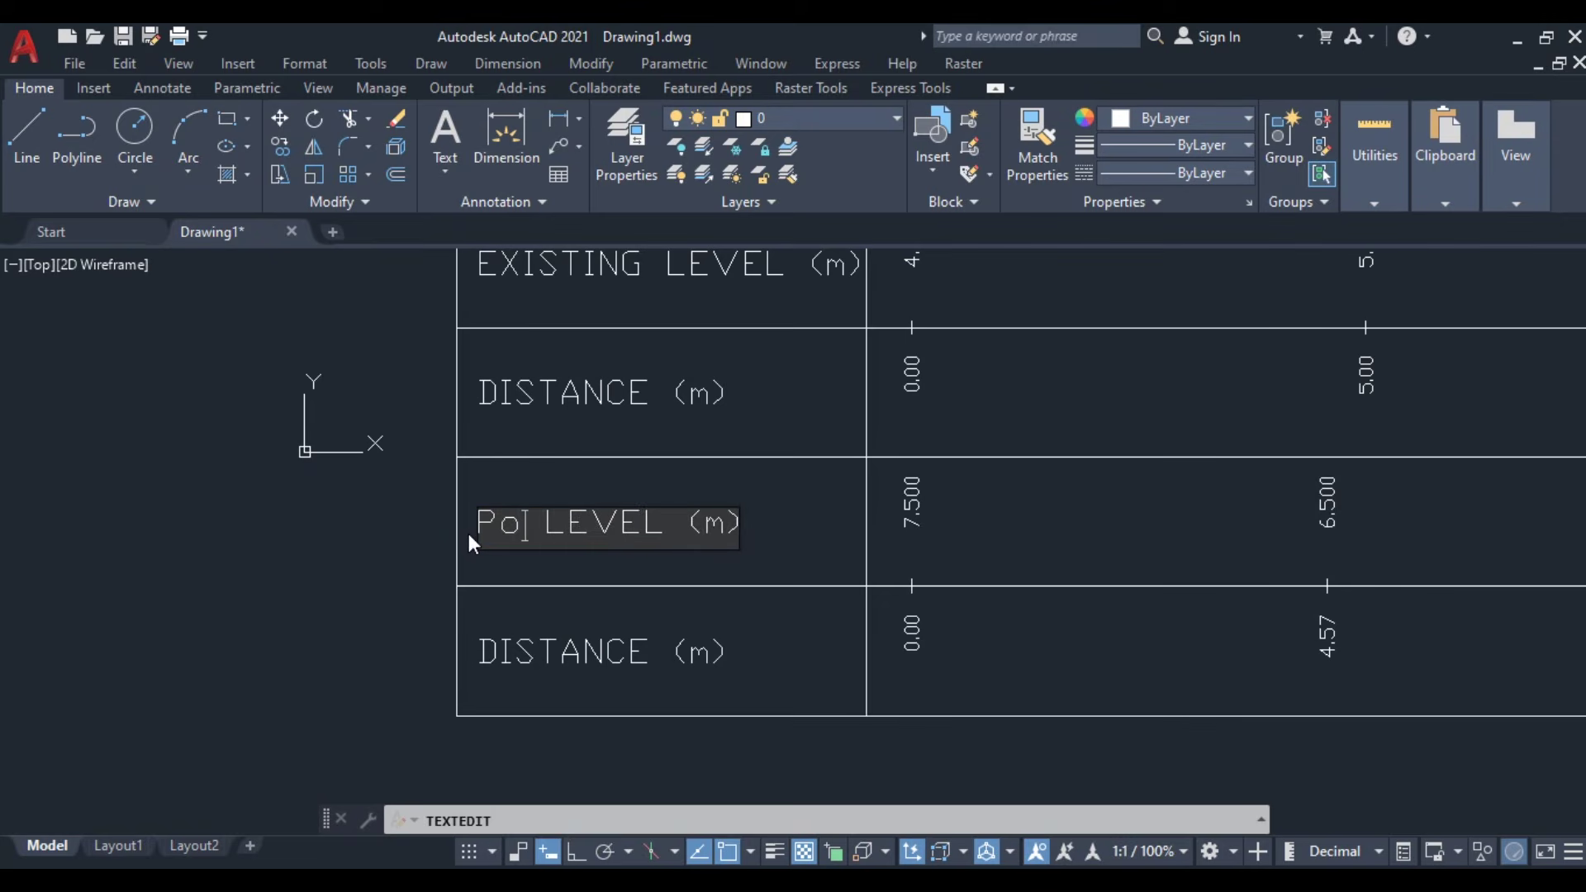
pyautogui.write('t')
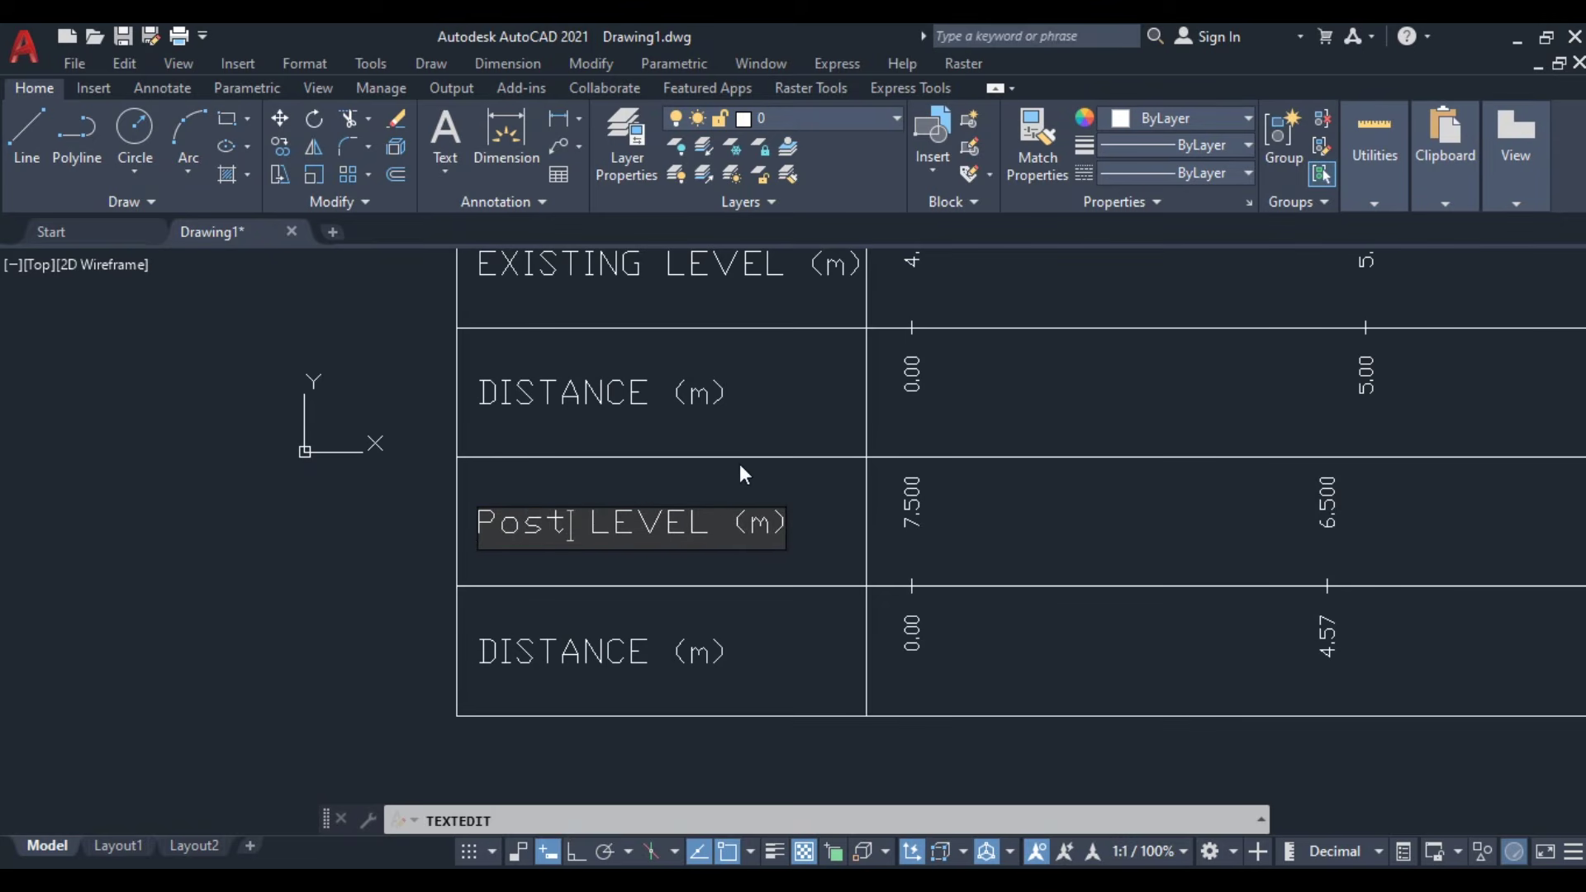
pyautogui.click(900, 435)
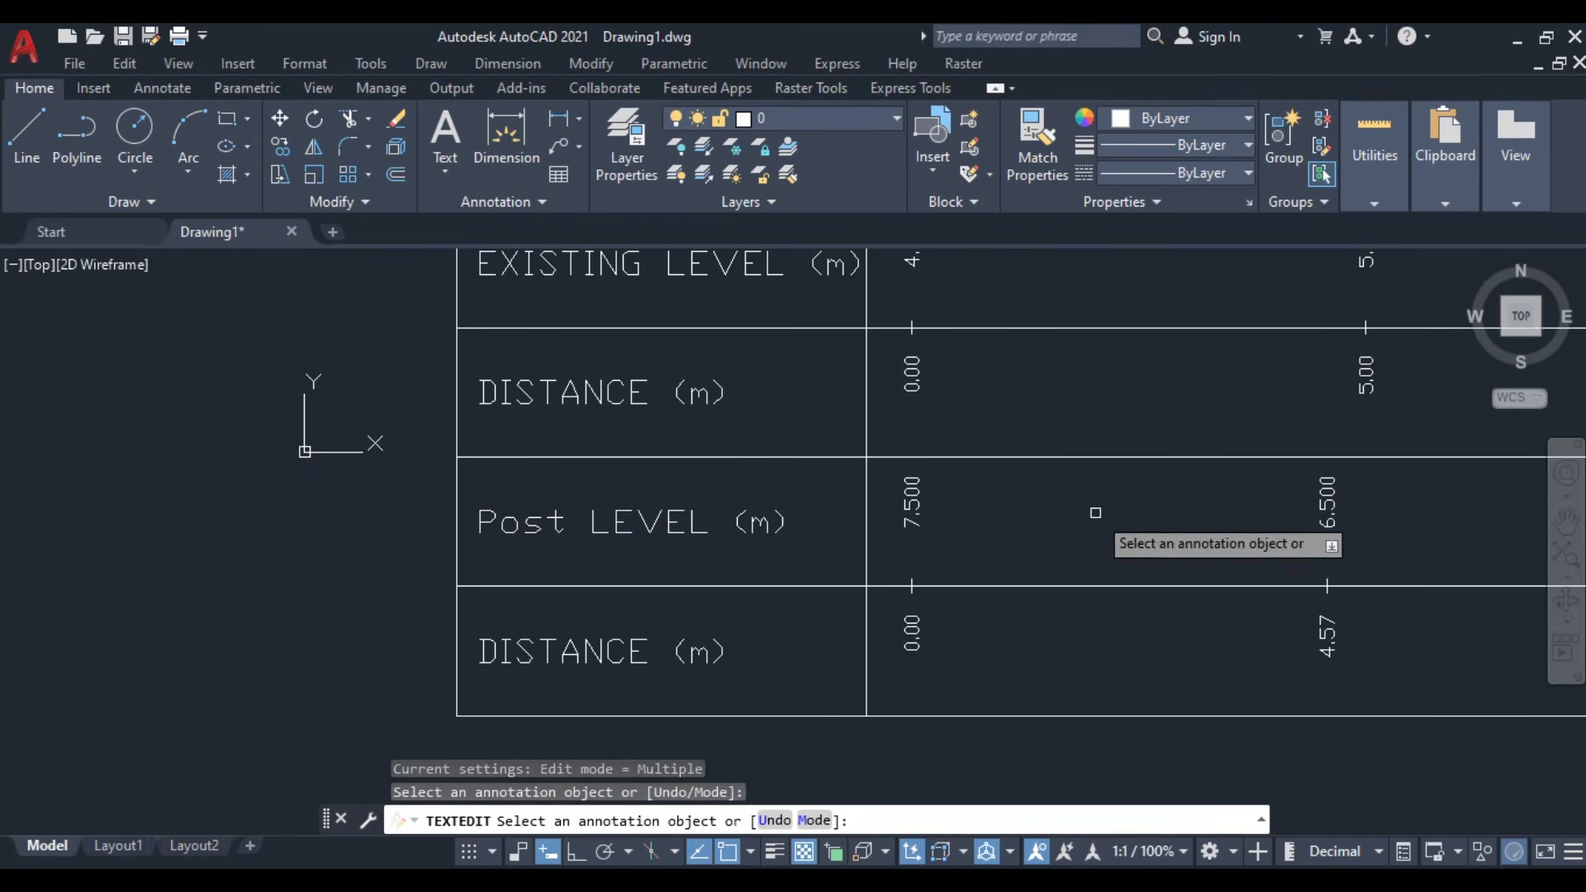
# - Finish the text editing and review the relabelled table rows together with both green profiles across the combined section
pyautogui.press('Return')
pyautogui.scroll(-5, 586, 565)
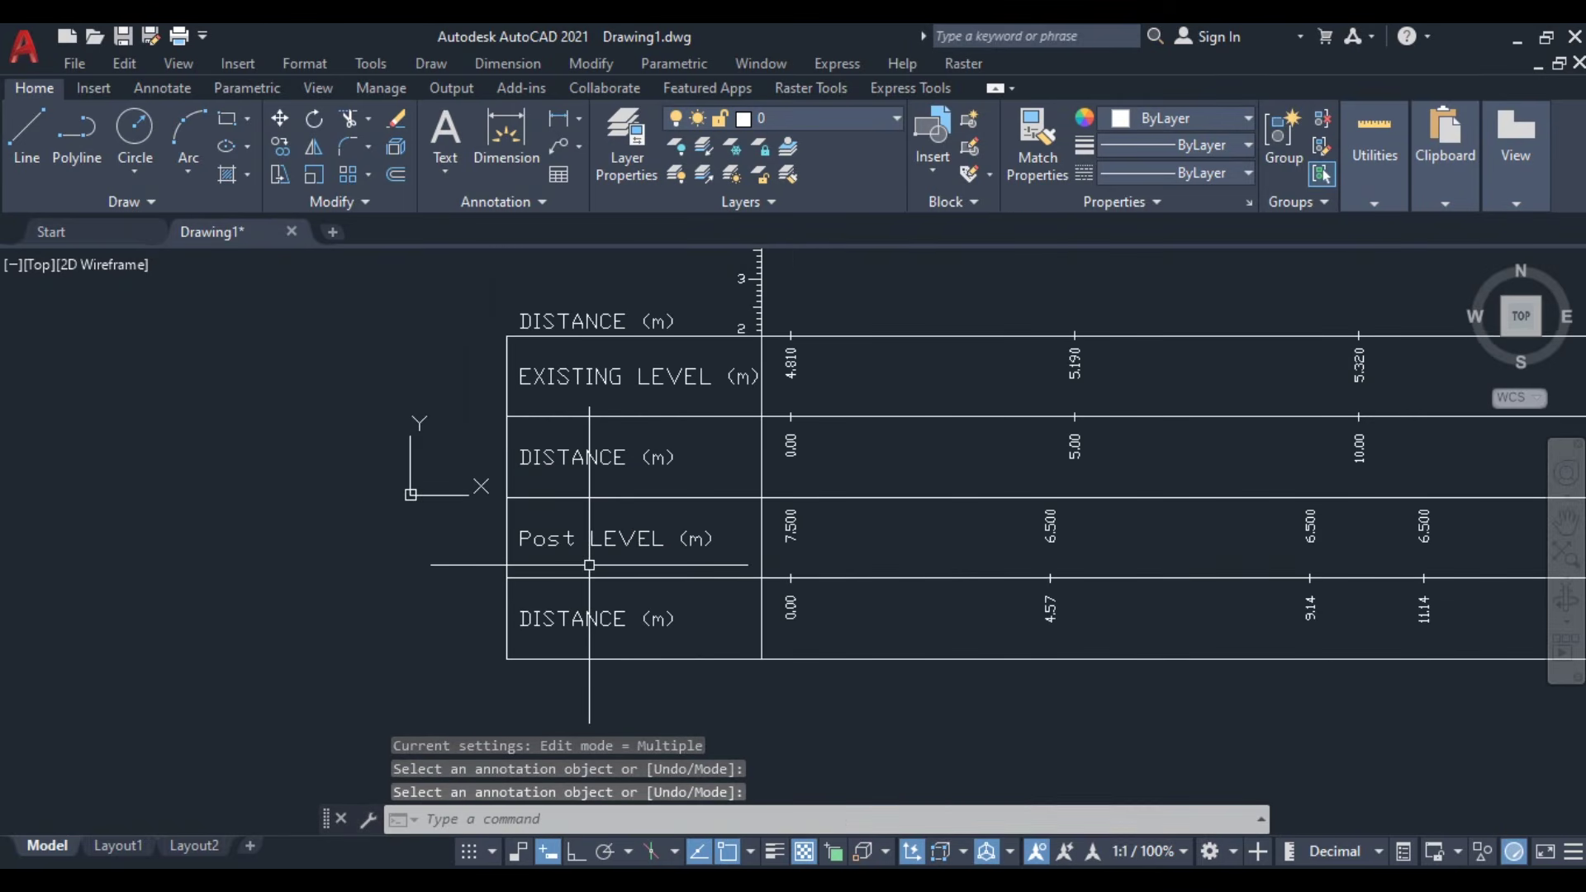
pyautogui.scroll(3, 519, 595)
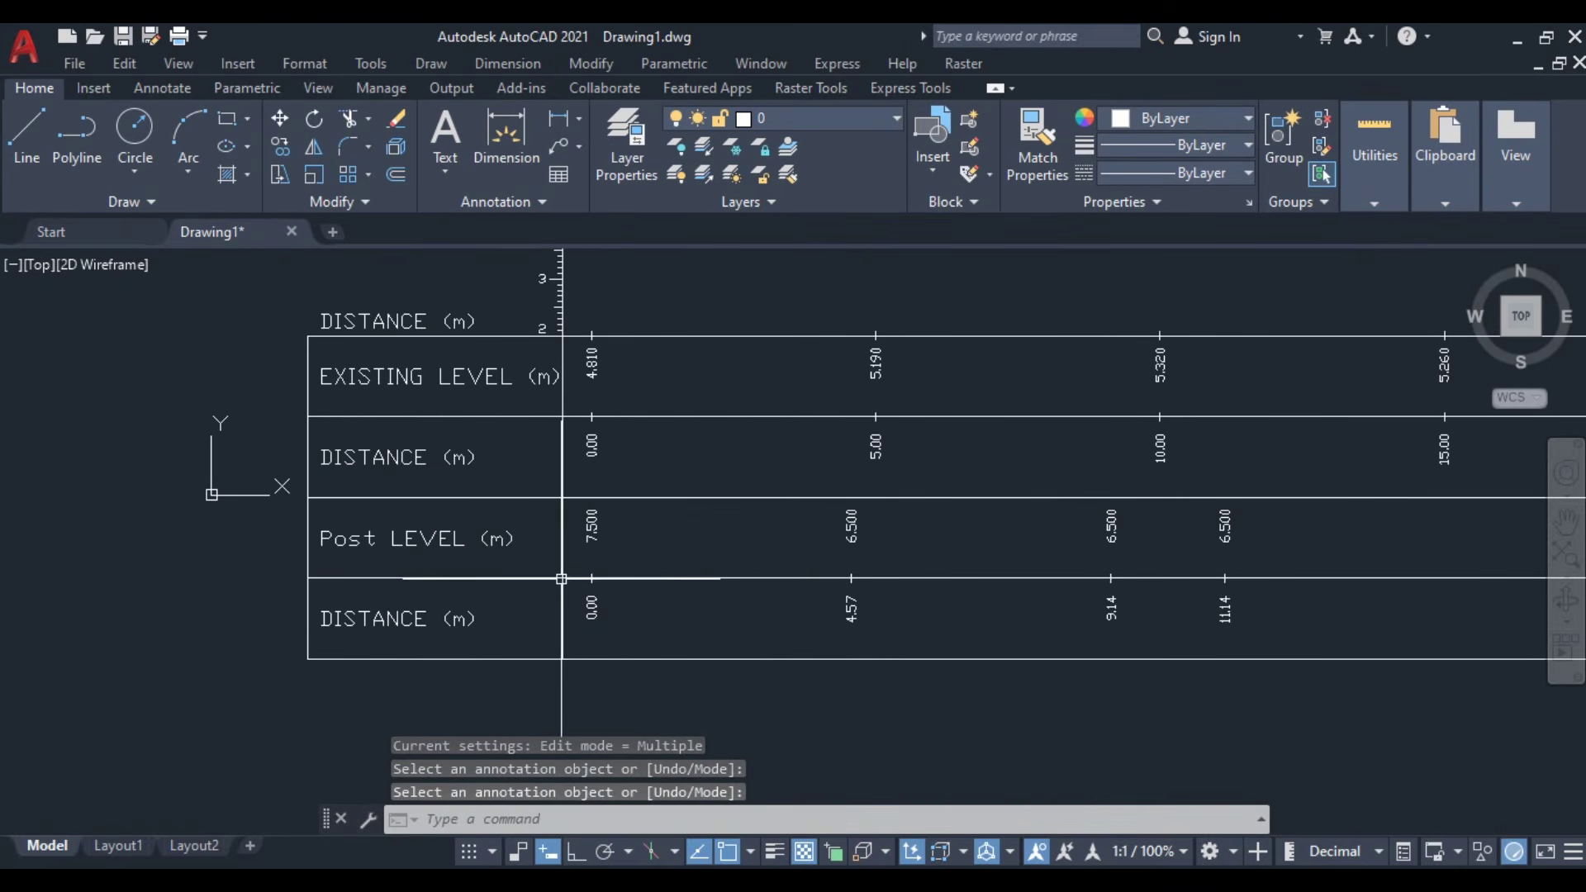
pyautogui.moveTo(577, 565); pyautogui.dragTo(507, 603, button='middle')
pyautogui.scroll(-1, 524, 634)
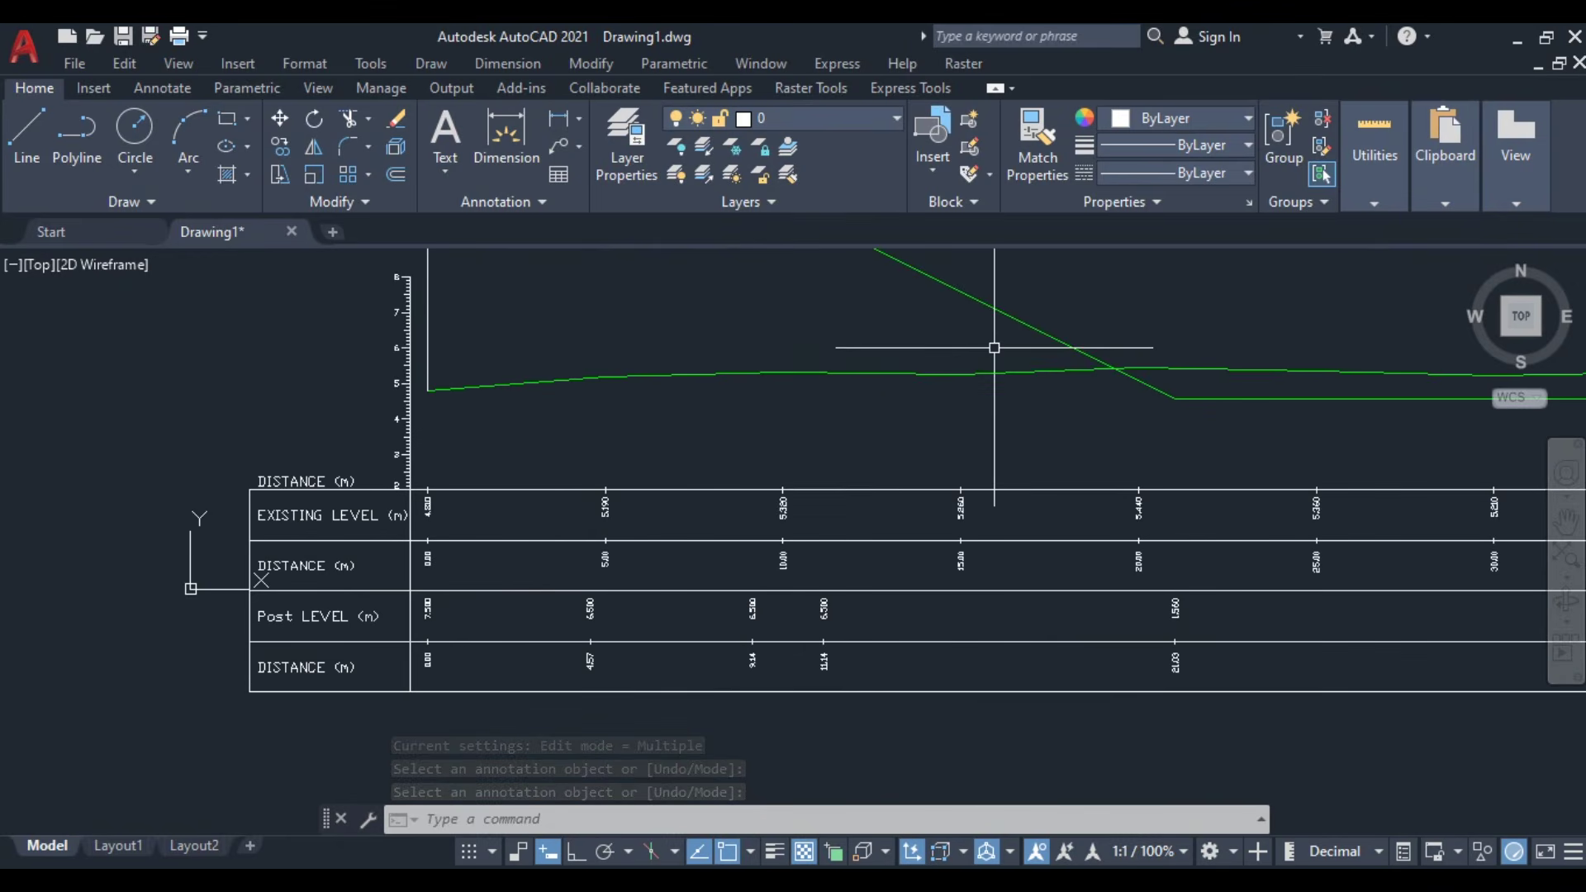
pyautogui.scroll(-1, 948, 347)
pyautogui.scroll(4, 623, 514)
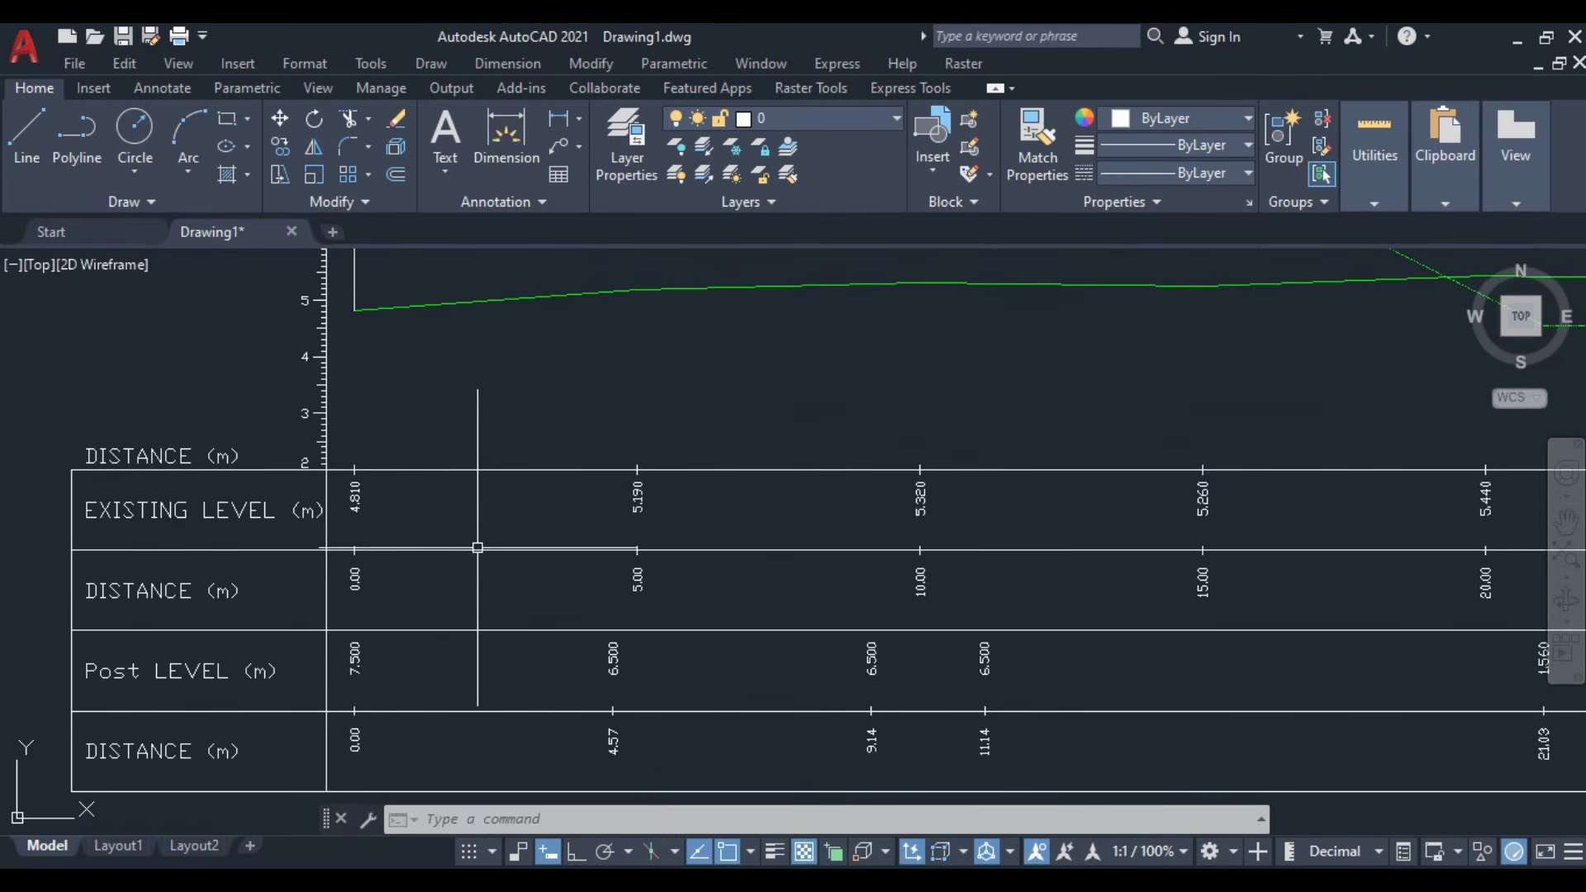
pyautogui.scroll(-6, 623, 514)
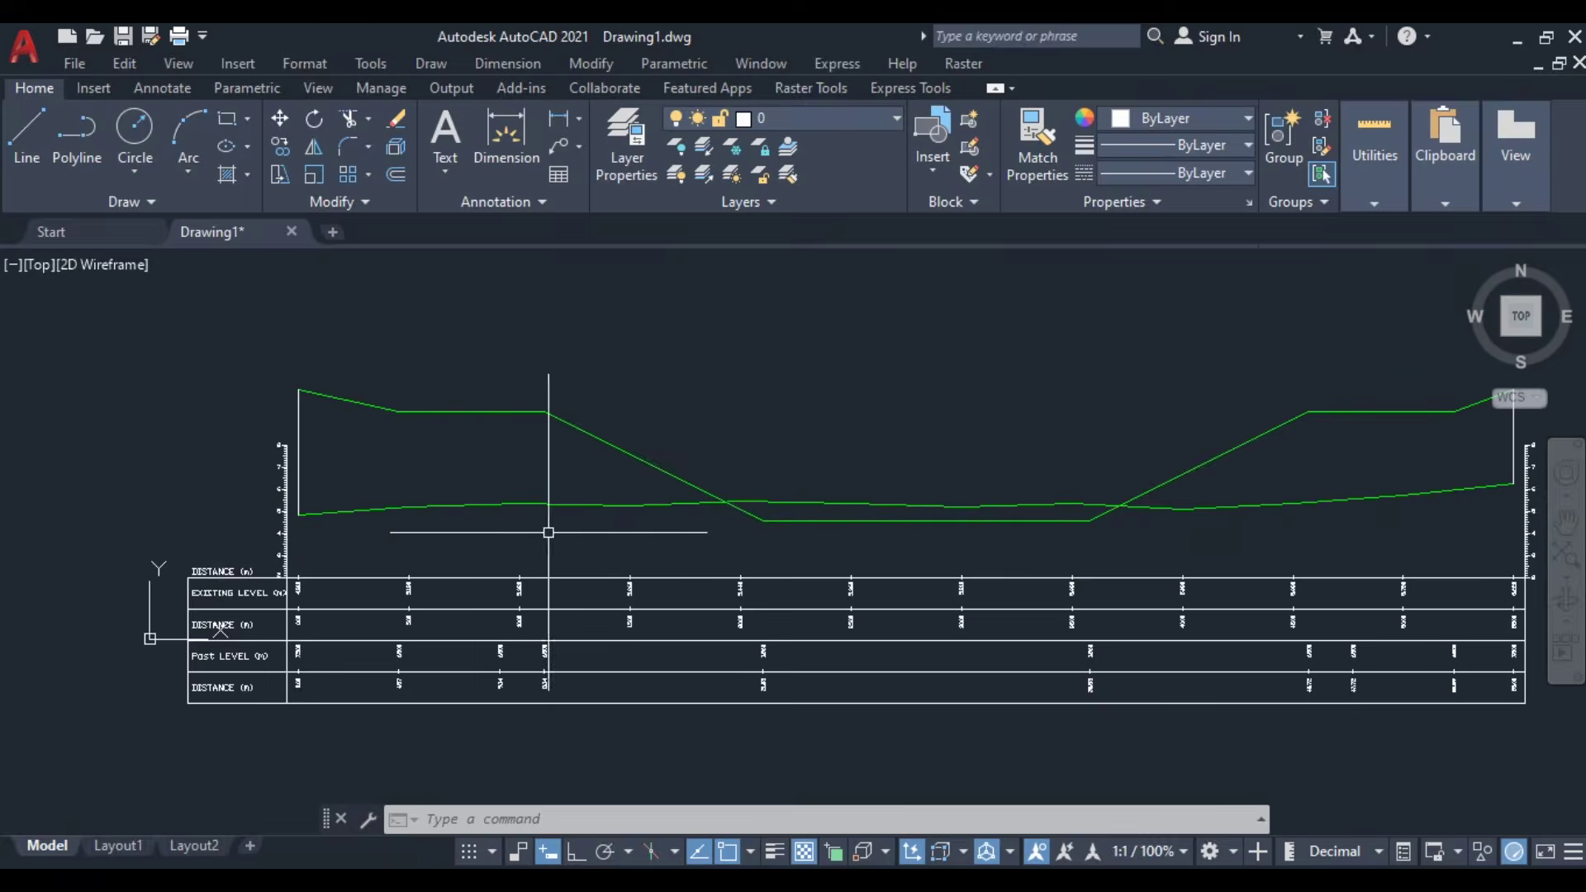
pyautogui.moveTo(679, 530); pyautogui.dragTo(517, 538, button='middle')
pyautogui.scroll(2, 418, 520)
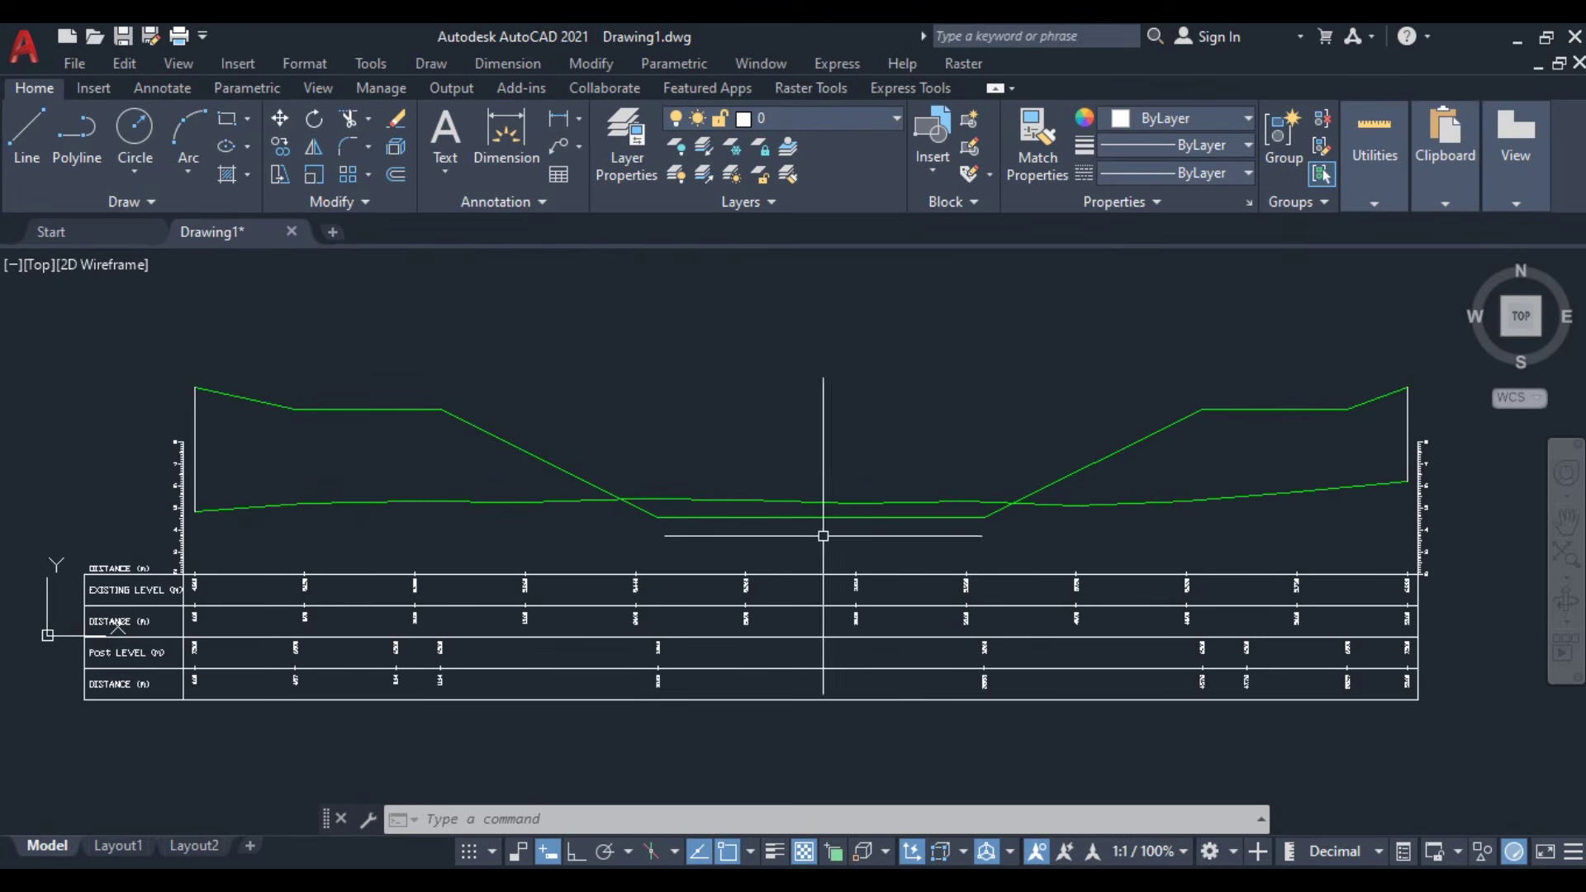
# - Change the colour of the existing ground profile, the flatter of the two green polylines, to red
pyautogui.click(1286, 480)
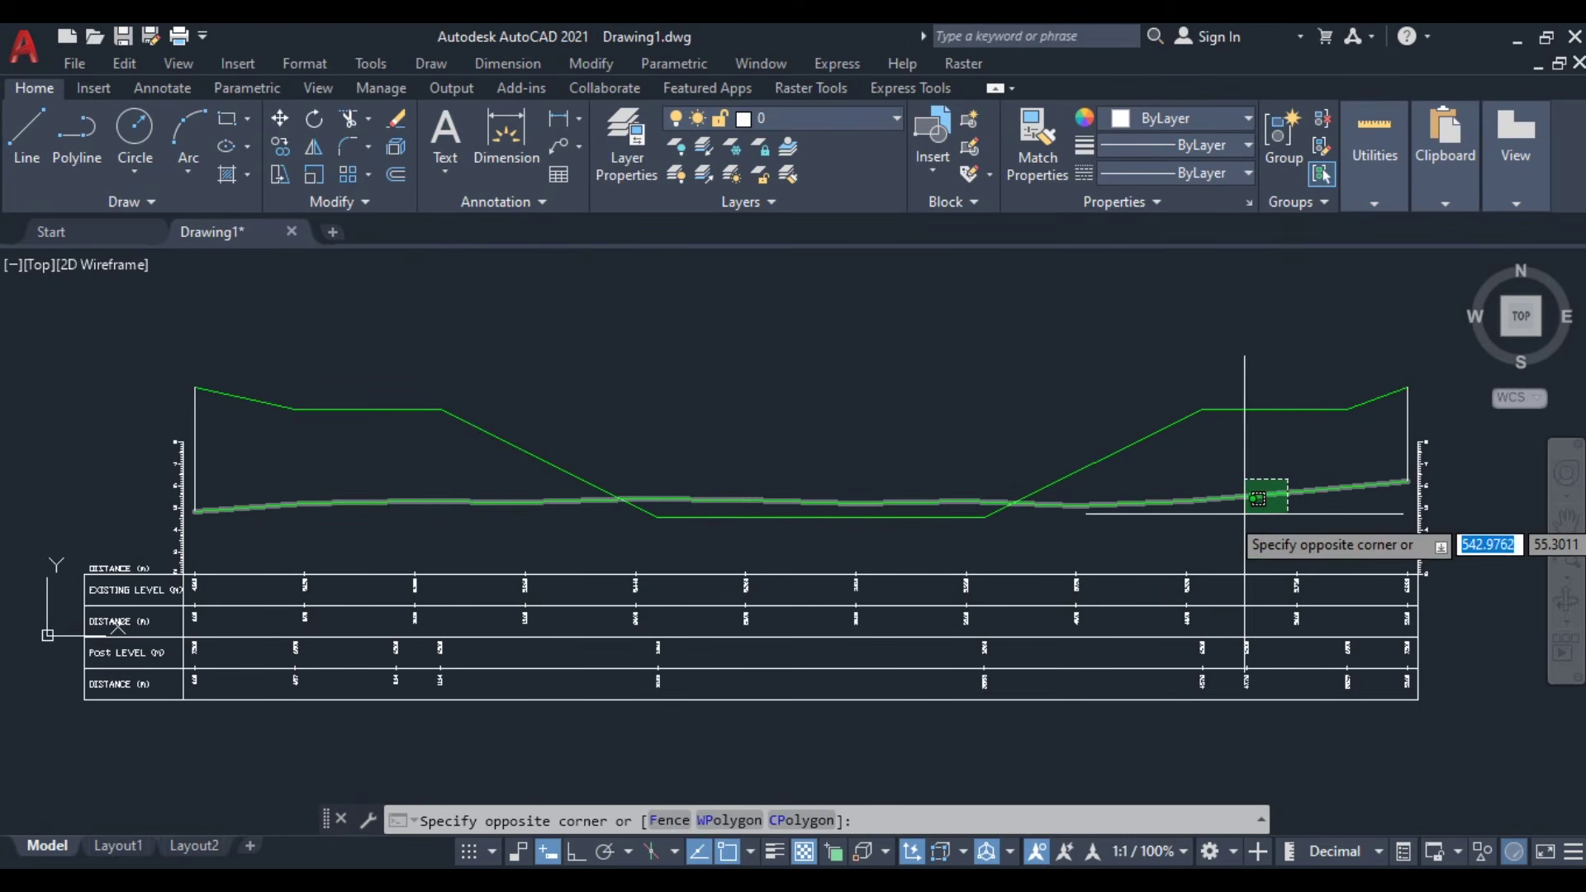
pyautogui.click(1235, 476)
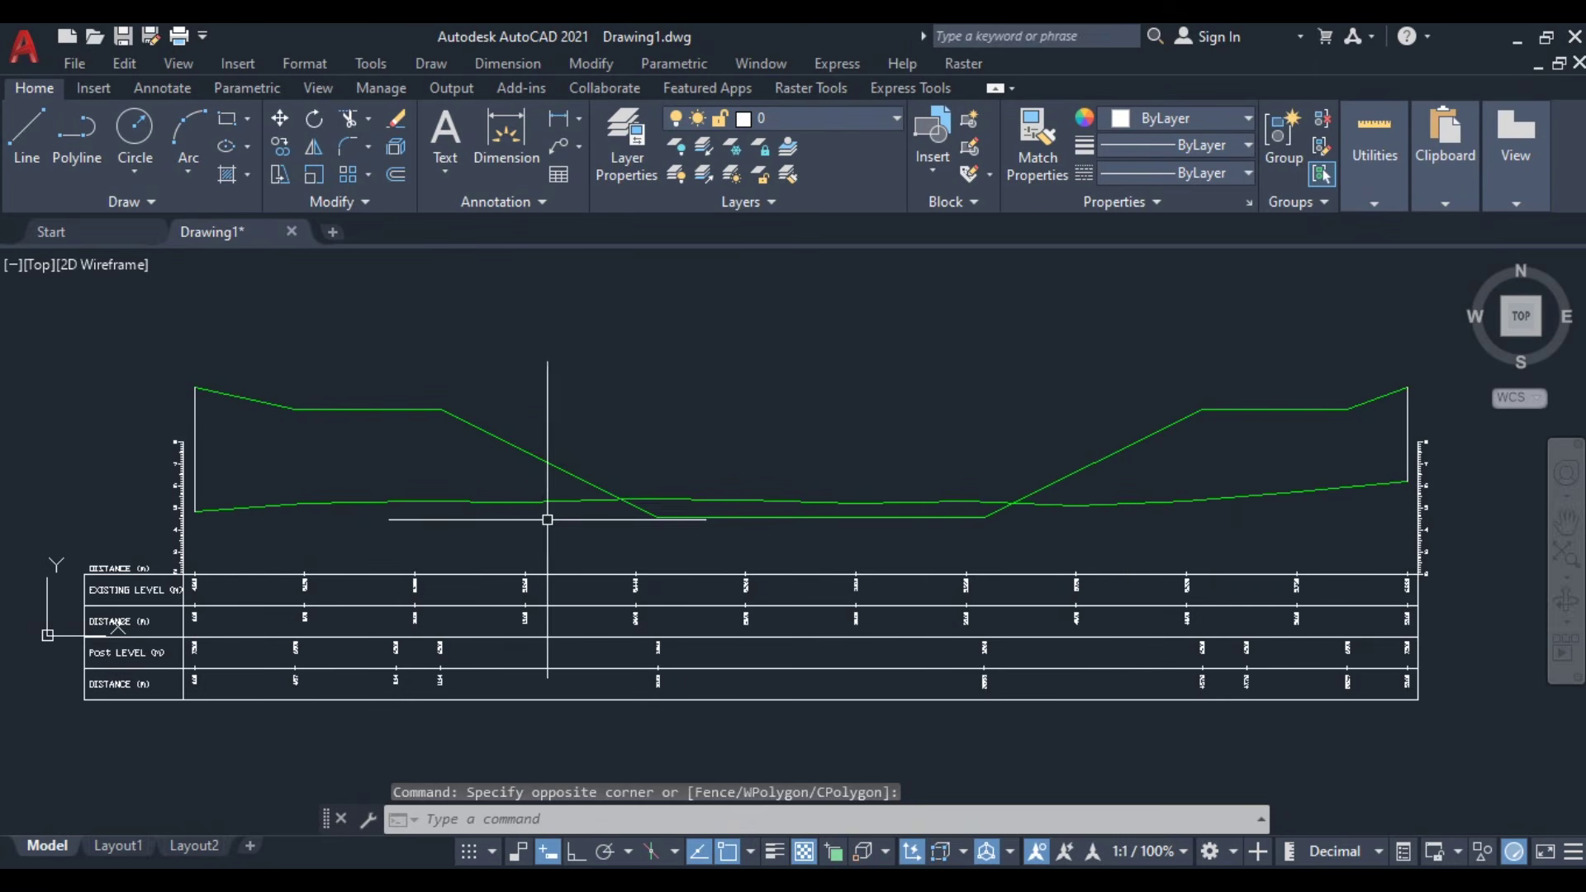
pyautogui.click(414, 476)
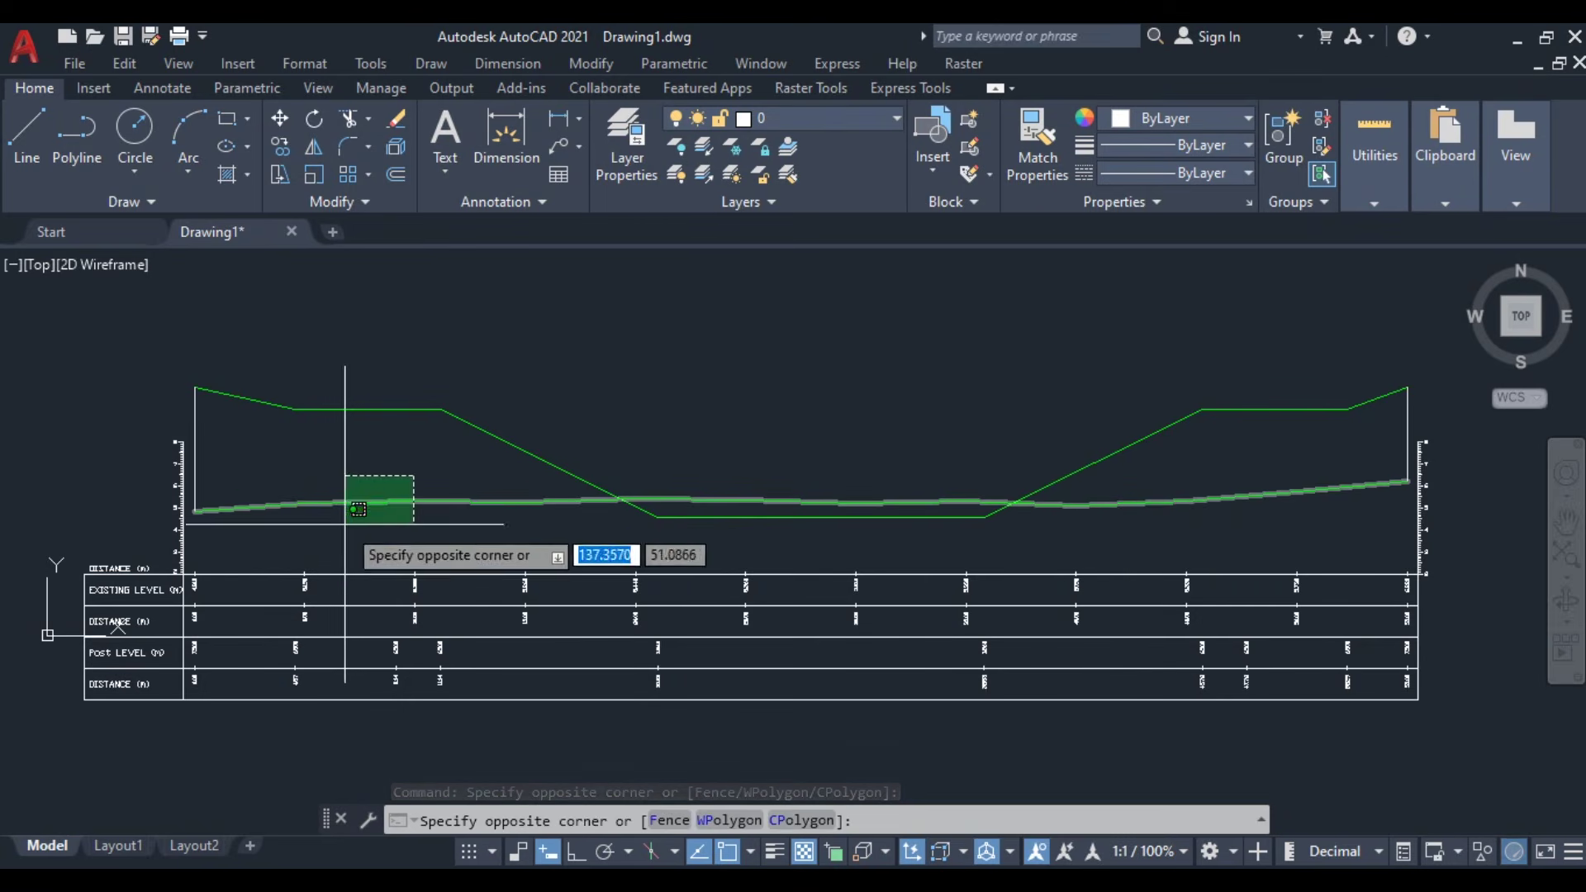
pyautogui.click(358, 509)
pyautogui.click(1163, 117)
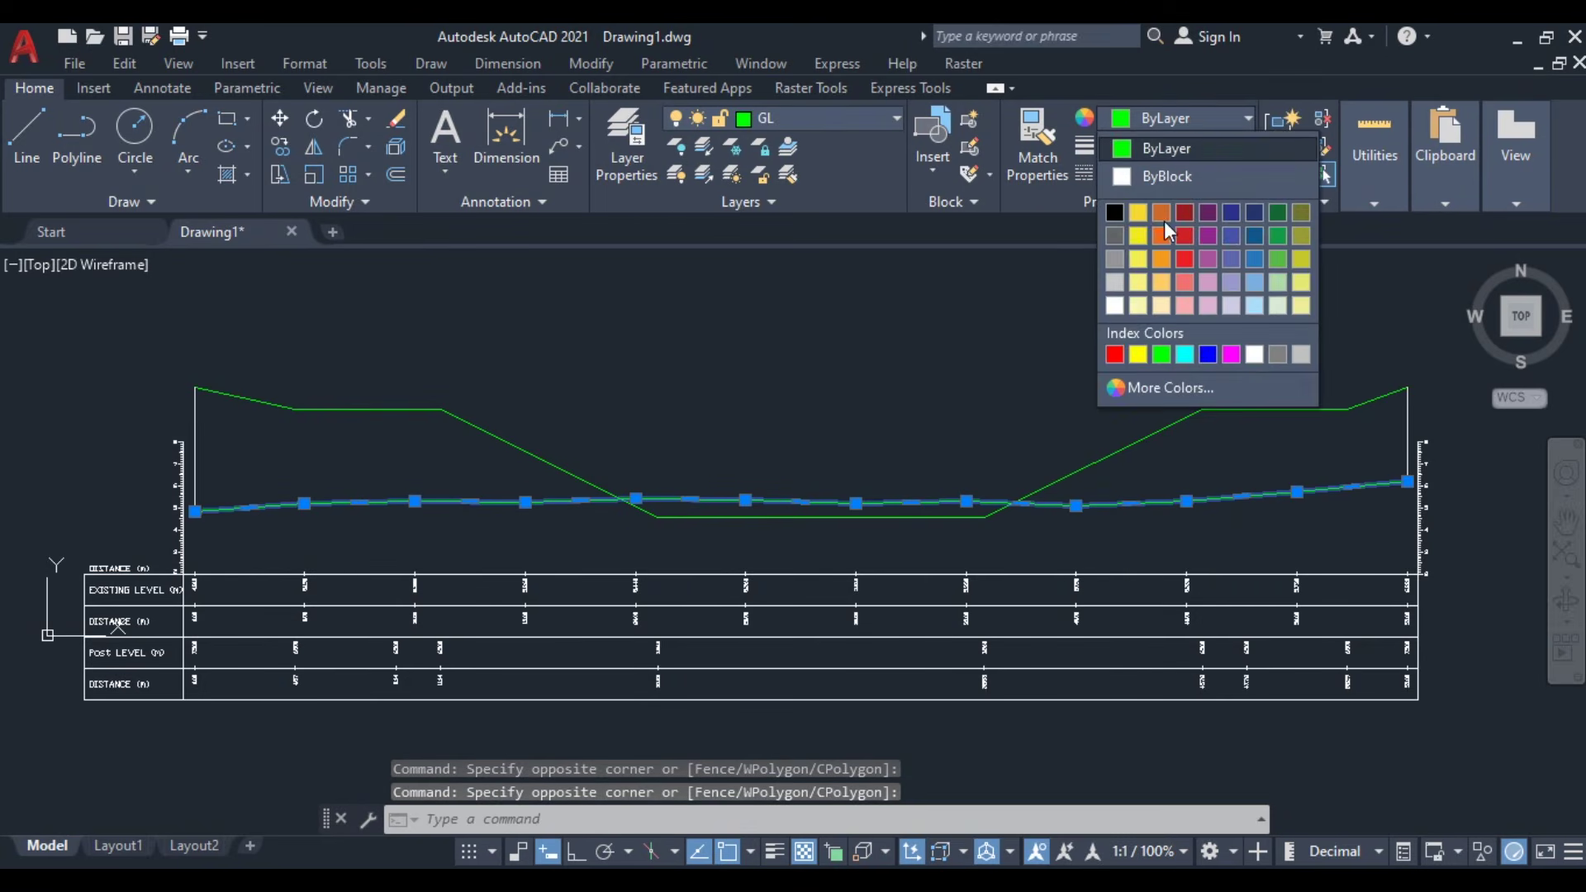
pyautogui.click(1117, 356)
pyautogui.press('Escape')
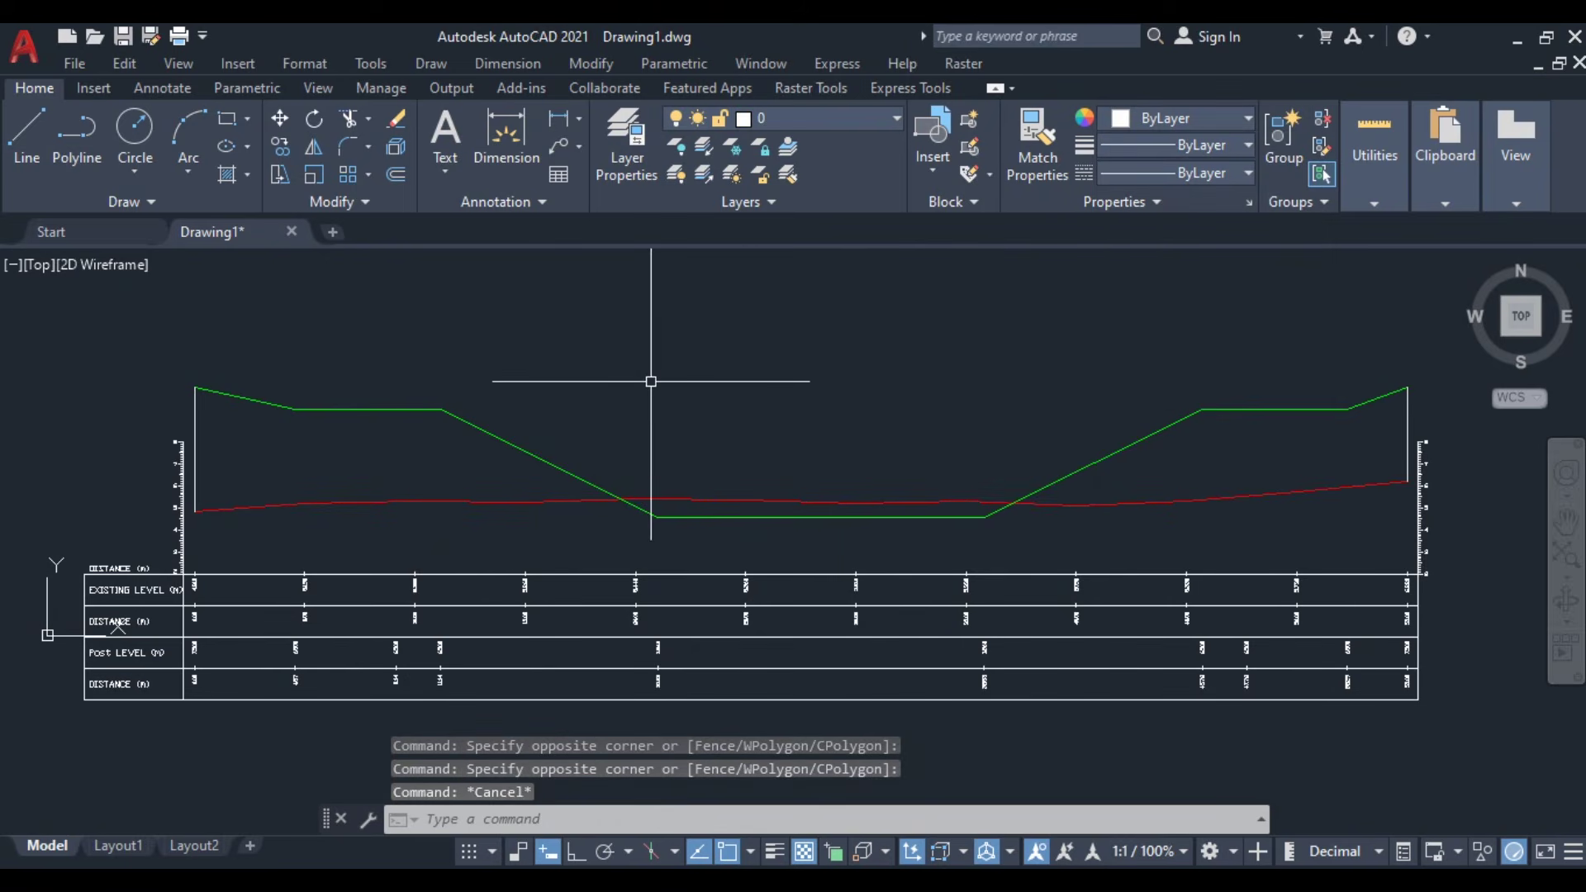
# - Compare the red existing profile with the green post profile and their table rows across the combined section
pyautogui.scroll(-2, 830, 430)
pyautogui.scroll(1, 909, 498)
pyautogui.scroll(-2, 850, 504)
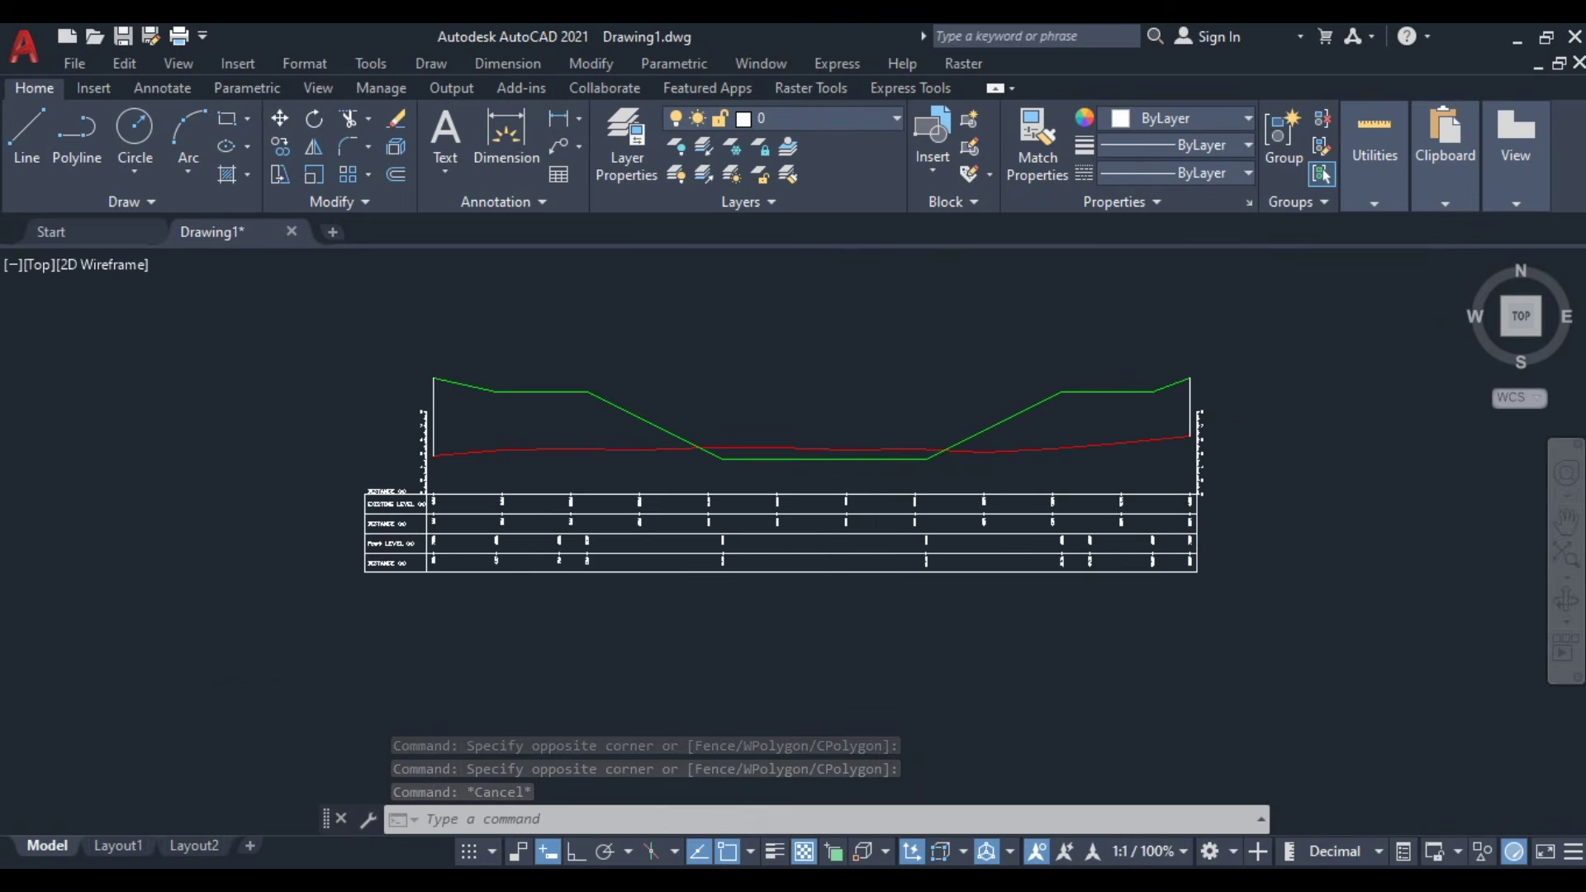
pyautogui.scroll(3, 956, 478)
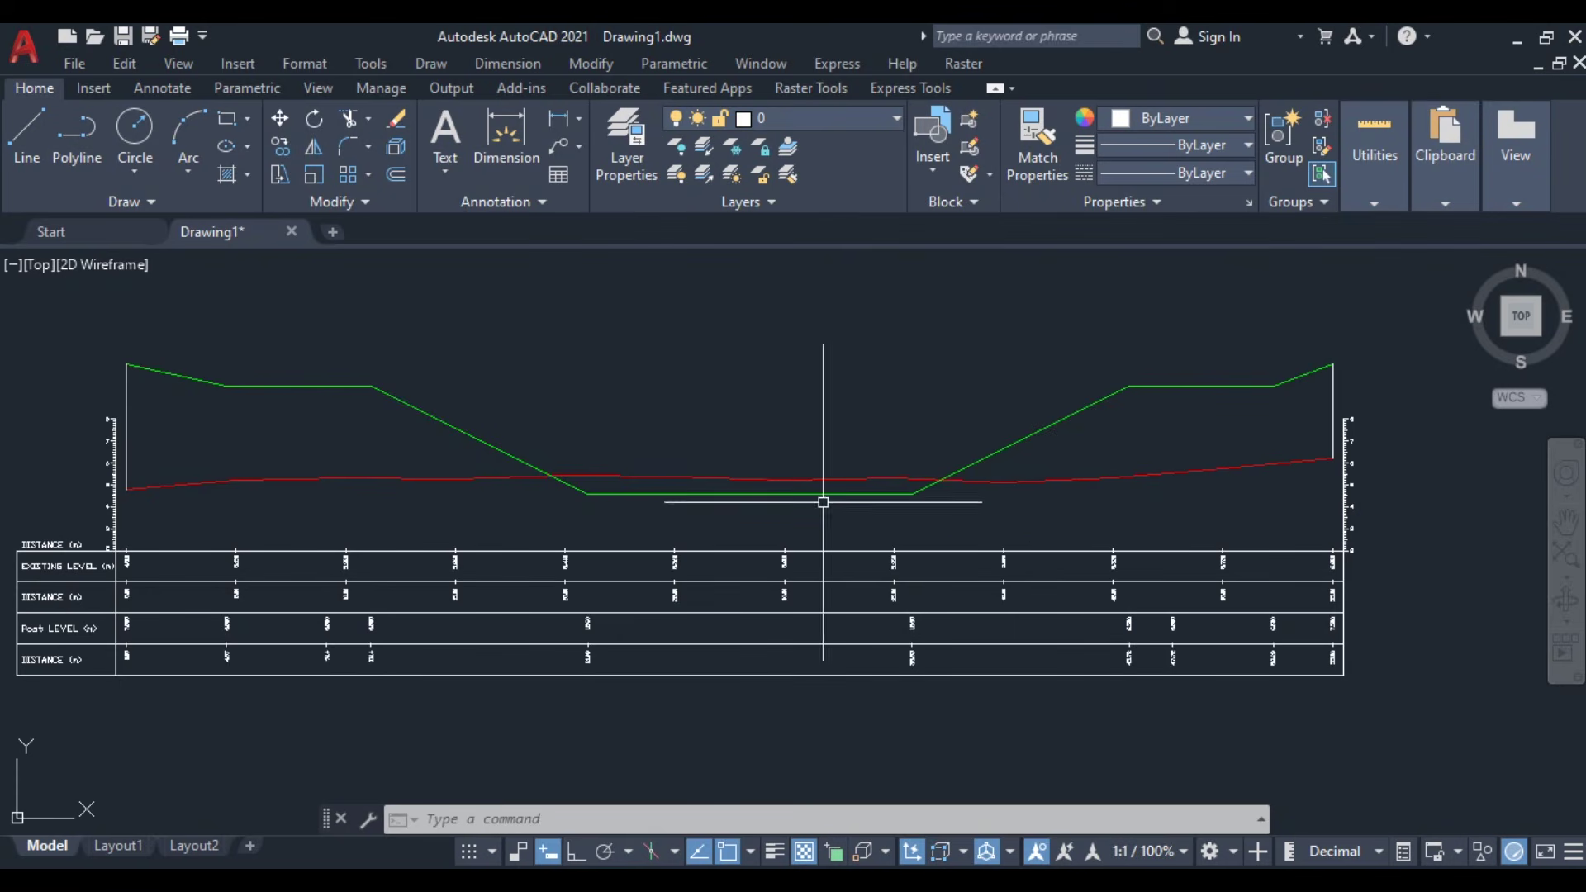
pyautogui.moveTo(807, 496); pyautogui.dragTo(881, 476, button='middle')
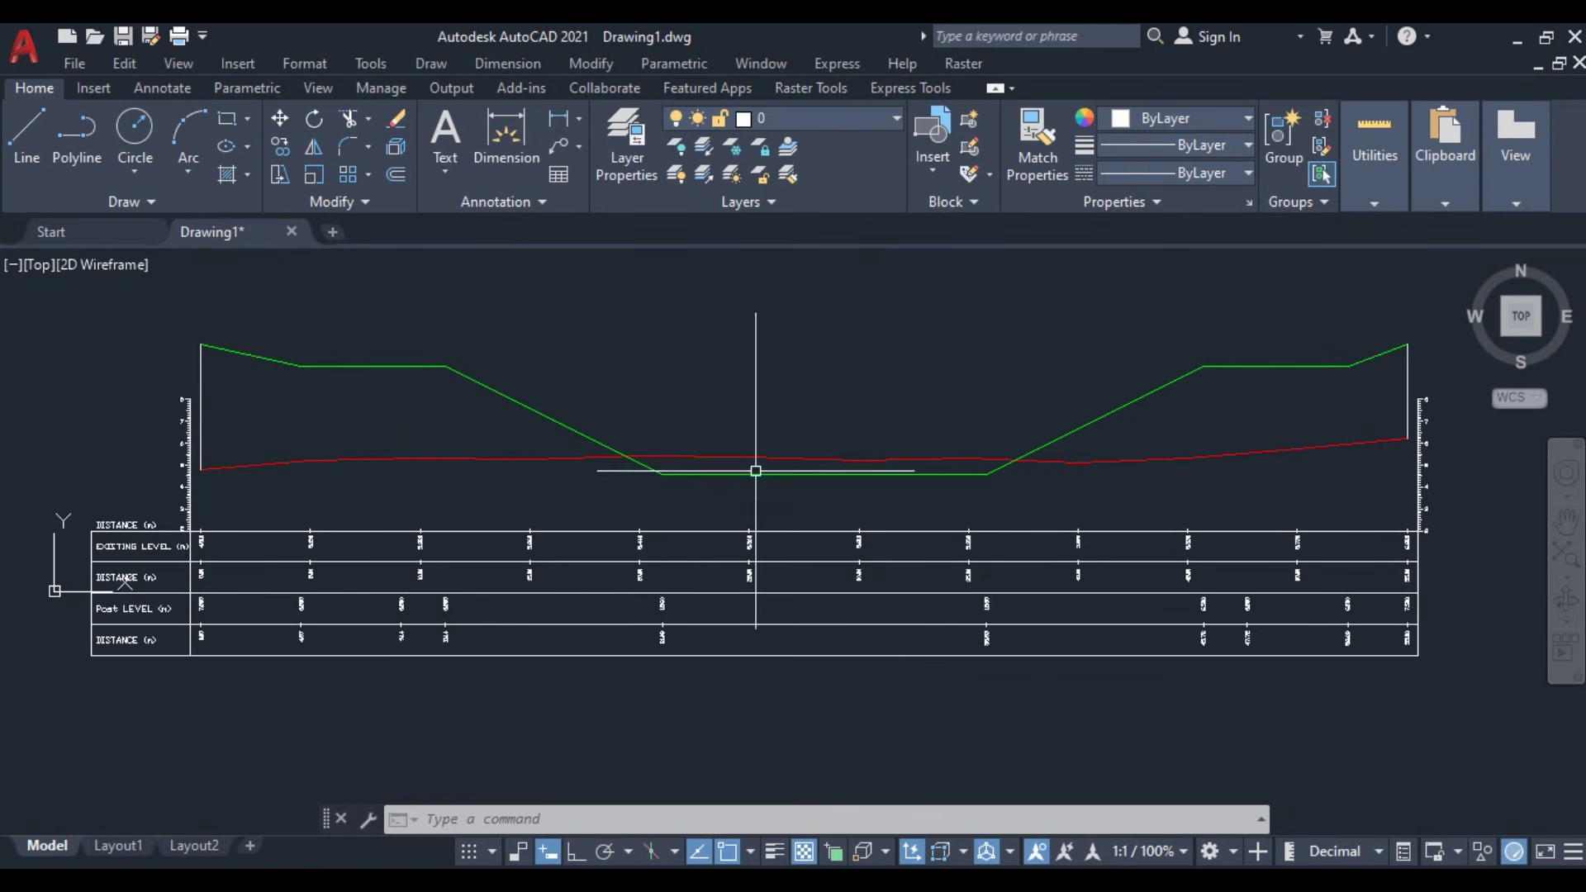
pyautogui.scroll(4, 389, 559)
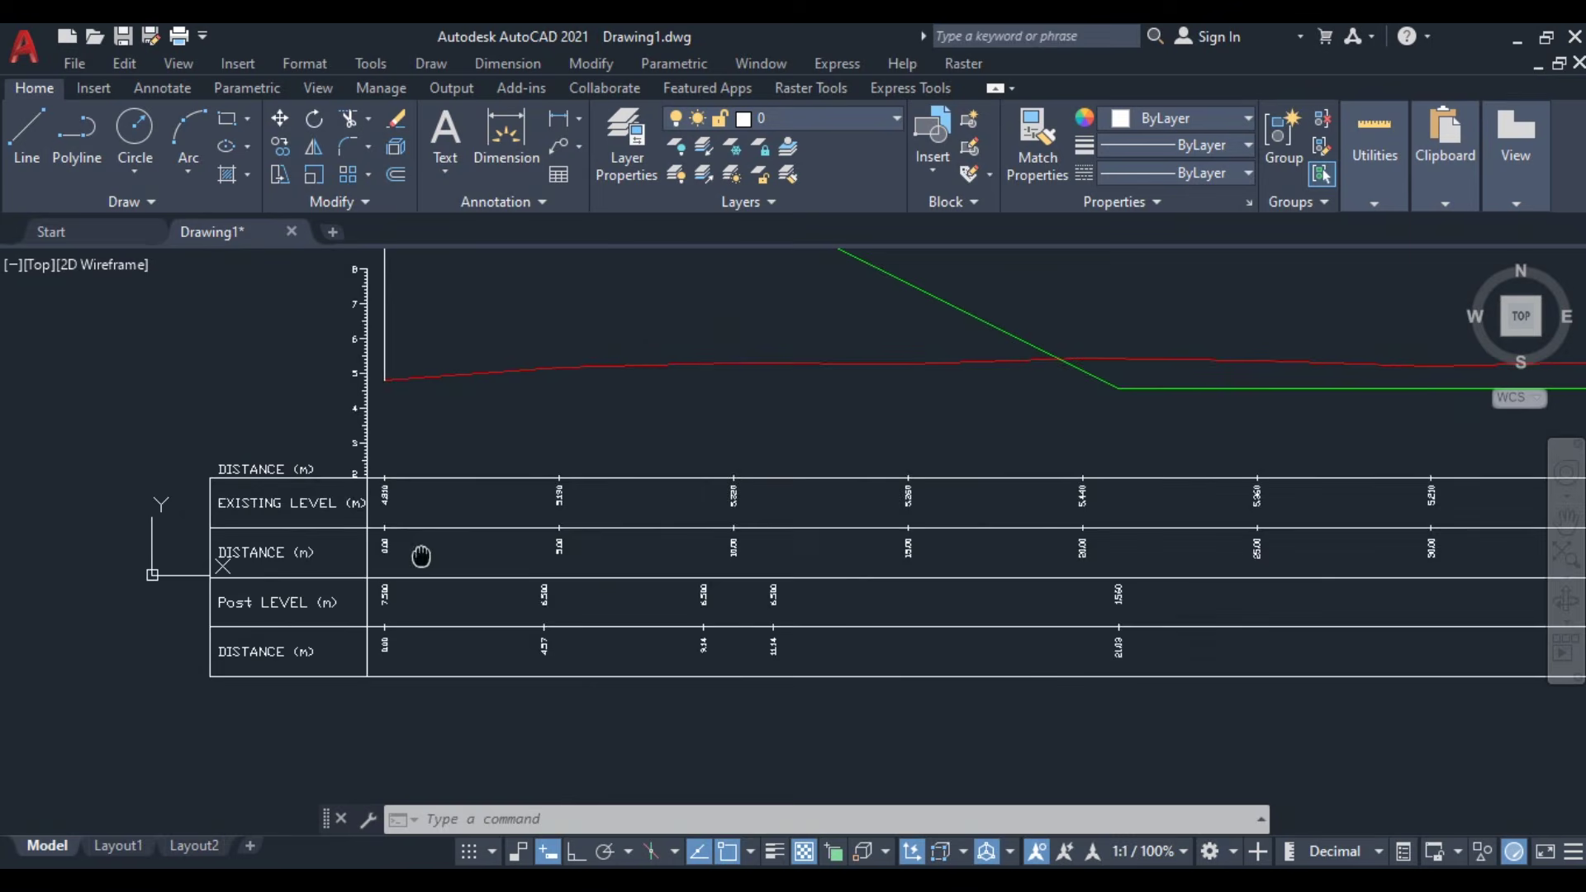
pyautogui.scroll(4, 290, 515)
pyautogui.scroll(-2, 376, 550)
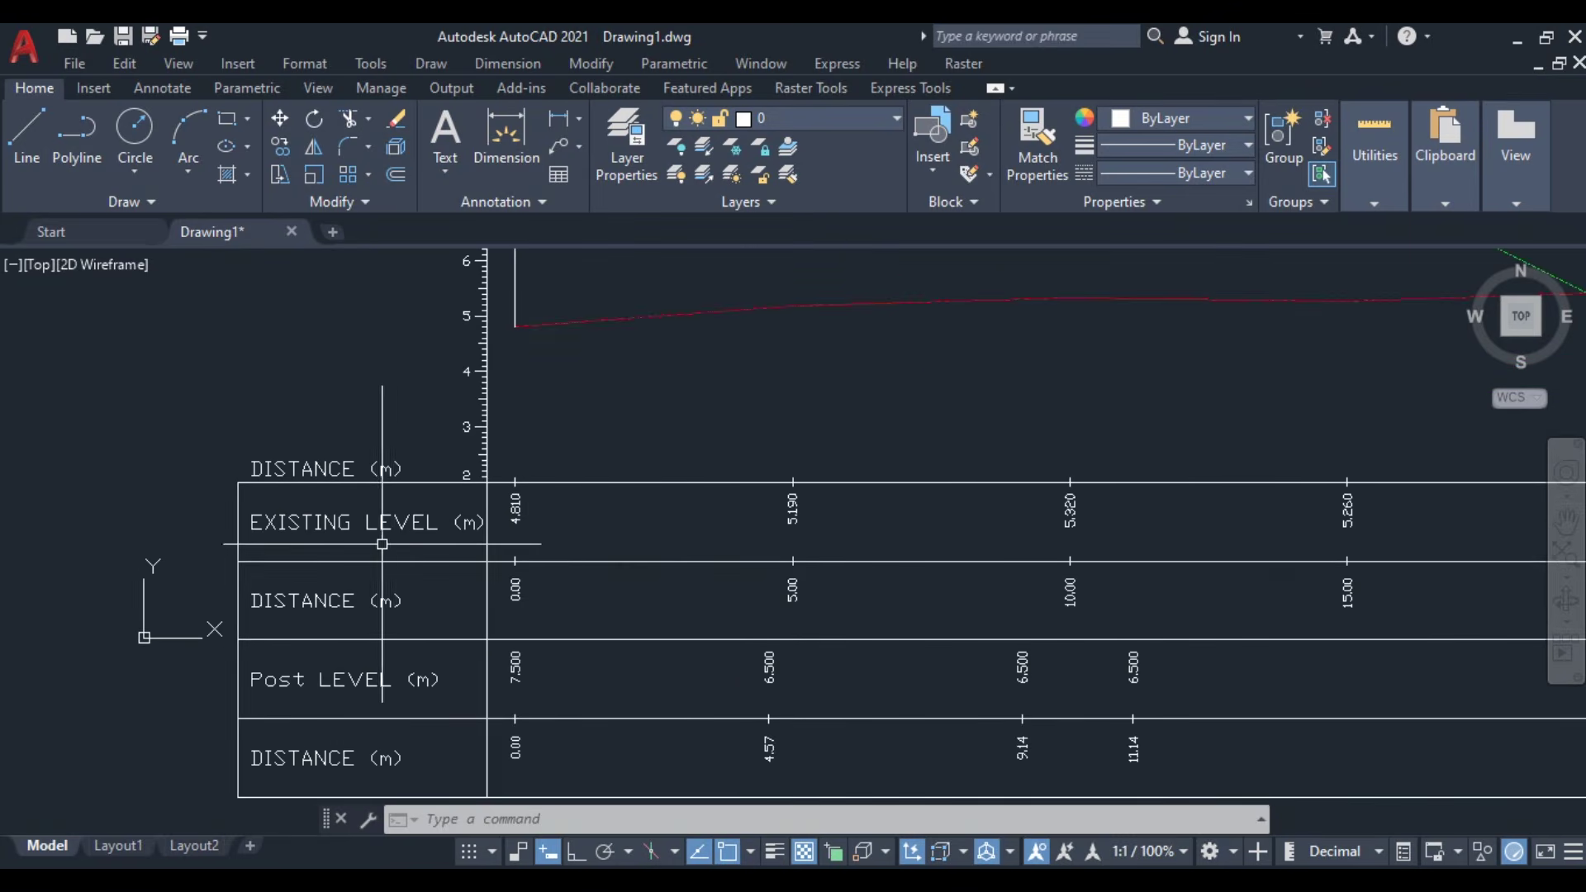
pyautogui.scroll(-5, 513, 521)
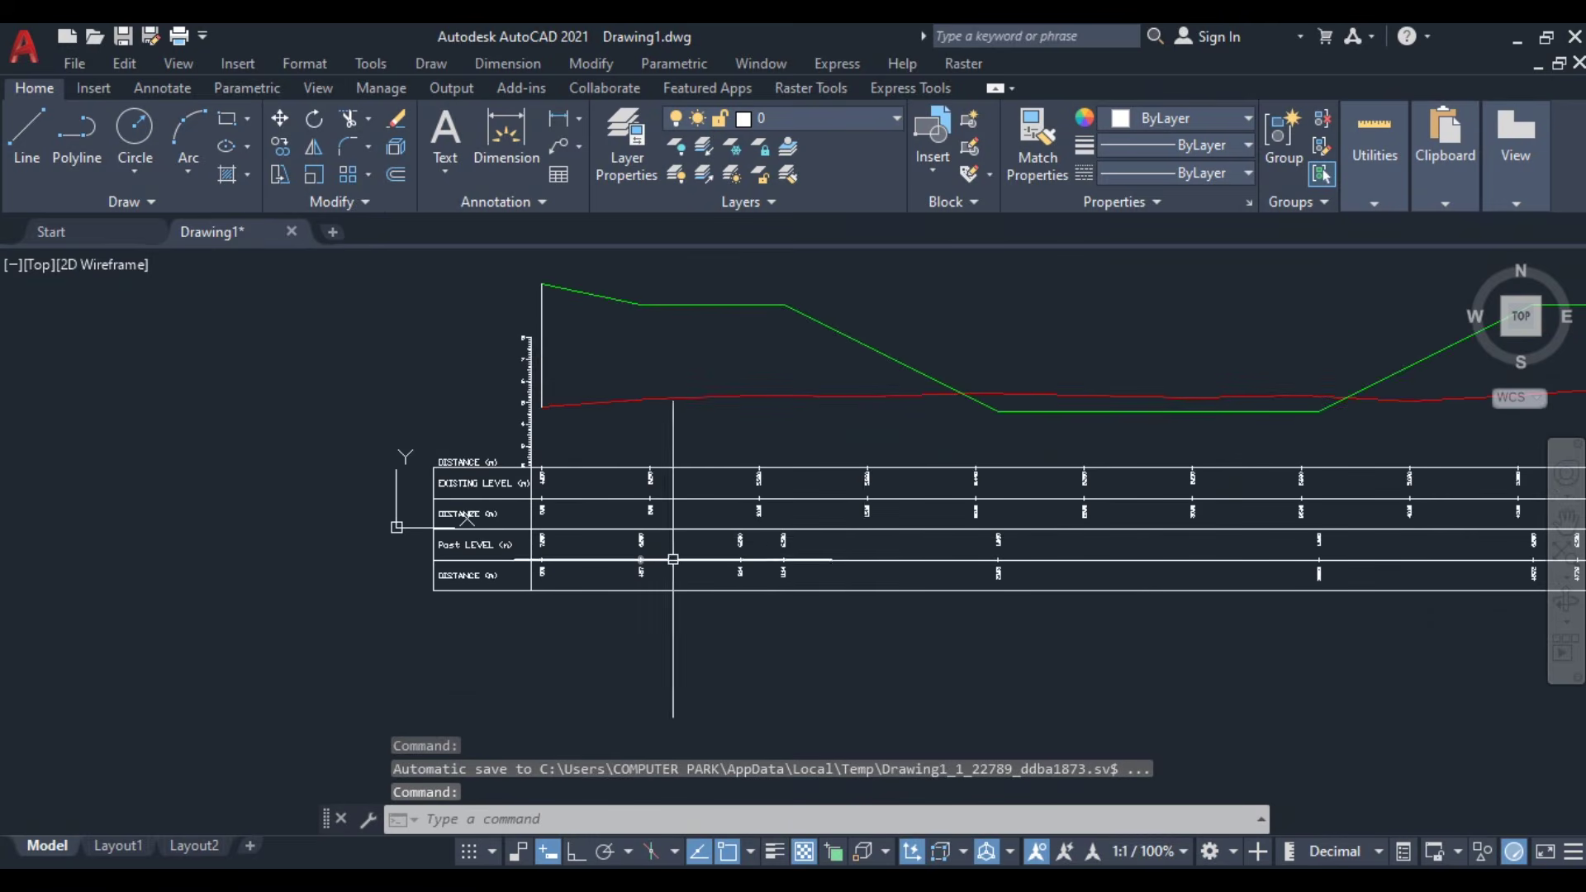
pyautogui.scroll(-3, 574, 617)
pyautogui.scroll(5, 958, 508)
pyautogui.moveTo(1126, 532); pyautogui.dragTo(885, 544, button='middle')
pyautogui.moveTo(872, 463); pyautogui.dragTo(1112, 581, button='middle')
pyautogui.scroll(-2, 1127, 552)
pyautogui.moveTo(913, 610); pyautogui.dragTo(1180, 529, button='middle')
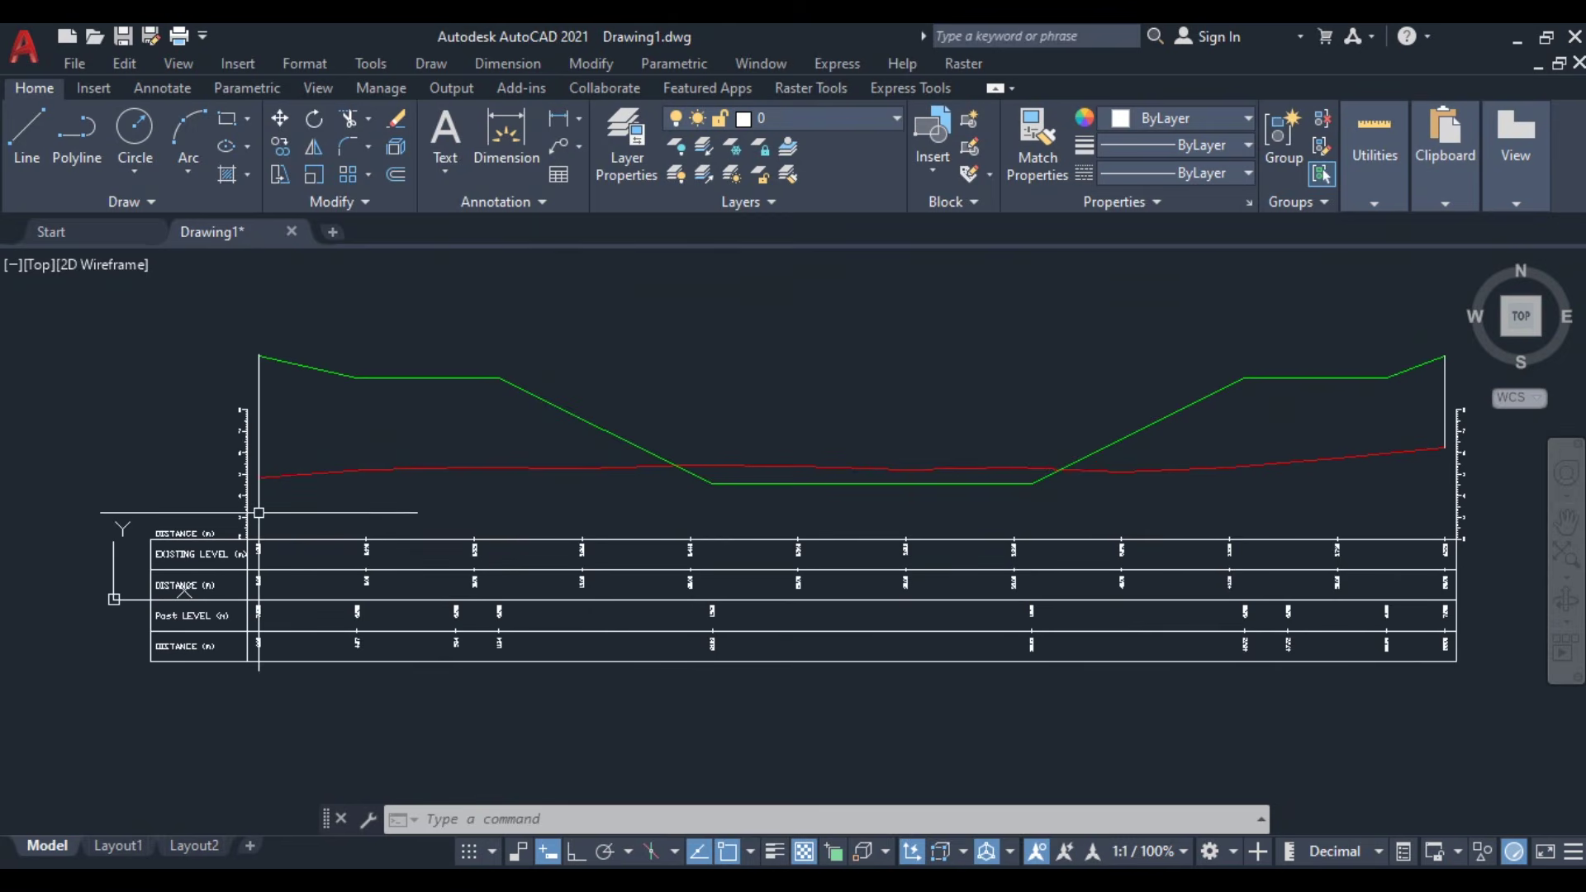
# - Inspect the row labels and the first existing and post values at the start of the stacked table
pyautogui.scroll(2, 333, 560)
pyautogui.moveTo(577, 704)
pyautogui.mouseDown(button='middle')
pyautogui.moveTo(387, 618)
pyautogui.moveTo(581, 662)
pyautogui.mouseUp(button='middle')
pyautogui.scroll(4, 267, 578)
pyautogui.moveTo(247, 620); pyautogui.dragTo(407, 553, button='middle')
pyautogui.scroll(-4, 457, 634)
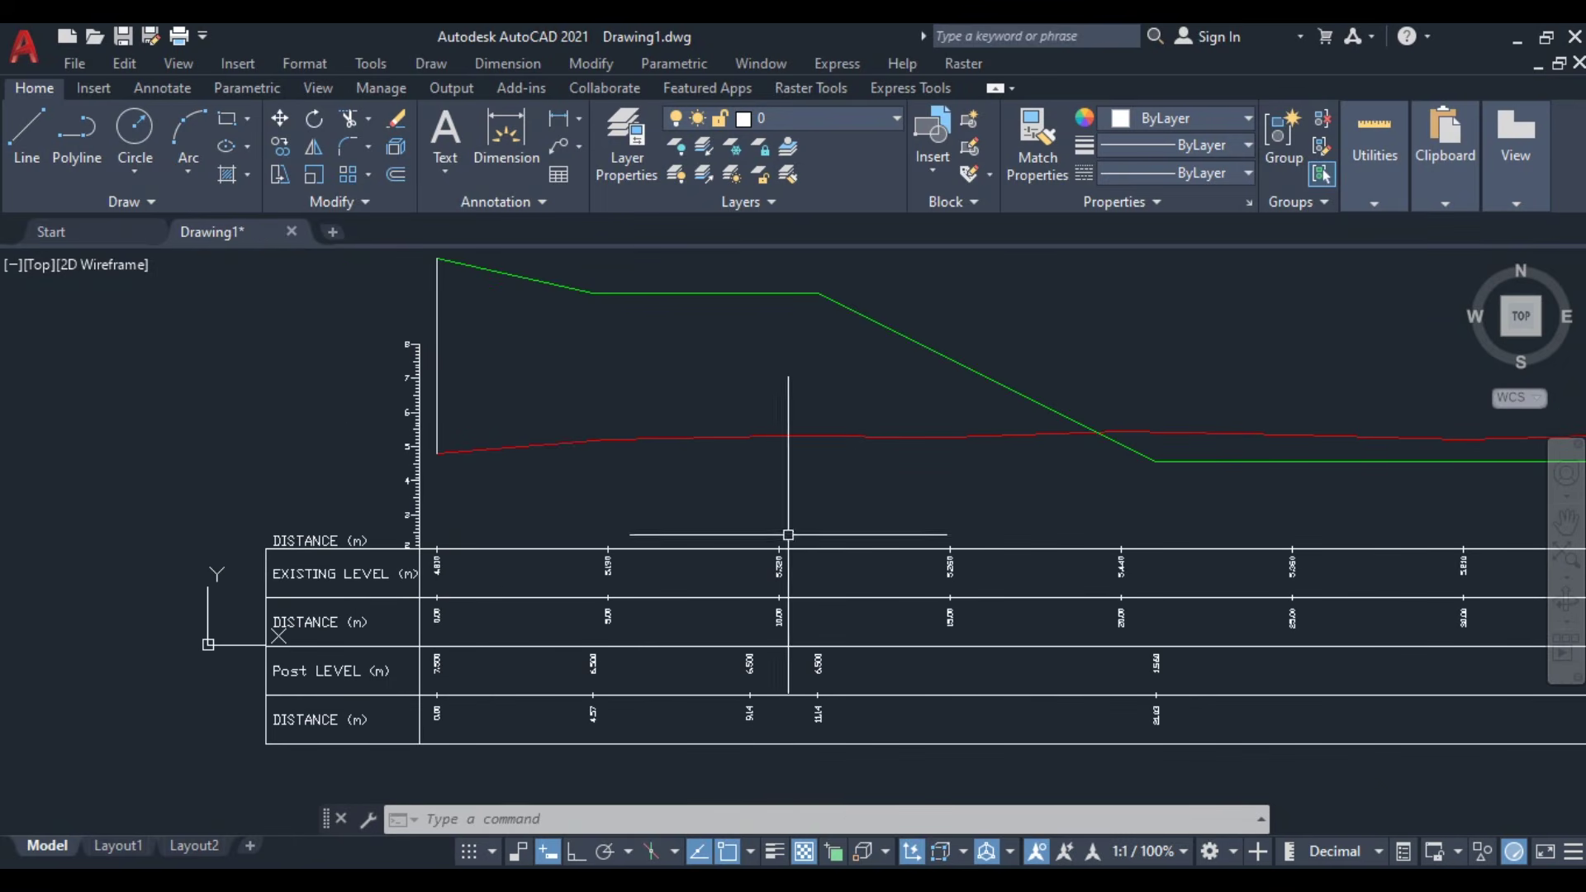
pyautogui.scroll(3, 406, 631)
pyautogui.scroll(-1, 485, 605)
pyautogui.moveTo(527, 607); pyautogui.dragTo(479, 500, button='middle')
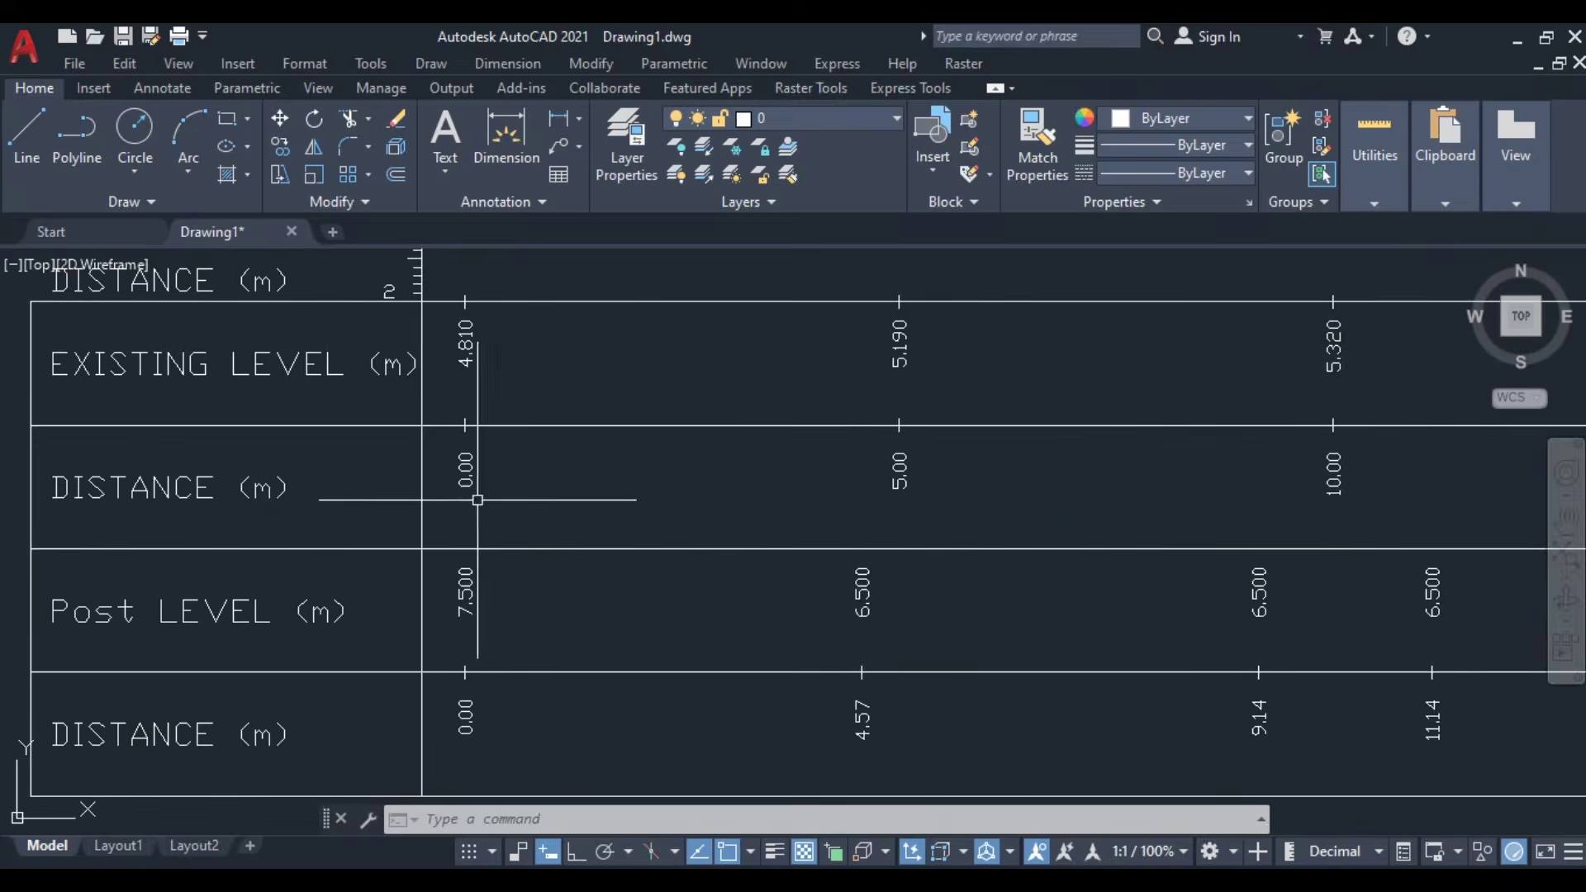
# - Read the existing and post levels and distances along the stacked table to its far end, and review the whole section
pyautogui.moveTo(686, 515); pyautogui.dragTo(384, 400, button='middle')
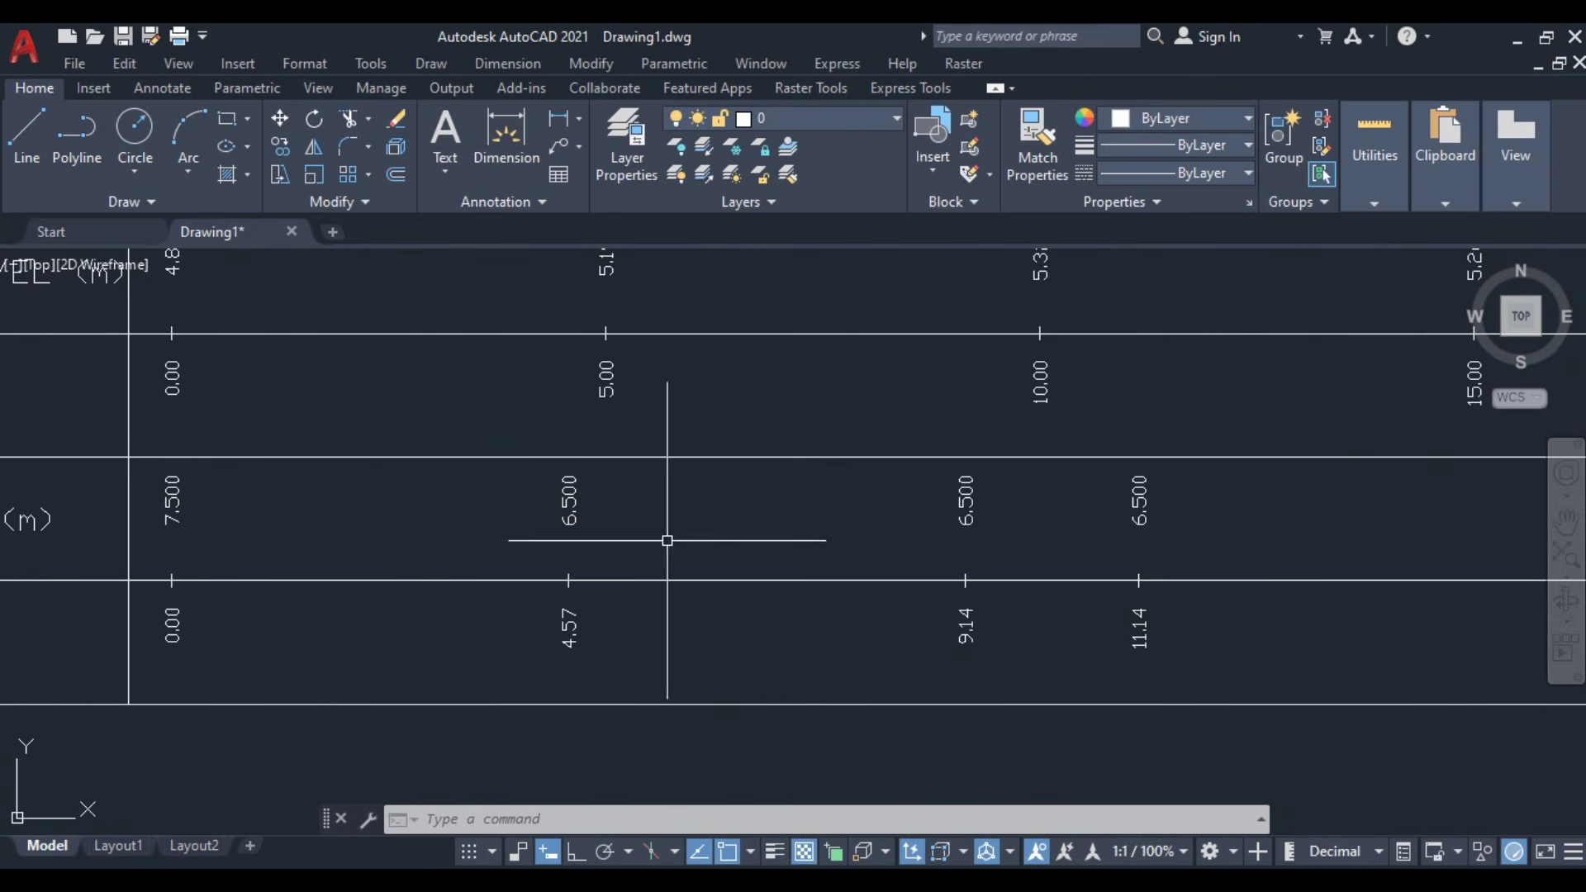
pyautogui.moveTo(667, 541); pyautogui.dragTo(319, 566, button='middle')
pyautogui.scroll(-1, 521, 542)
pyautogui.moveTo(835, 556); pyautogui.dragTo(513, 556, button='middle')
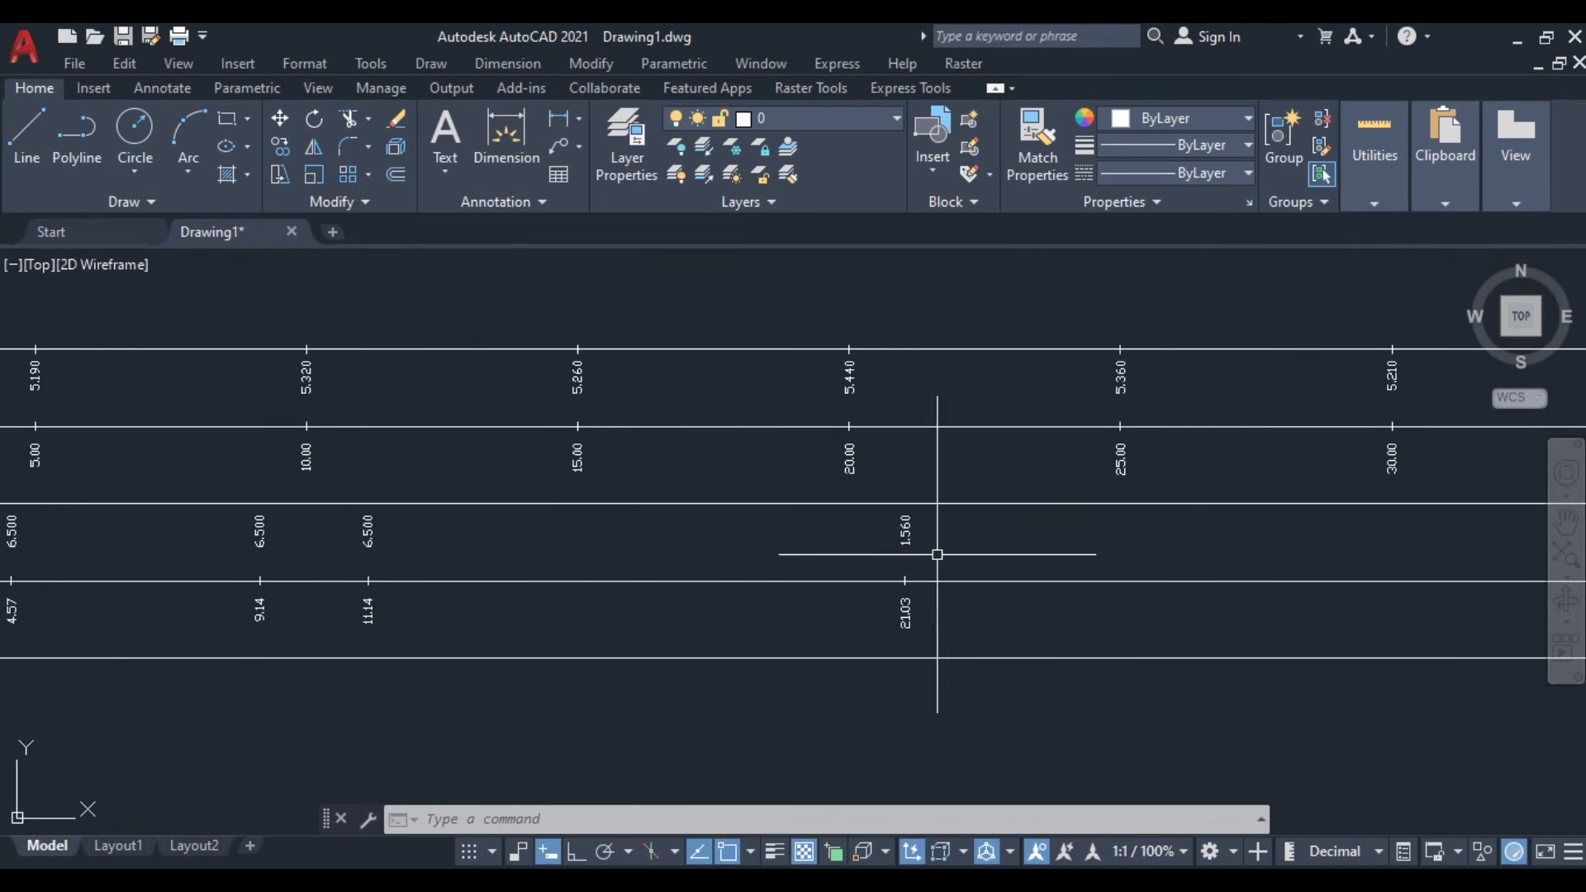
pyautogui.moveTo(937, 554); pyautogui.dragTo(598, 573, button='middle')
pyautogui.moveTo(1054, 532); pyautogui.dragTo(810, 531, button='middle')
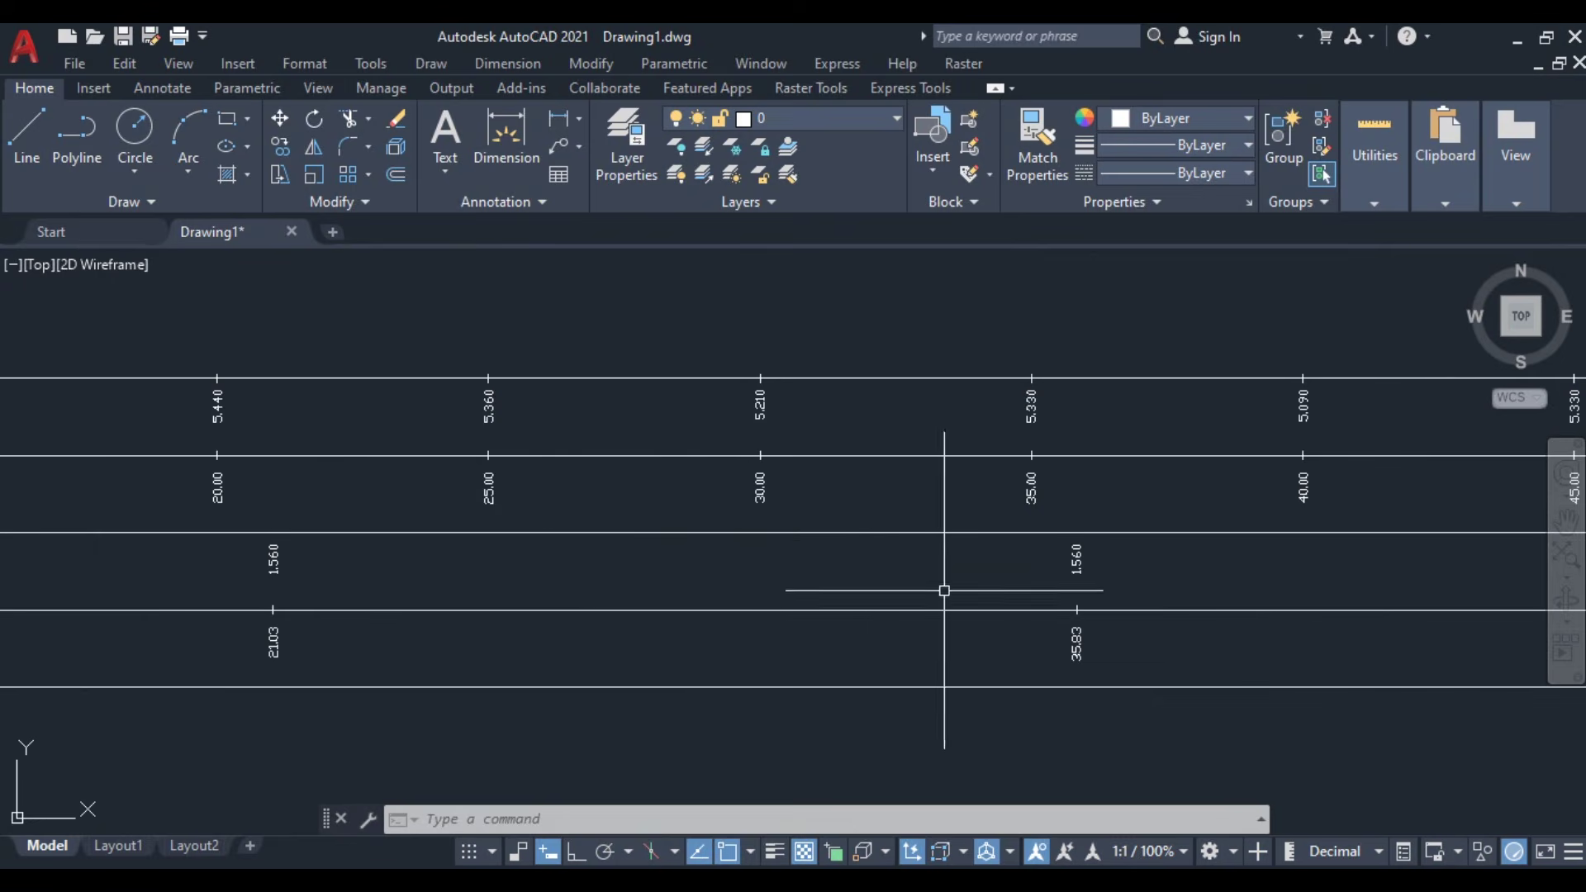
pyautogui.scroll(1, 1146, 600)
pyautogui.moveTo(1146, 600); pyautogui.dragTo(921, 652, button='middle')
pyautogui.scroll(-2, 871, 641)
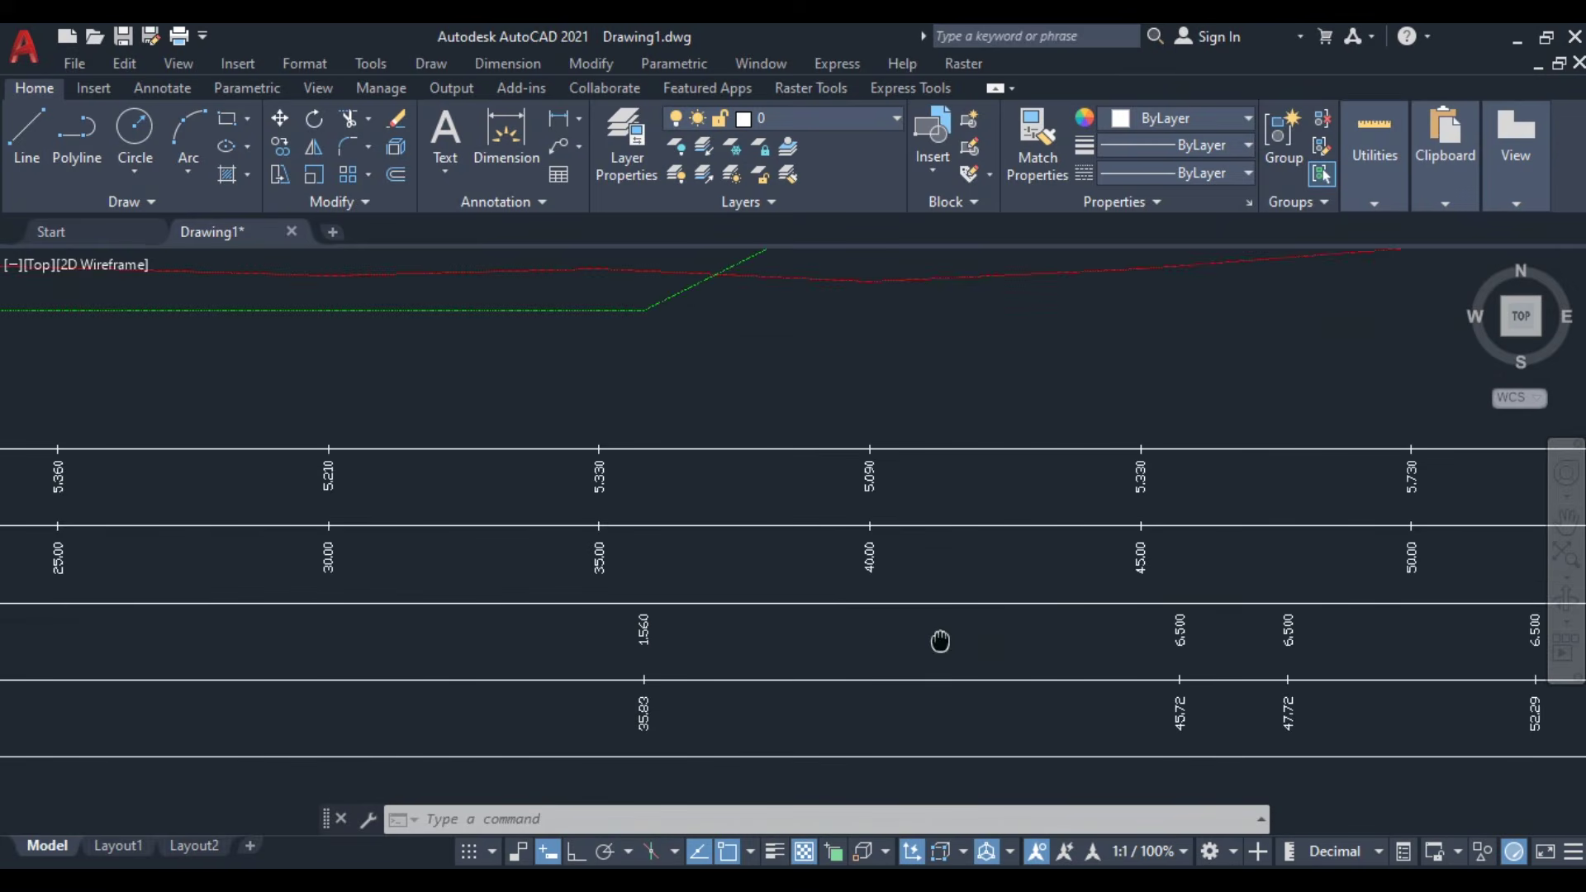
pyautogui.scroll(2, 892, 559)
pyautogui.scroll(2, 885, 588)
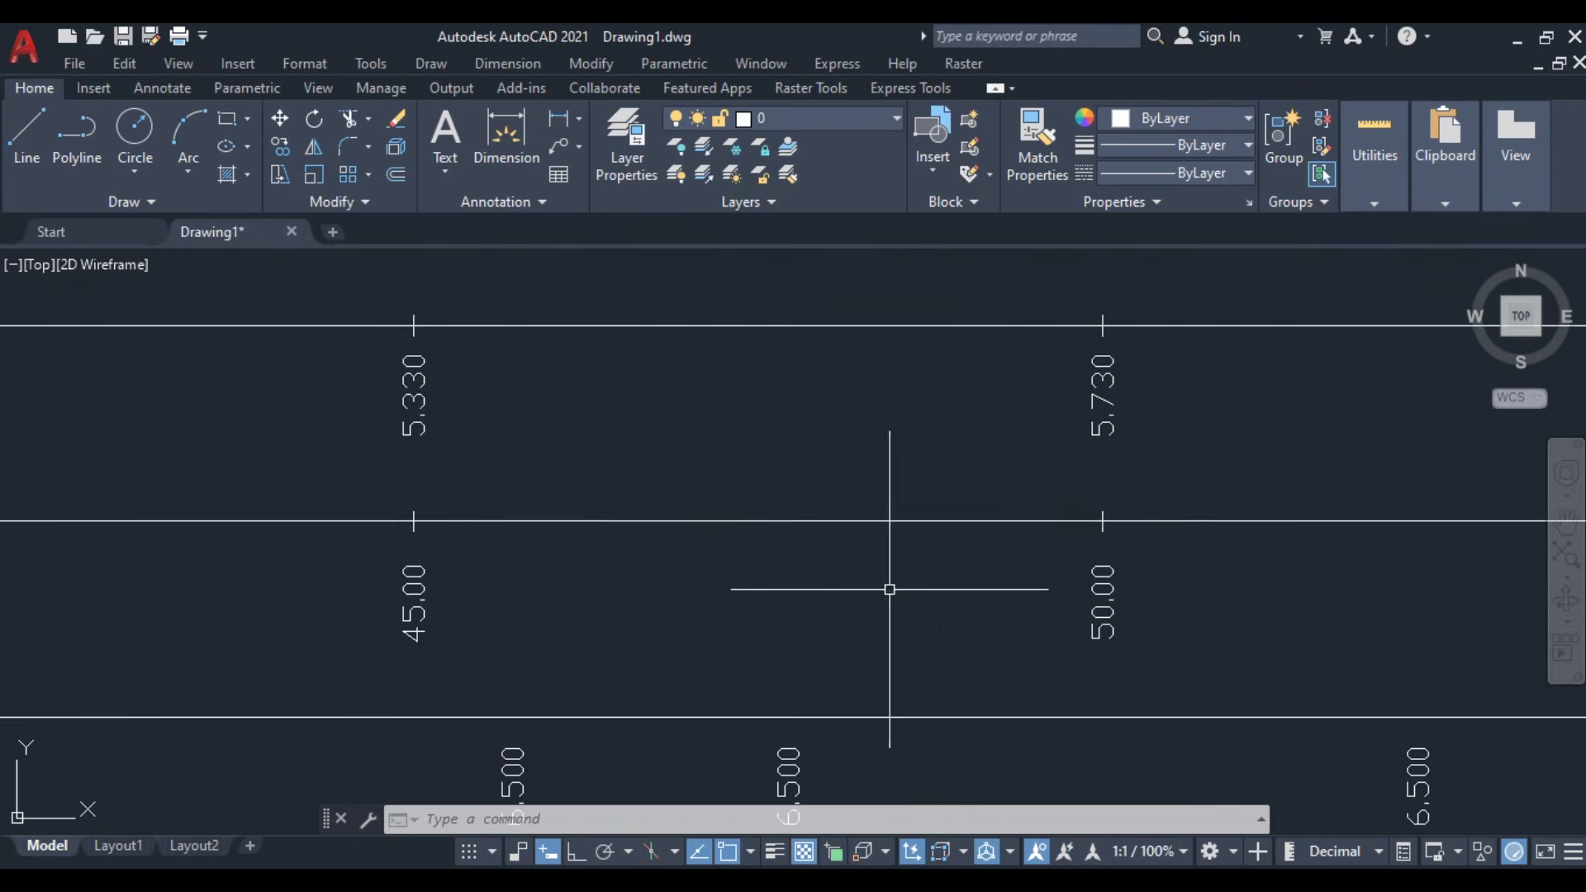
pyautogui.scroll(-2, 1023, 577)
pyautogui.scroll(2, 1053, 496)
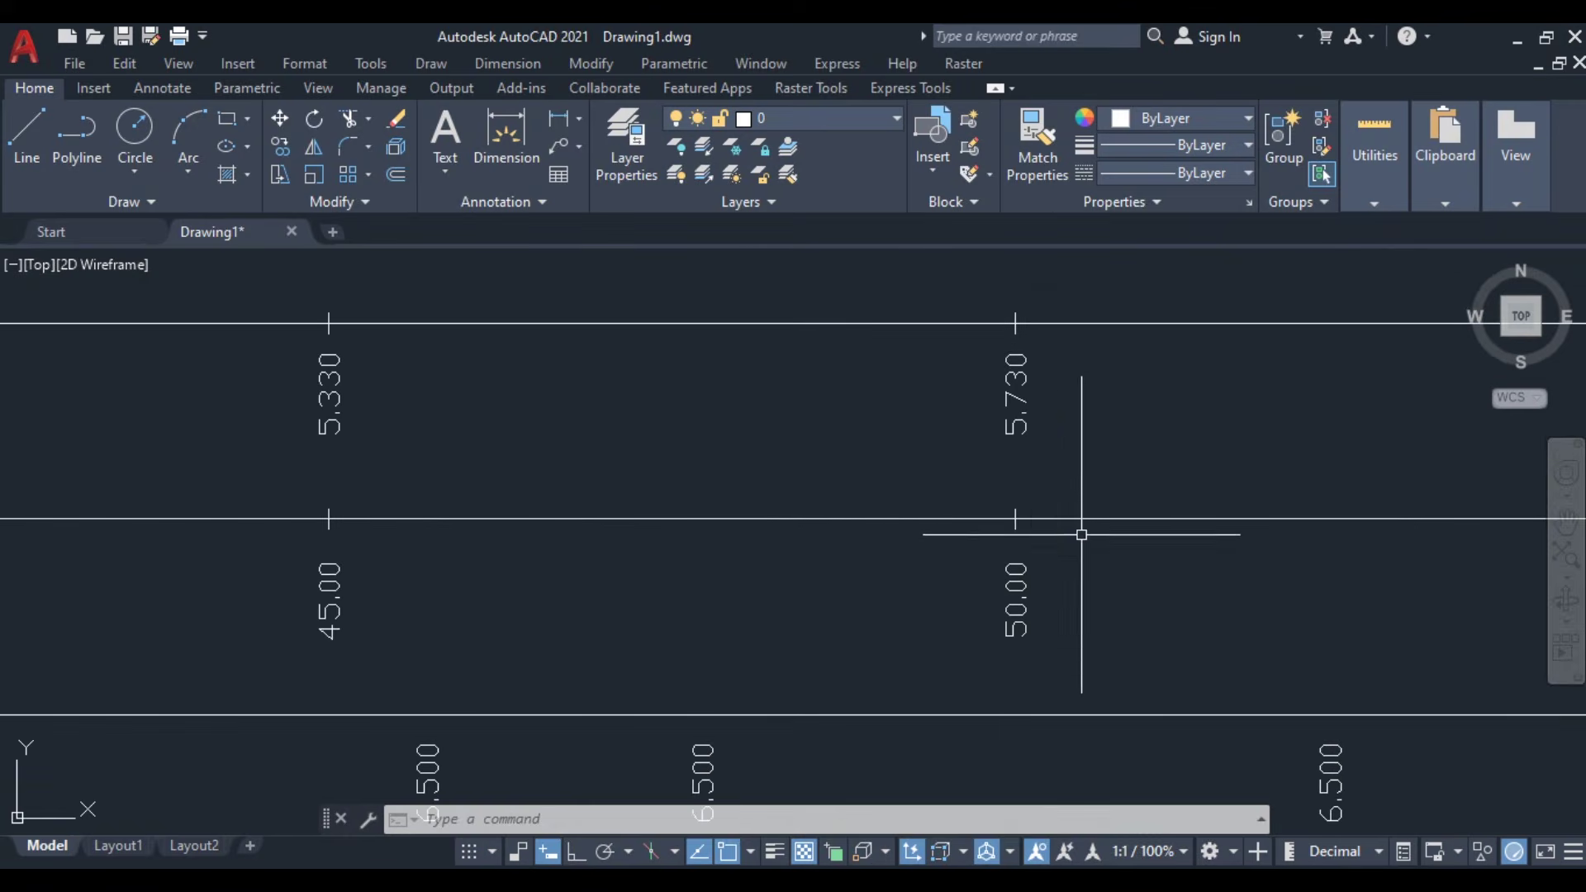
pyautogui.moveTo(1075, 543); pyautogui.dragTo(826, 523, button='middle')
pyautogui.scroll(-2, 901, 564)
pyautogui.moveTo(949, 595); pyautogui.dragTo(932, 479, button='middle')
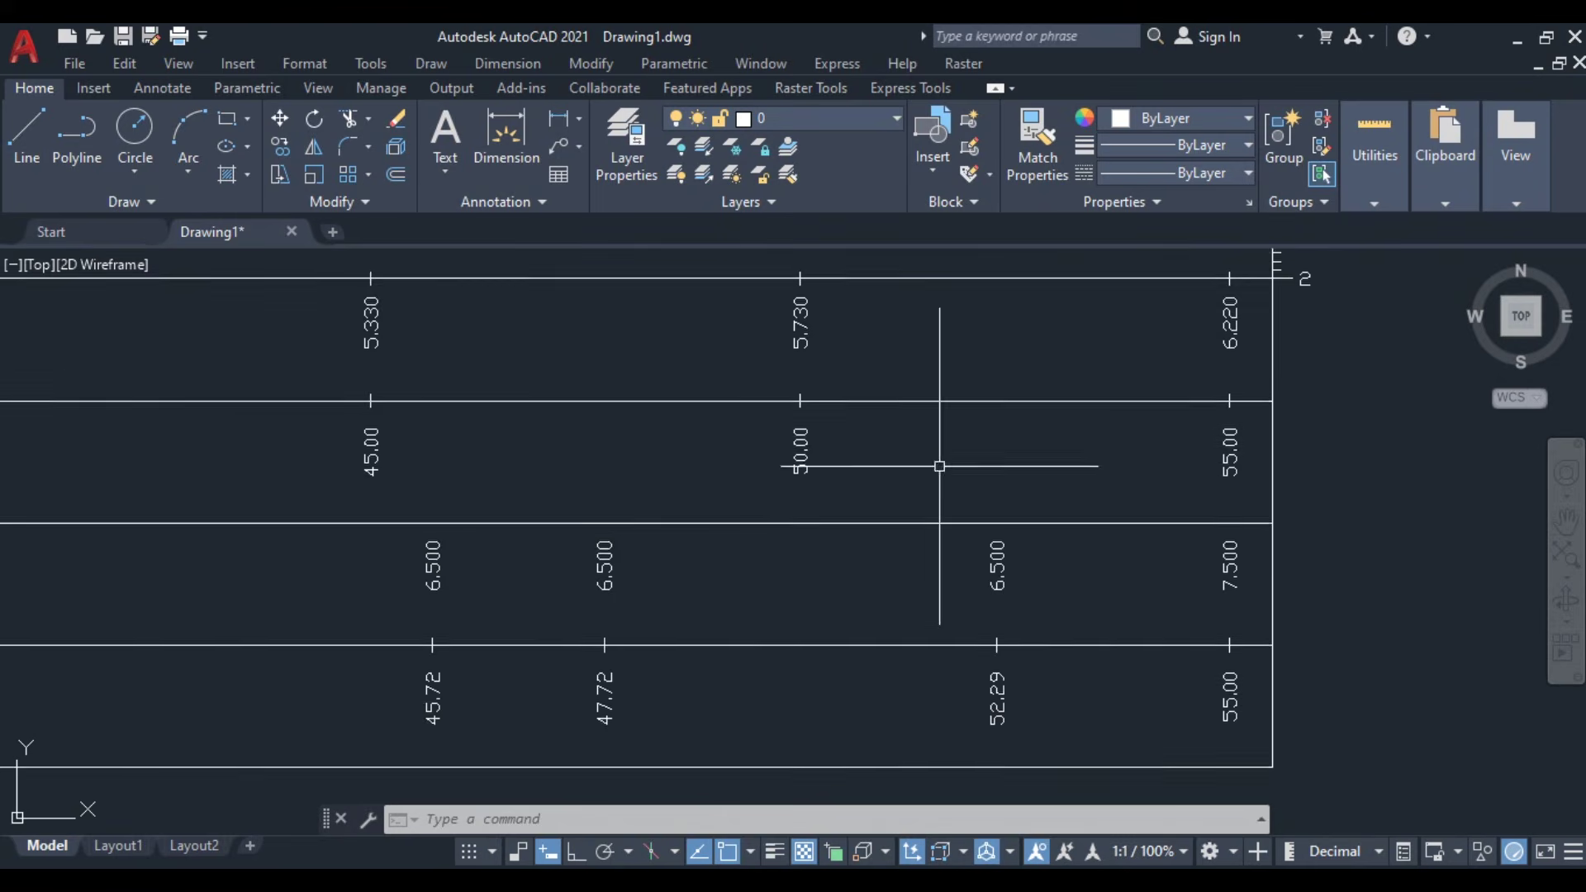
pyautogui.scroll(-3, 999, 531)
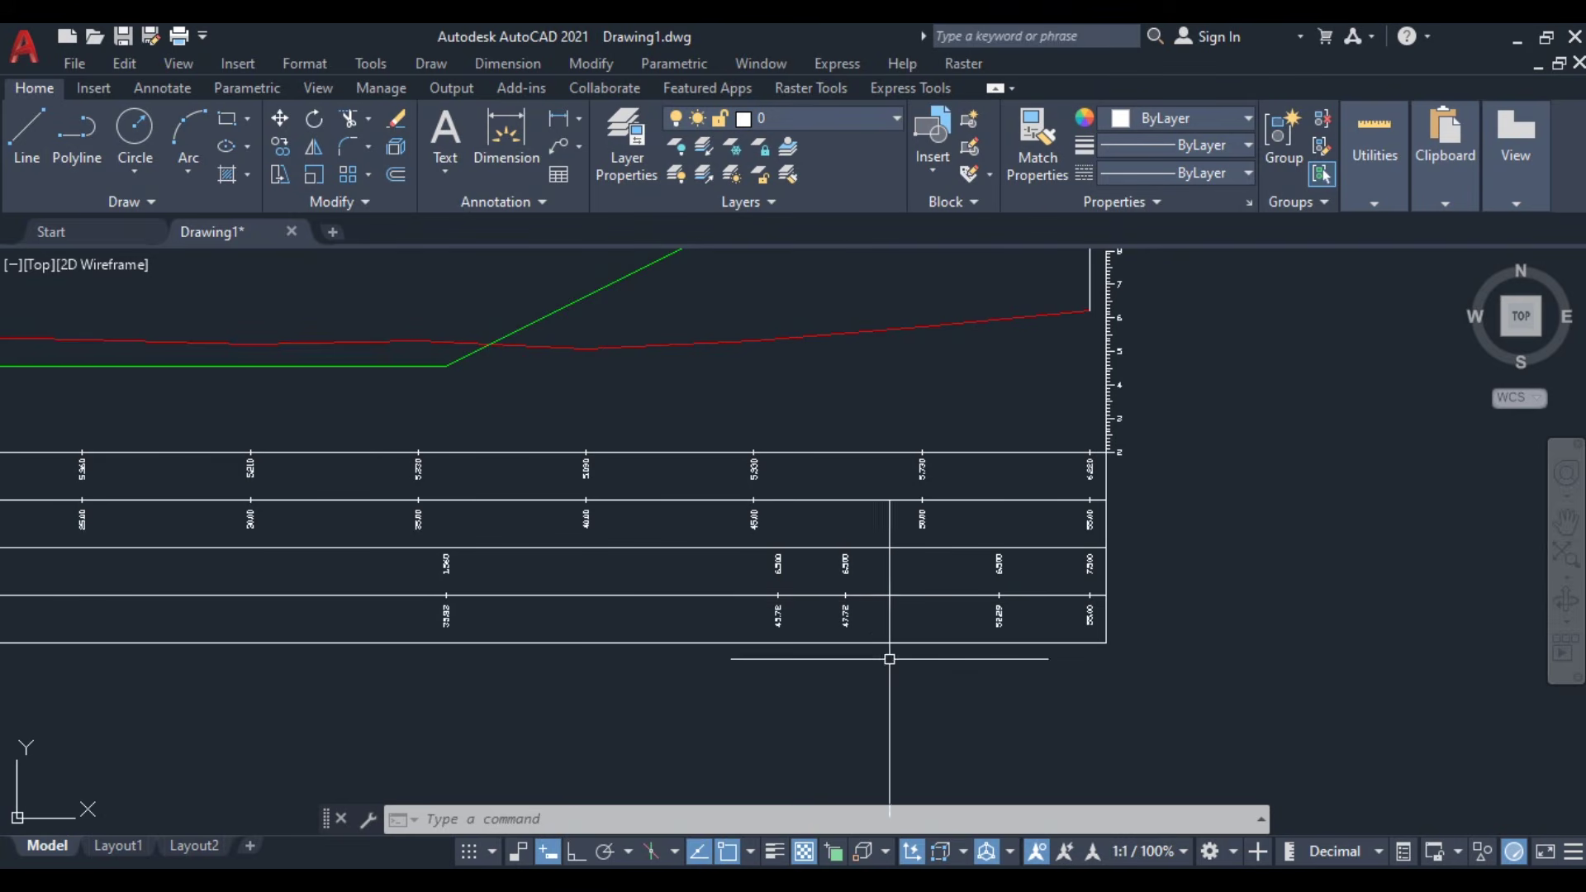
pyautogui.scroll(-3, 840, 637)
pyautogui.moveTo(573, 602); pyautogui.dragTo(883, 547, button='middle')
pyautogui.scroll(2, 931, 538)
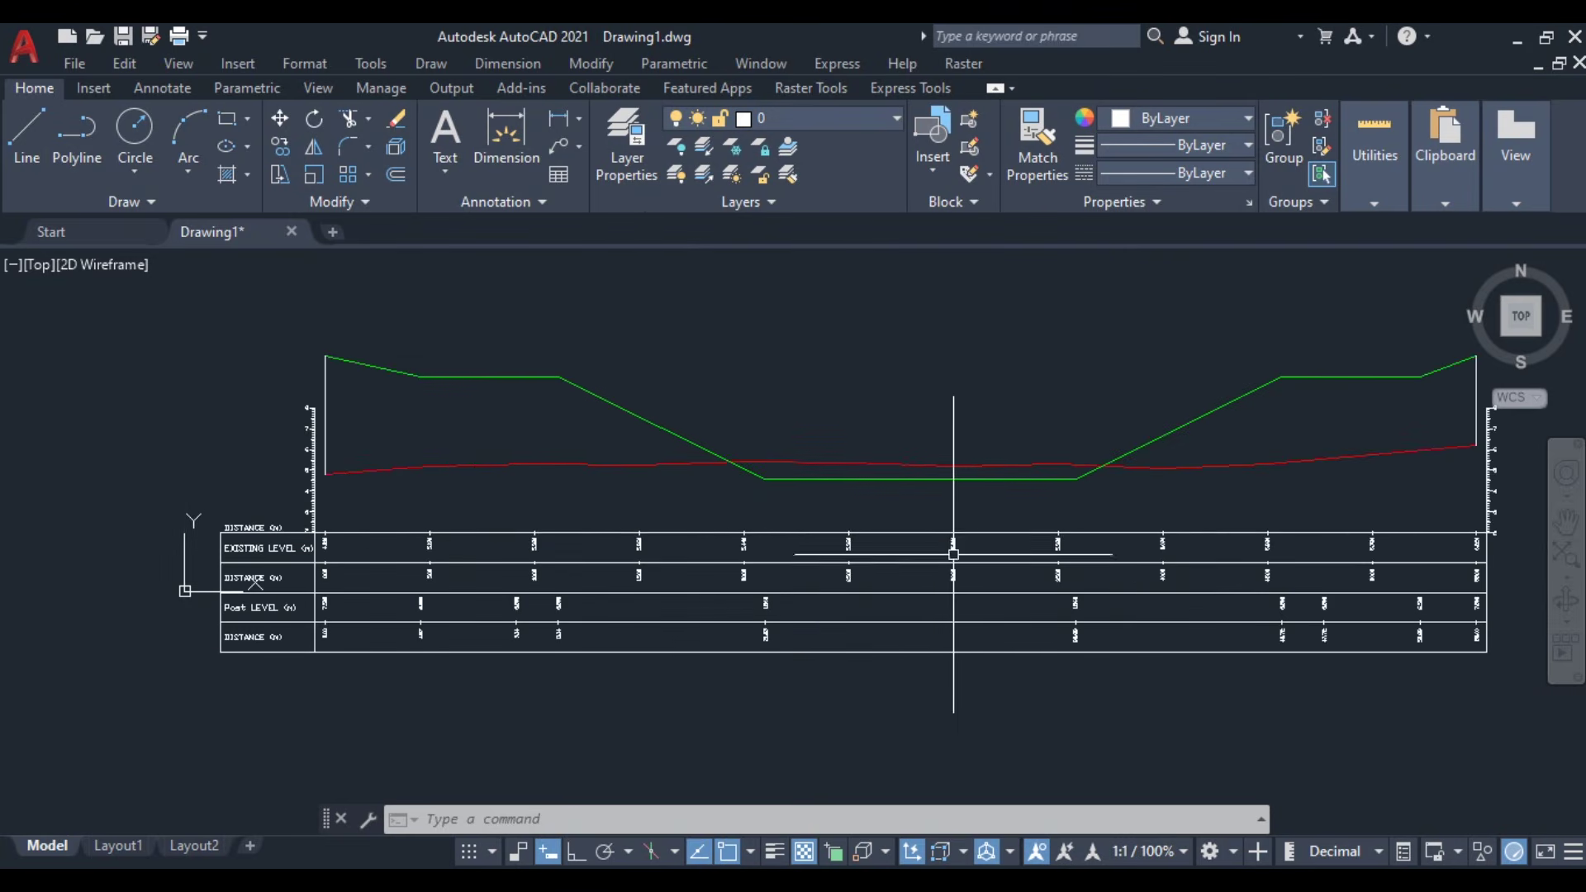